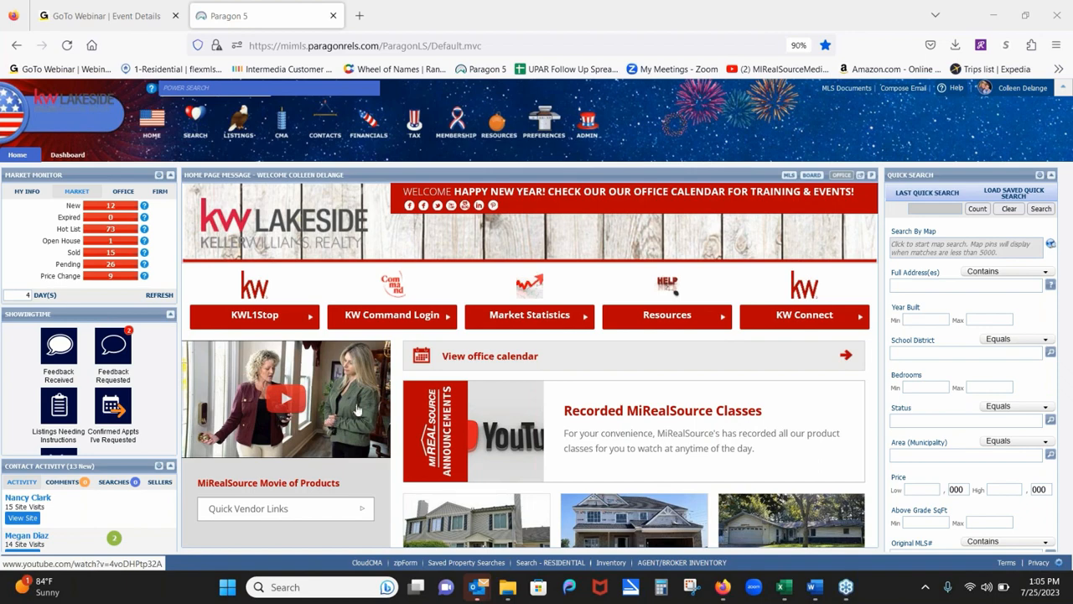
Switch the Home Page Message panel to the MLS tab to show the MiRealSource MLS message.
mouse_move(620, 317)
mouse_move(428, 303)
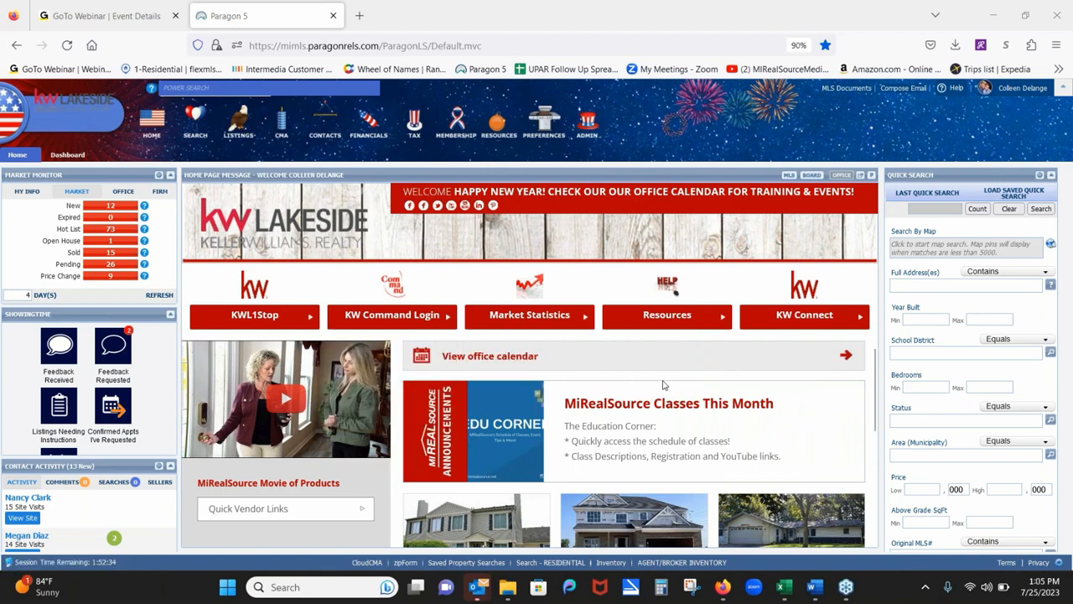
mouse_move(580, 288)
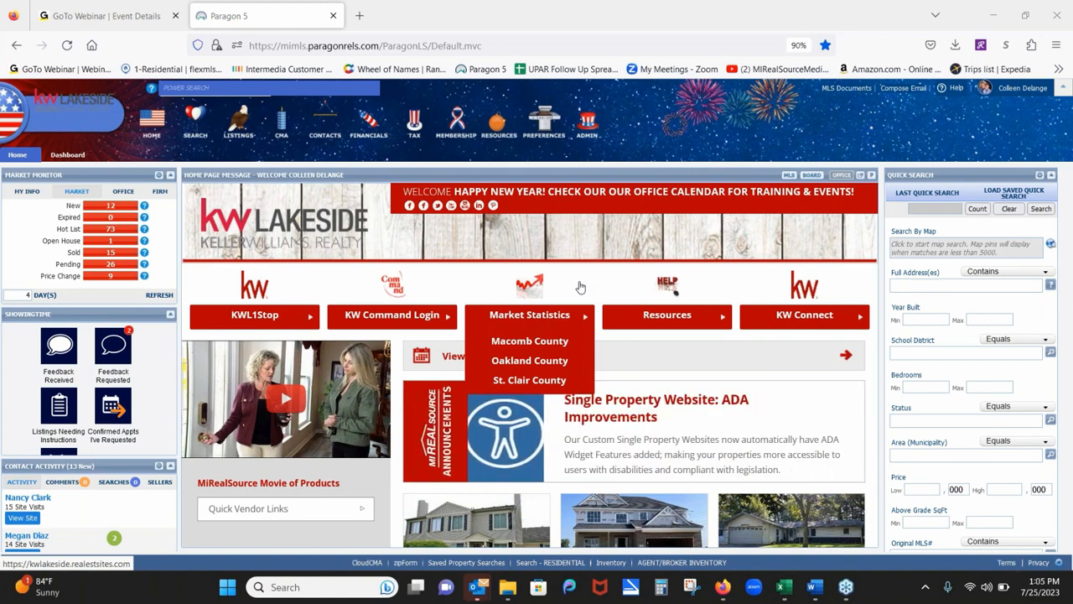
left_click(789, 175)
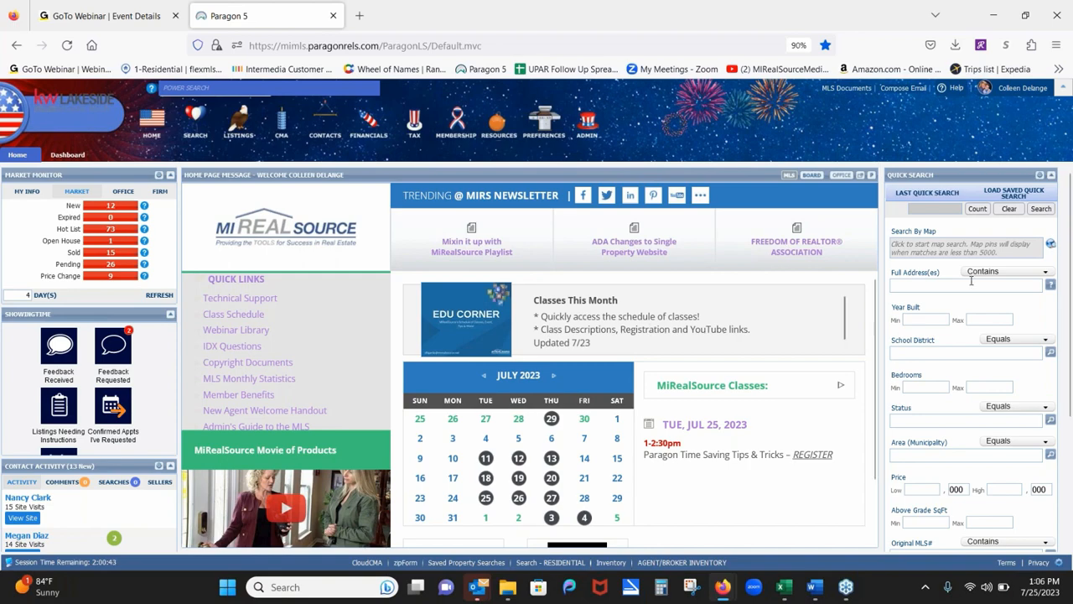
Put Quick Search back in the right column and move Market Monitor below ShowingTime.
left_click_drag(963, 174, 34, 172)
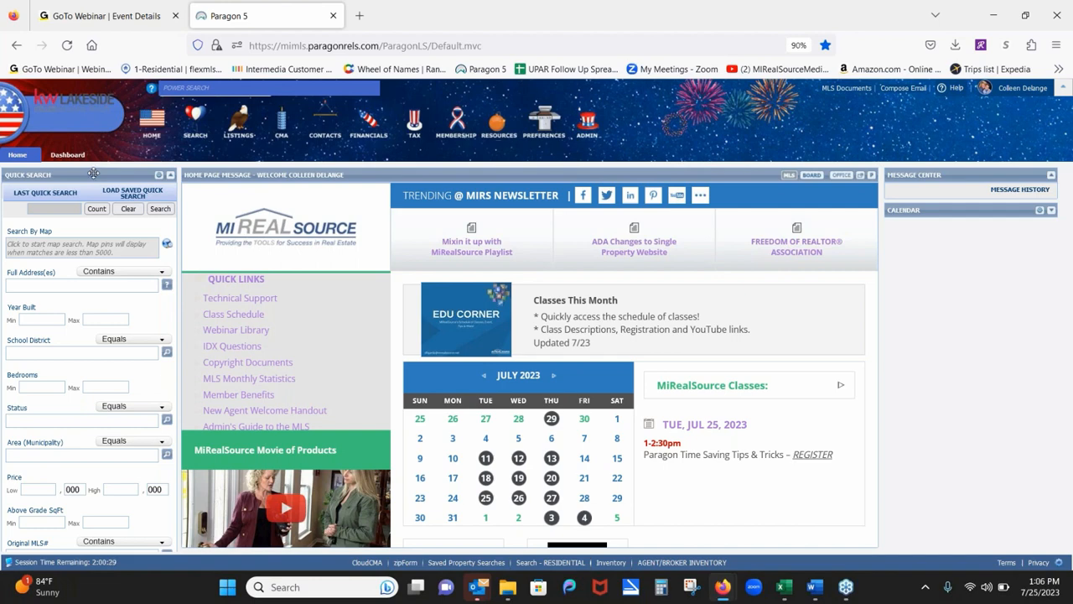
left_click_drag(92, 173, 782, 174)
left_click_drag(815, 69, 971, 31)
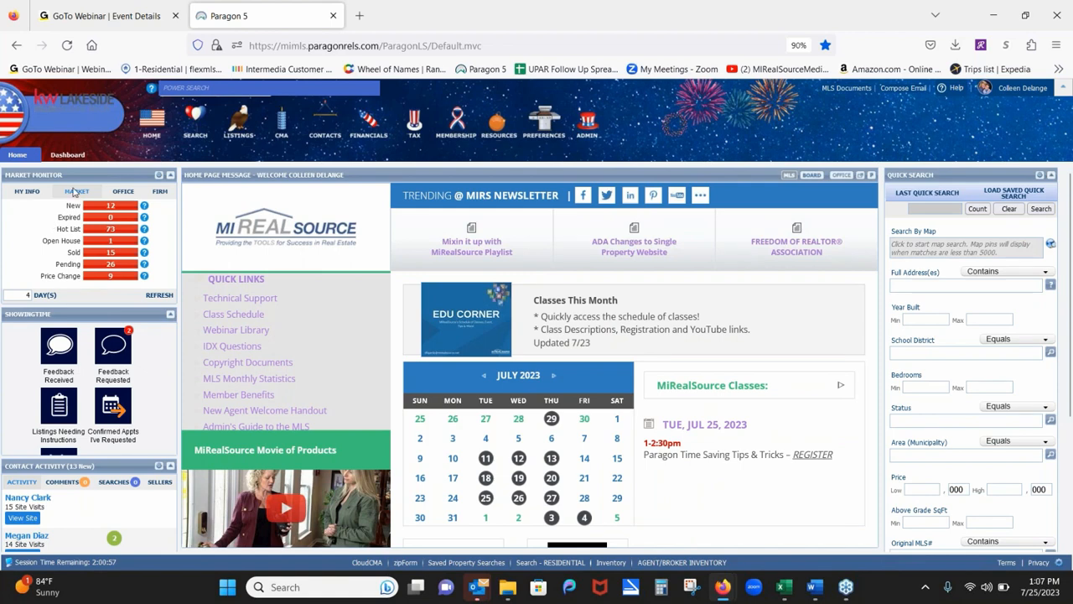
left_click_drag(78, 175, 45, 322)
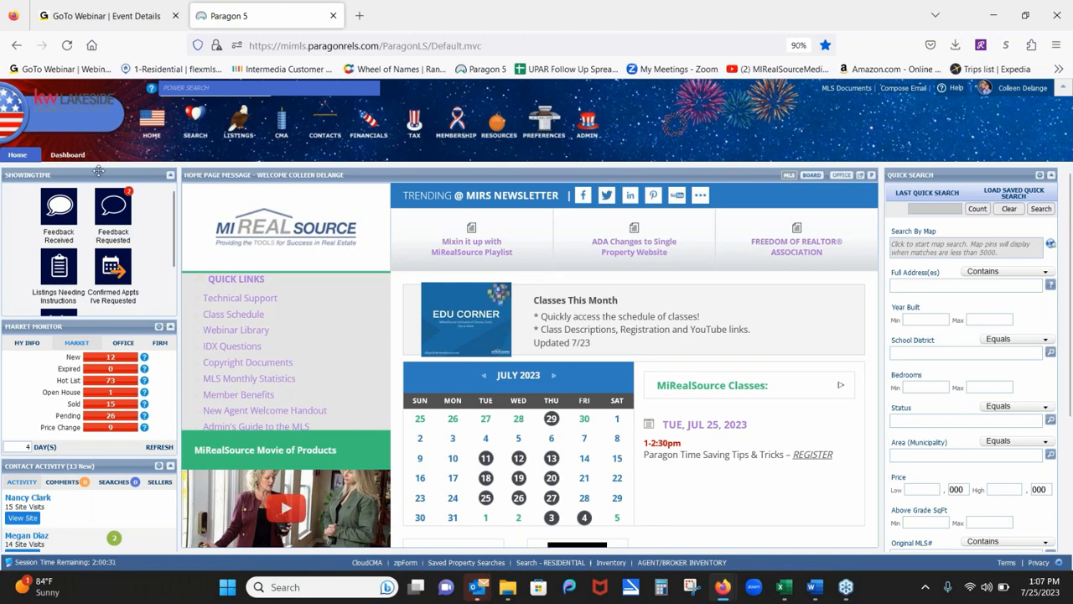
Activate the Power Search box at the top of the home page.
left_click(191, 88)
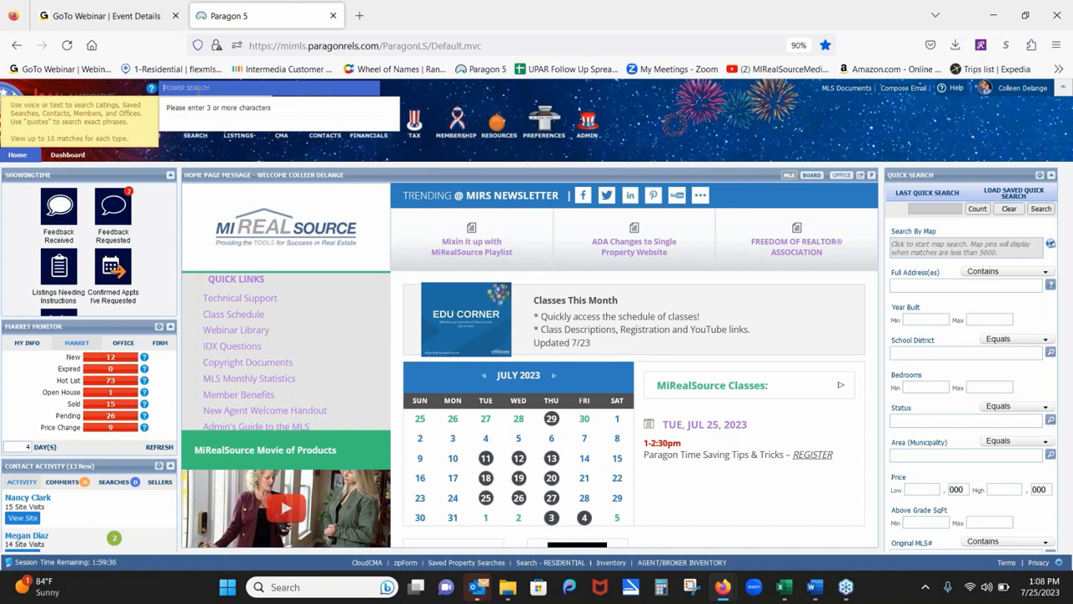
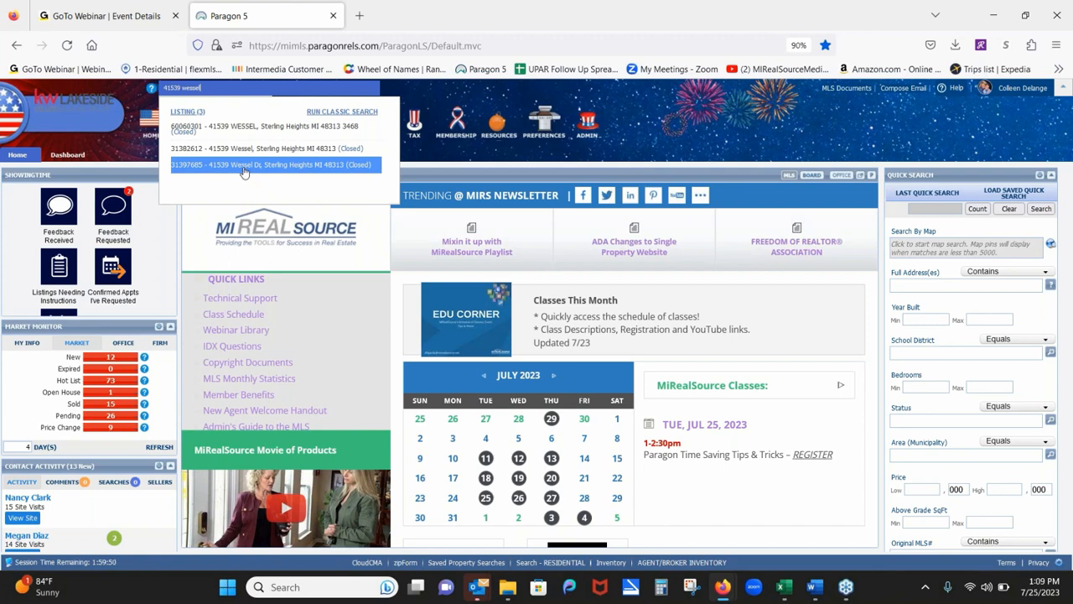
left_click(187, 112)
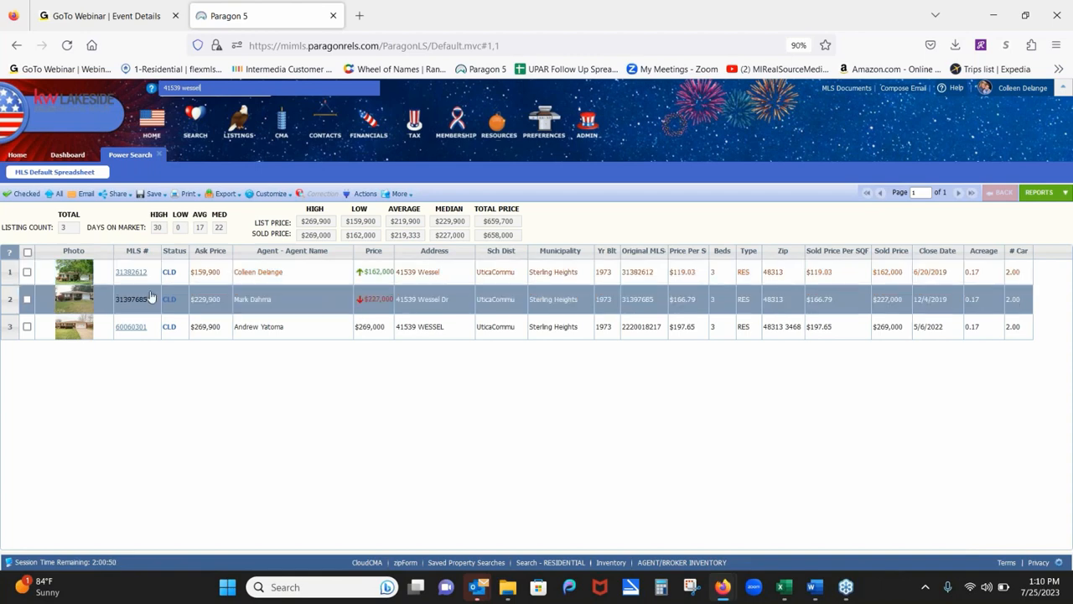
Open the full report for listing 31382612, then advance to listing 2 of 3.
left_click(134, 272)
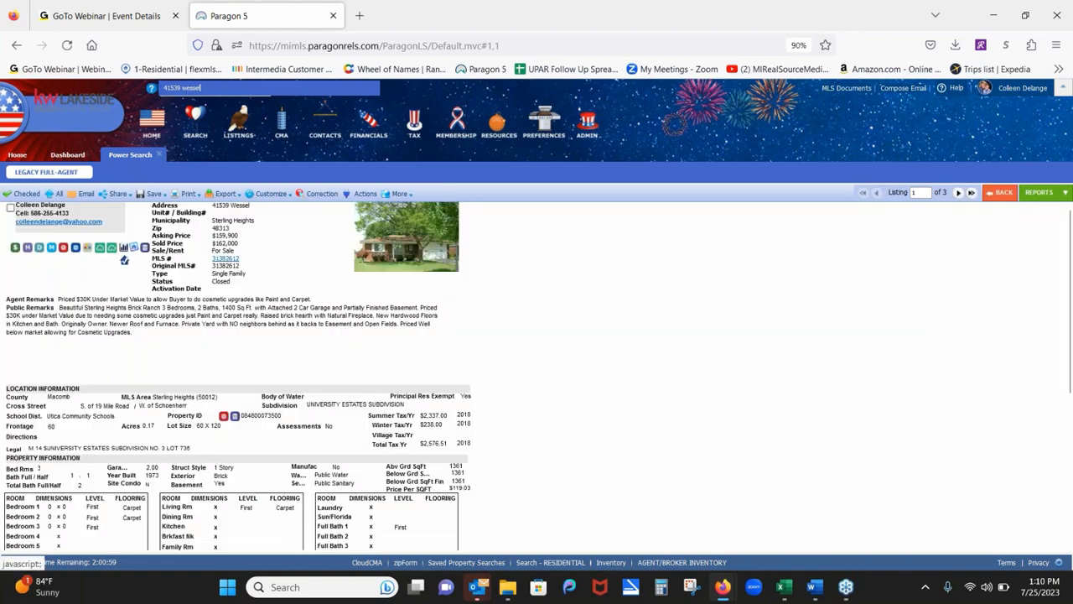
right_click(961, 193)
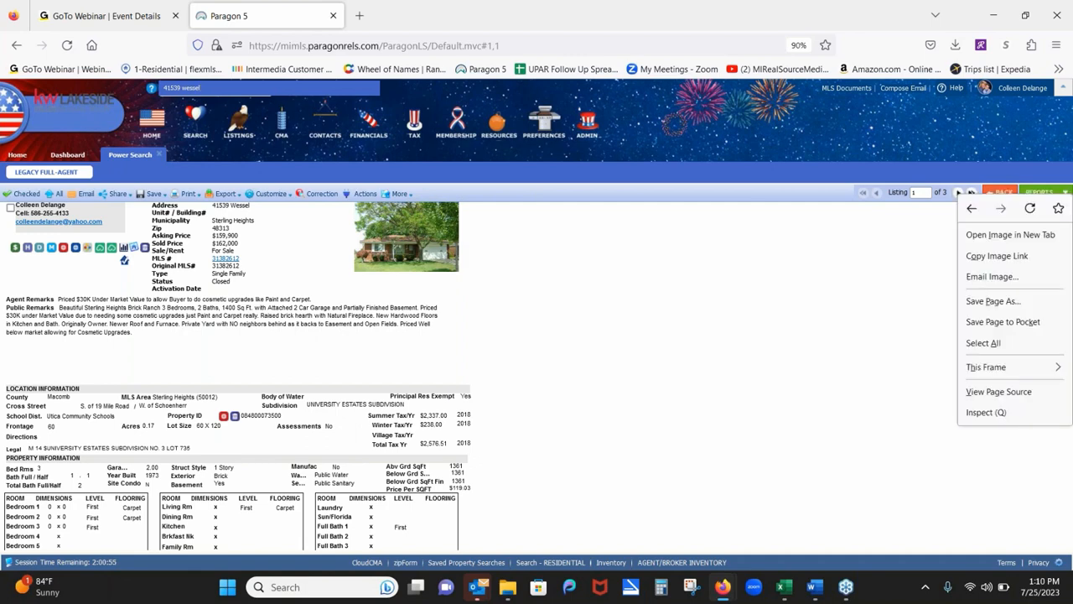
left_click(958, 192)
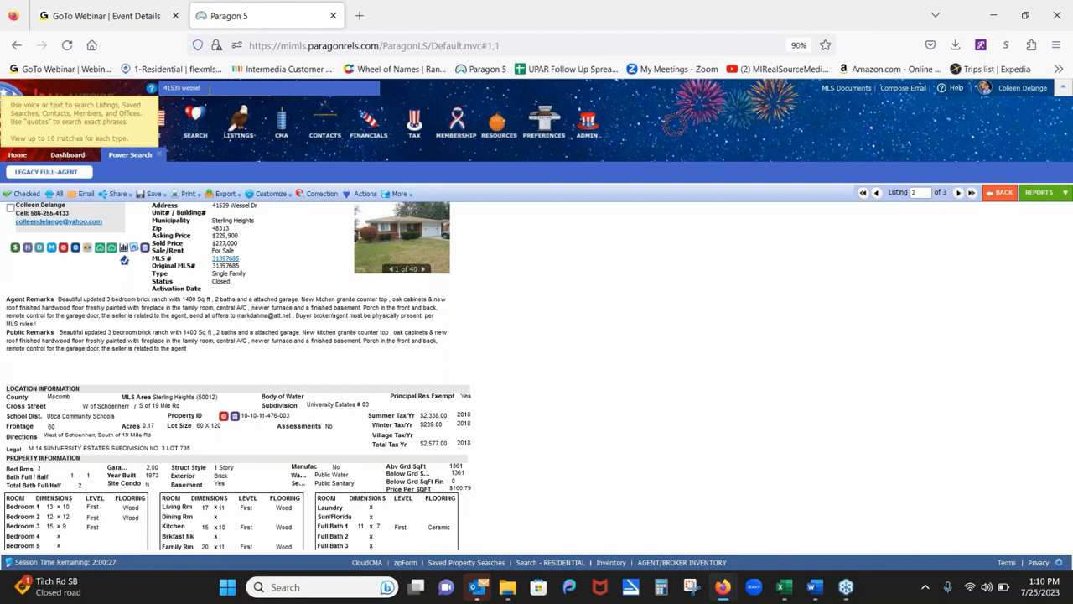
key("BackSpace")
key("BackSpace")
key("BackSpace")
key("BackSpace")
key("BackSpace")
key("BackSpace")
key("BackSpace")
key("BackSpace")
key("BackSpace")
key("BackSpace")
key("BackSpace")
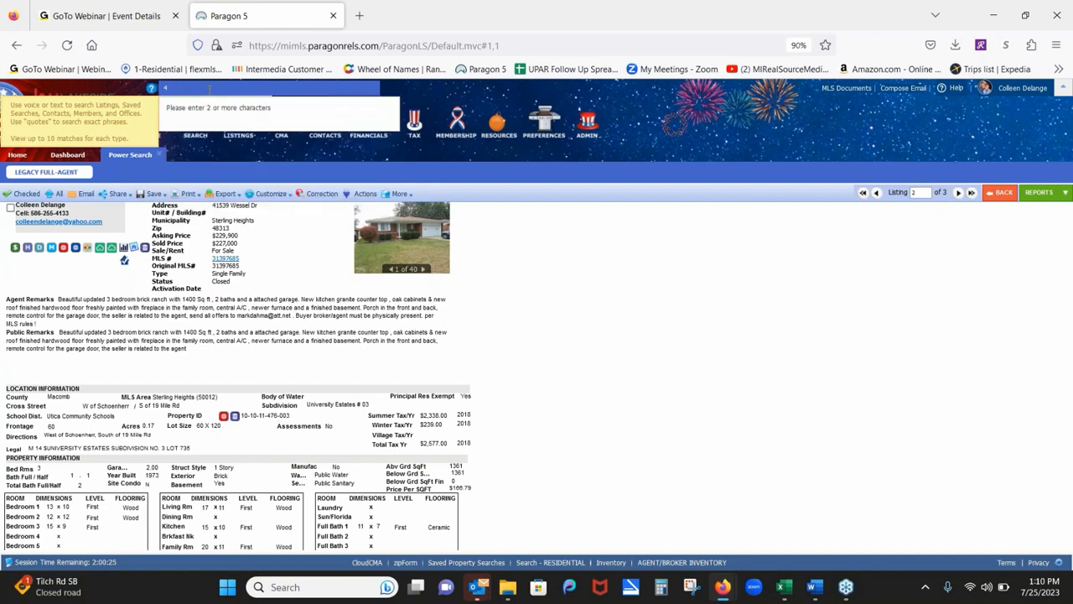
key("BackSpace")
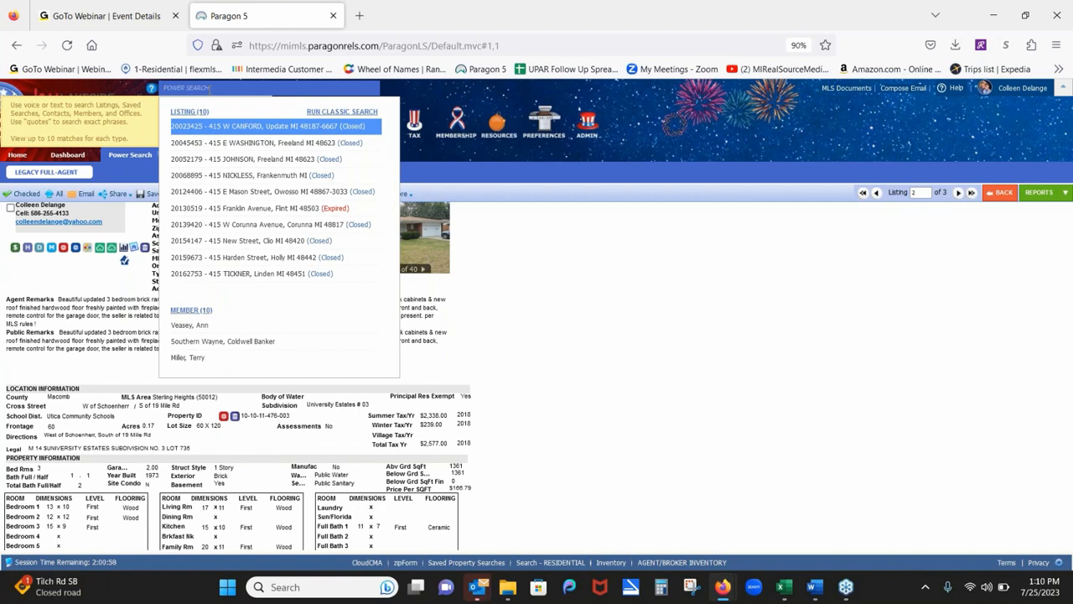
type("maria")
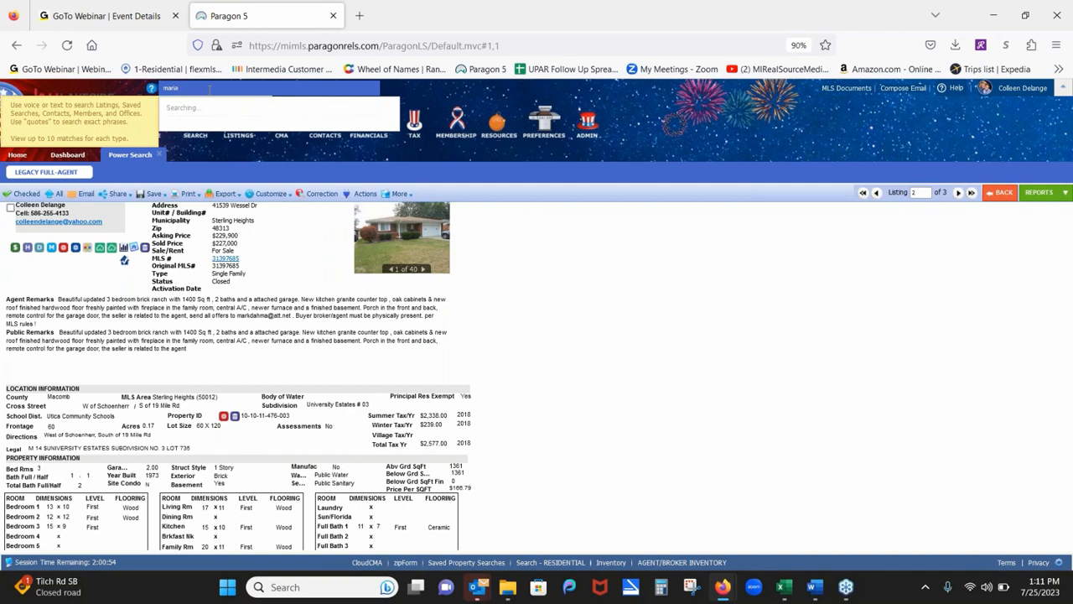
key("BackSpace")
key("BackSpace")
key("BackSpace")
key("BackSpace")
key("BackSpace")
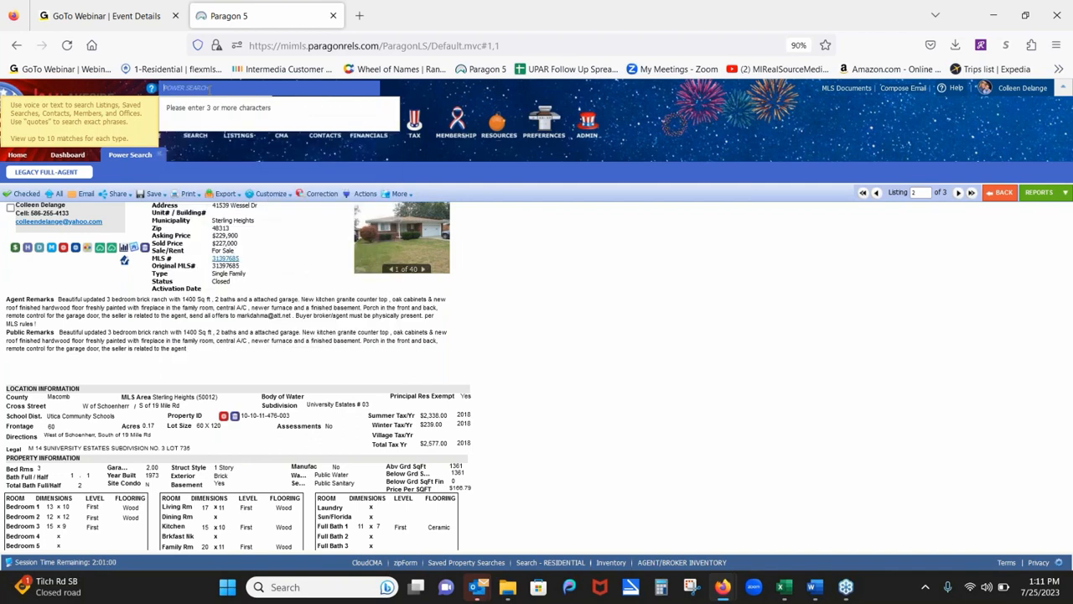
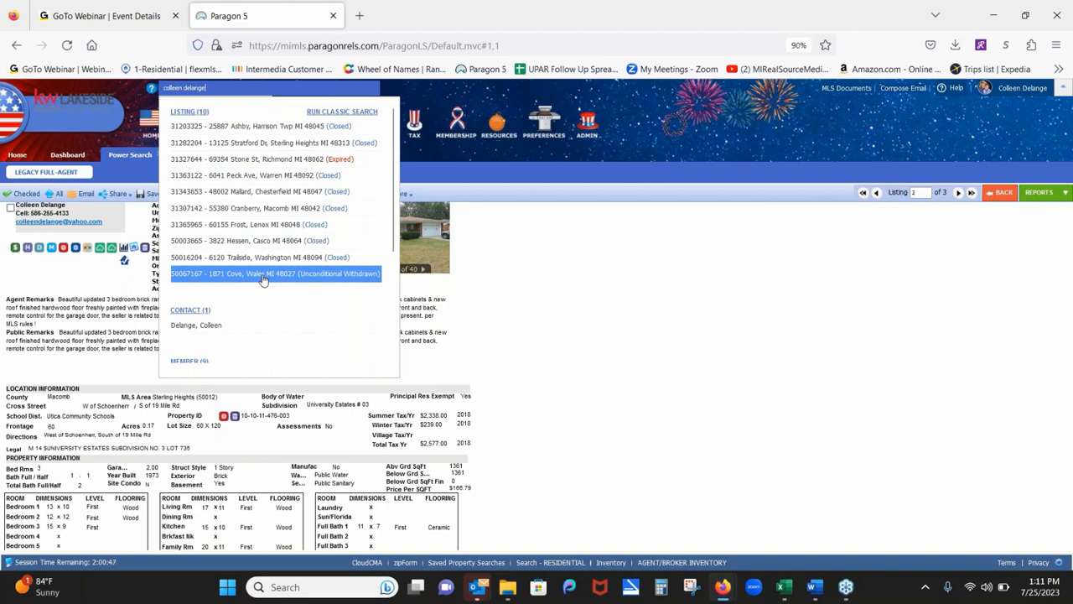
left_click(520, 277)
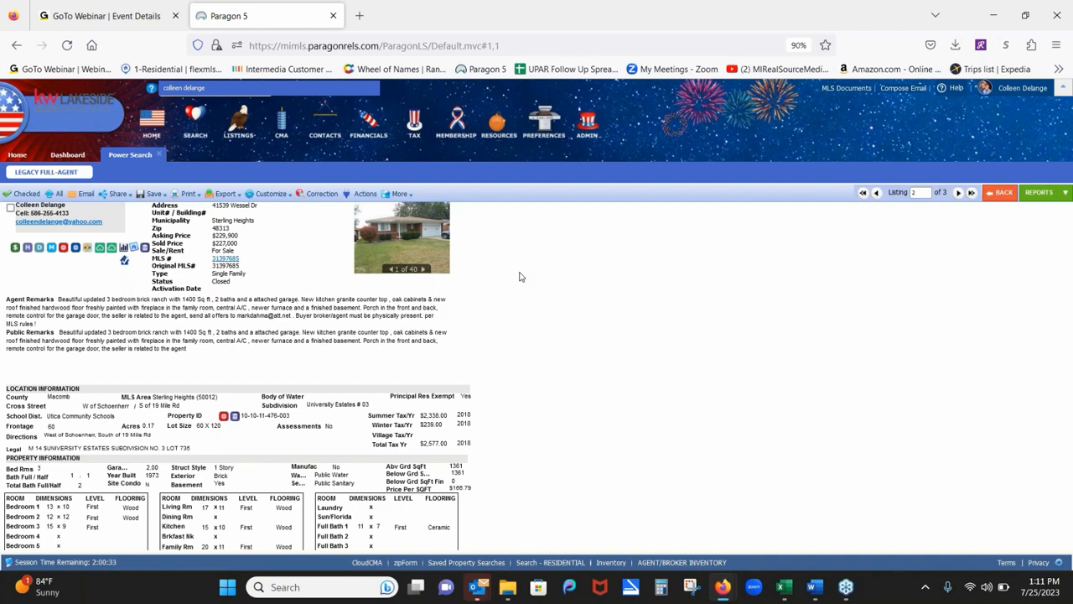
left_click(957, 193)
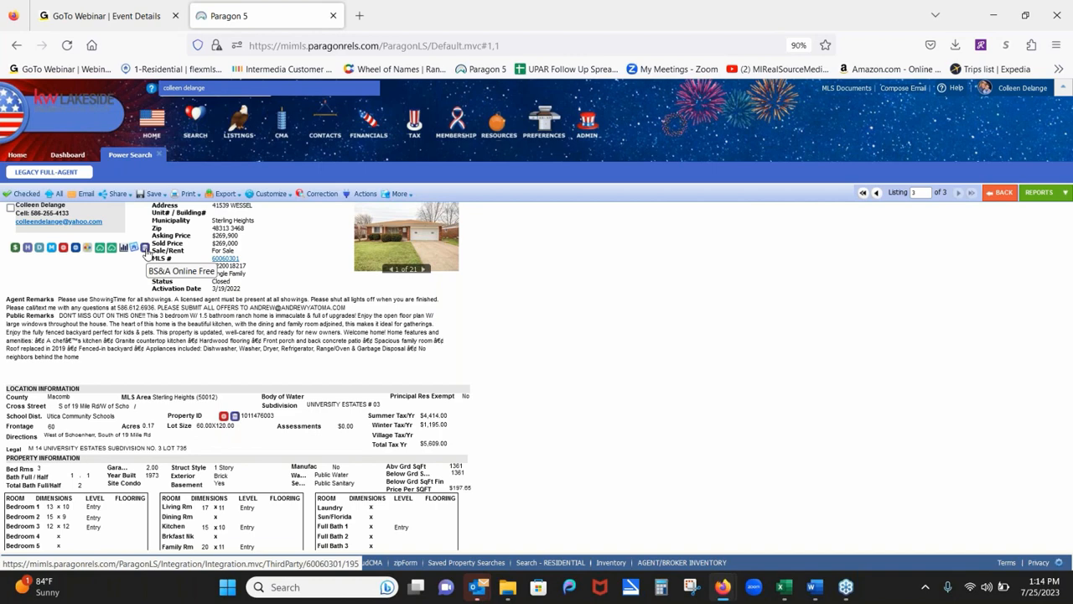
Open the listing's BS&A Online parcel record, then return to the Paragon 5 tab.
left_click(145, 250)
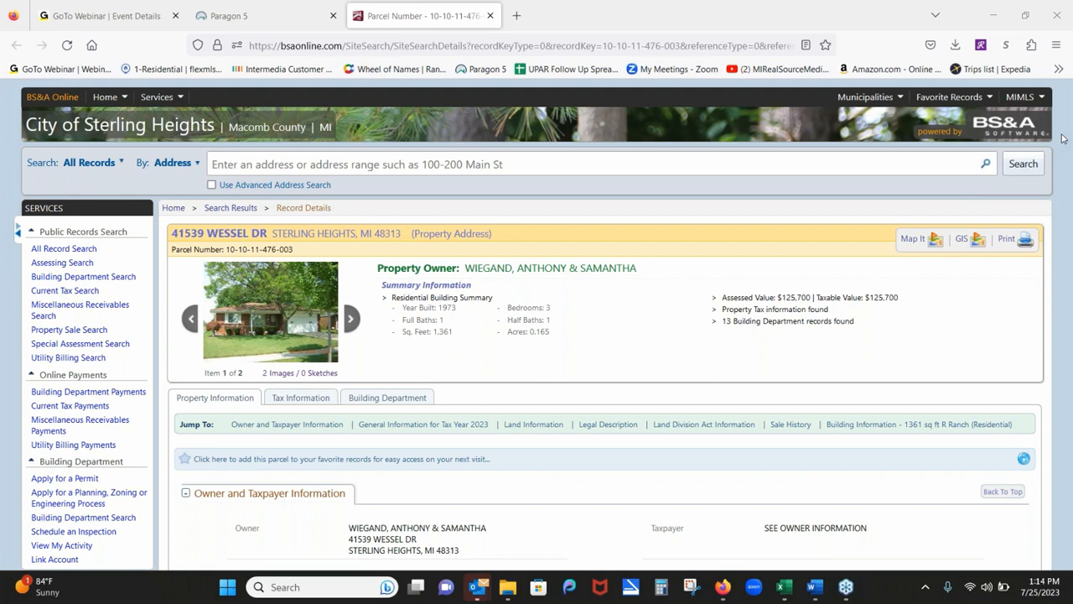
left_click(279, 27)
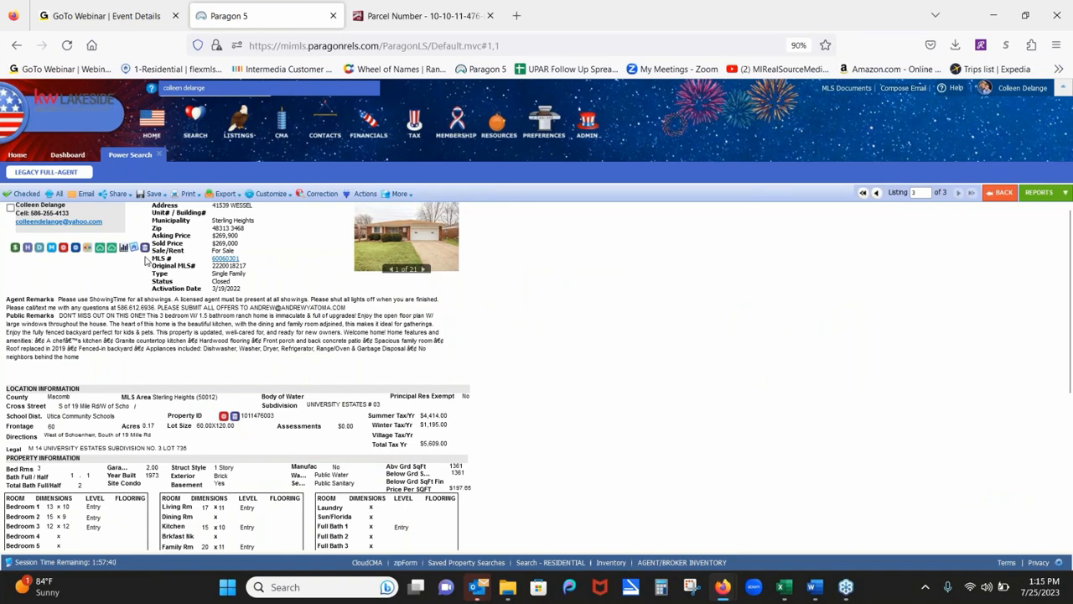
left_click(397, 20)
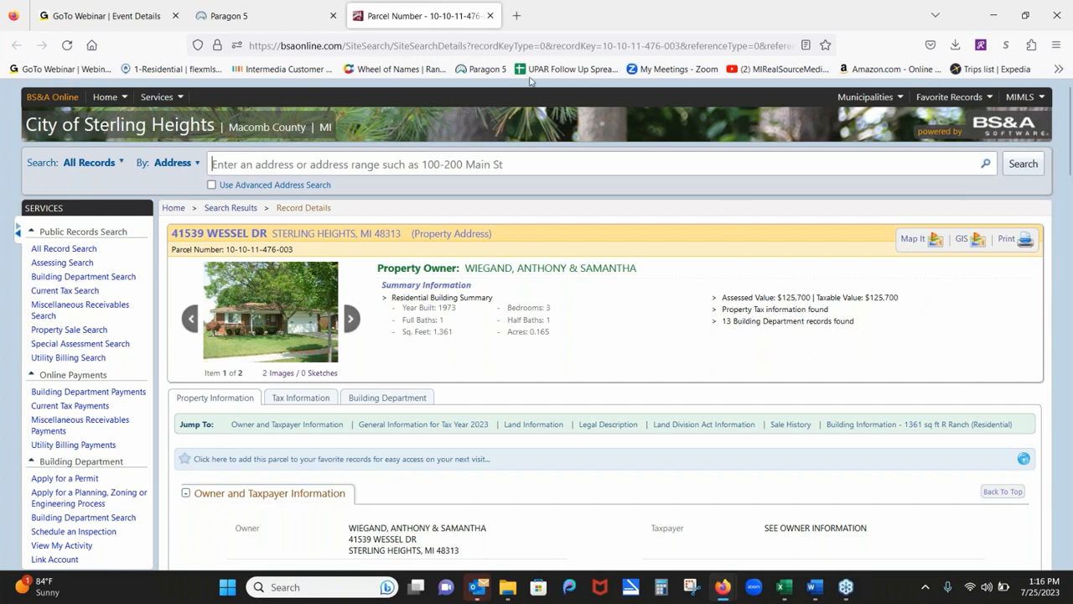
Close the BS&A Parcel Number tab to return to the Paragon 5 listing.
left_click(491, 16)
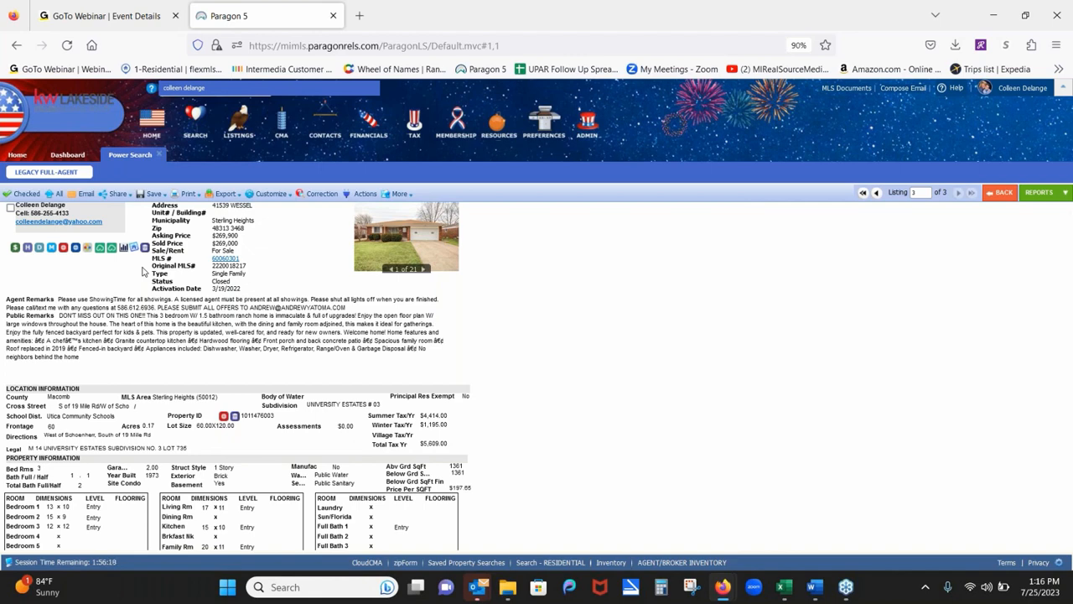
left_click(64, 255)
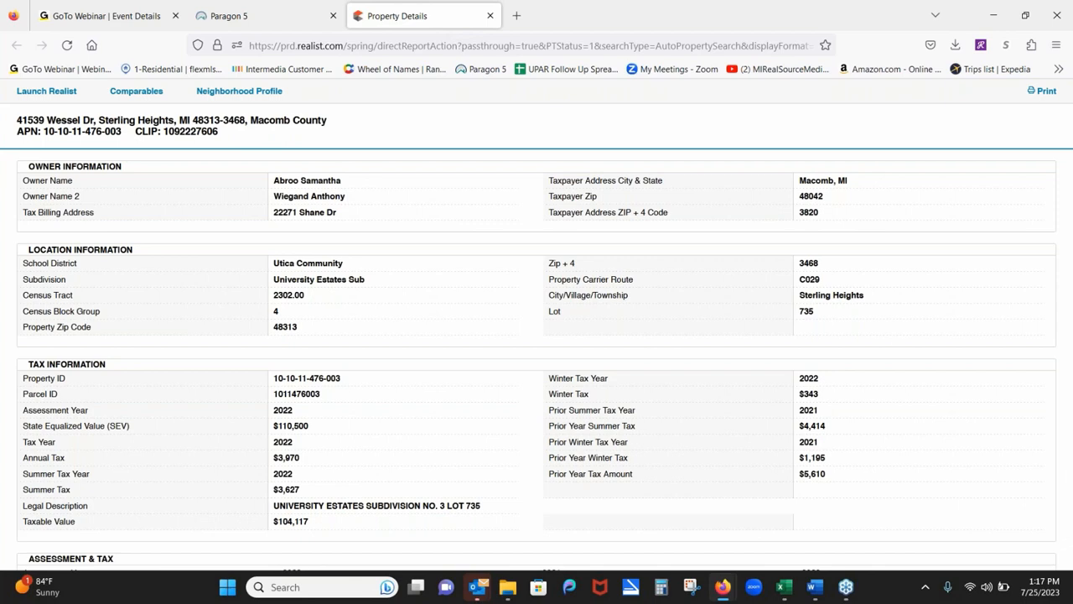
Scroll Realist's report down to the tax and assessment history for 2020–2022.
scroll(1028, 453, "down", 3)
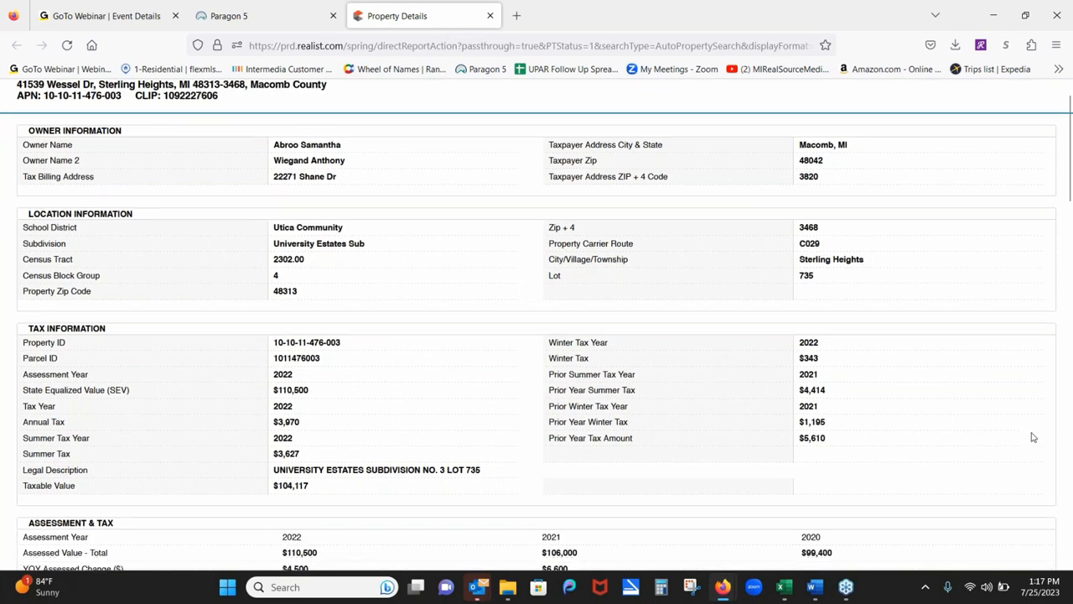
scroll(1047, 358, "down", 2)
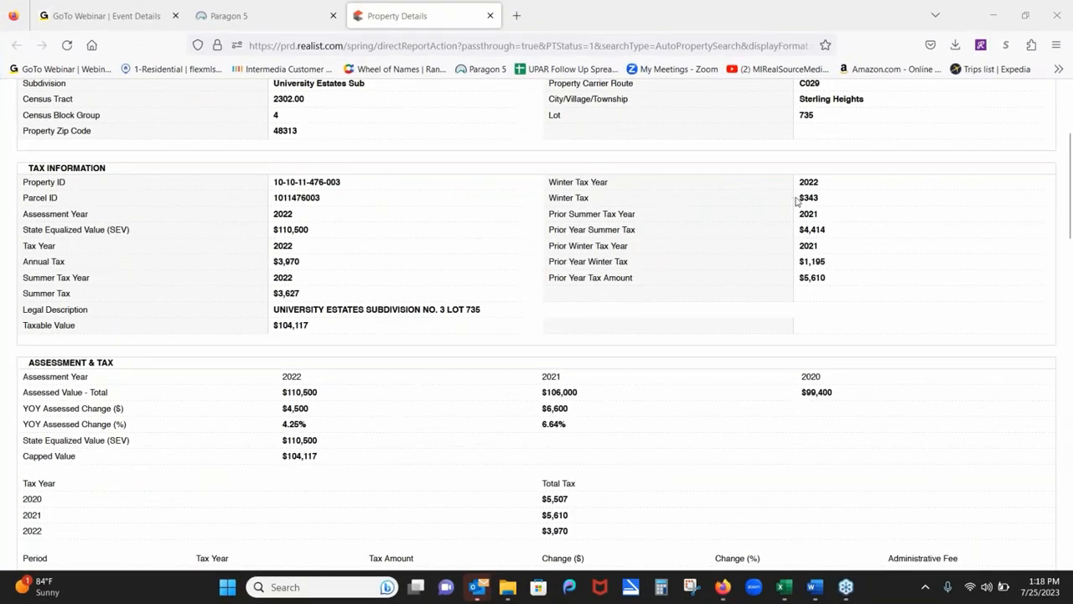
scroll(973, 419, "down", 6)
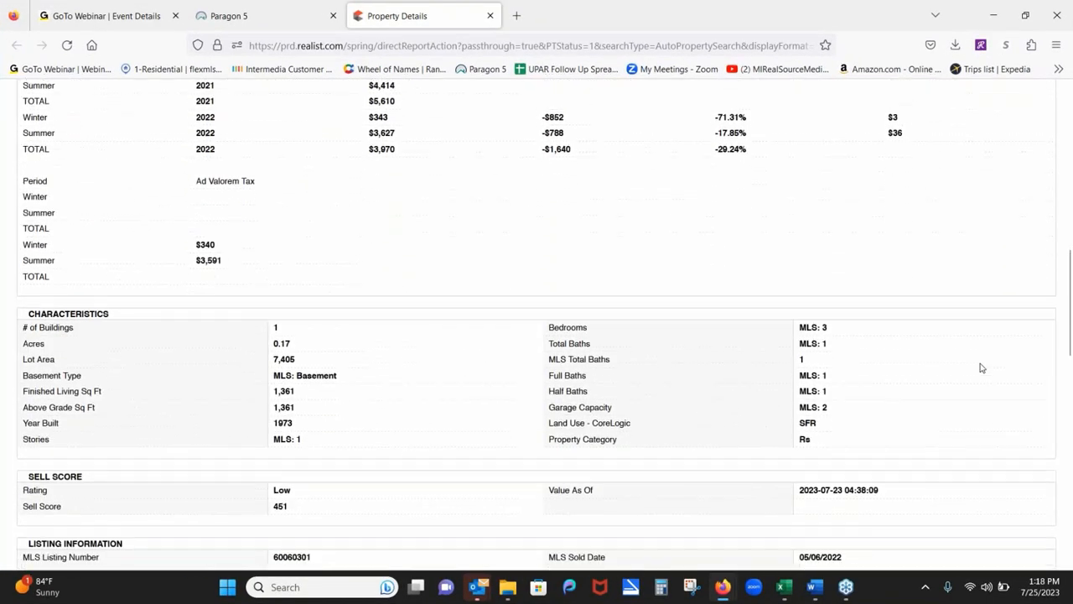
scroll(981, 367, "down", 9)
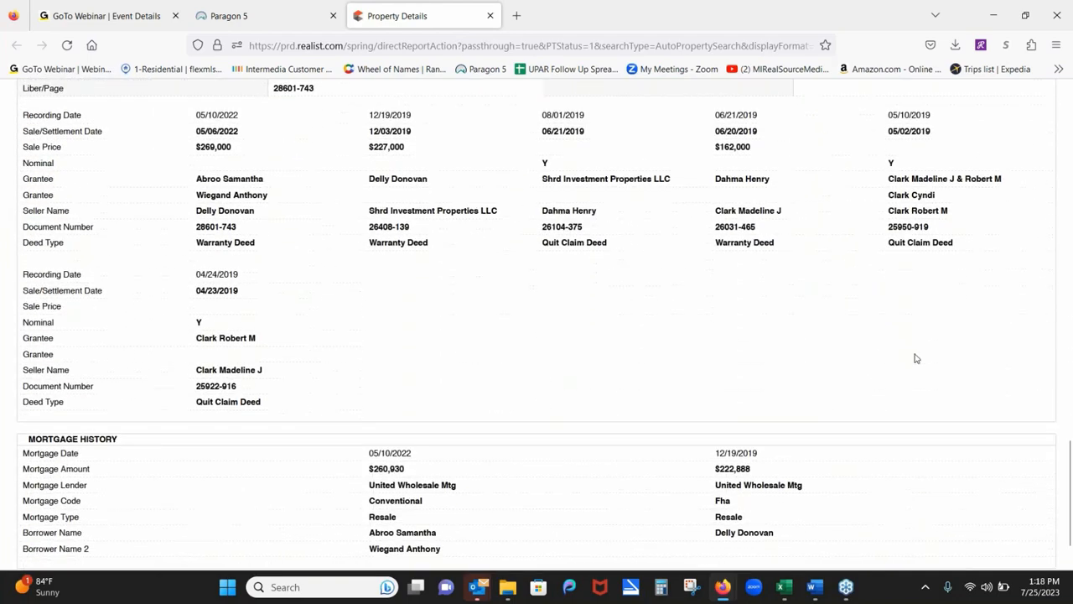
scroll(917, 358, "down", 2)
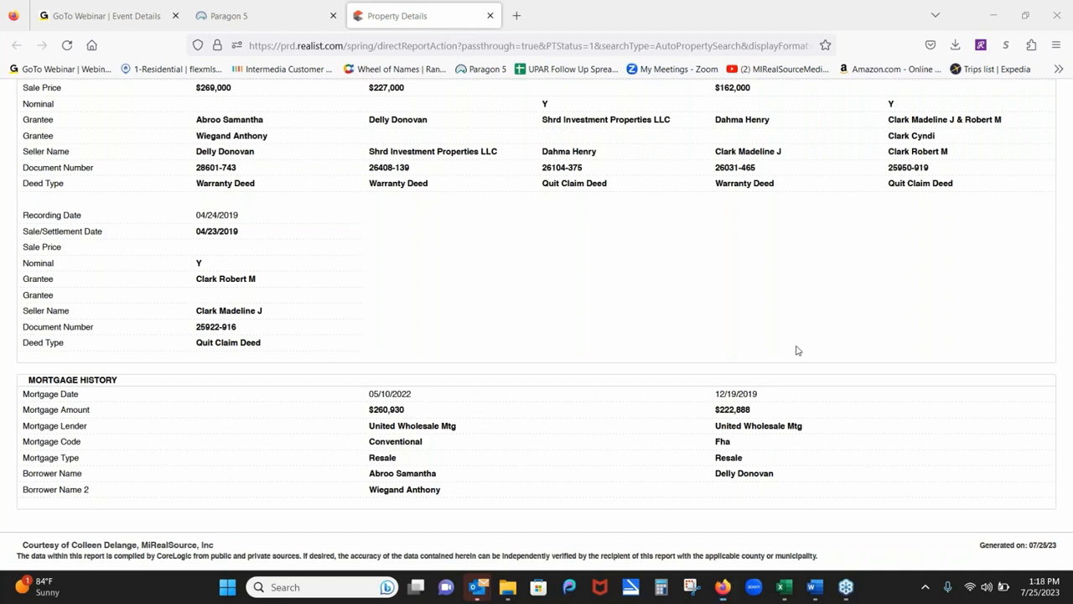
scroll(798, 349, "up", 5)
scroll(797, 350, "up", 6)
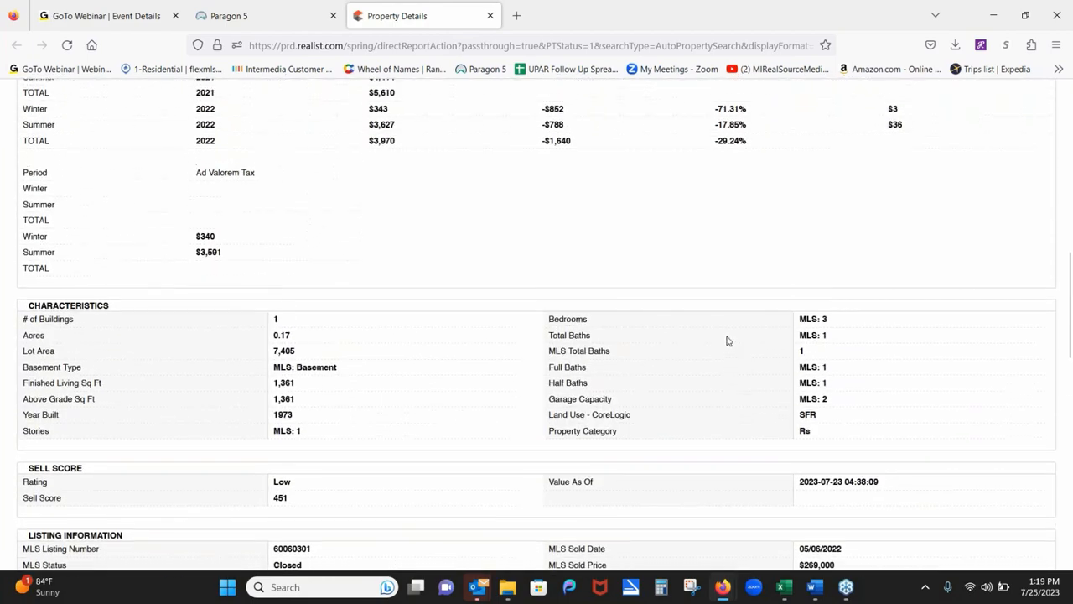
scroll(738, 302, "up", 6)
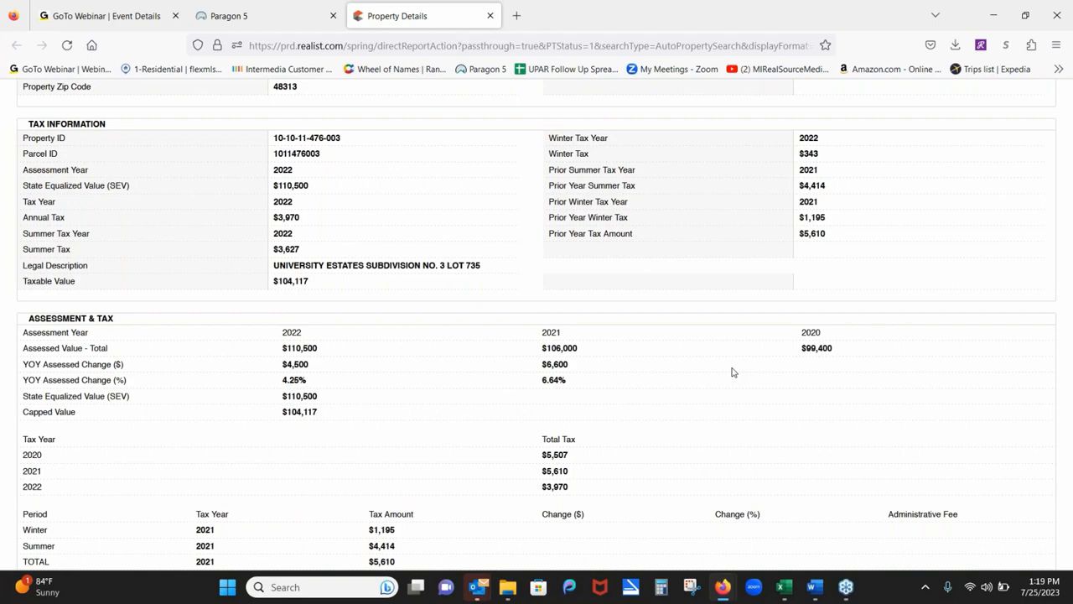
scroll(986, 384, "up", 3)
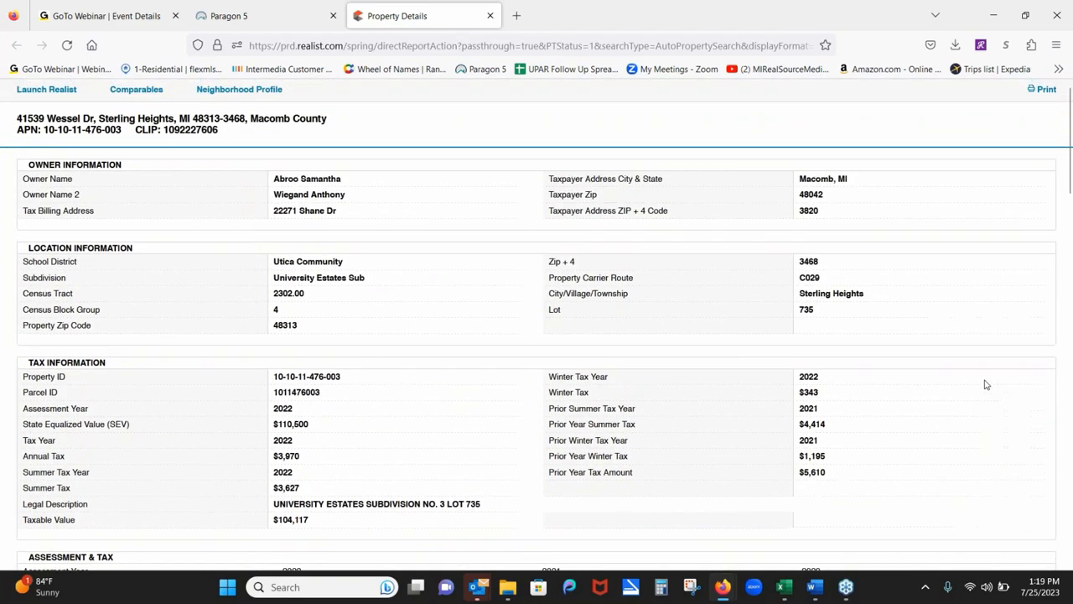
scroll(983, 320, "down", 5)
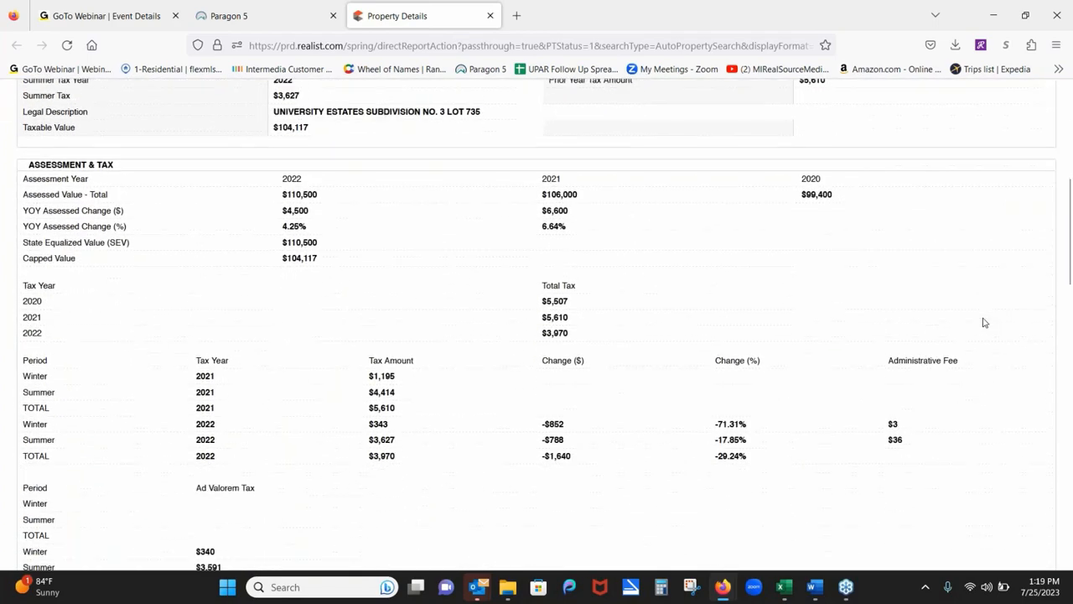
scroll(984, 322, "down", 4)
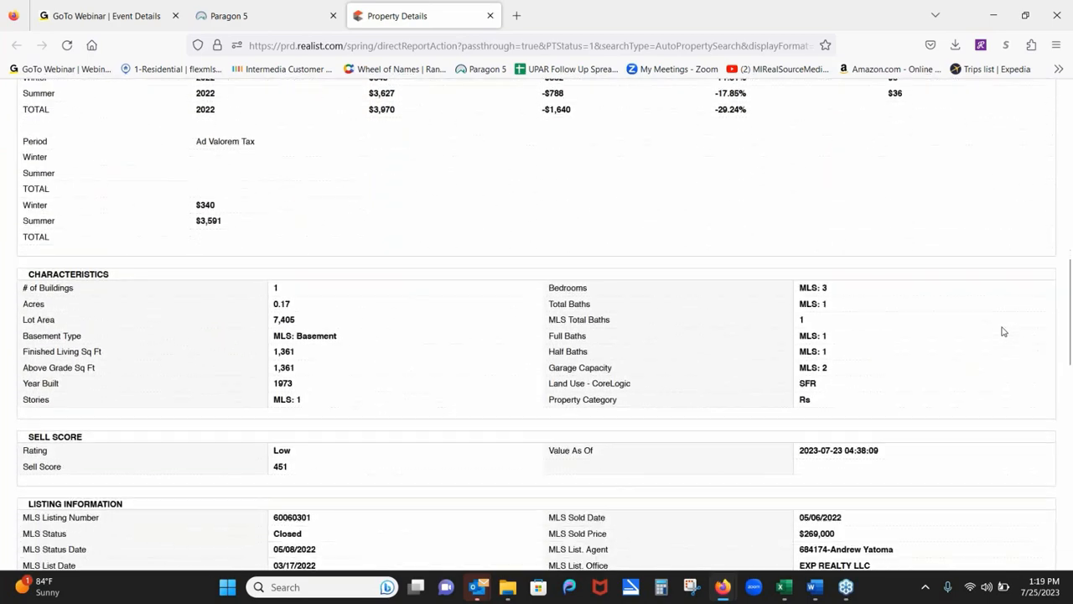
scroll(1002, 329, "down", 3)
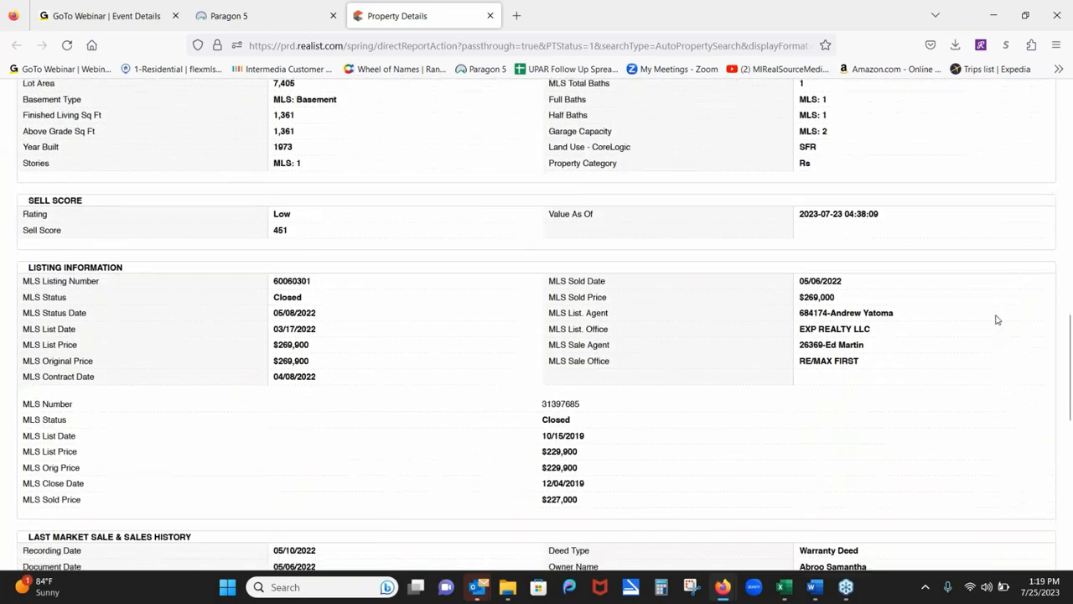
scroll(973, 306, "up", 2)
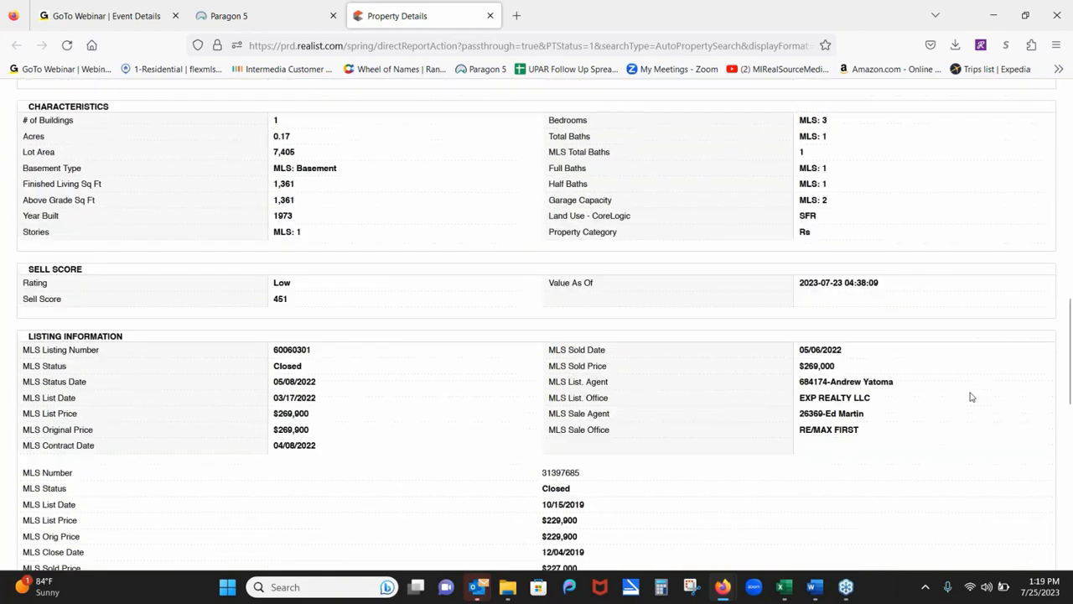
scroll(970, 396, "up", 4)
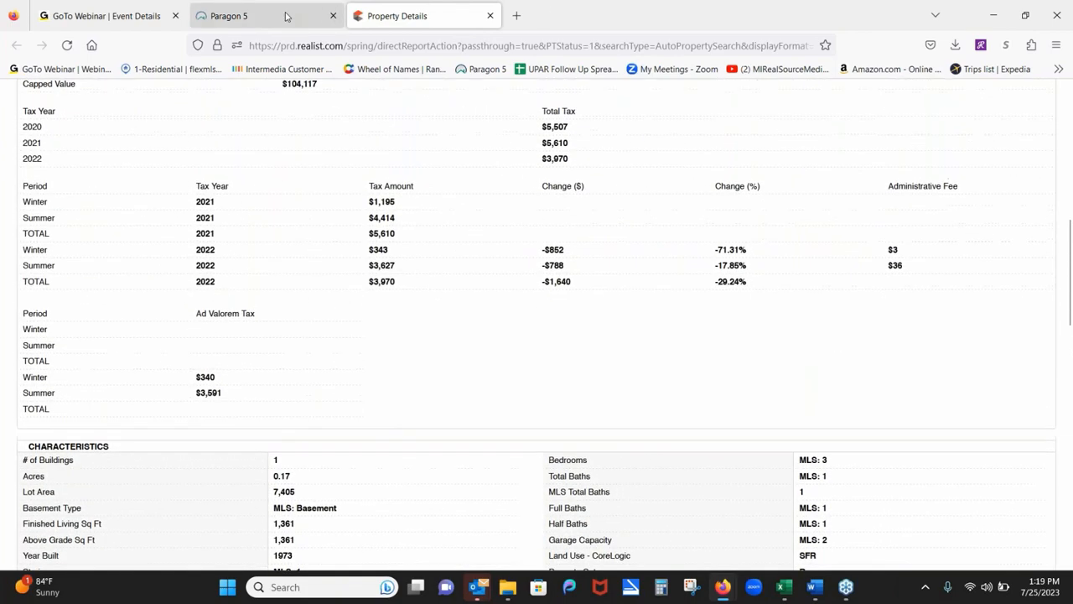
left_click(285, 17)
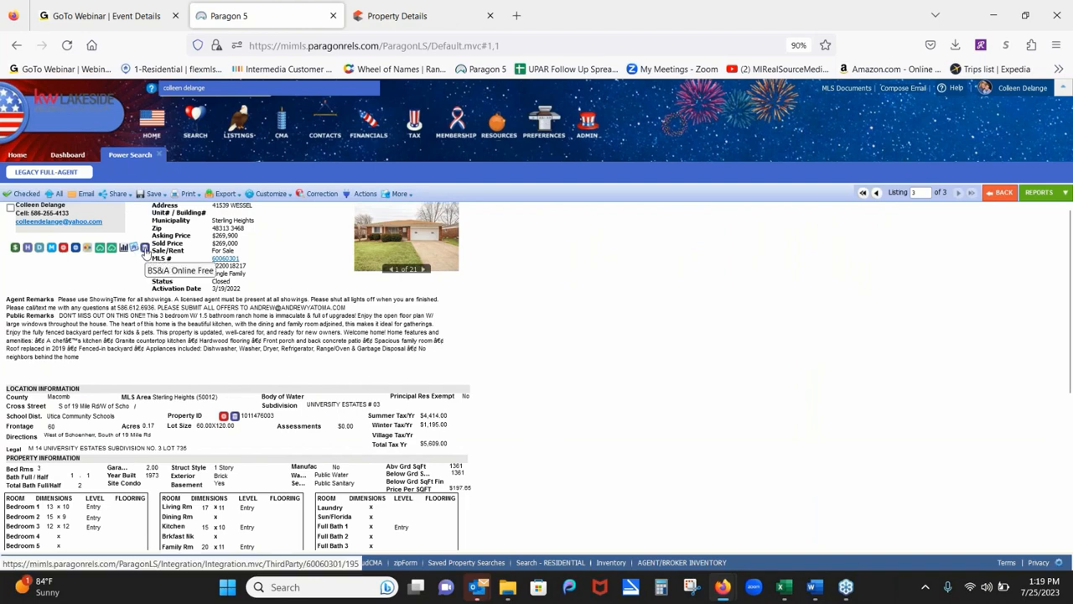
left_click(145, 250)
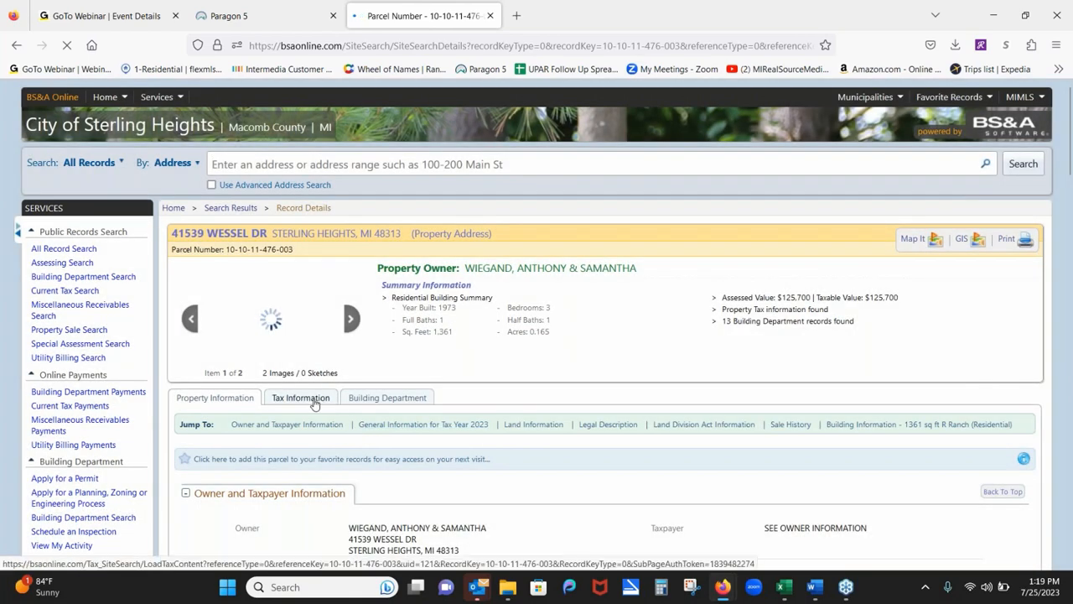
Show the parcel's tax information ($4,378.42 due) and scroll through its tax history.
left_click(315, 400)
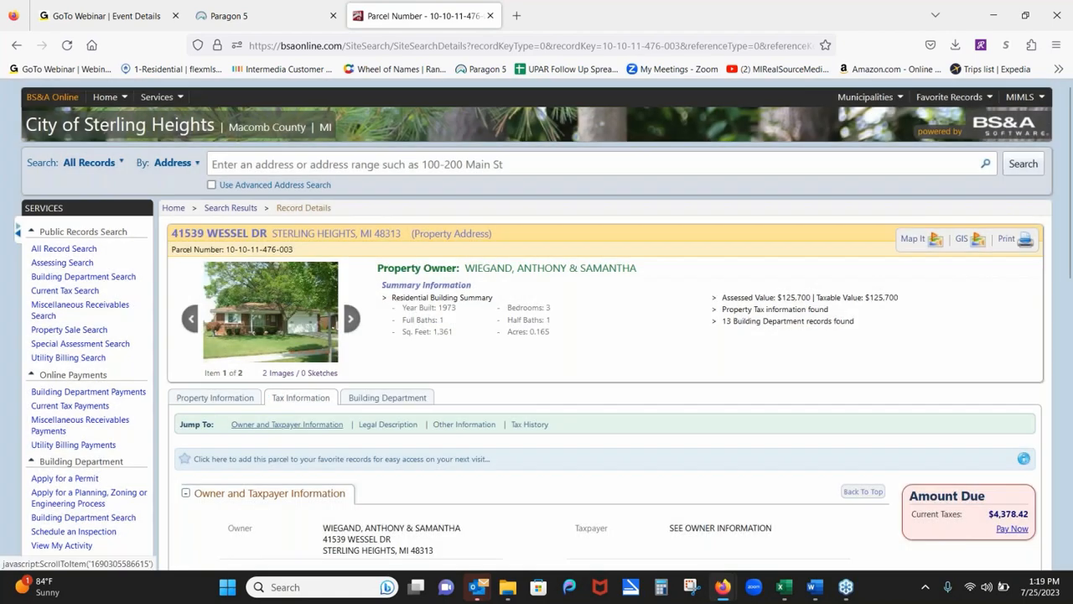
scroll(872, 426, "down", 3)
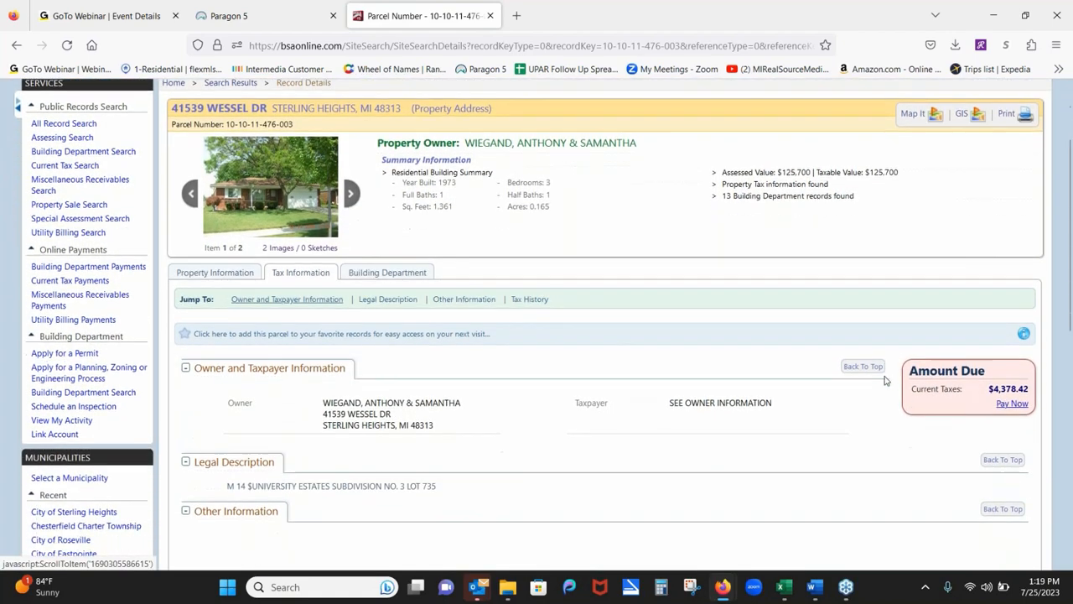
scroll(903, 448, "down", 3)
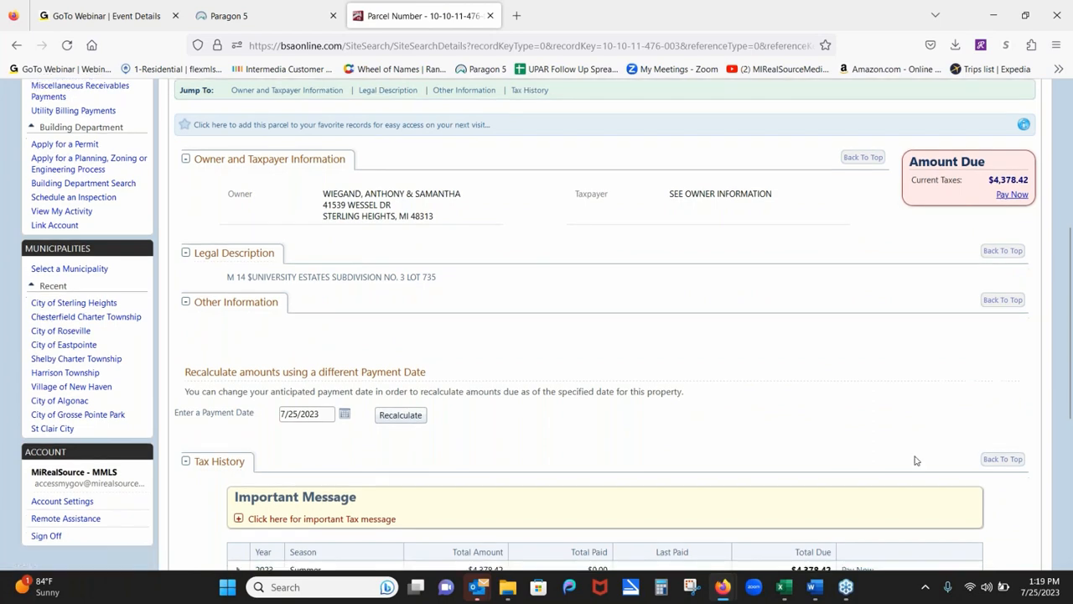
scroll(948, 486, "down", 3)
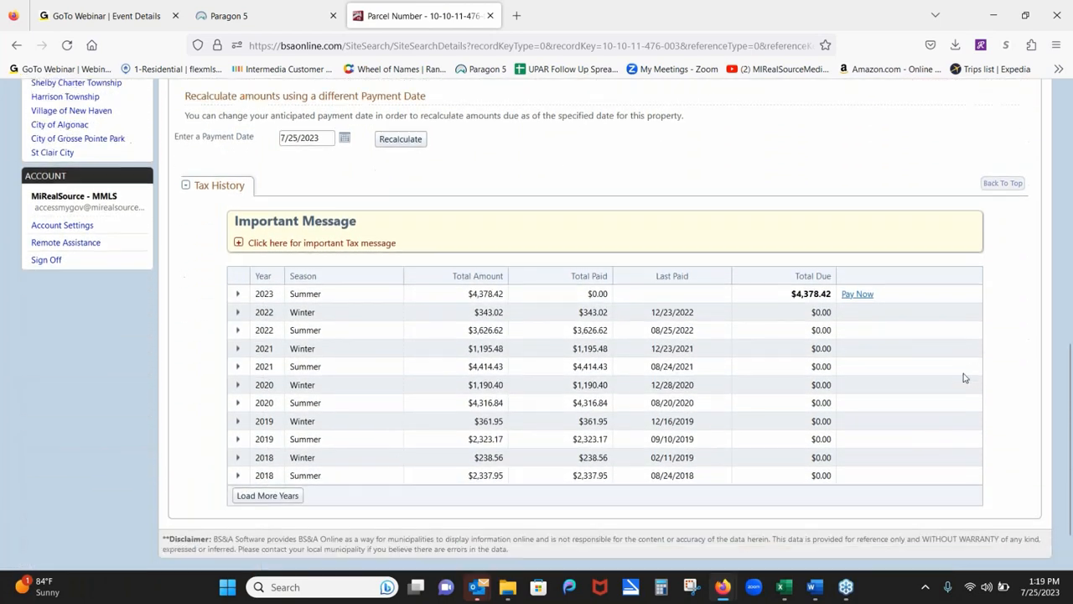
scroll(929, 484, "up", 1)
scroll(929, 484, "up", 5)
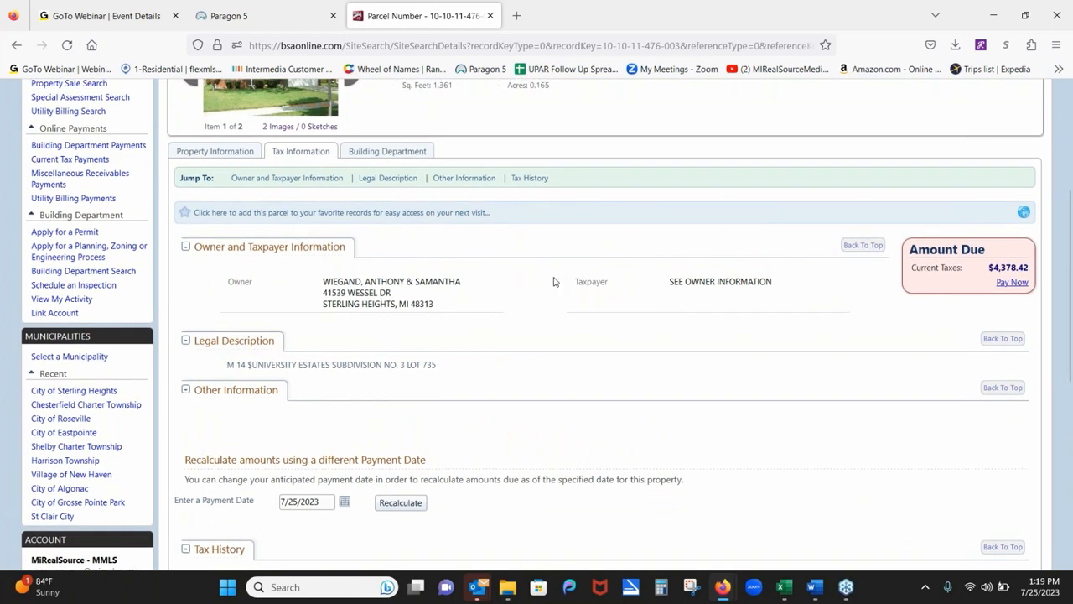
Jump to the Owner and Taxpayer Information section of the parcel record.
left_click(276, 178)
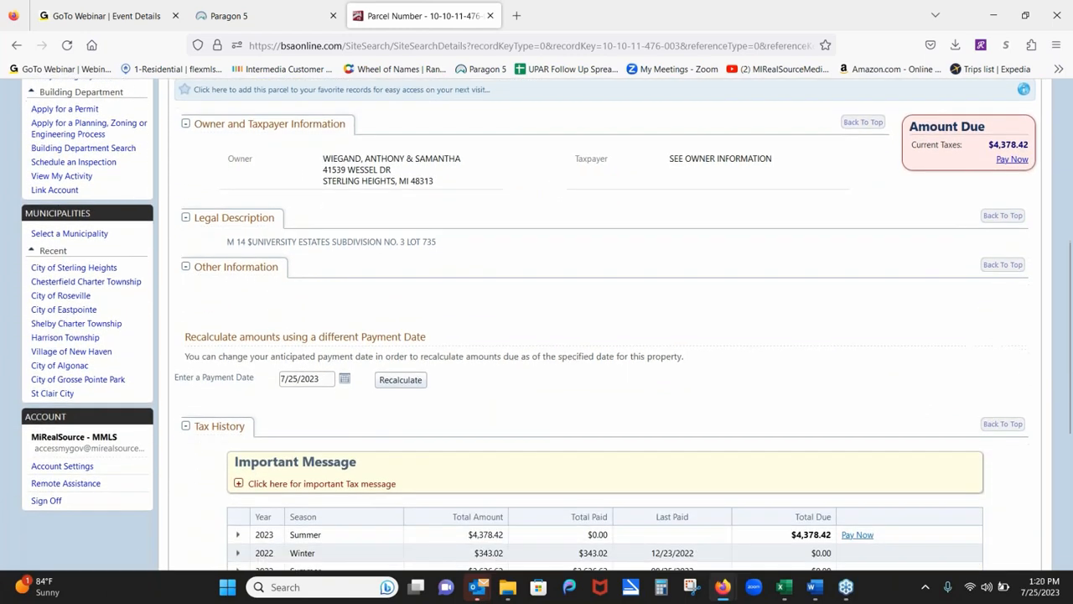
scroll(628, 366, "up", 1)
scroll(629, 366, "up", 2)
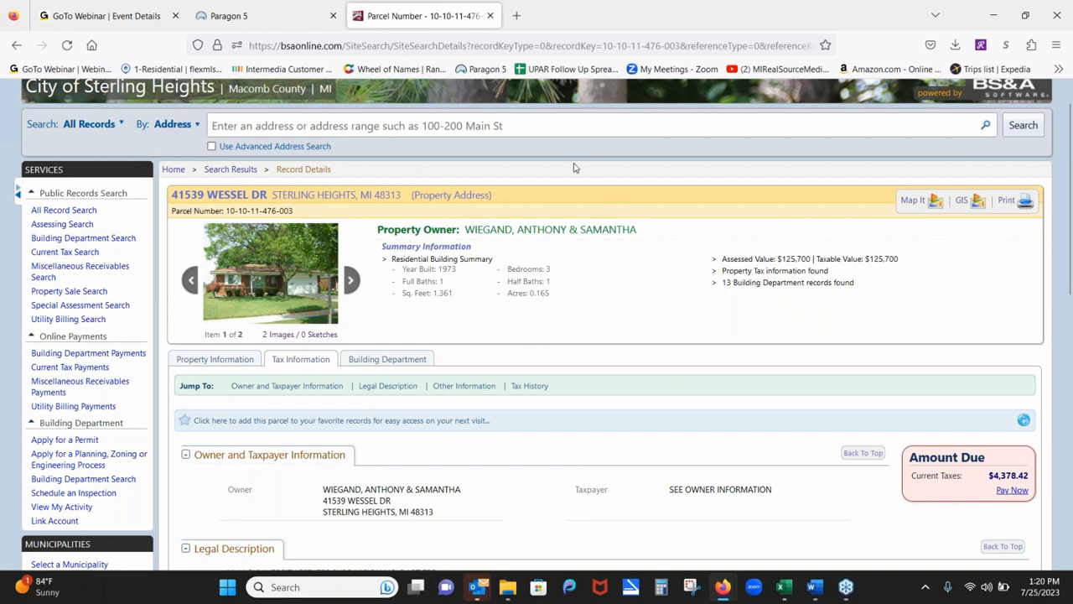
Close the BS&A parcel tab and bring Paragon 5 back to its home page.
left_click(490, 16)
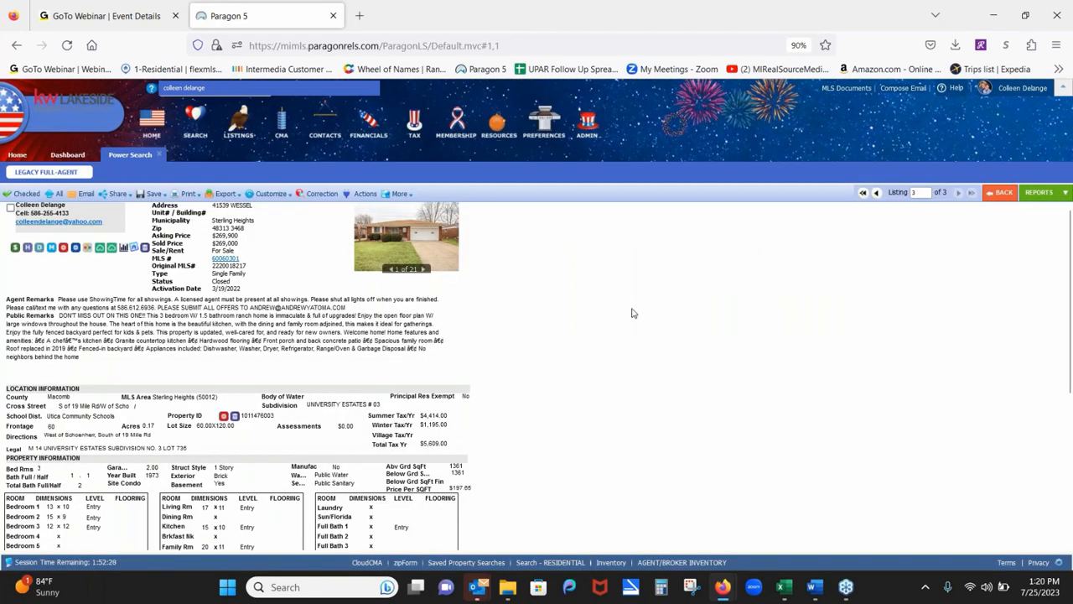
left_click(185, 88)
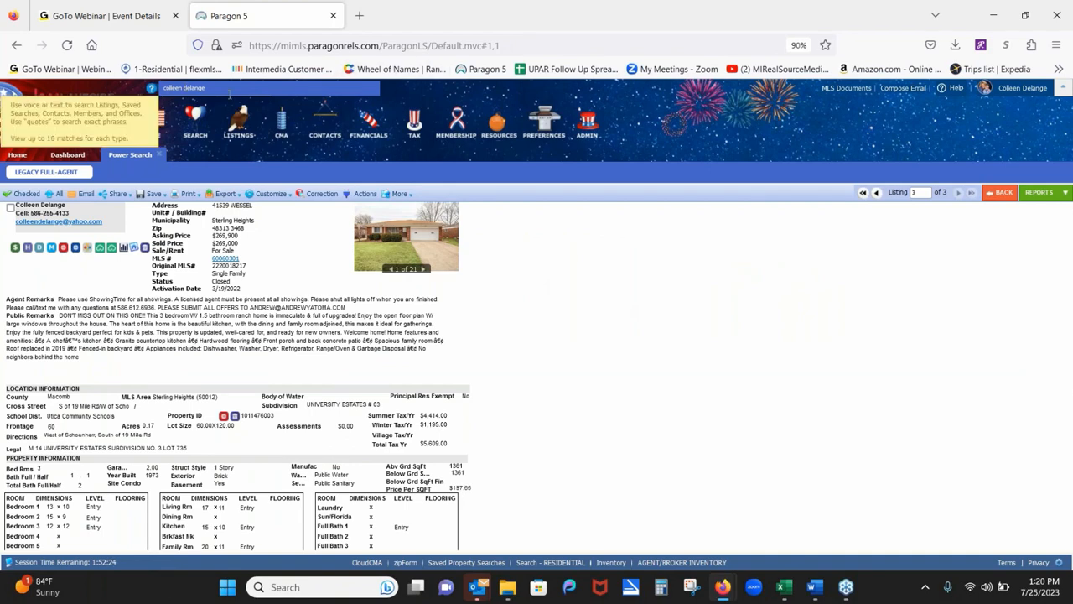
left_click(15, 156)
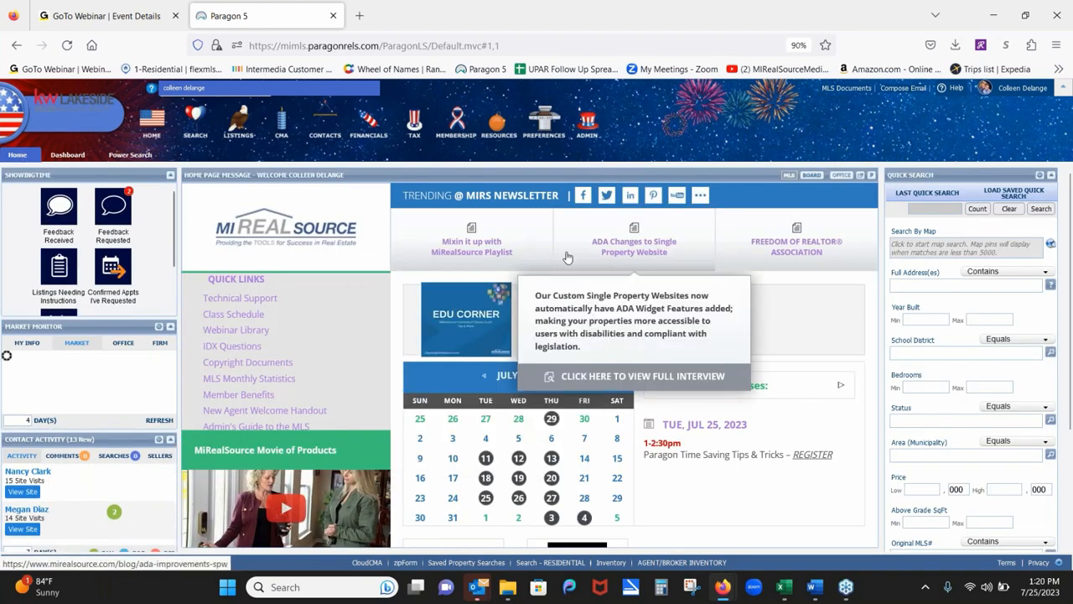
mouse_move(828, 282)
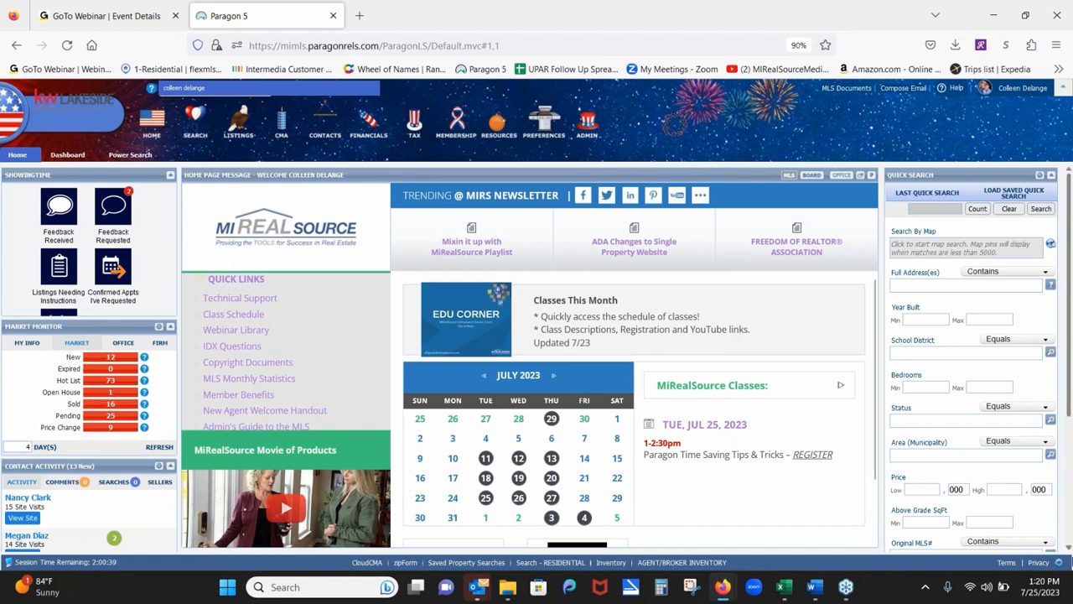
Set Quick Search bedrooms to 3–4 and status to ALL ACTIVE.
left_click(940, 387)
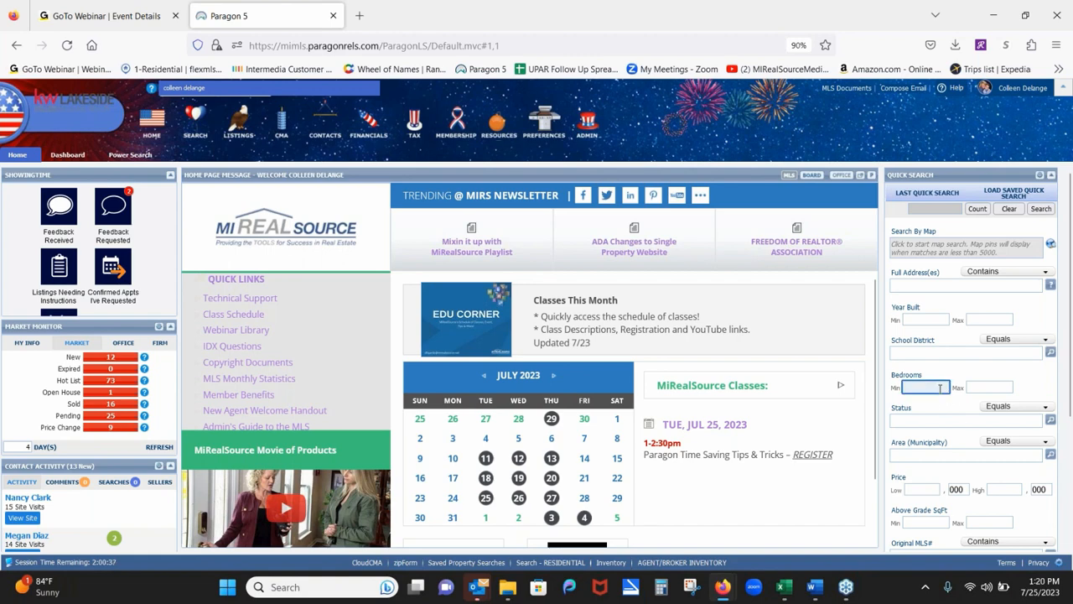
type("3")
key("Tab")
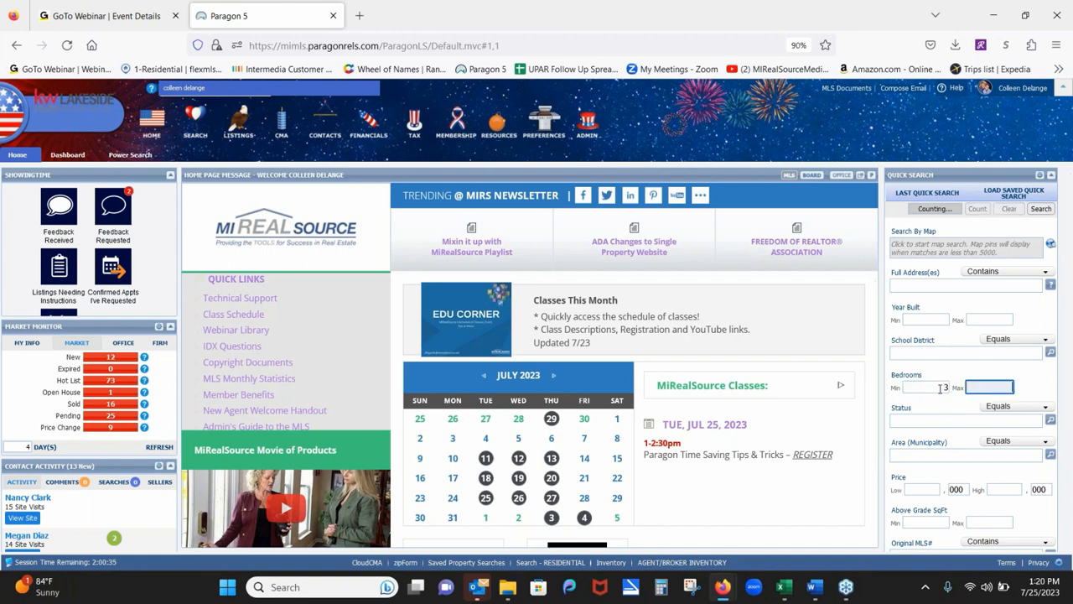
type("4")
key("Tab")
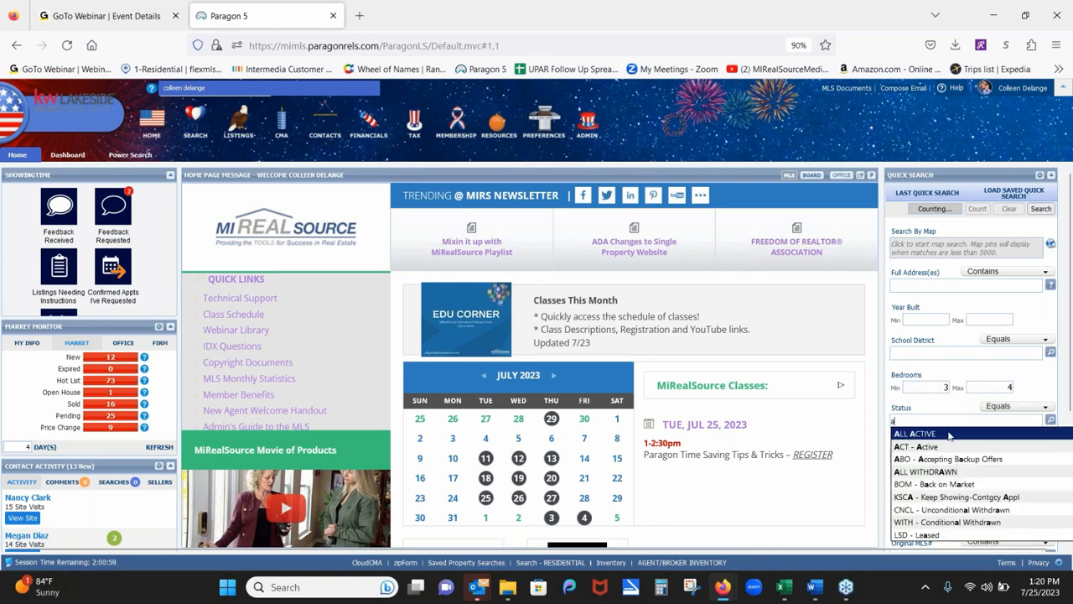
left_click(951, 440)
Add Sterling Heights (50012) and Clinton Twp (50011) to the Area (Municipality) filter.
left_click(936, 459)
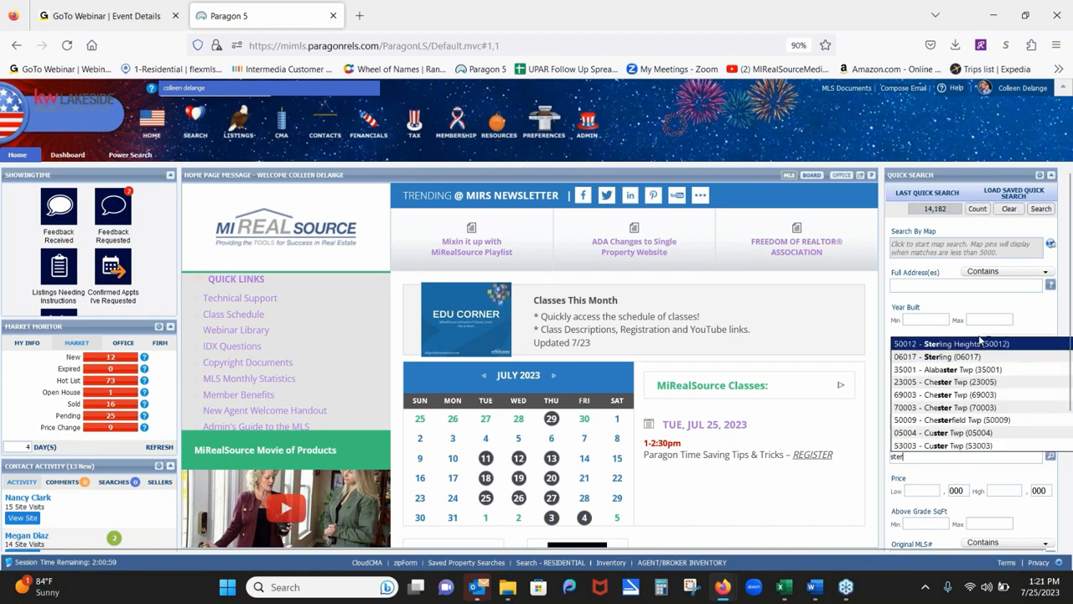
left_click(979, 344)
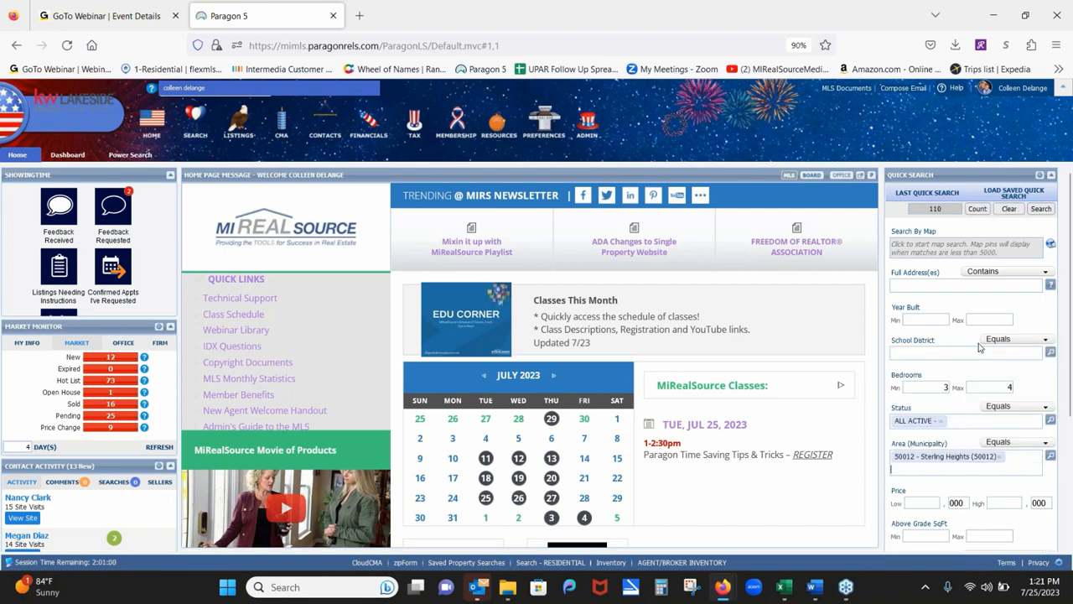
type("clinton")
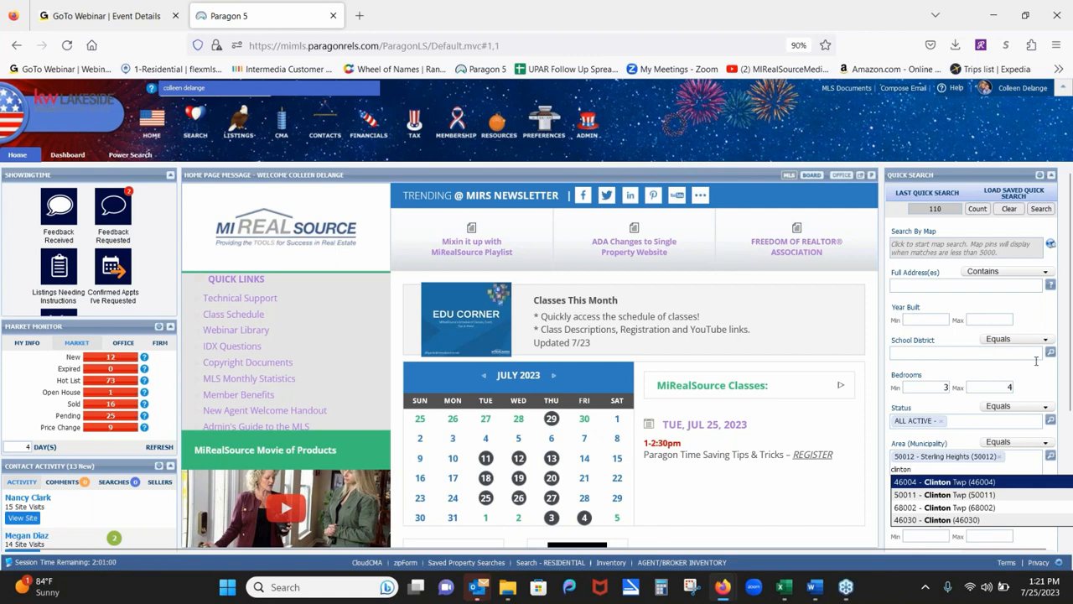
left_click(957, 495)
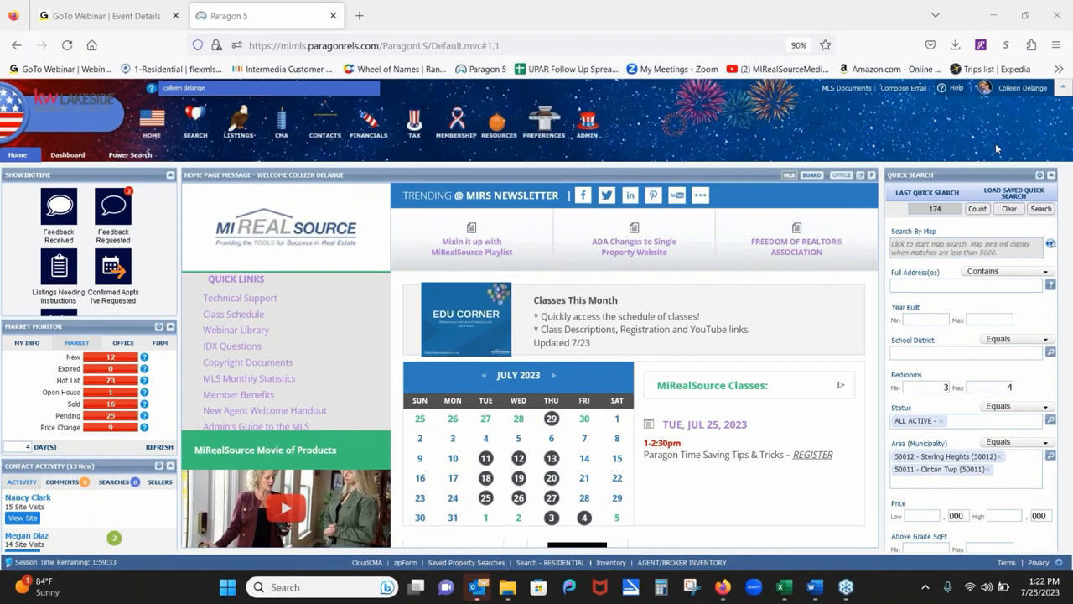
left_click(1009, 209)
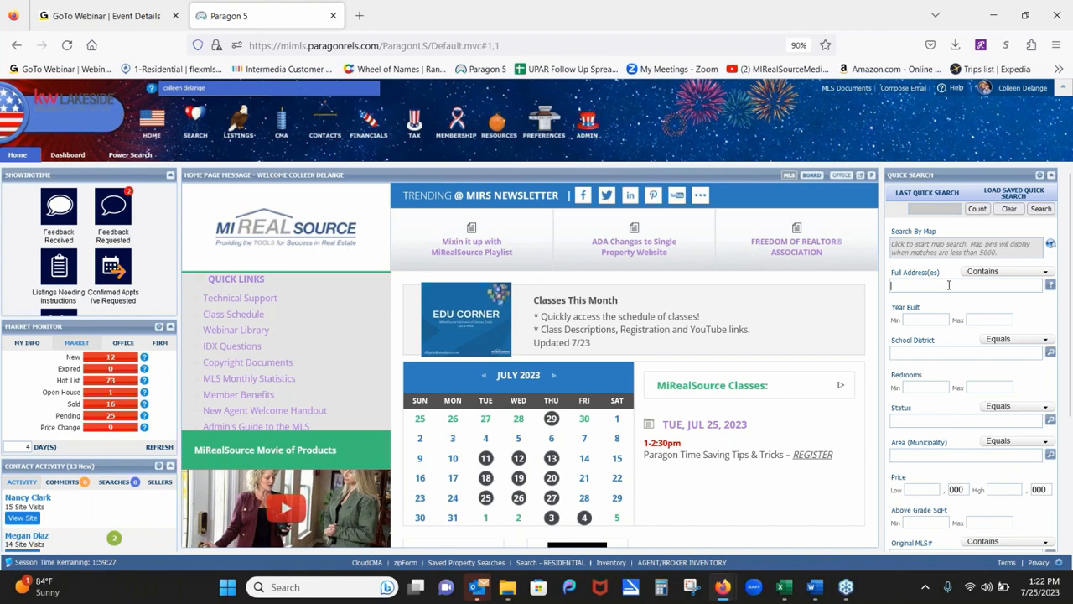
type("123 main")
key("Return")
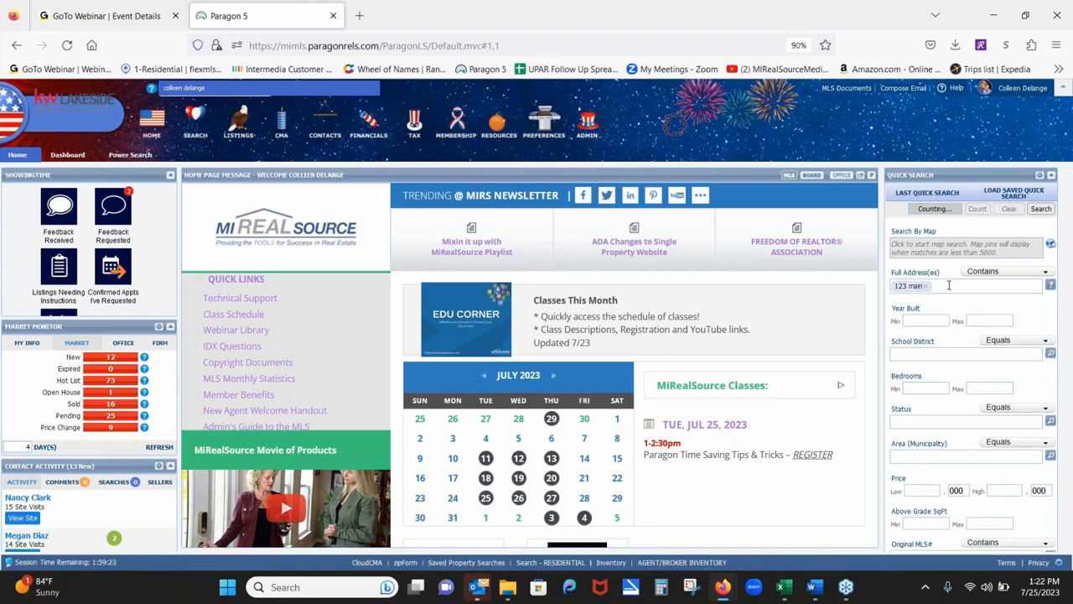
type("456 west")
key("Return")
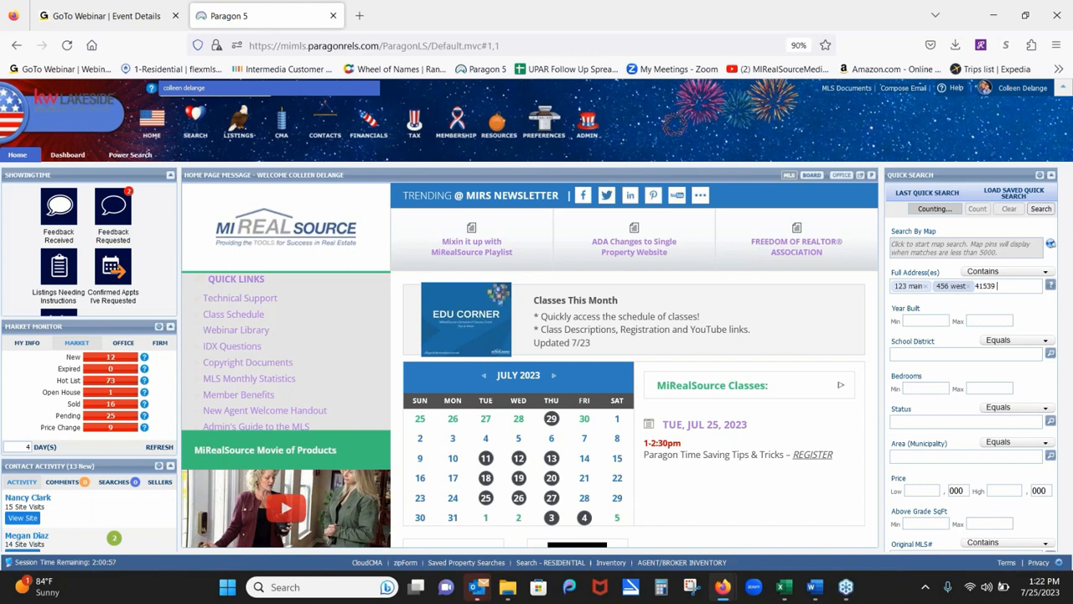
key("Return")
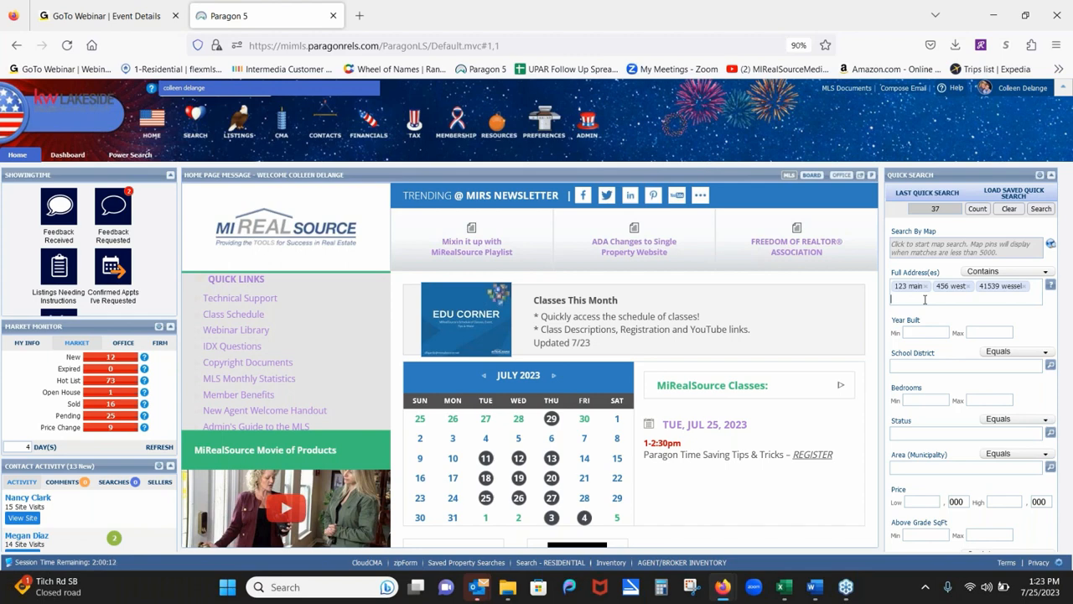
Discard the stray 456 entry and add the wildcard address 123 *main.
type("456")
key("BackSpace")
key("BackSpace")
key("BackSpace")
type("123")
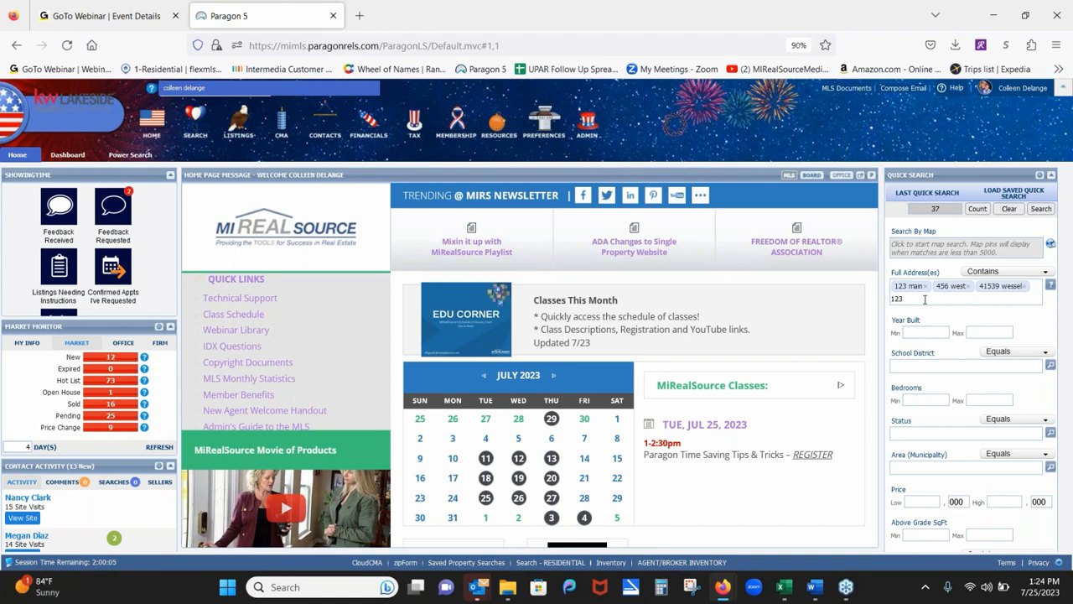
type(" *main")
key("Return")
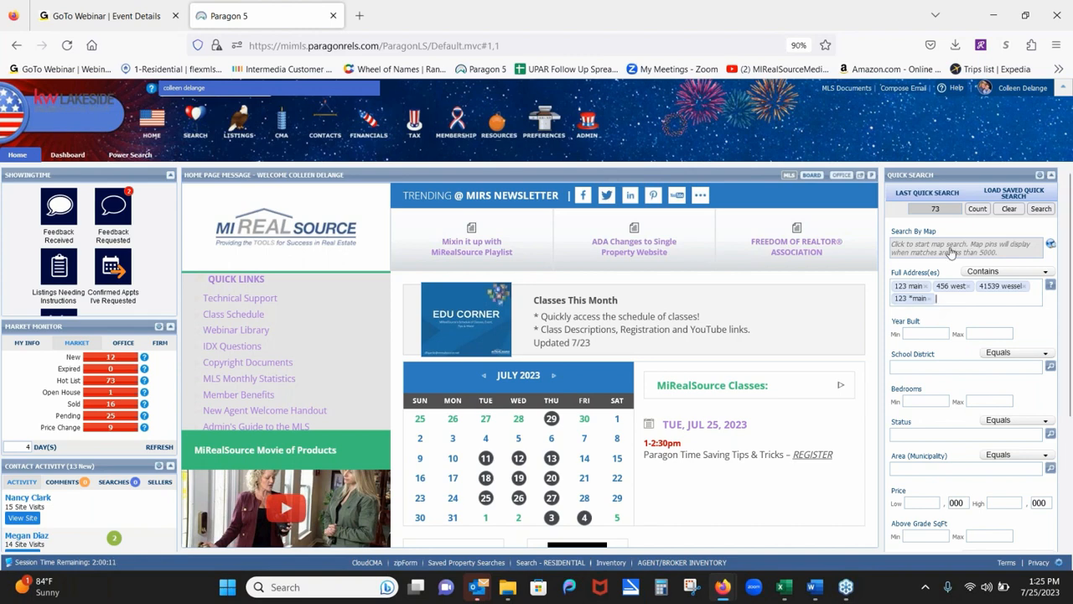
In Customize Quick Search, remove Full Address(es) from Selected Fields and add it back.
left_click(1039, 176)
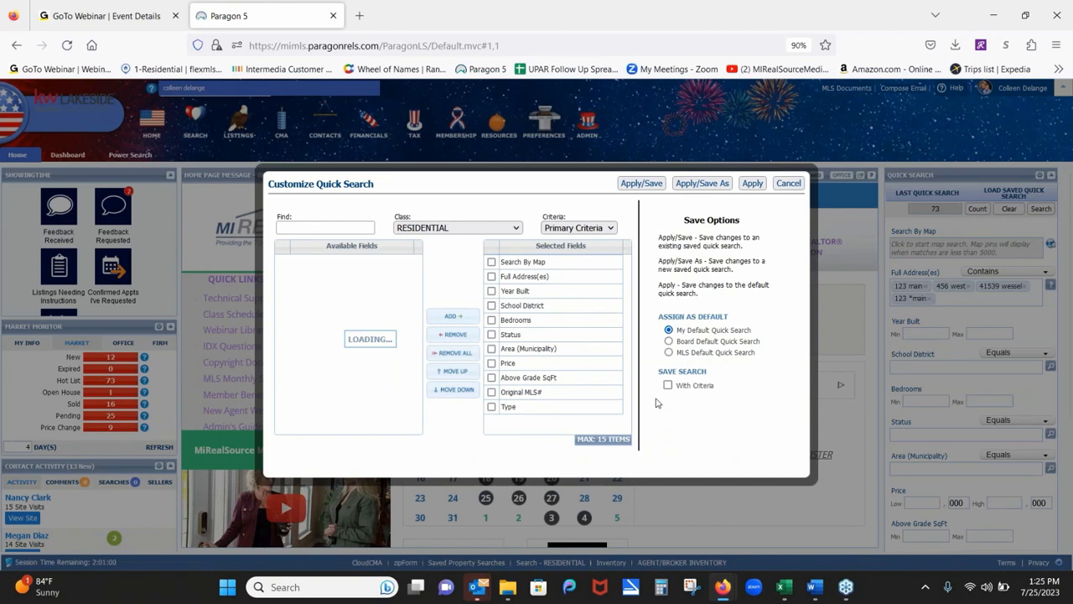
left_click(491, 276)
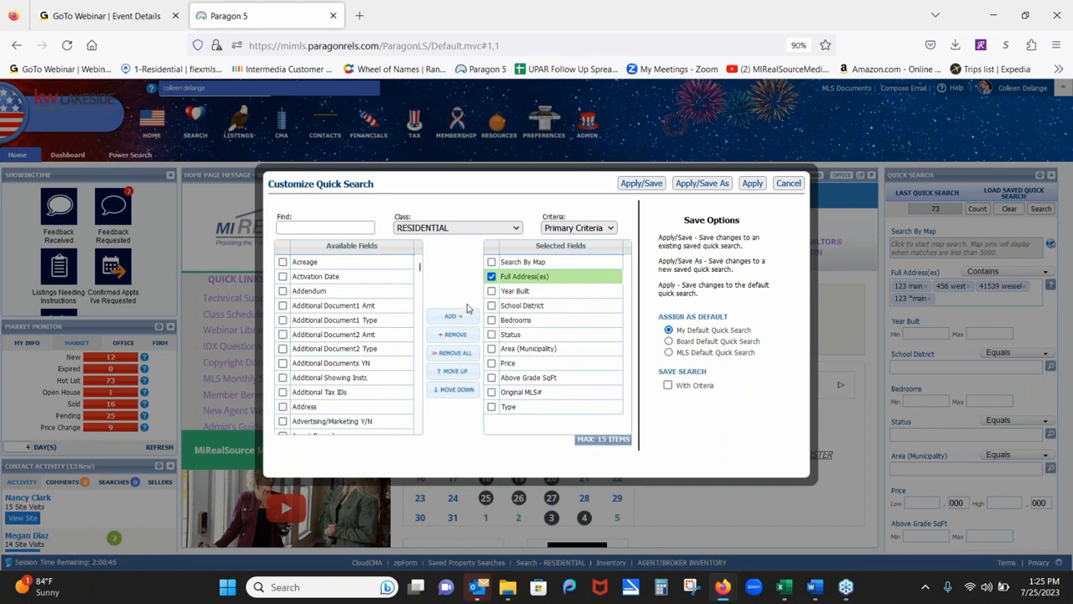
left_click(455, 334)
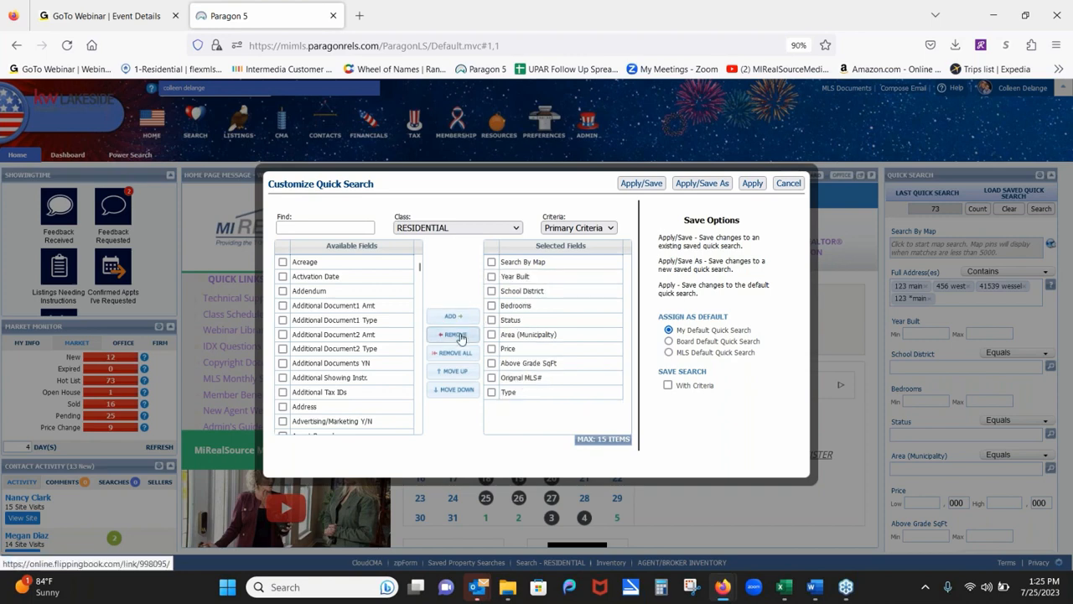
left_click(318, 228)
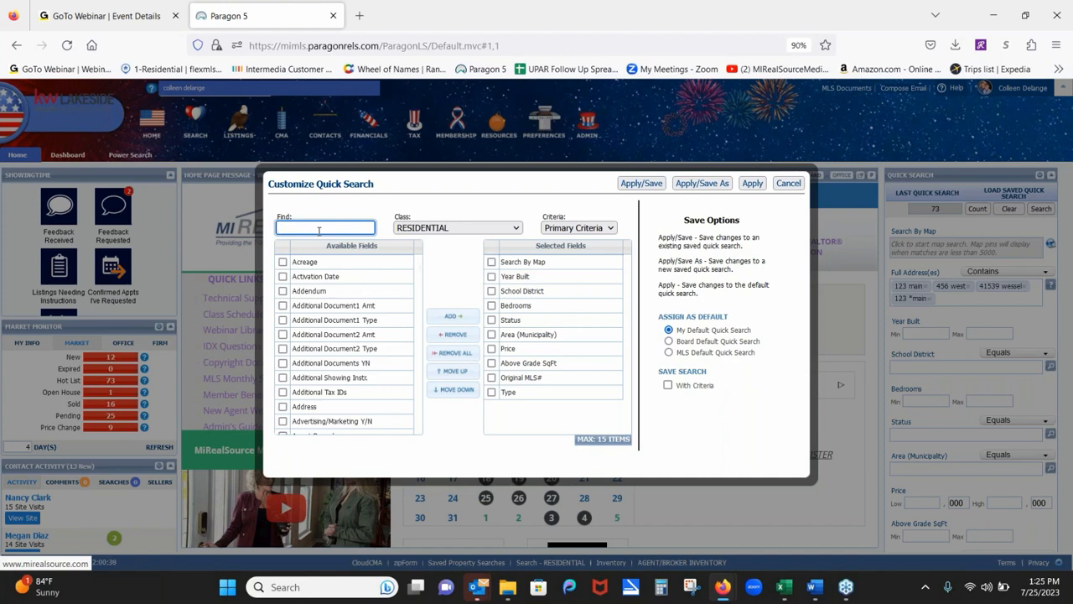
type("full")
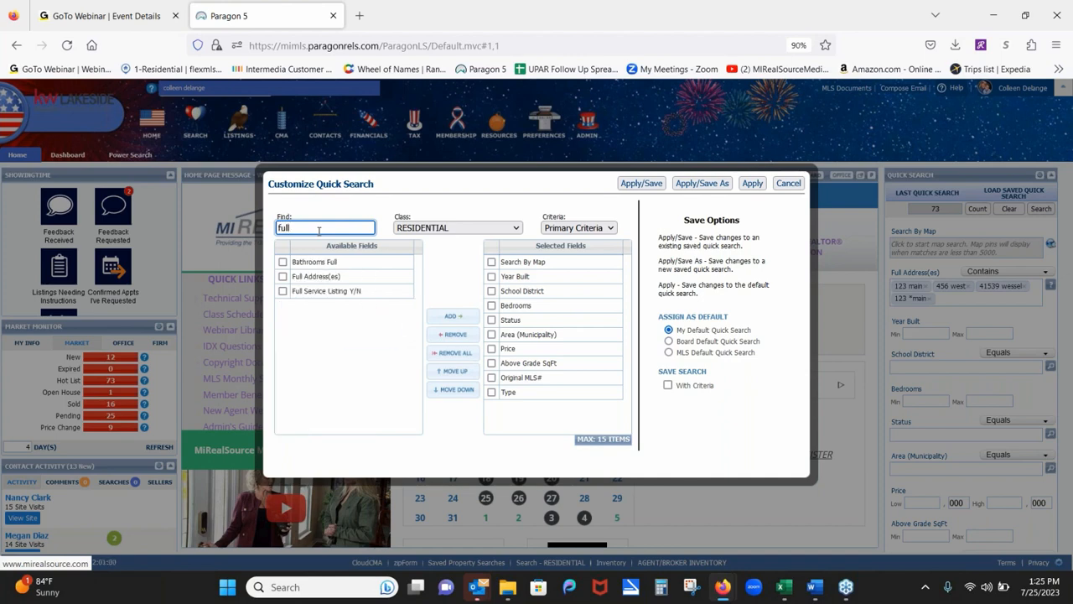
left_click(283, 276)
left_click(456, 317)
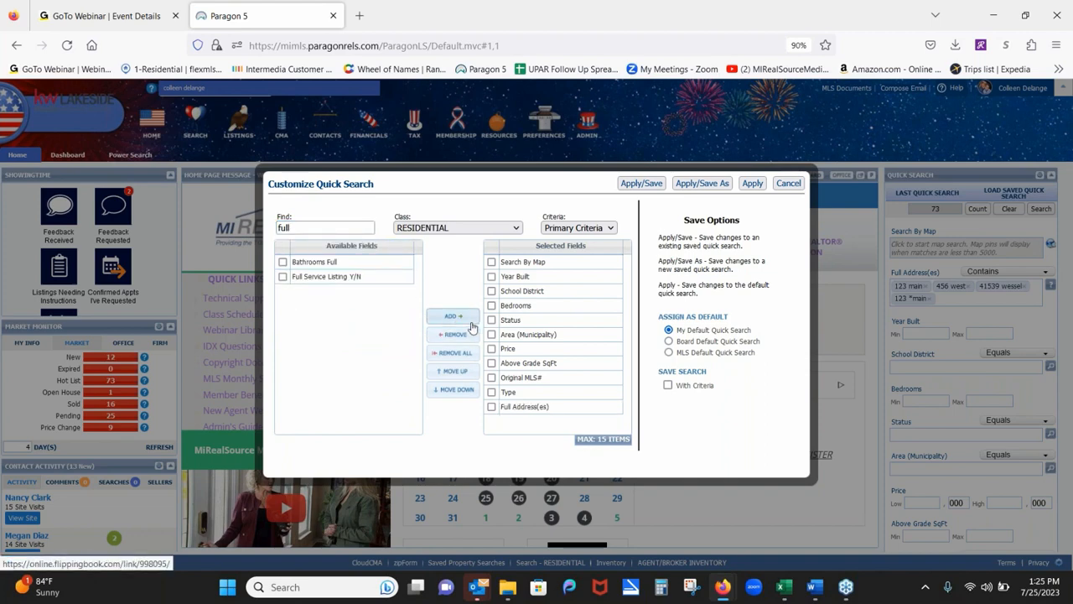
Drag Full Address(es) up to second place under Search By Map and apply the order.
left_click(587, 409)
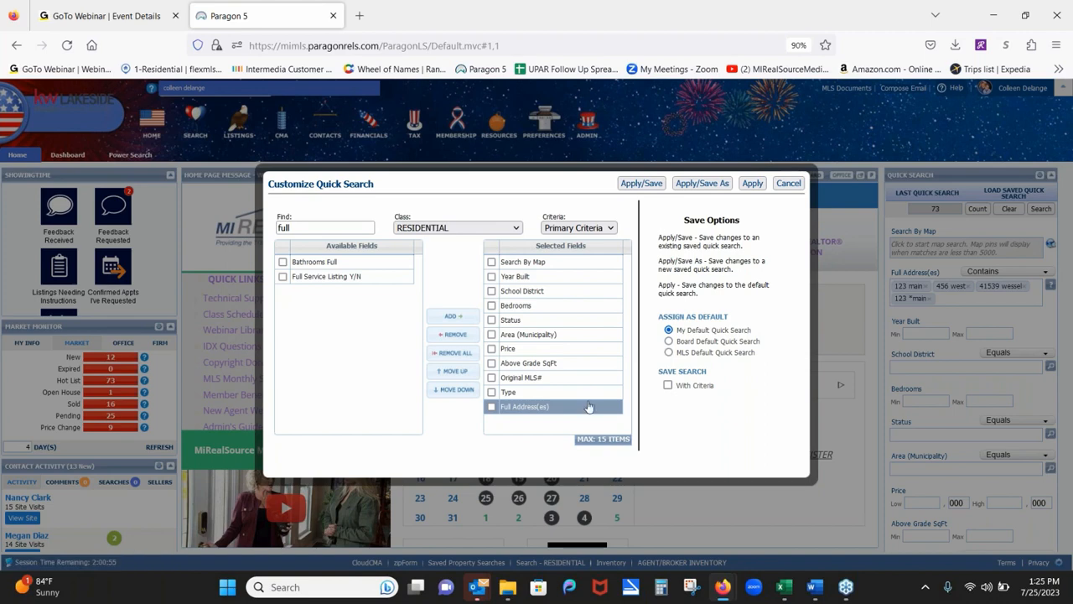
left_click_drag(587, 411, 588, 286)
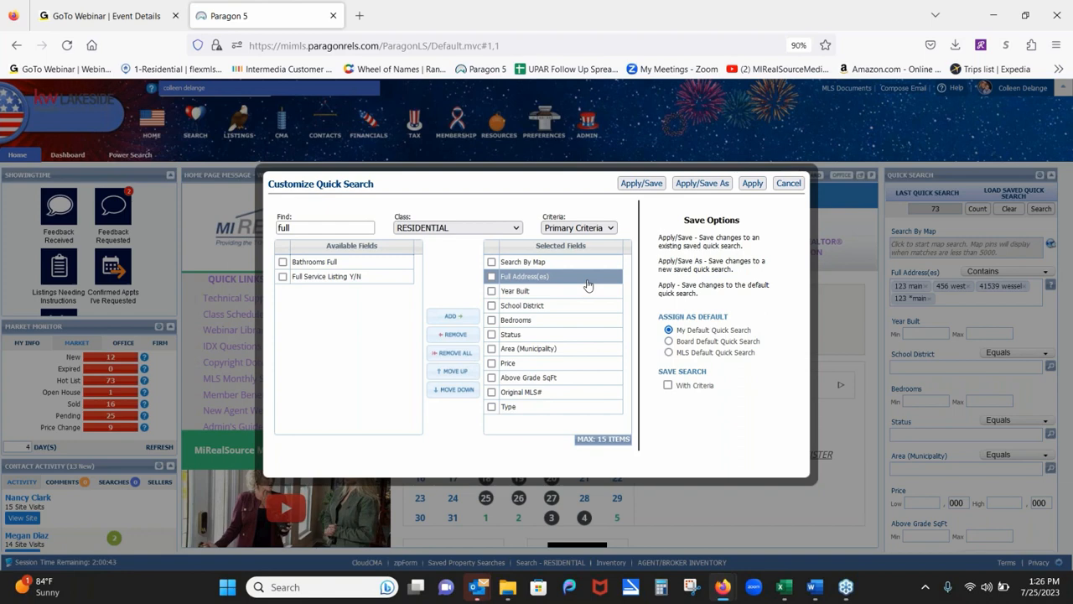
left_click(758, 189)
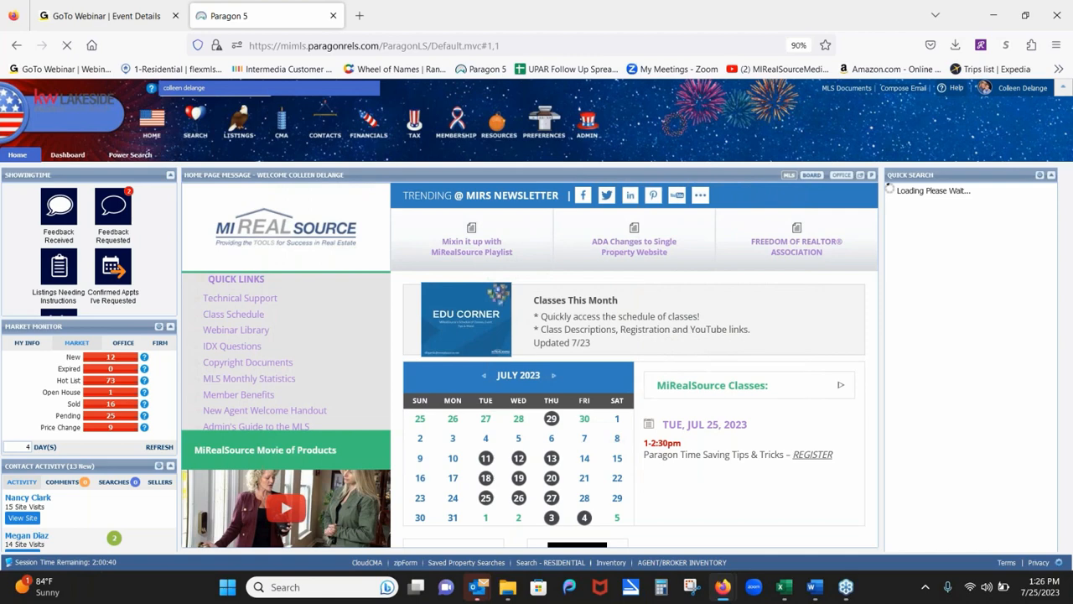
Focus the empty Full Address(es) field now sitting under Search By Map.
left_click(920, 286)
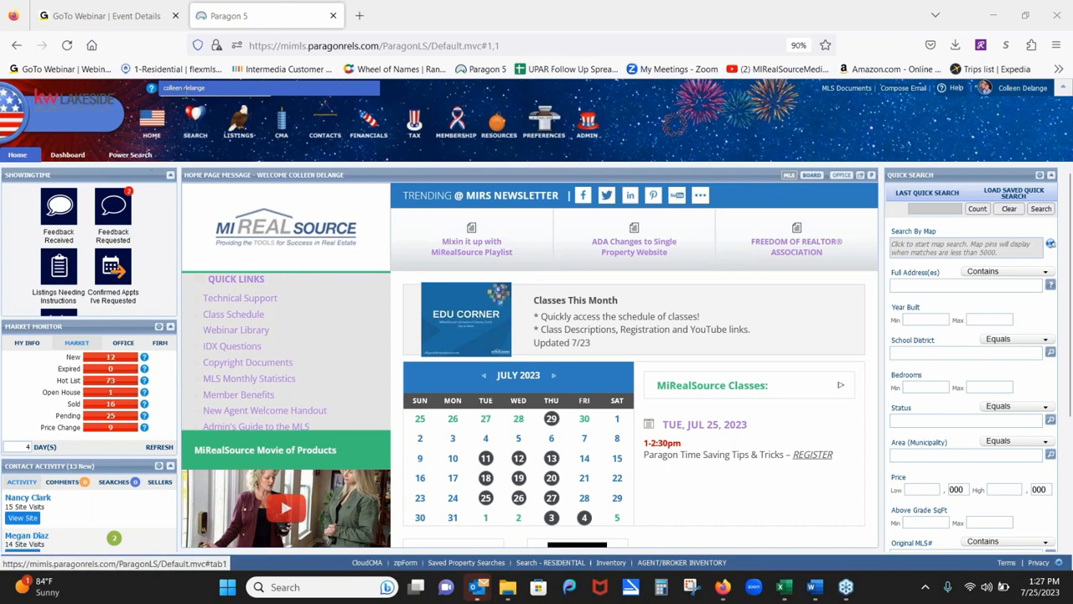
left_click(241, 87)
key("BackSpace")
key("BackSpace")
key("BackSpace")
key("BackSpace")
key("BackSpace")
key("BackSpace")
key("BackSpace")
key("BackSpace")
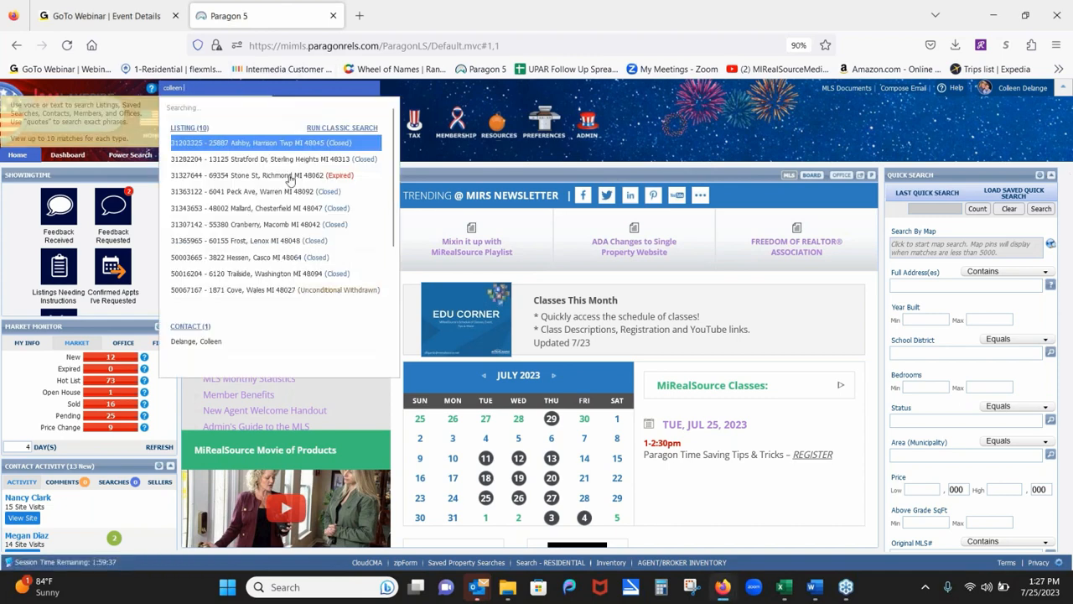
key("BackSpace")
key("BackSpace")
key("BackSpace")
key("BackSpace")
key("BackSpace")
key("BackSpace")
key("BackSpace")
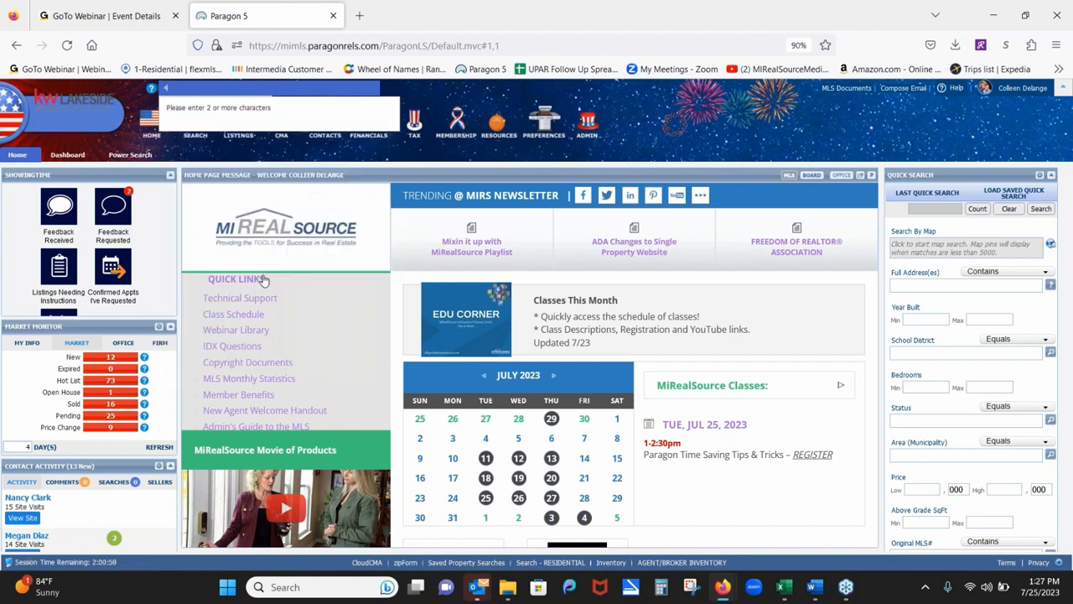
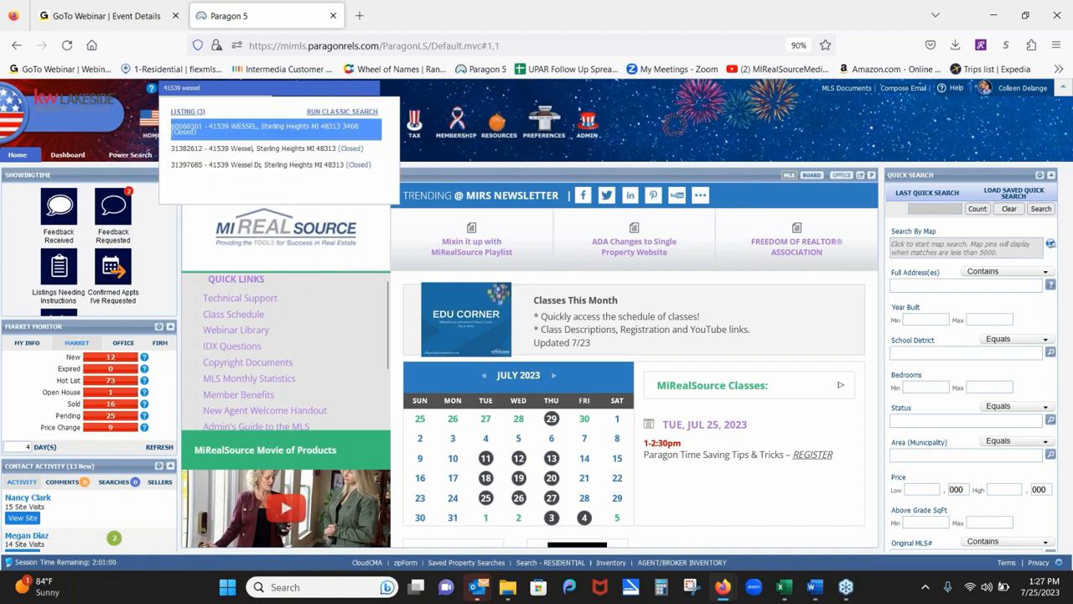
left_click(269, 165)
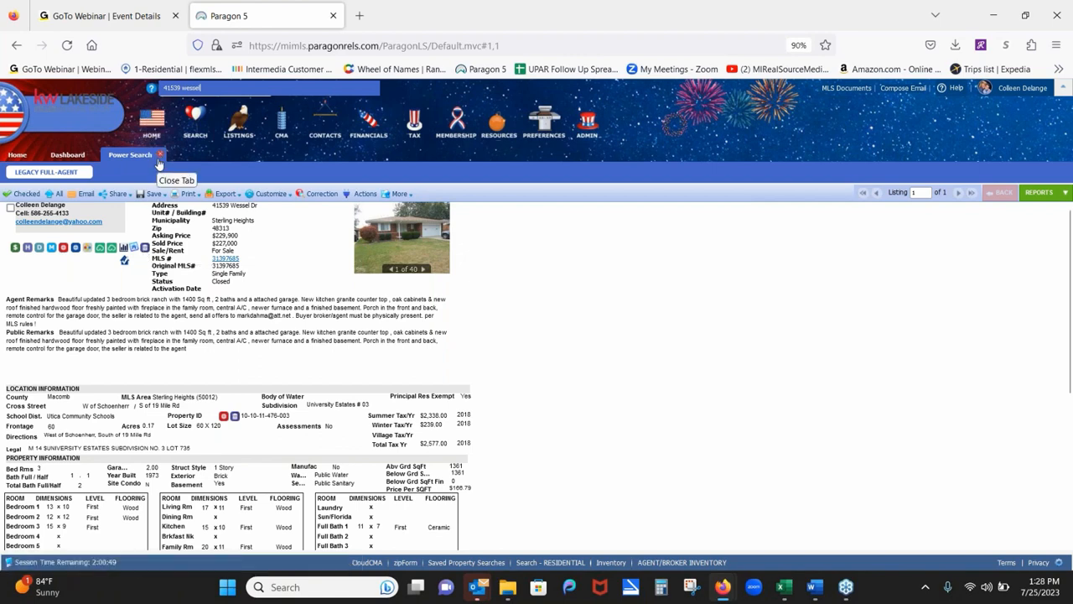
Close the Power Search tab and go back to the Home dashboard.
left_click(160, 156)
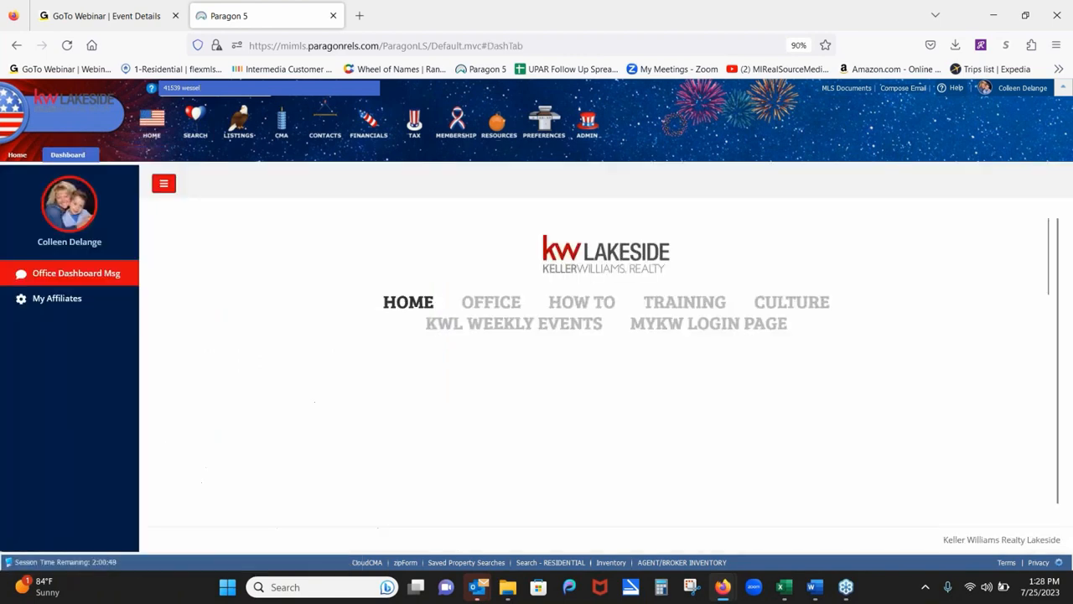
left_click(17, 156)
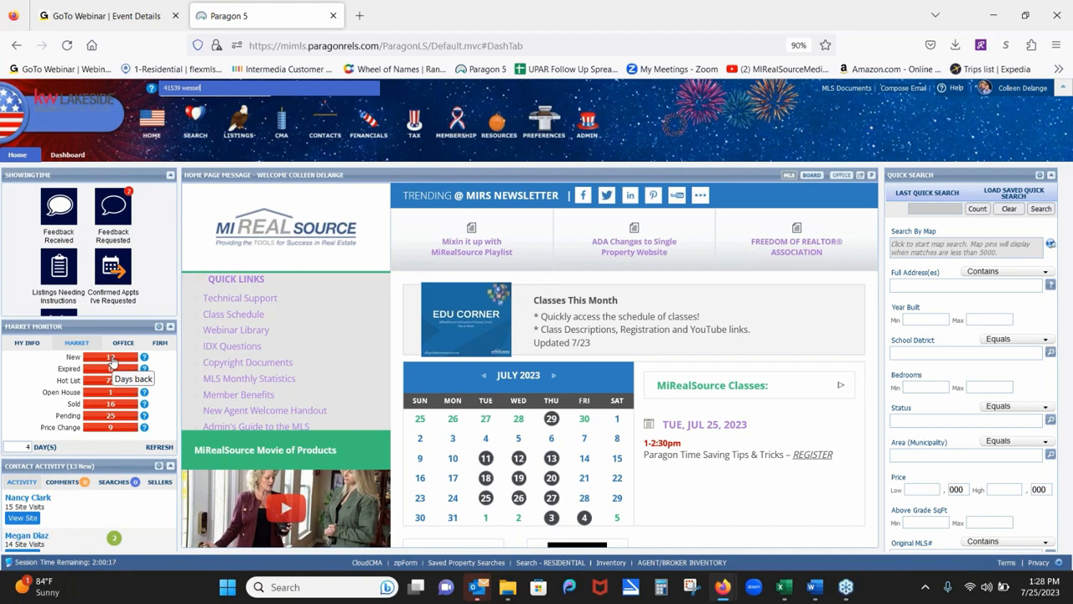
Move the Market Monitor panel and cycle its MY INFO, MARKET, OFFICE and FIRM views, ending on FIRM.
left_click_drag(105, 324, 73, 220)
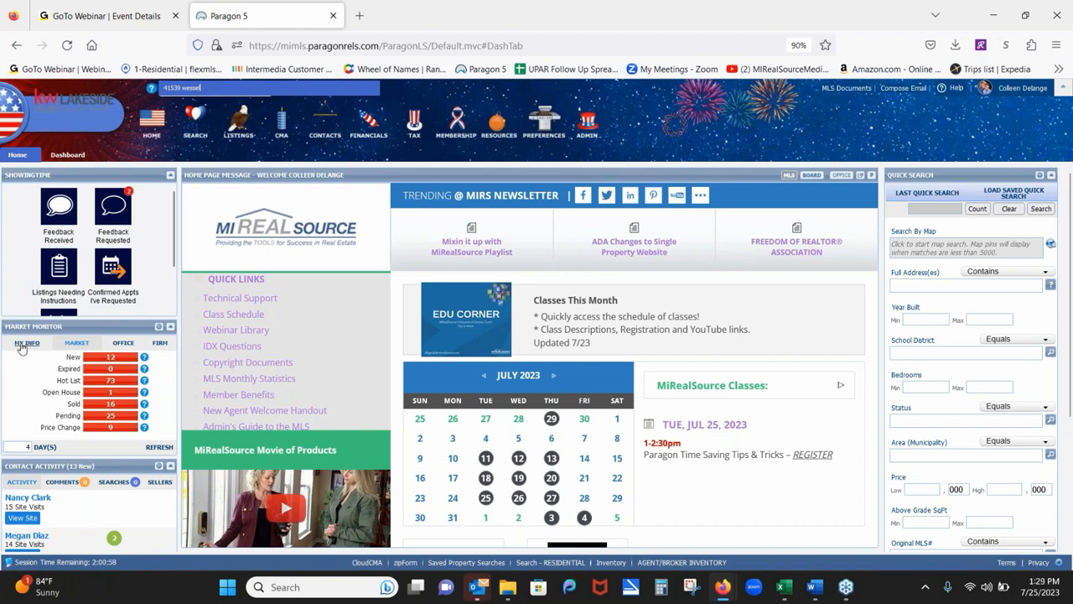
left_click(25, 345)
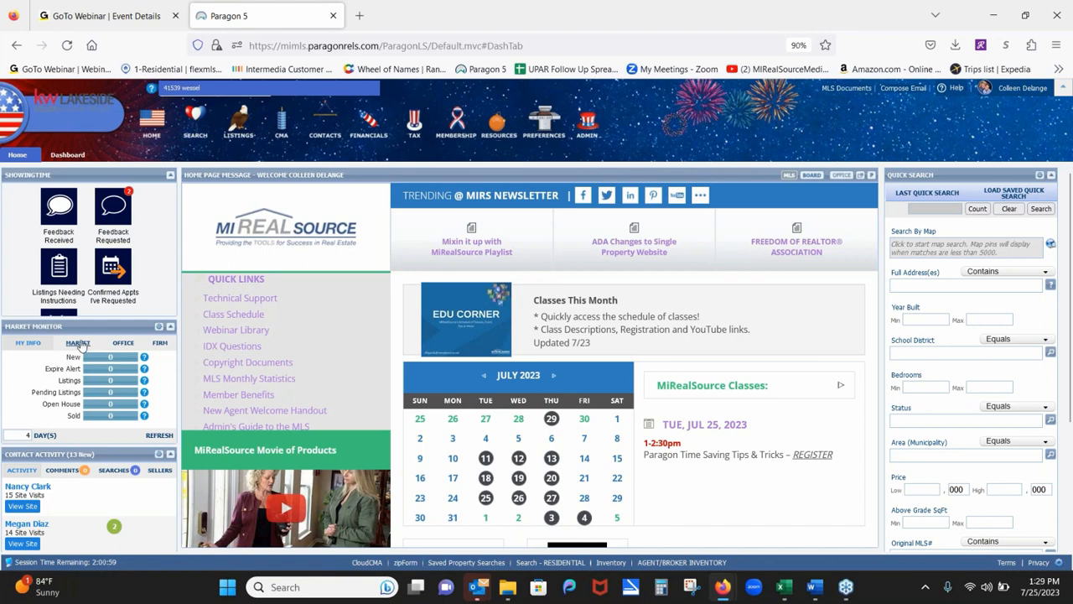
left_click(78, 343)
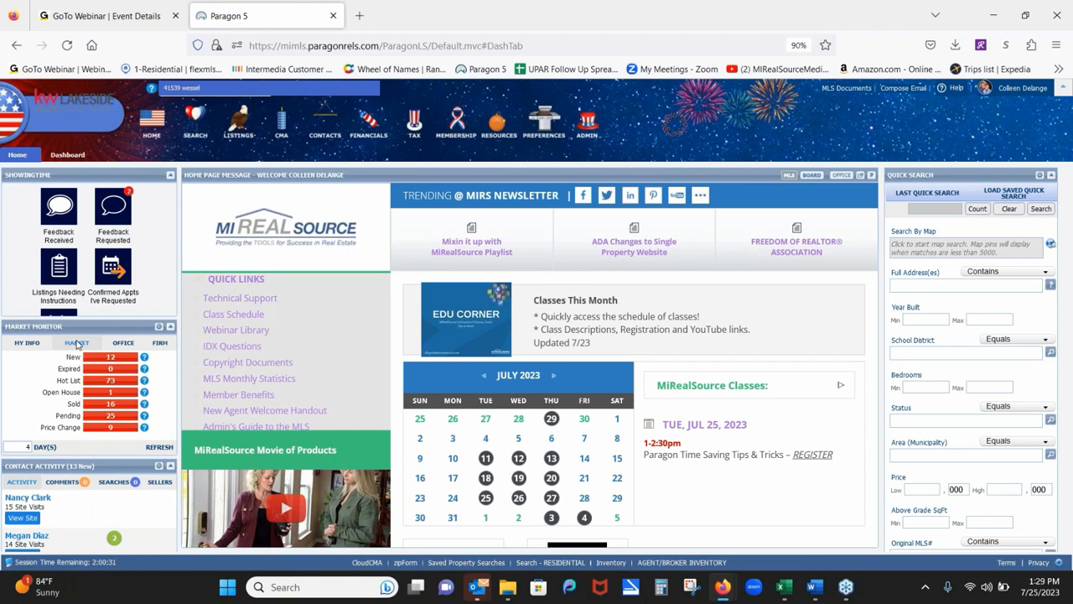
left_click(123, 344)
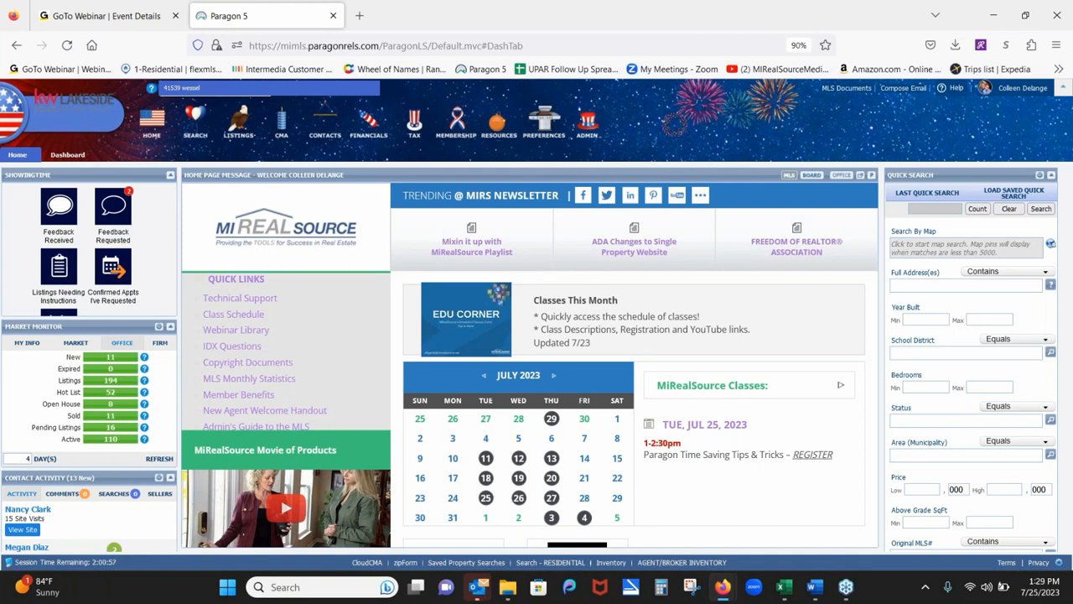
left_click(160, 343)
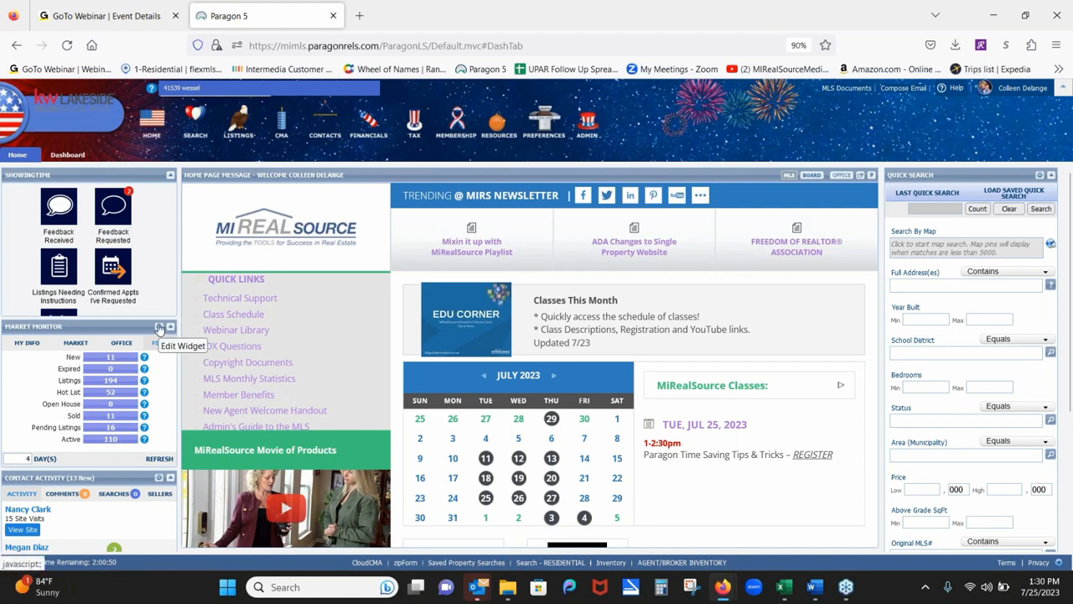
In the Market Monitor filter settings, replace Clinton Twp with Sterling Heights in Area (Municipality).
left_click(159, 327)
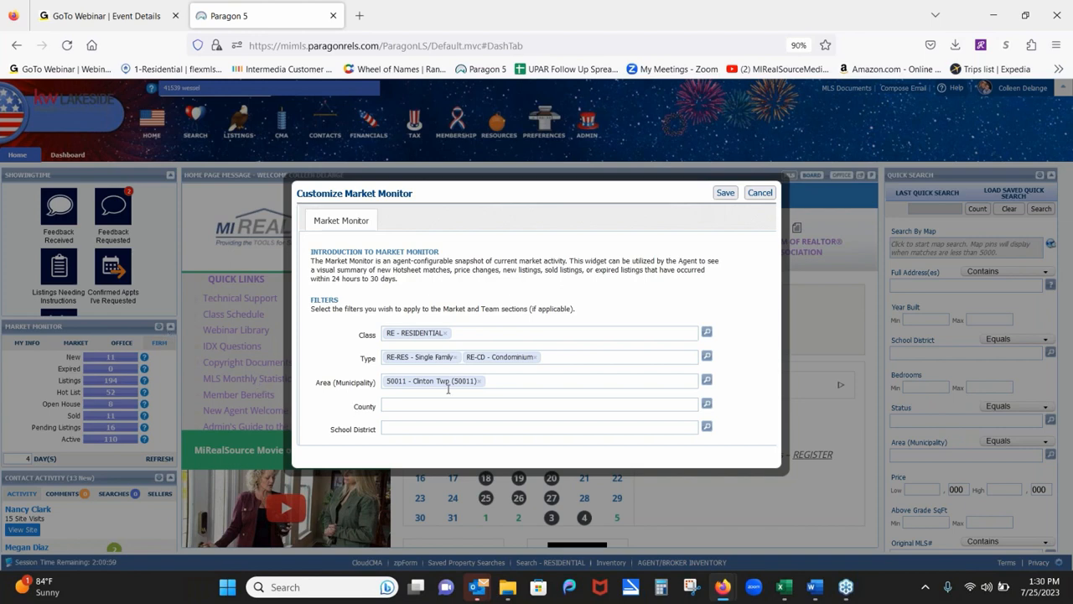
left_click(481, 381)
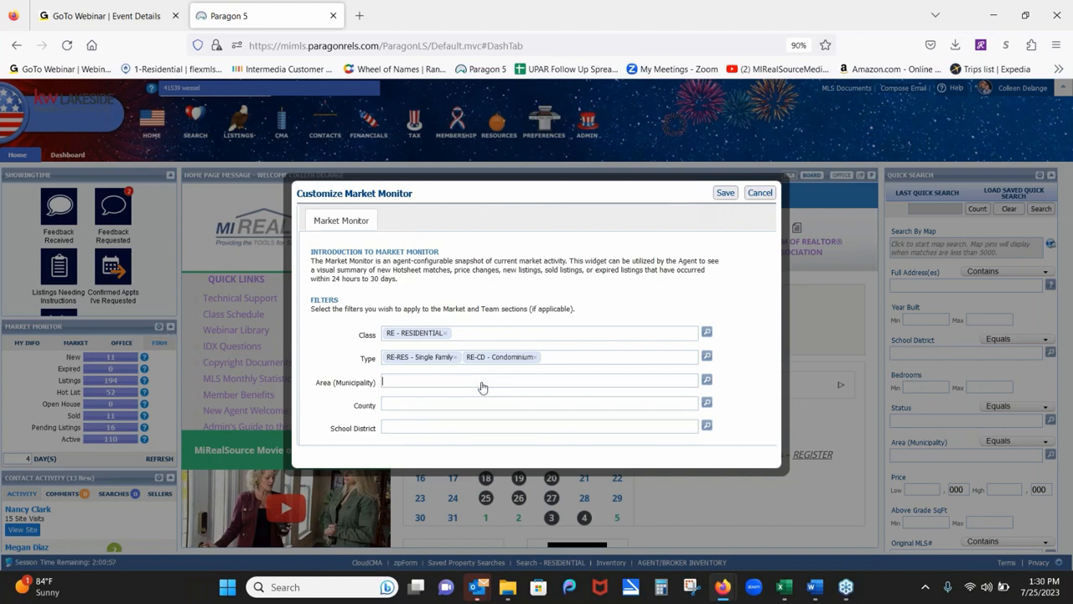
left_click(421, 383)
type("ster")
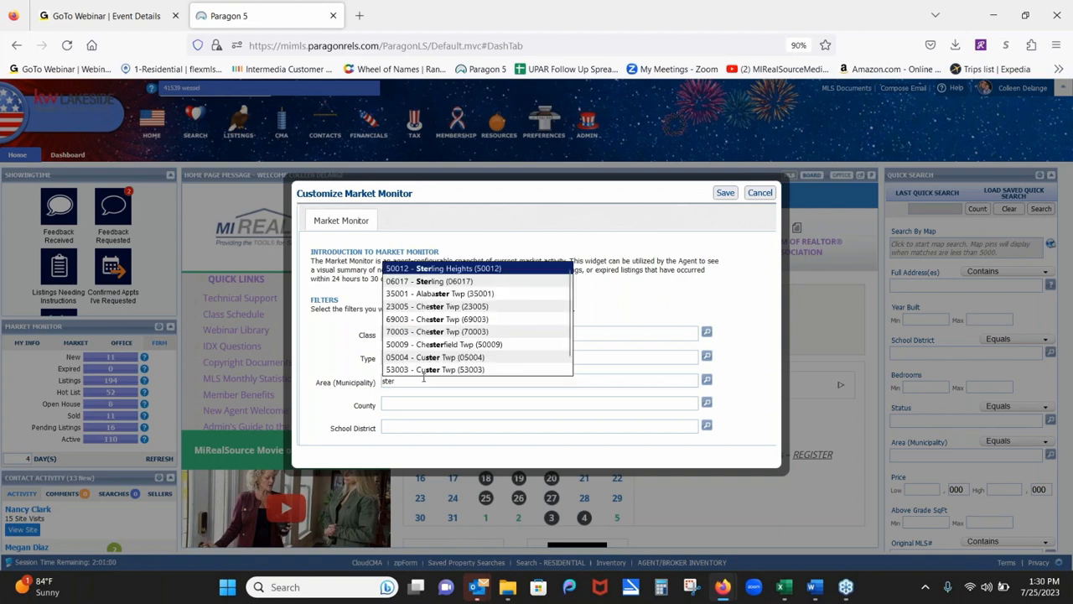
left_click(444, 268)
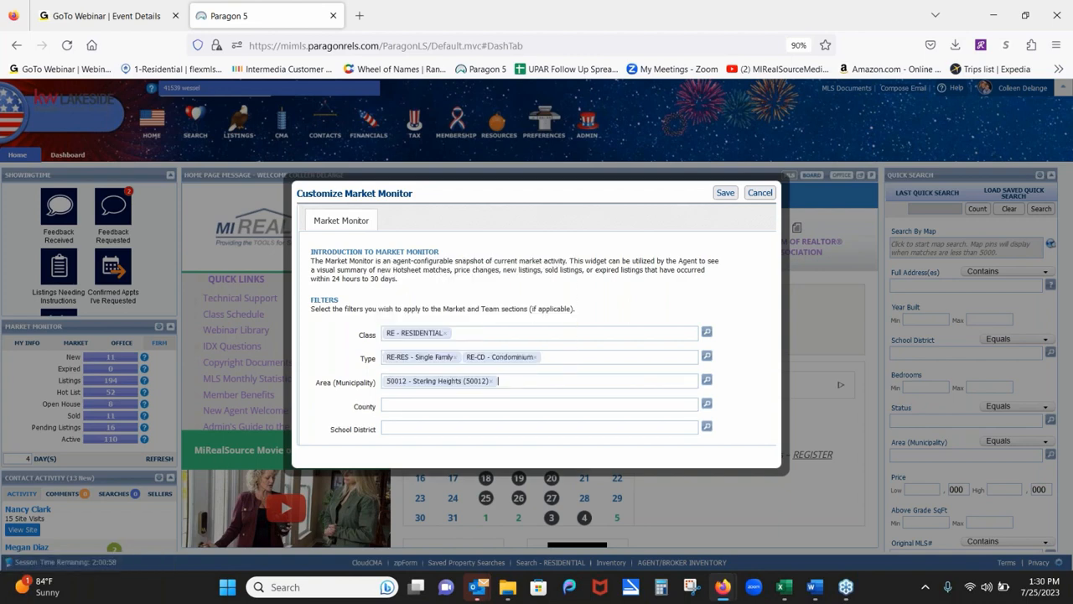
Clear the trial area searches, delete the Sterling Heights filter, and open the area lookup list.
type("cln")
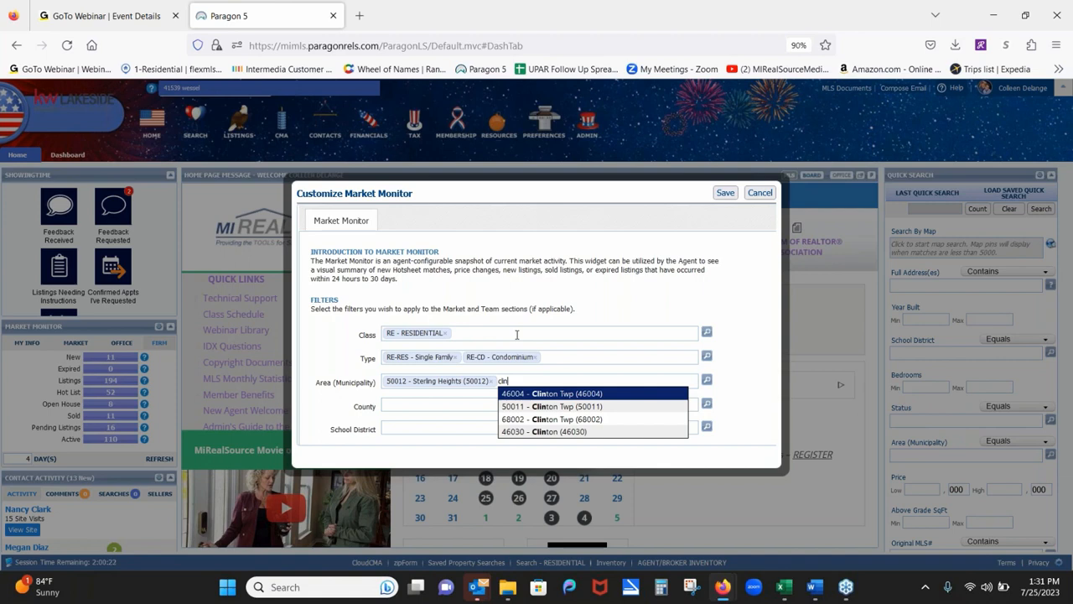
key("BackSpace")
key("BackSpace")
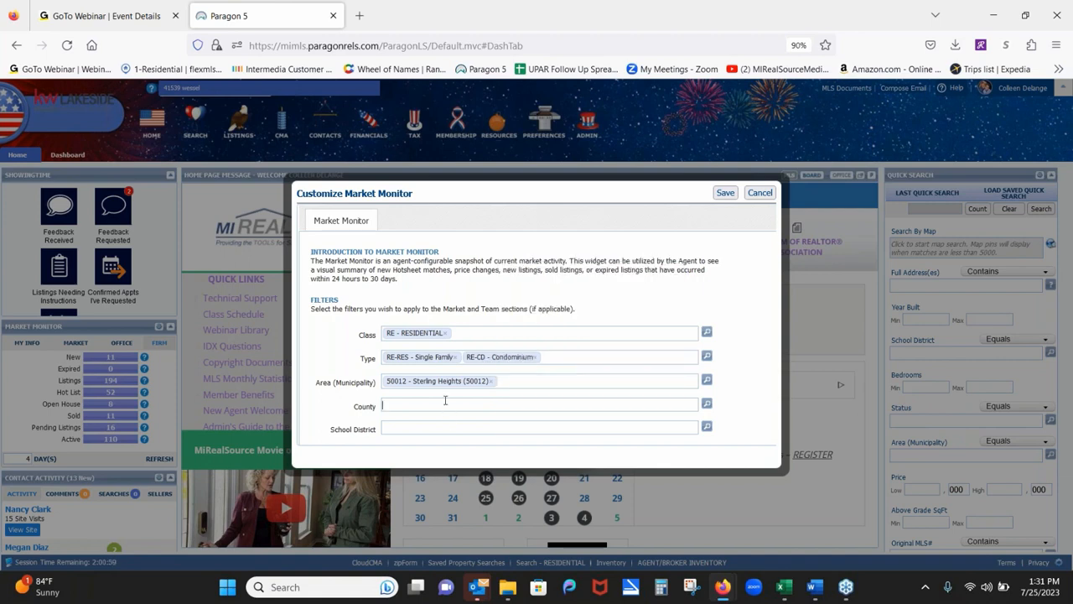
type("macomb")
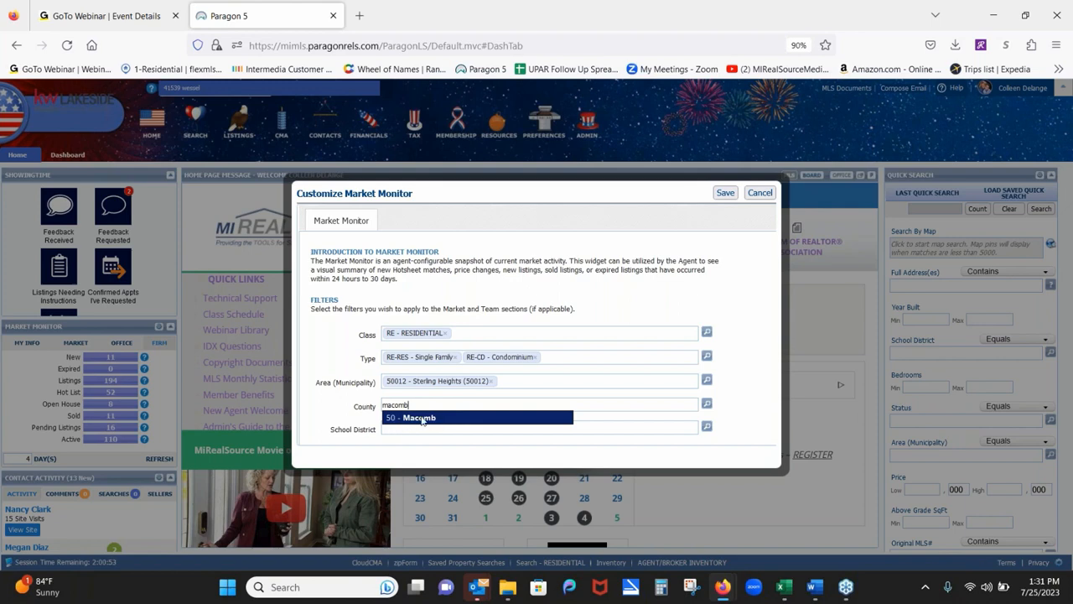
left_click(509, 379)
type("clinton")
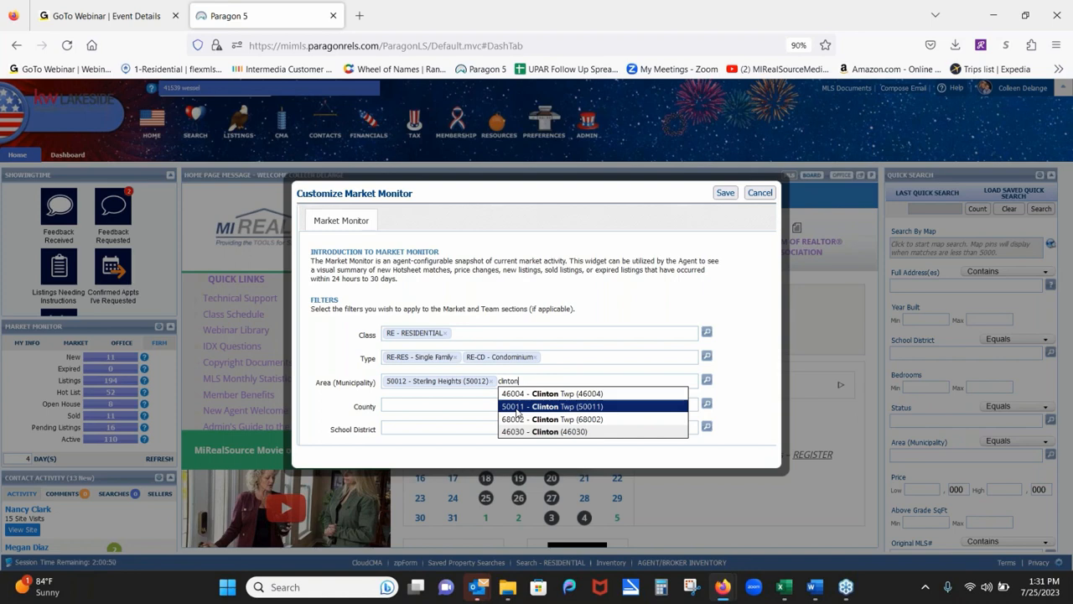
right_click(413, 374)
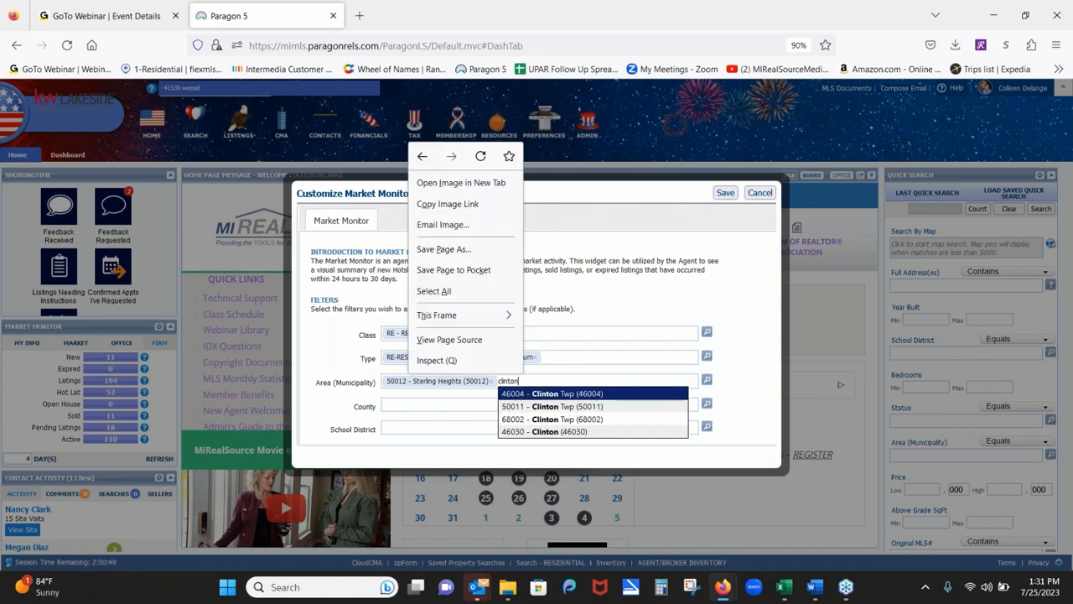
left_click(536, 374)
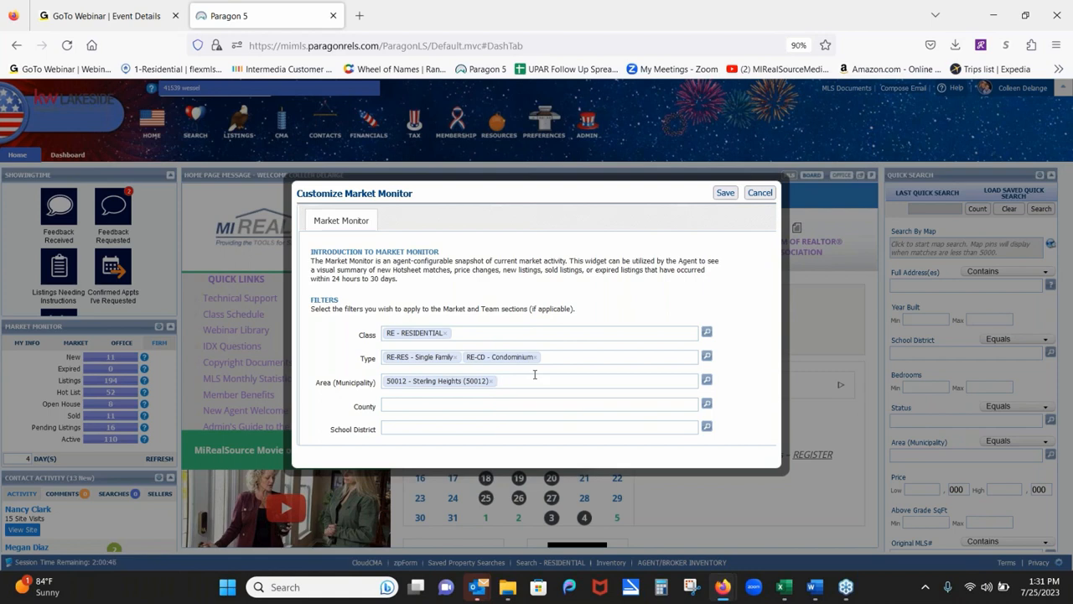
key("BackSpace")
key("BackSpace")
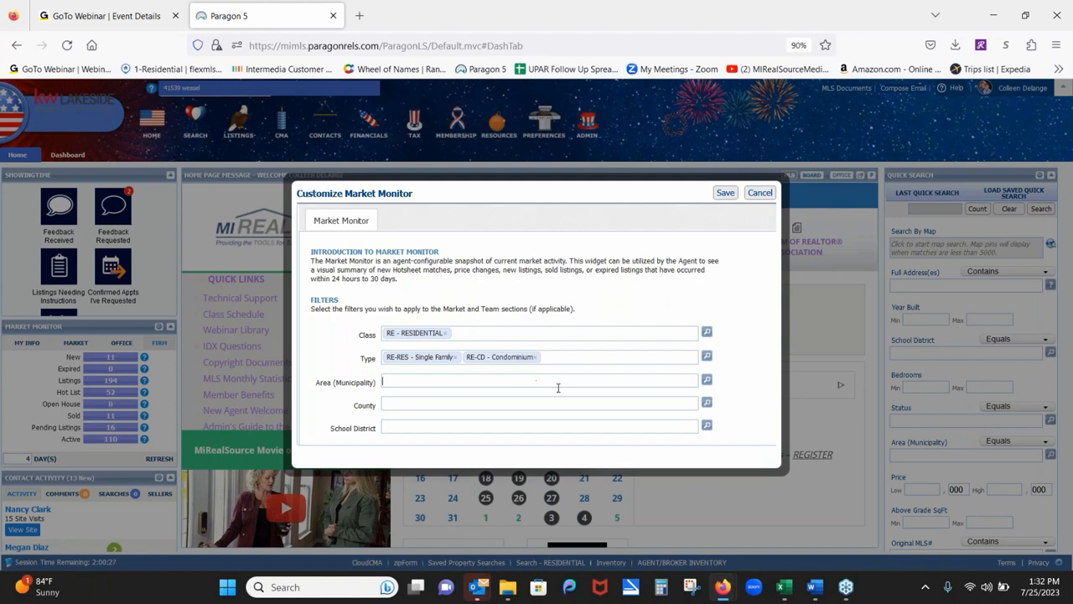
left_click(707, 383)
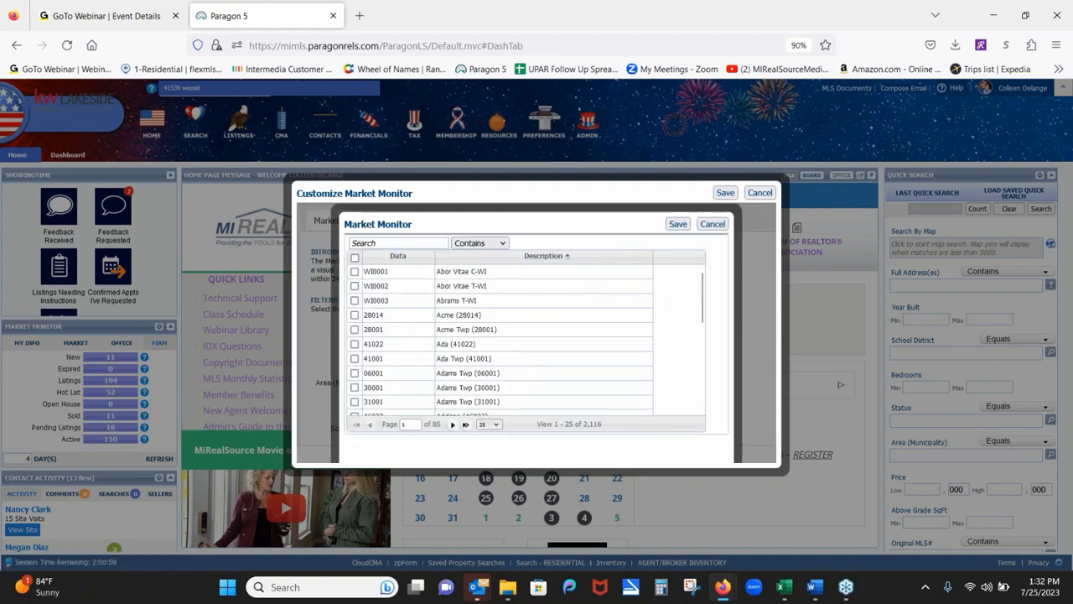
Search area codes that begin with 50, showing 50 rows per page.
left_click(469, 243)
left_click(465, 268)
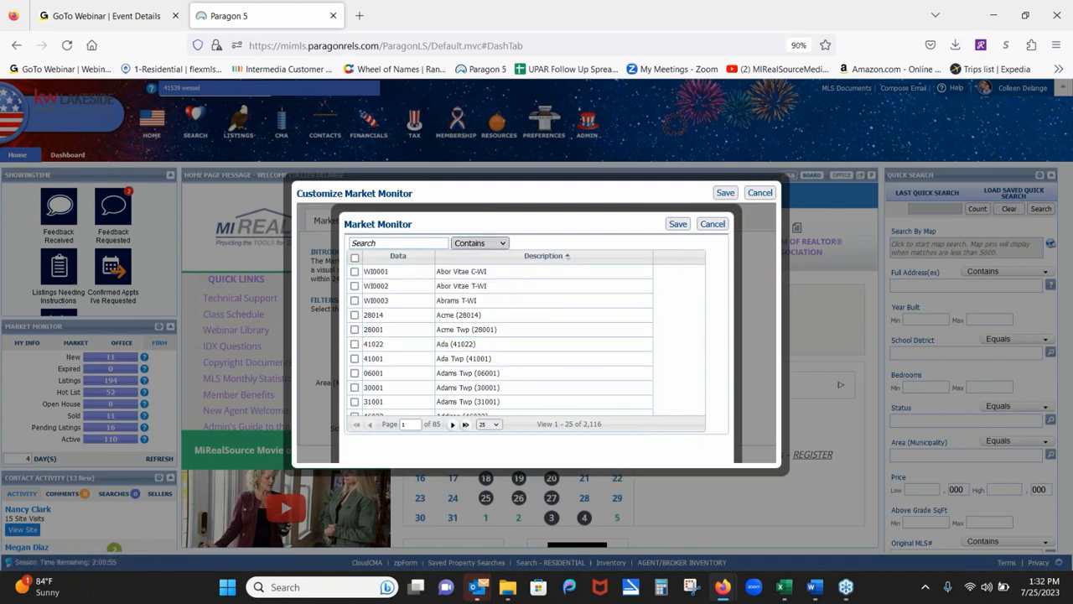
left_click(400, 244)
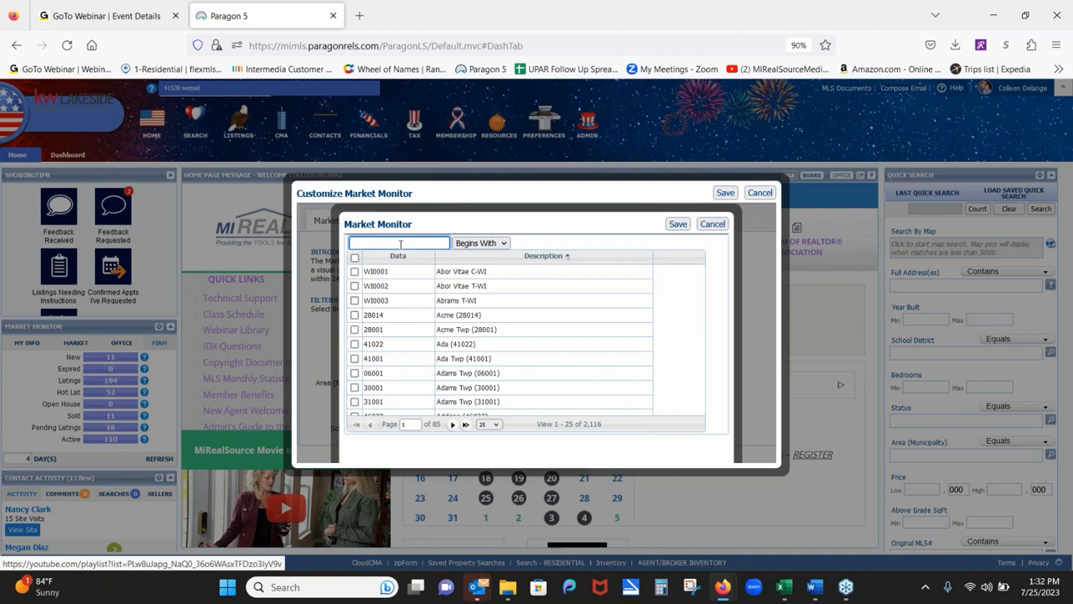
type("50")
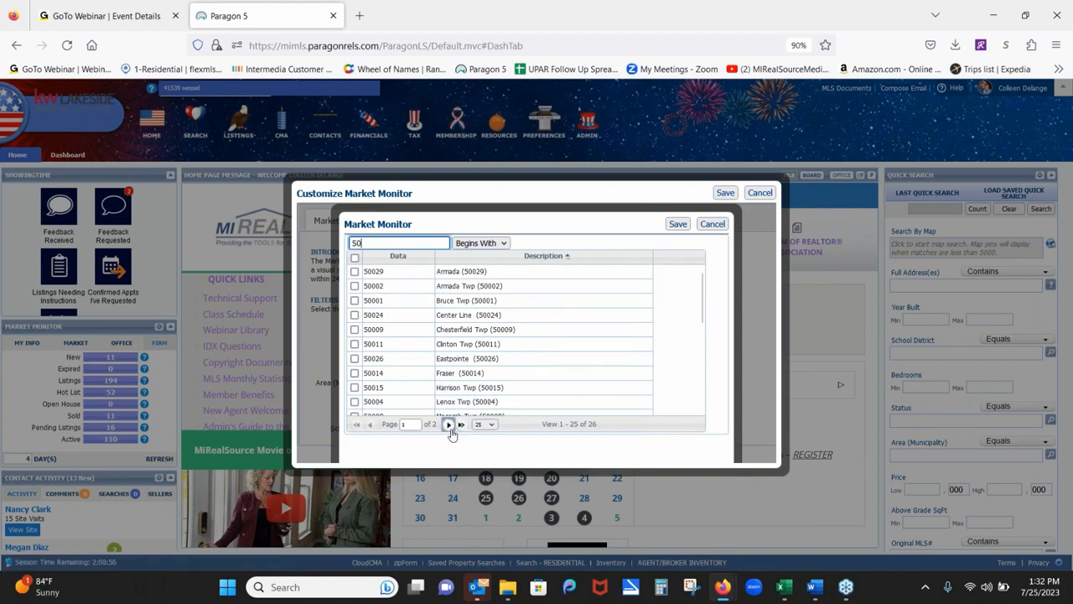
left_click(489, 425)
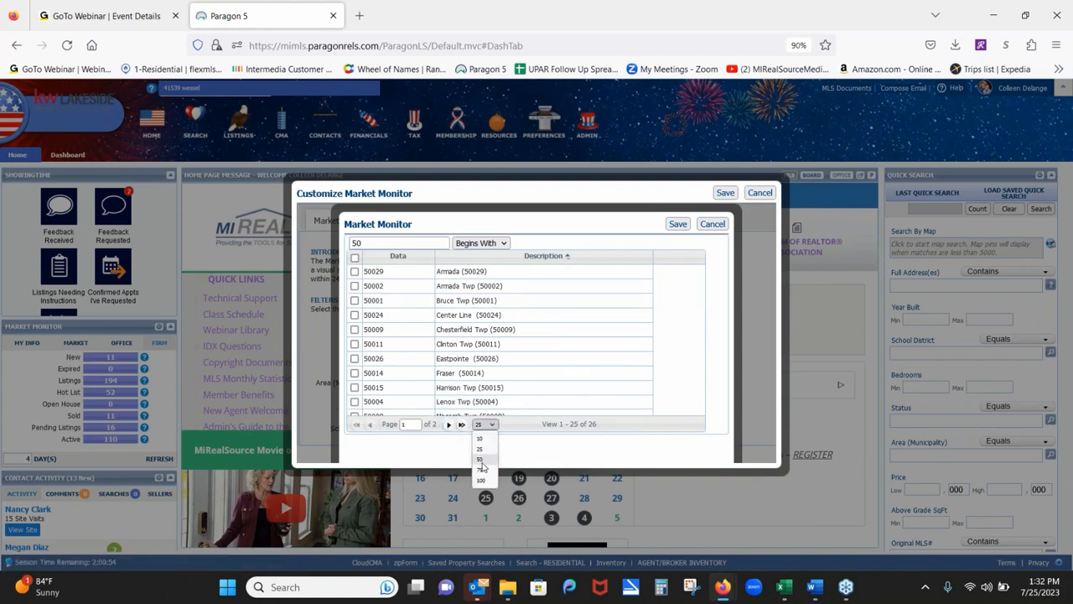
left_click(481, 461)
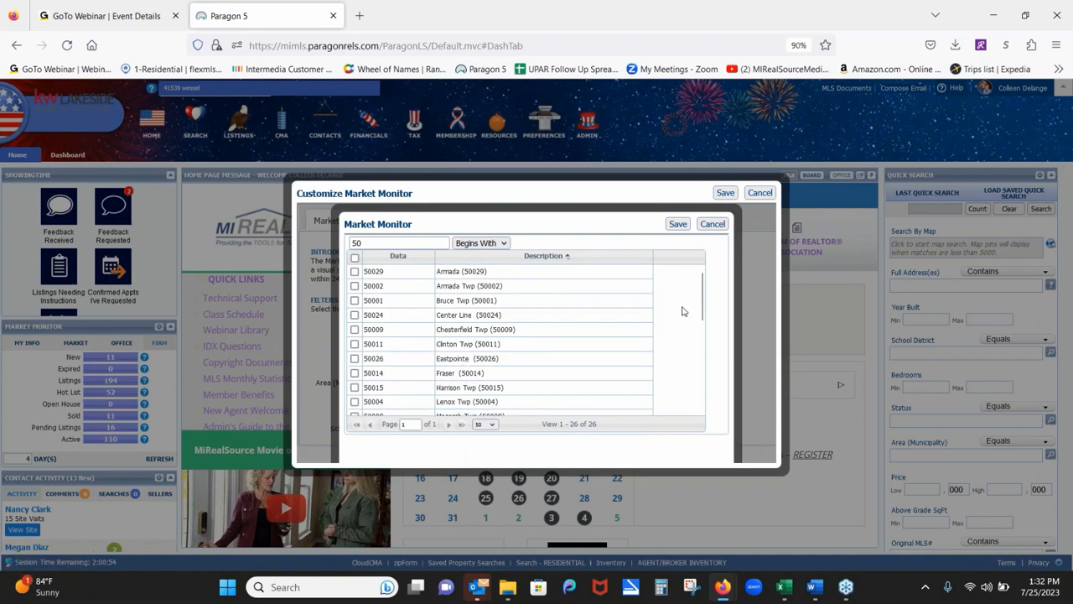
scroll(703, 319, "down", 1)
scroll(702, 319, "down", 3)
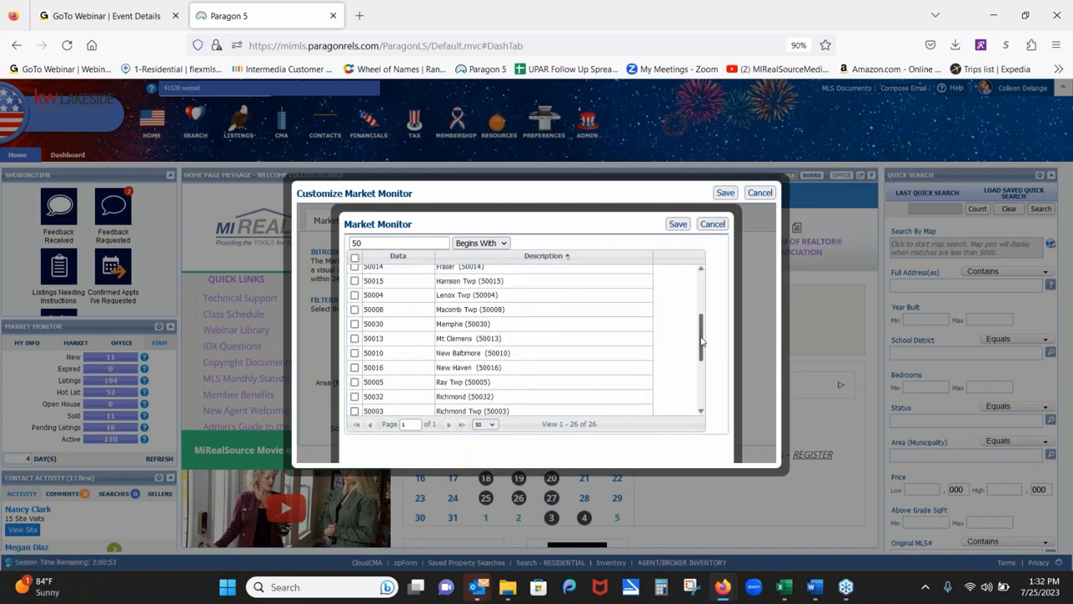
scroll(703, 319, "up", 5)
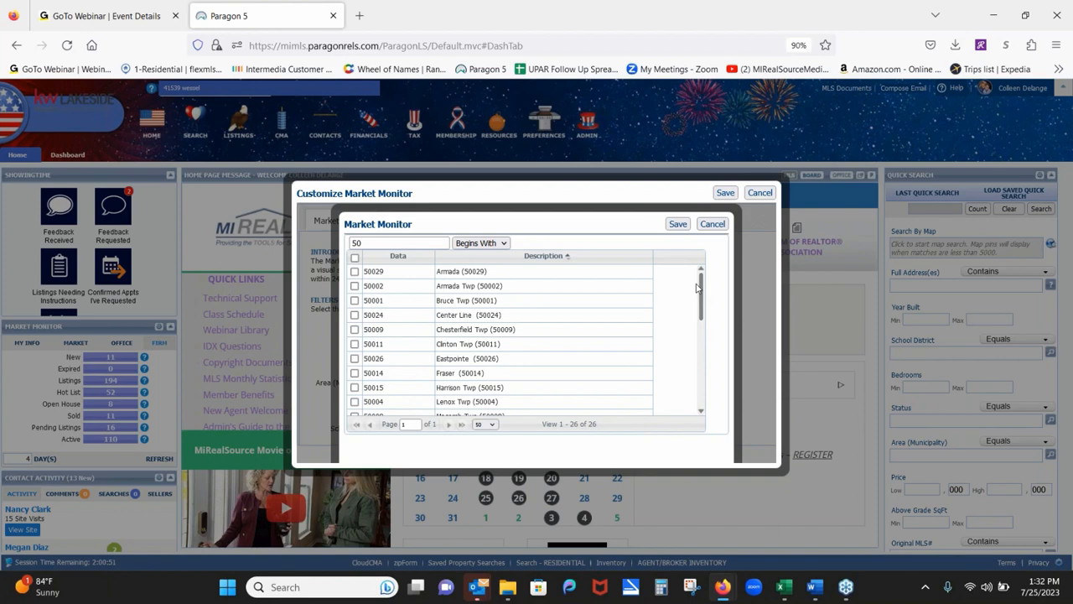
Select all areas coded 50 except Fraser and Clinton Twp, and save them to the filter.
left_click(355, 257)
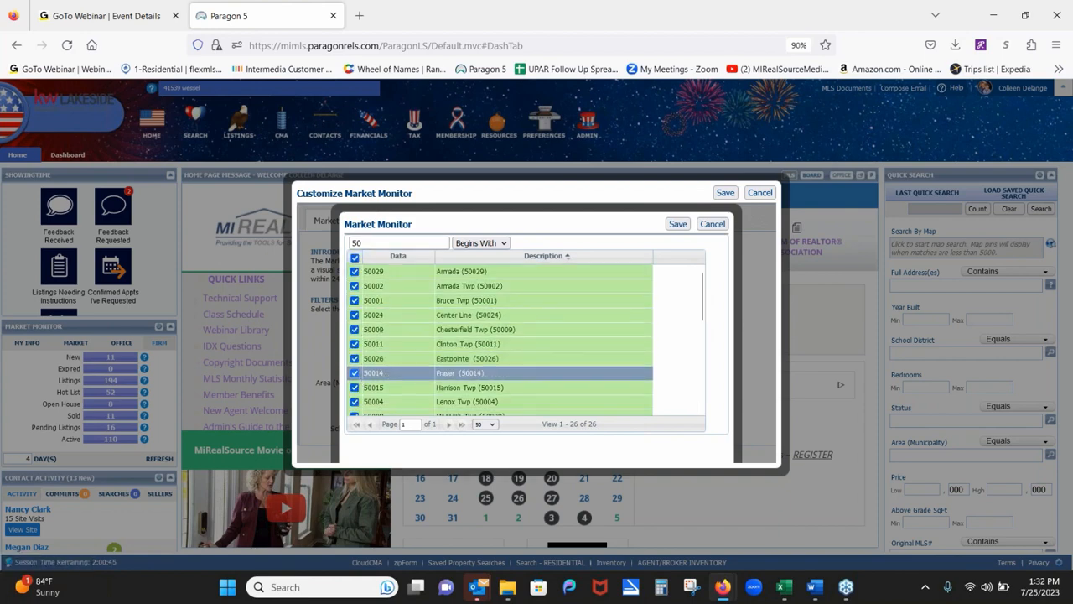
left_click(355, 373)
left_click(354, 343)
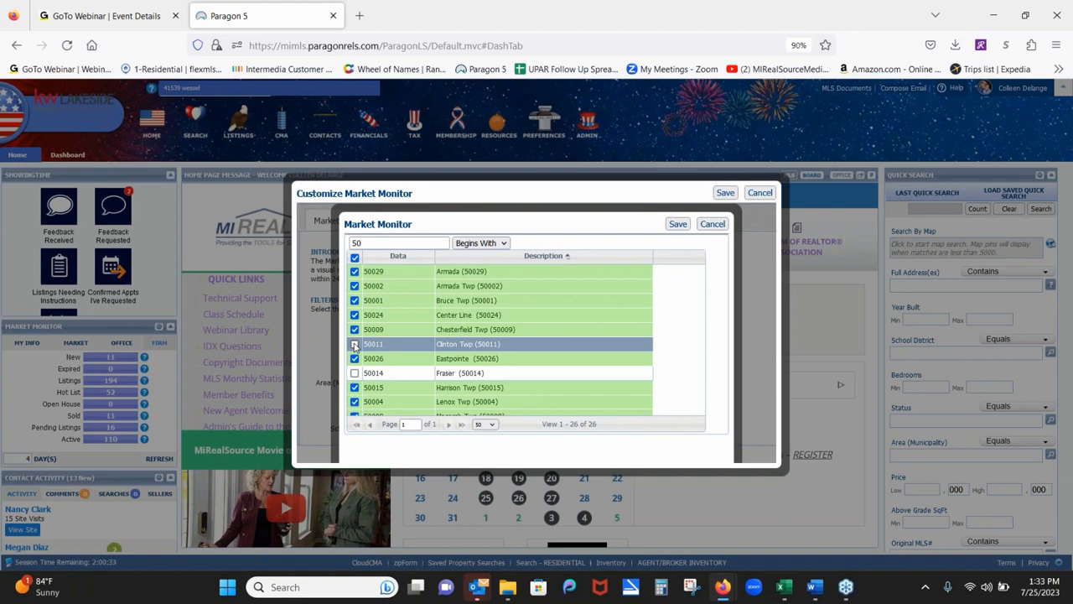
left_click(676, 225)
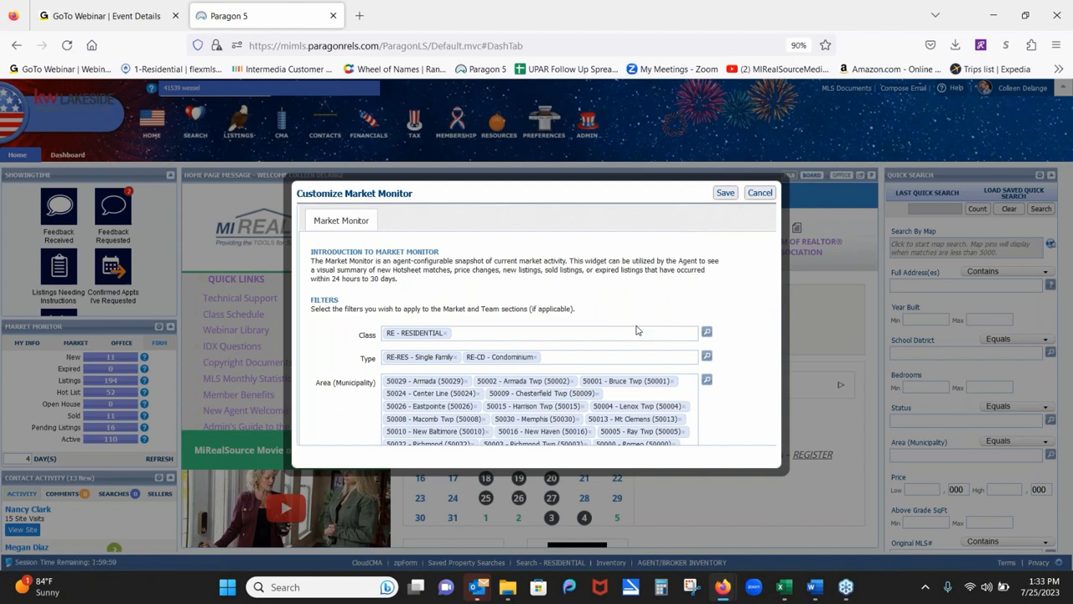
Reopen the Area (Municipality) lookup list from the magnifier icon.
left_click(706, 382)
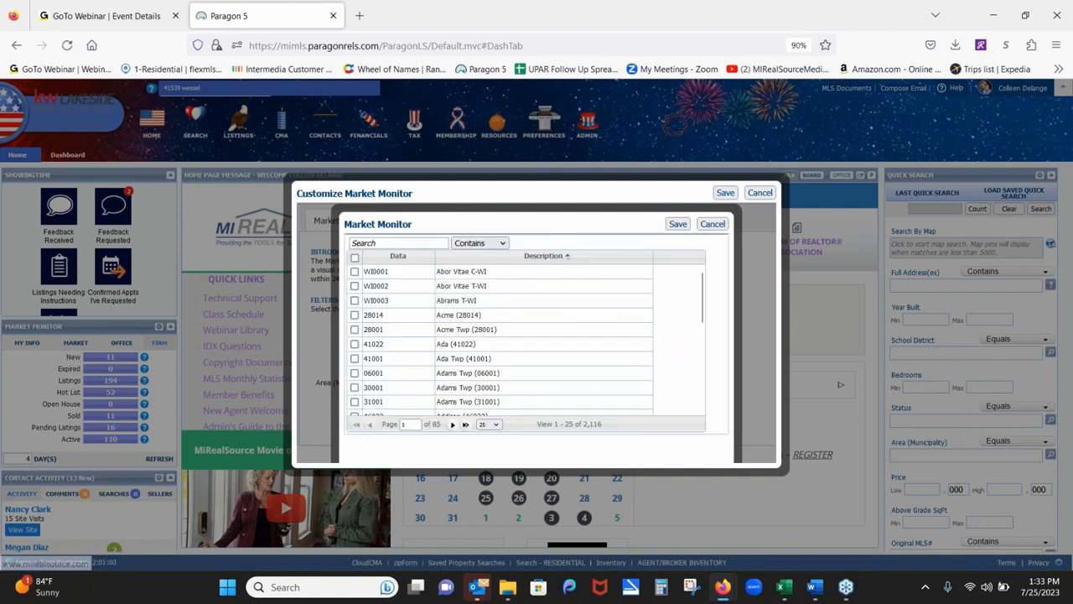
Search for area codes beginning with 23.
left_click(398, 243)
type("23")
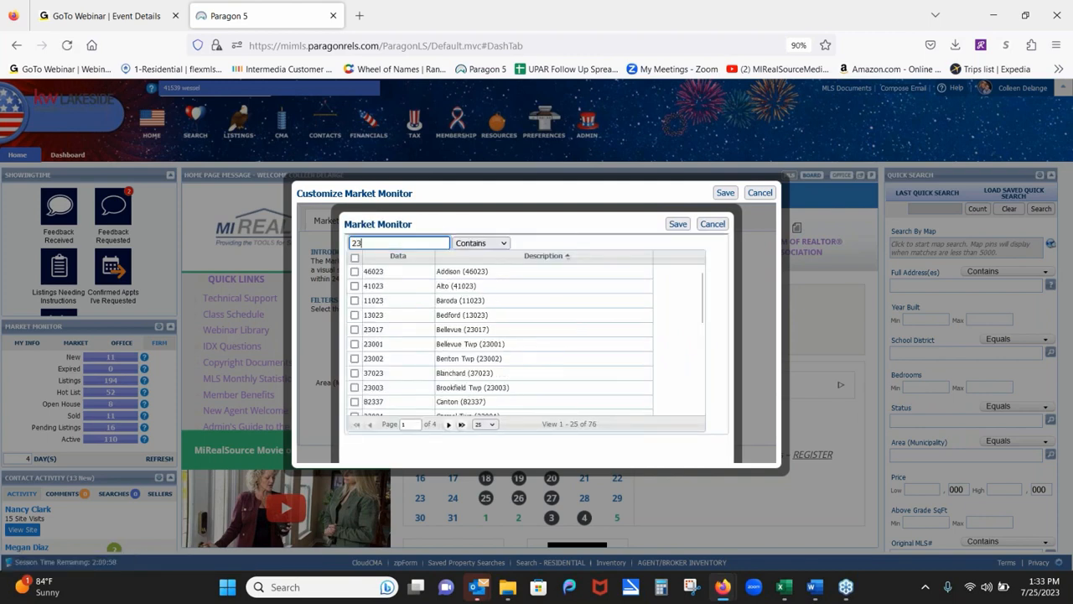
left_click(480, 243)
left_click(479, 259)
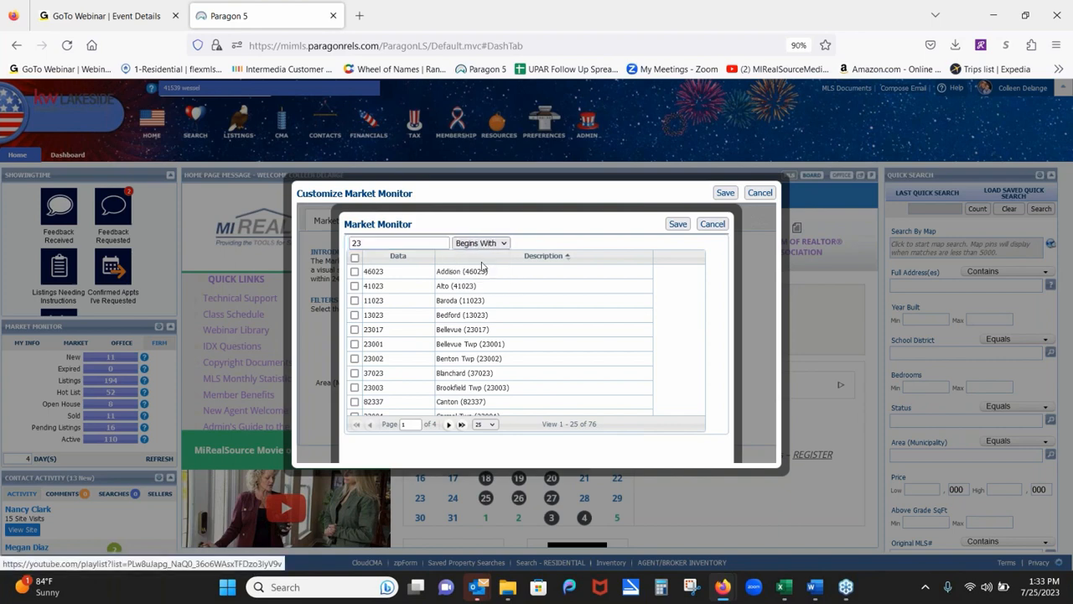
left_click(386, 242)
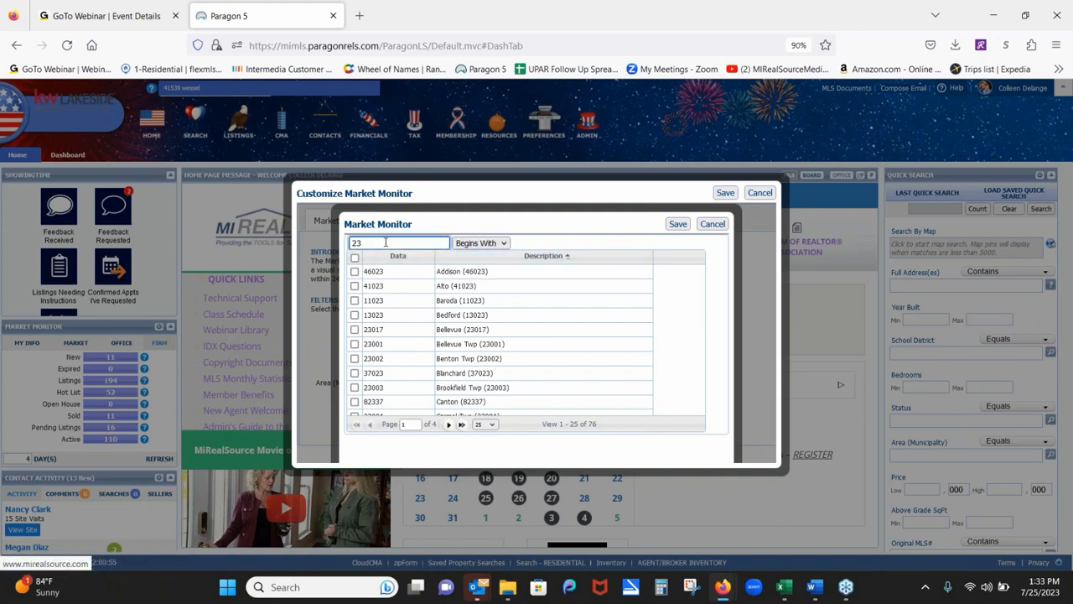
key("Return")
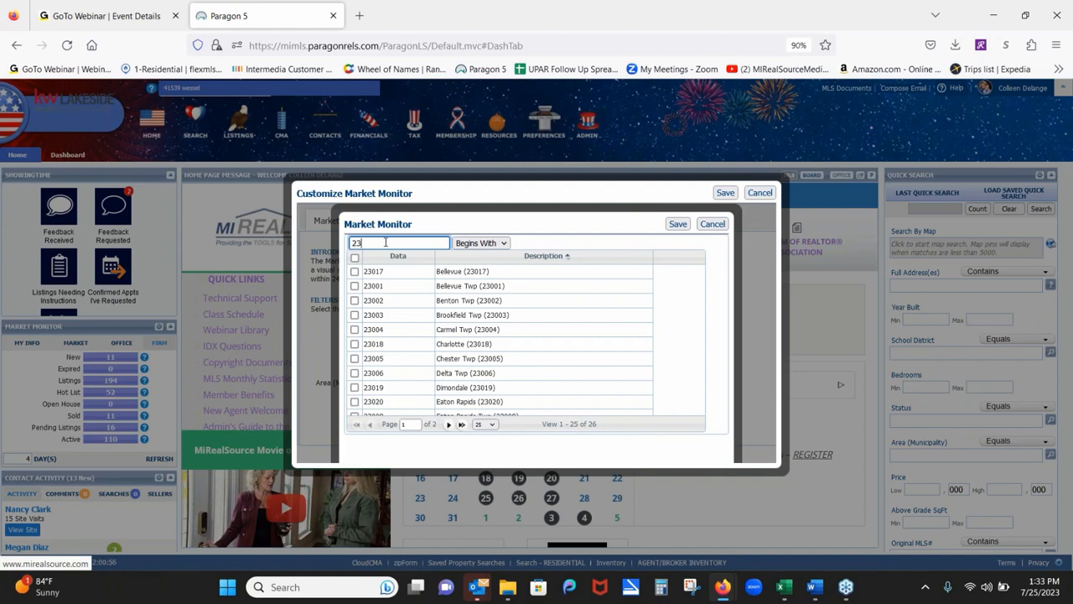
Select all areas coded 23 except Charlotte and Chester Twp, and save them.
left_click(355, 258)
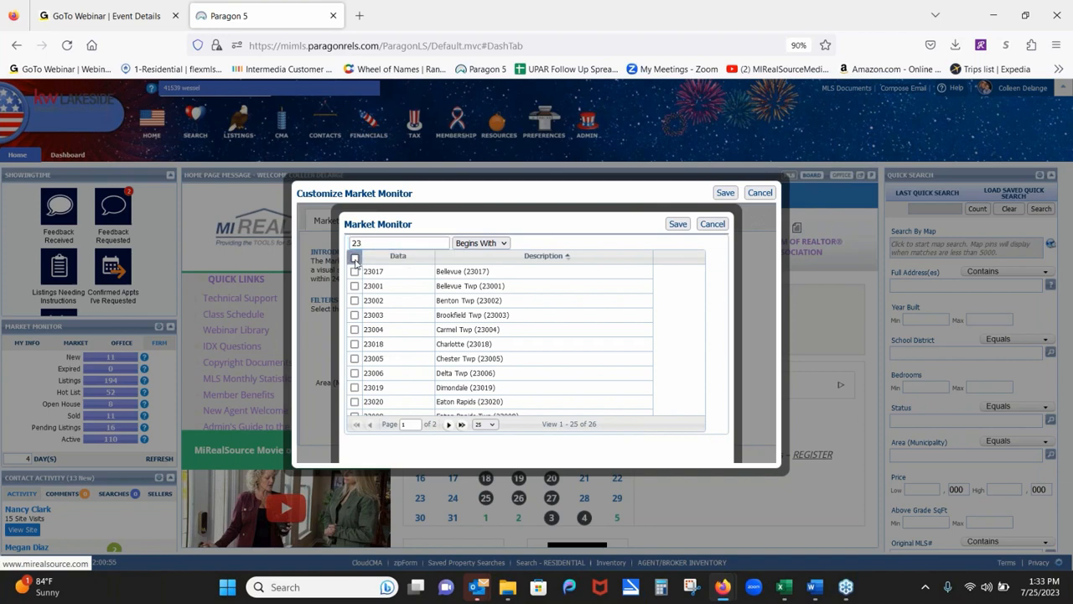
left_click(354, 345)
left_click(355, 359)
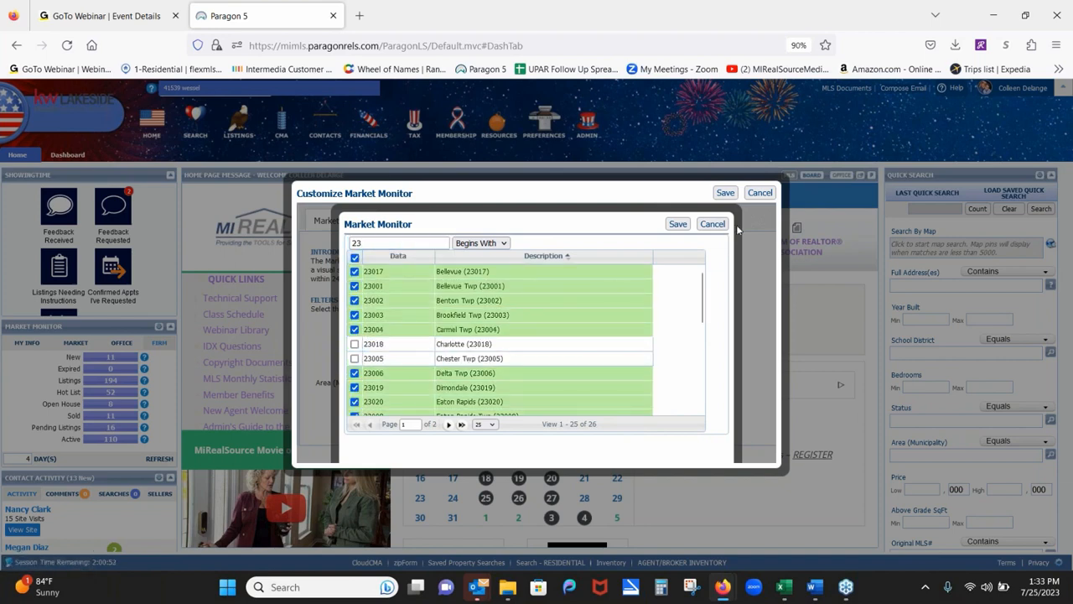
left_click(712, 224)
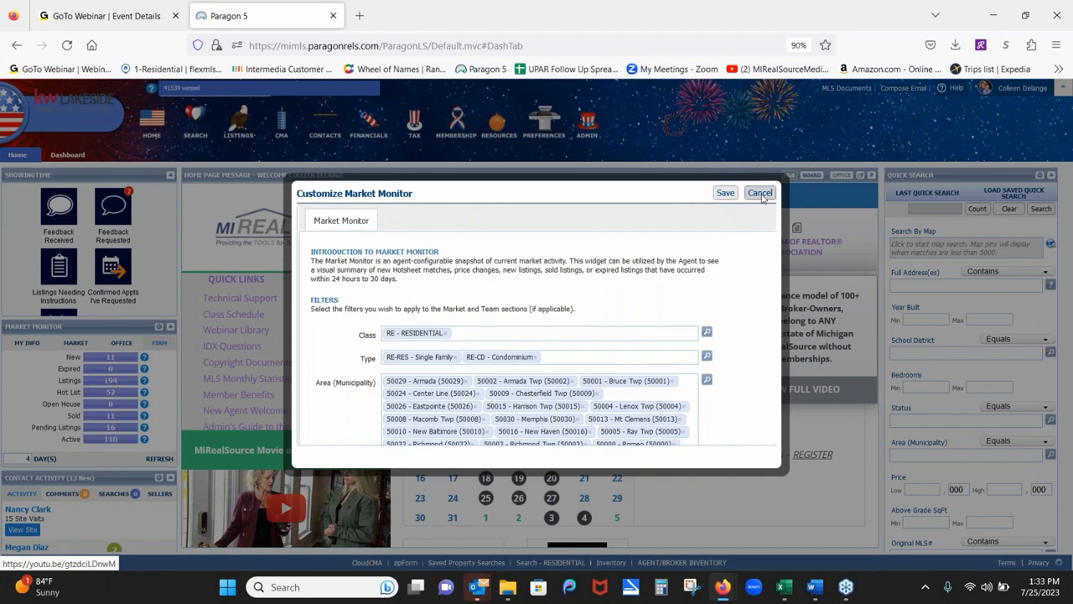
Cancel the Customize Market Monitor dialog, discarding the area filter changes.
left_click(760, 193)
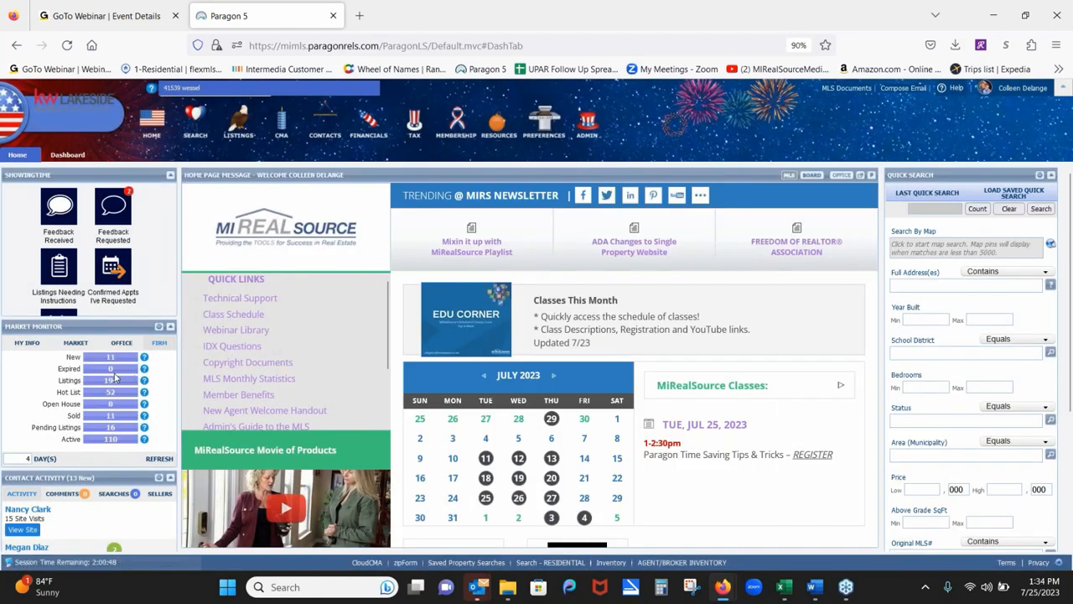
mouse_move(711, 310)
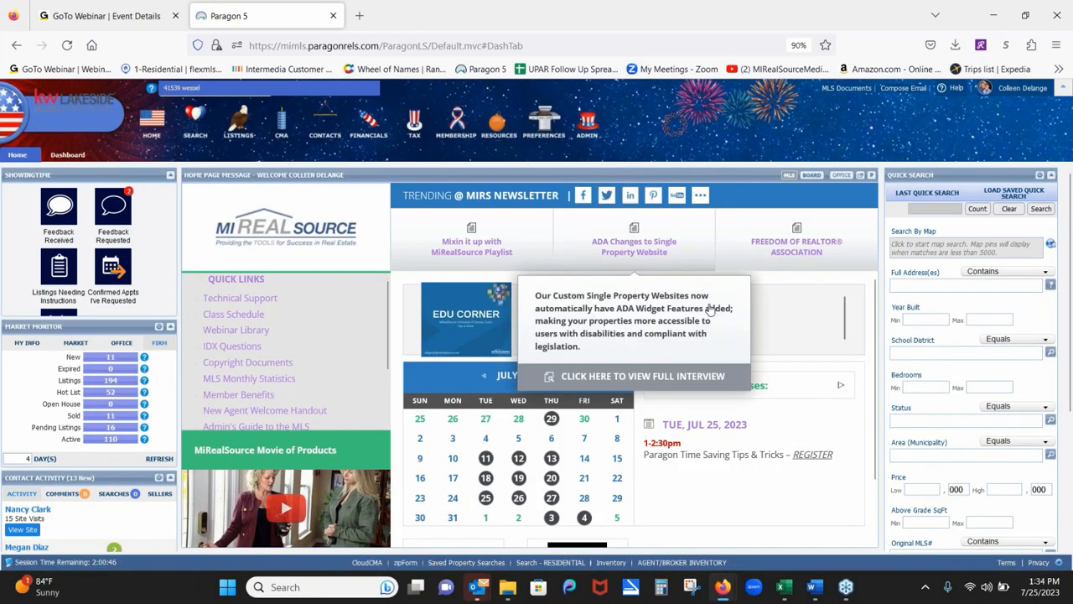
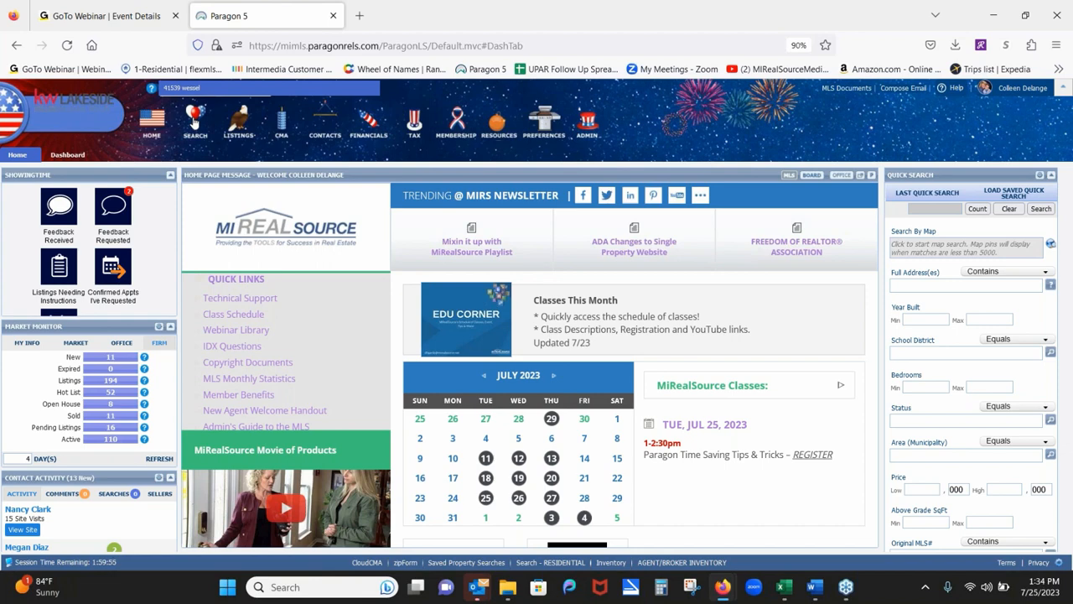
Open the Search menu from the top navigation bar on the dashboard.
left_click(194, 123)
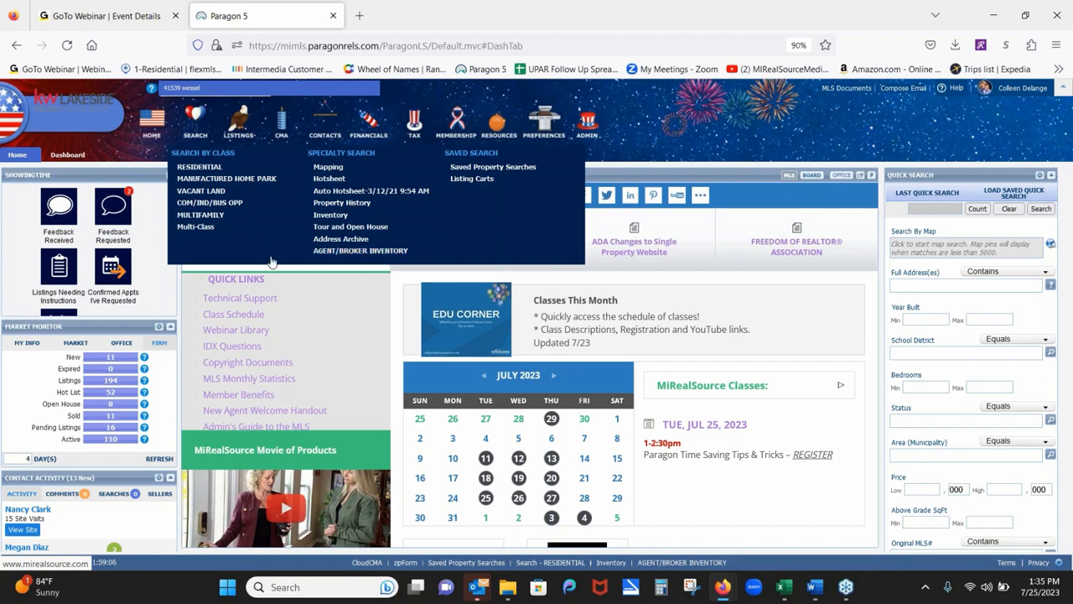
Start a Residential search with Type set to RES - Single Family.
left_click(201, 167)
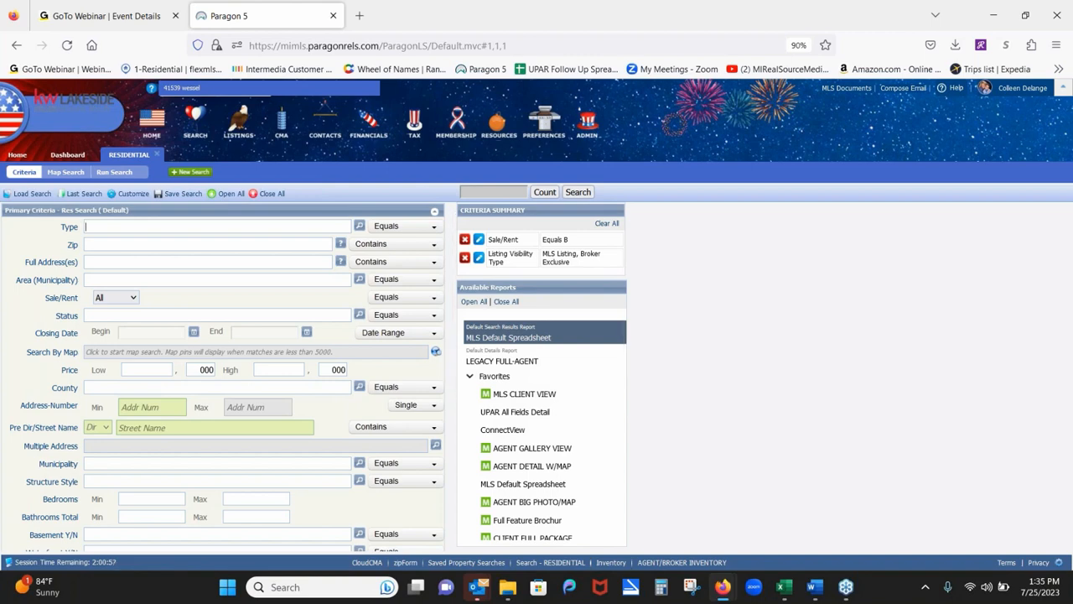
type("re")
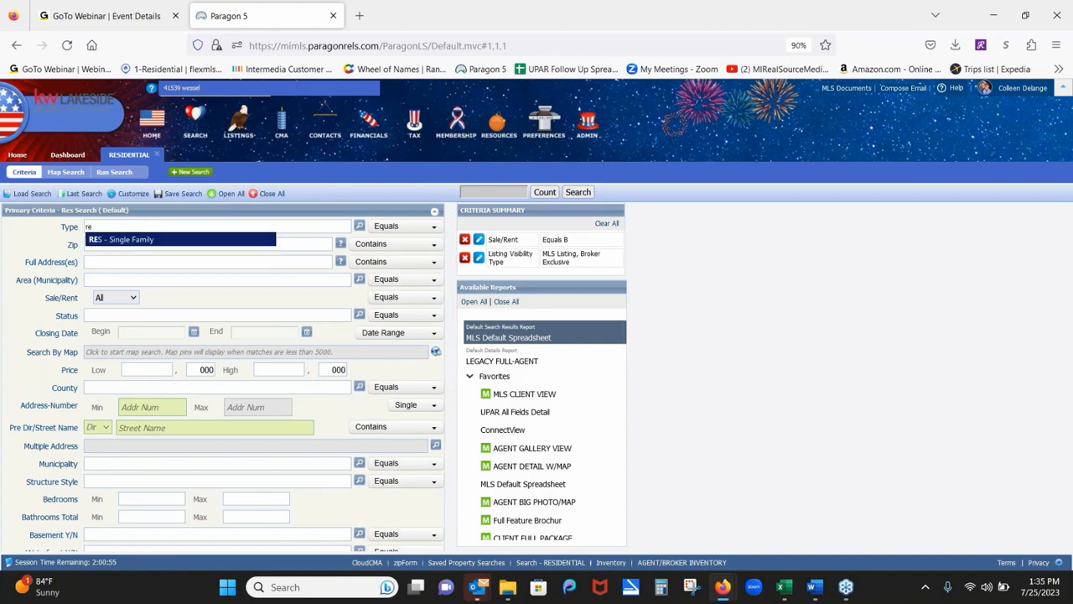
left_click(181, 240)
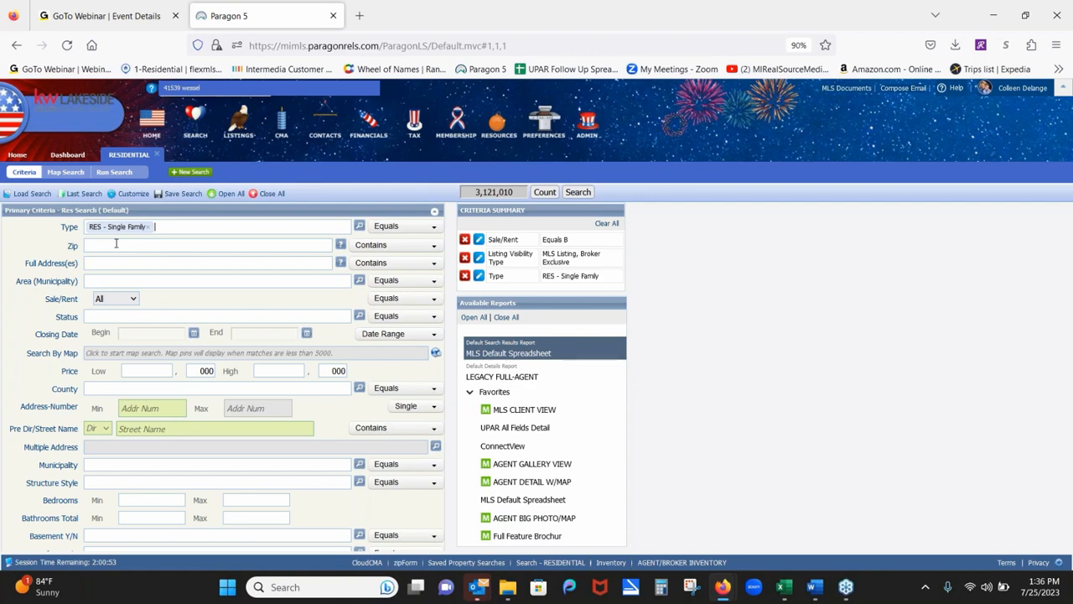
mouse_move(133, 194)
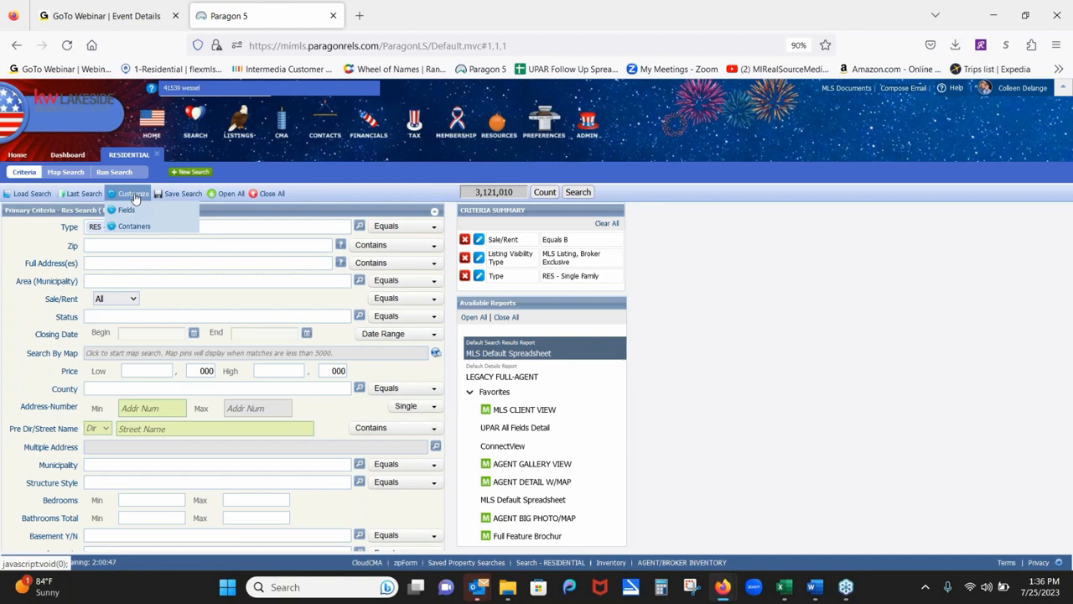
Reorder the criteria fields so Zip sits below Status, and apply the change.
left_click(132, 210)
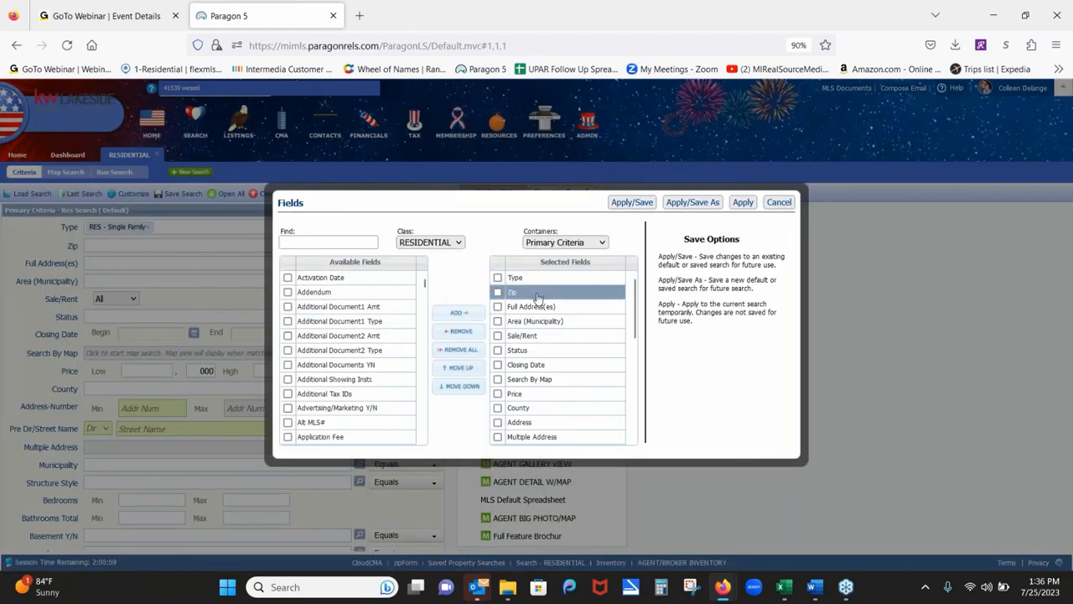
left_click_drag(538, 299, 537, 355)
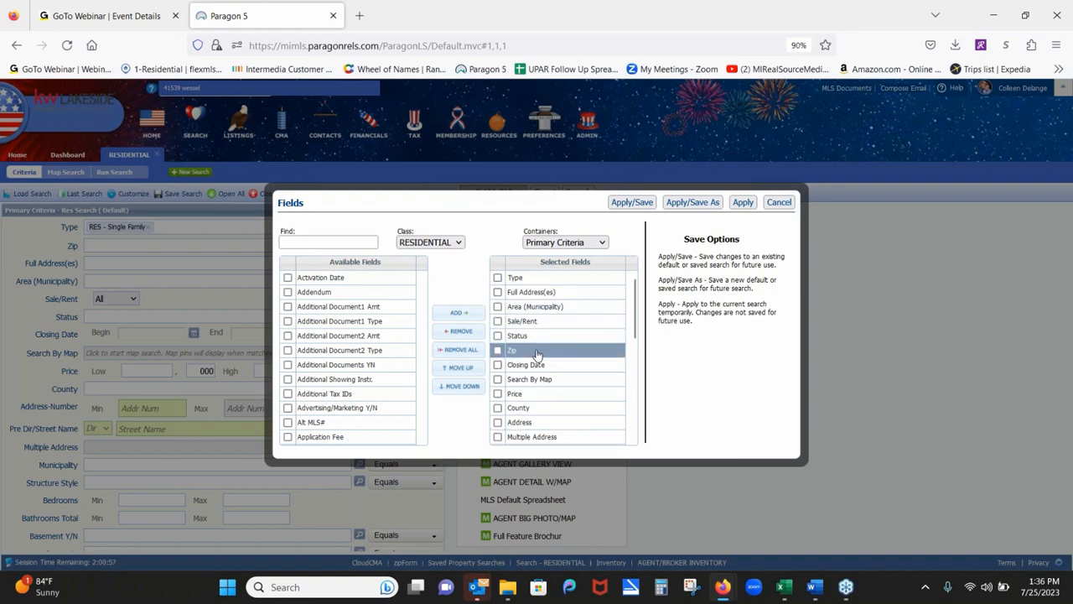
left_click(745, 203)
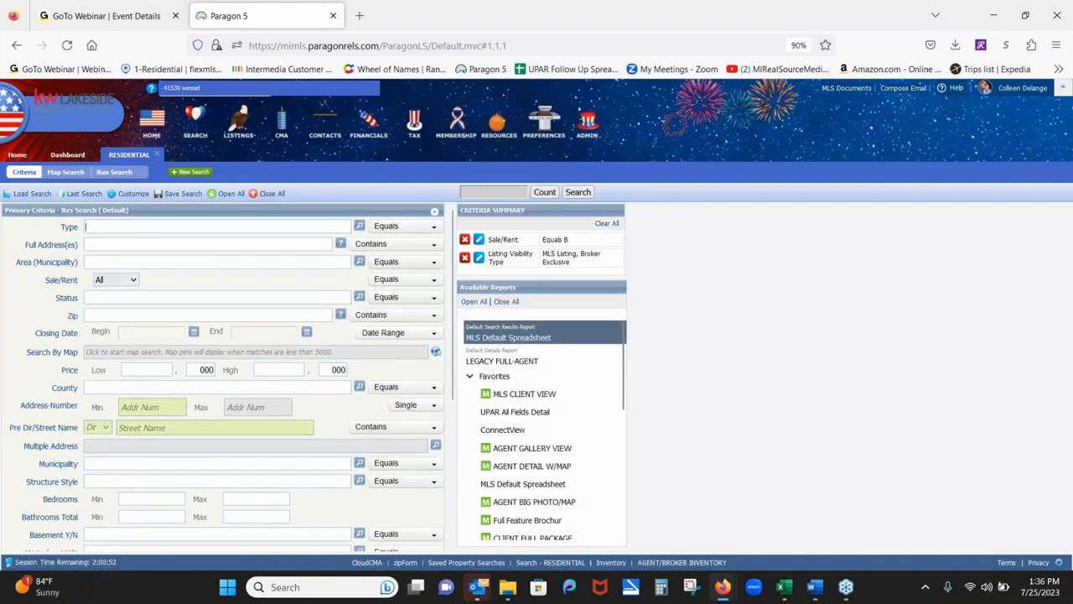
Set Type to RES - Single Family and Sale/Rent to For Sale.
type("res")
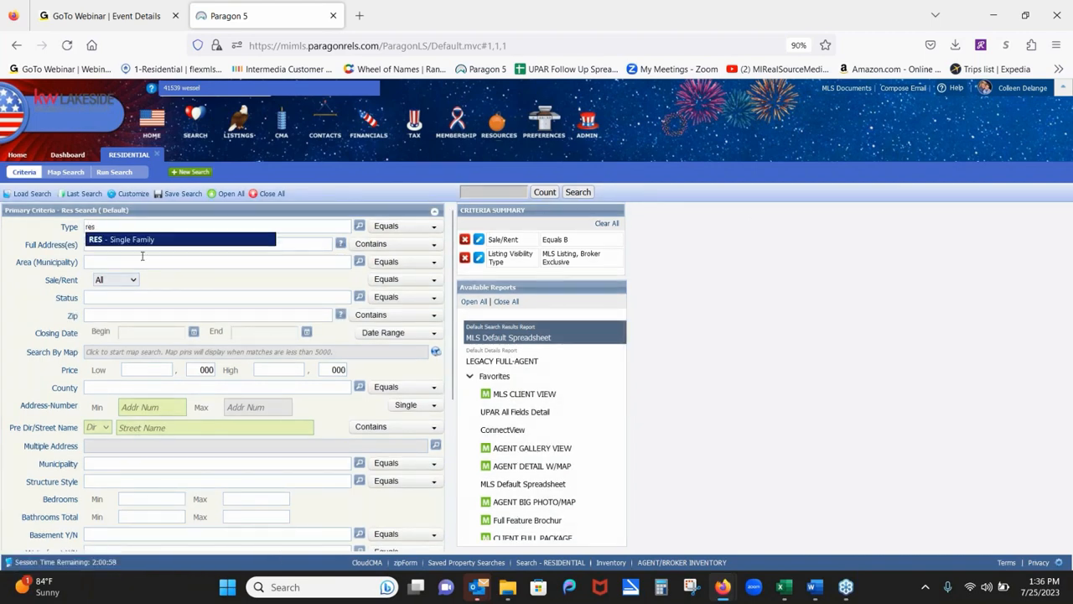
left_click(145, 240)
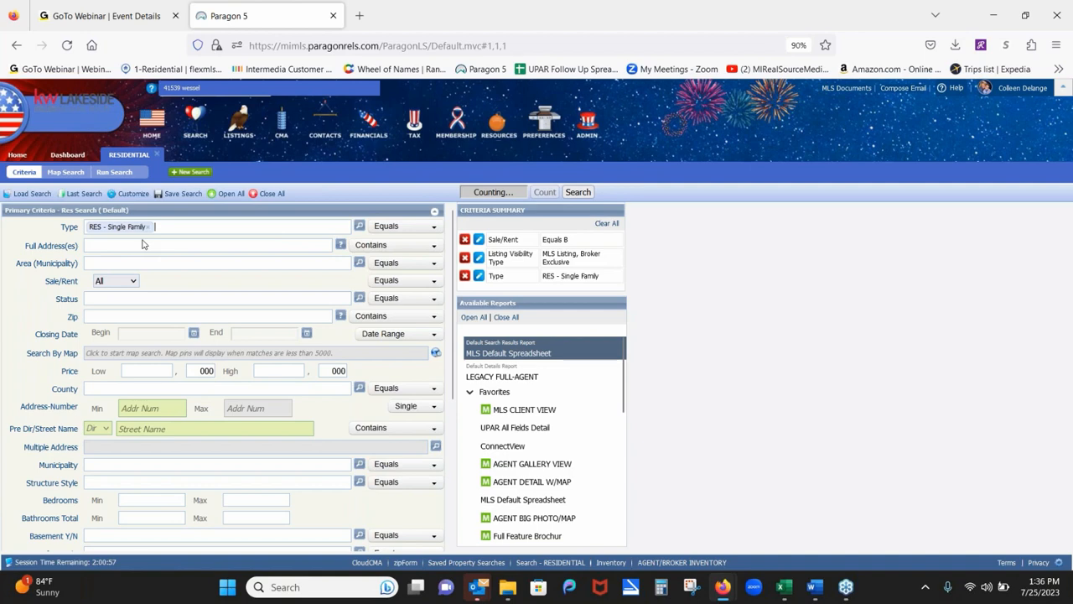
left_click(127, 283)
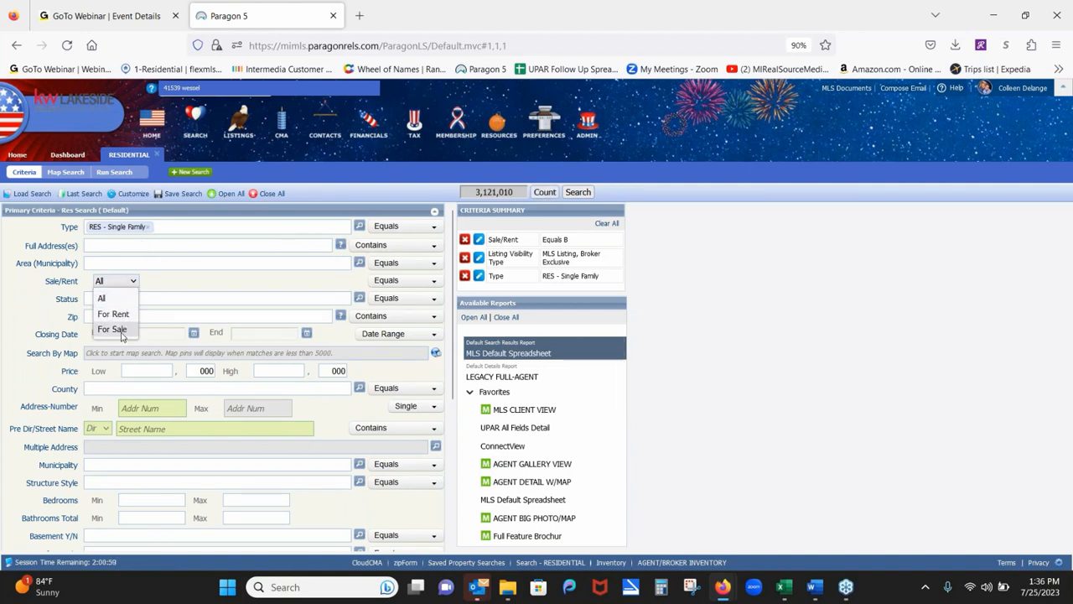
left_click(113, 329)
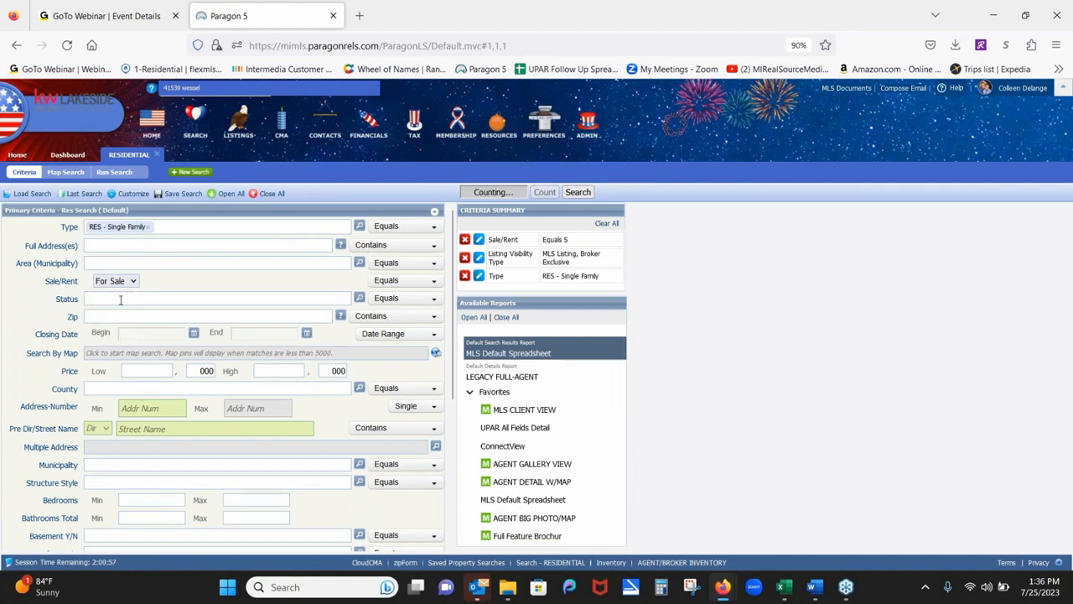
Set Status to ALL ACTIVE and bring up the full status checklist.
left_click(121, 300)
type("a")
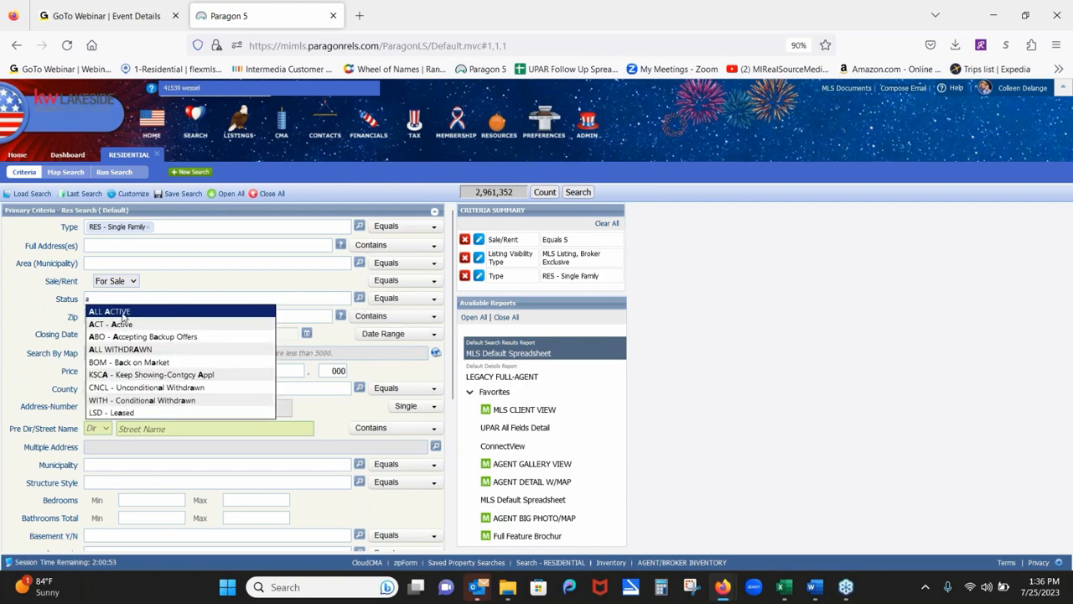
left_click(123, 313)
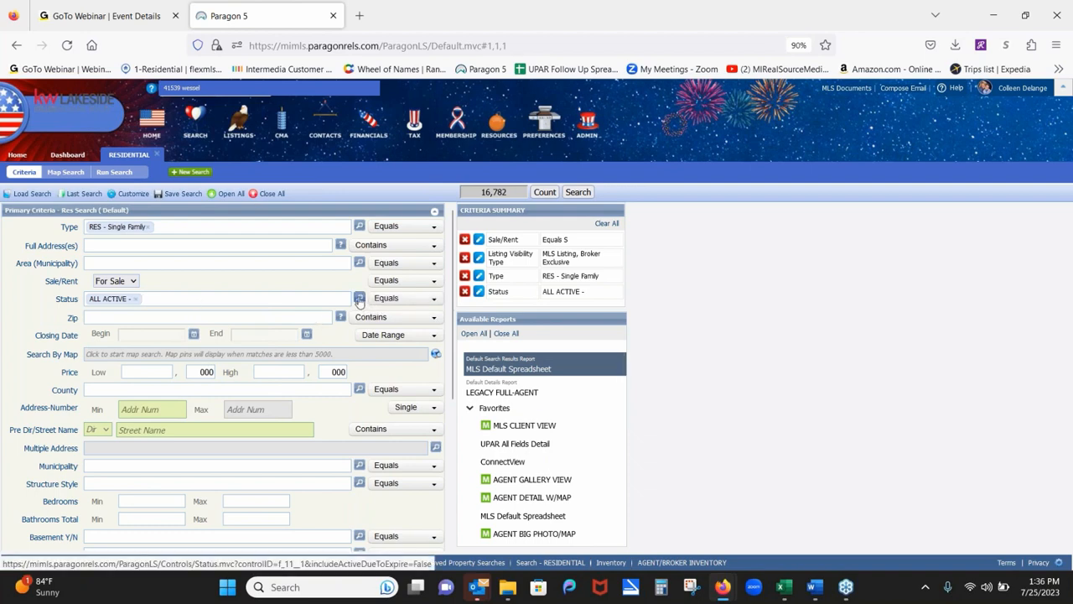
left_click(358, 300)
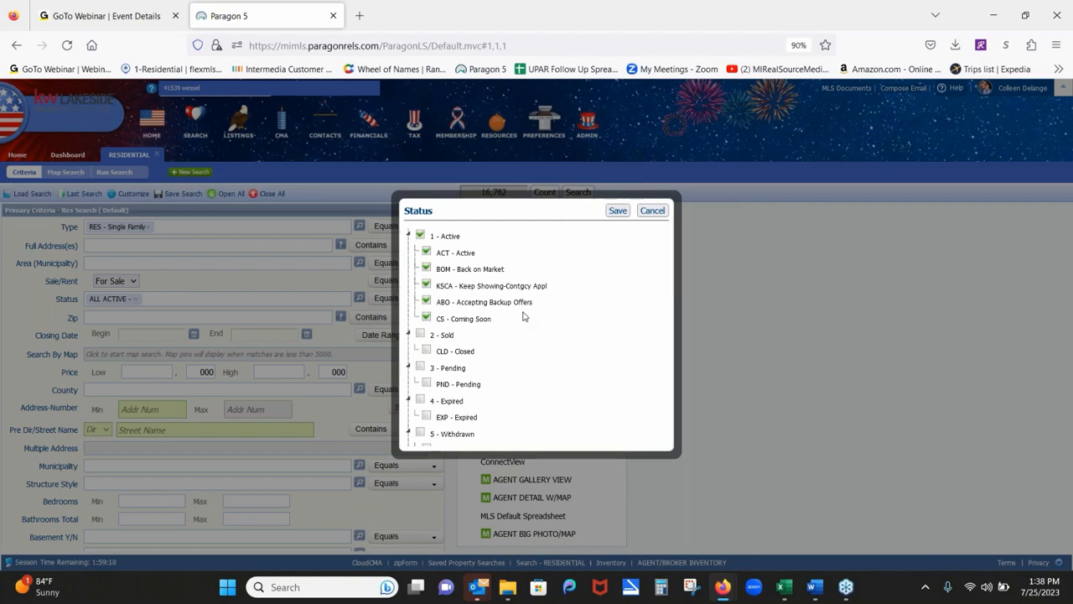
Untick ABO in the status list and save, then add CLD - Closed to Status.
left_click(428, 304)
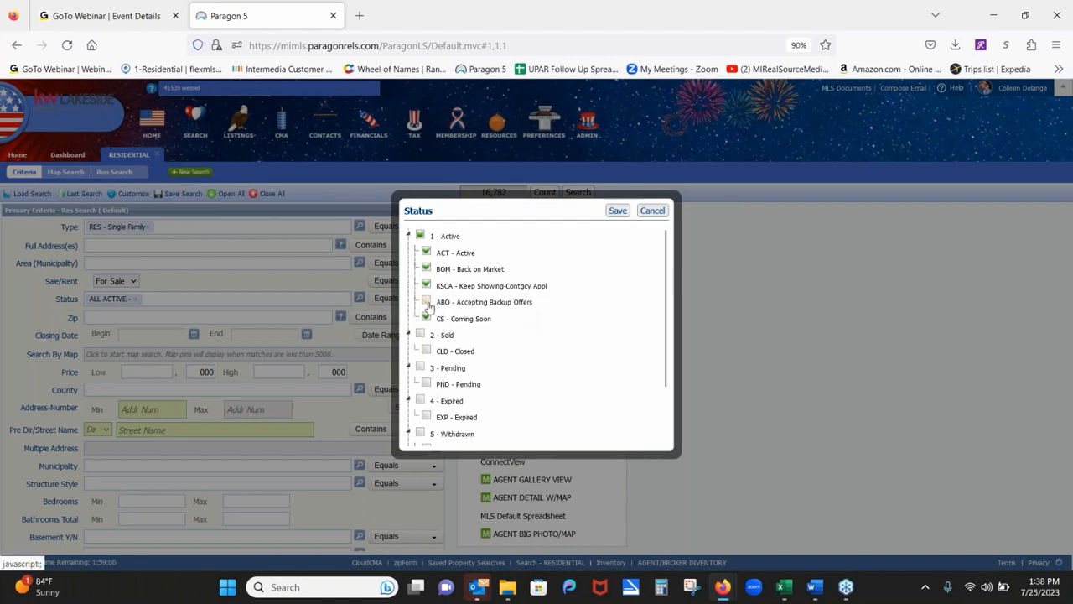
left_click(620, 212)
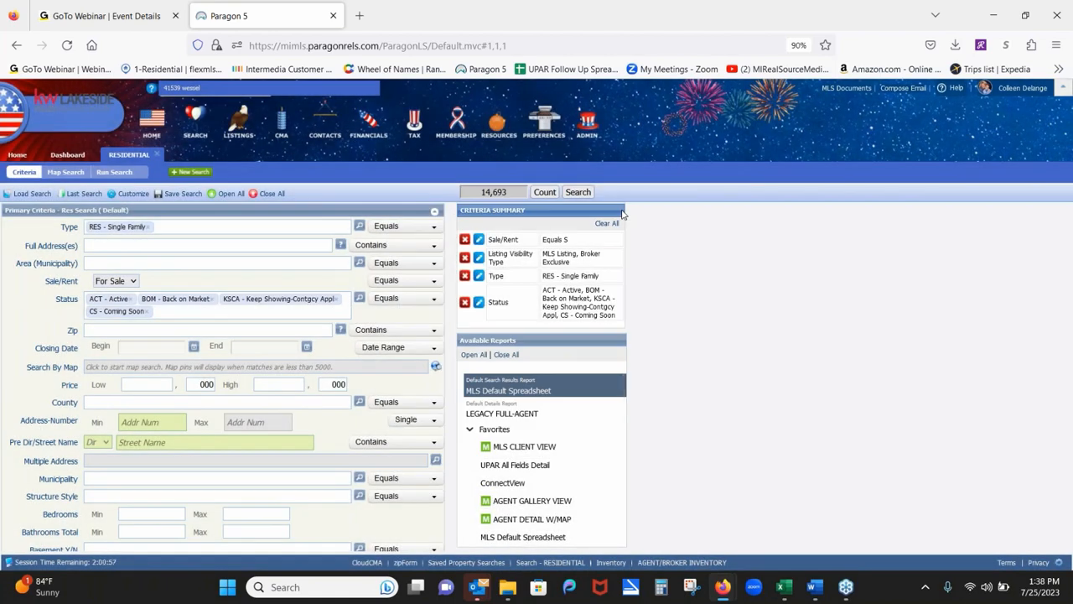
left_click(218, 309)
type("clo")
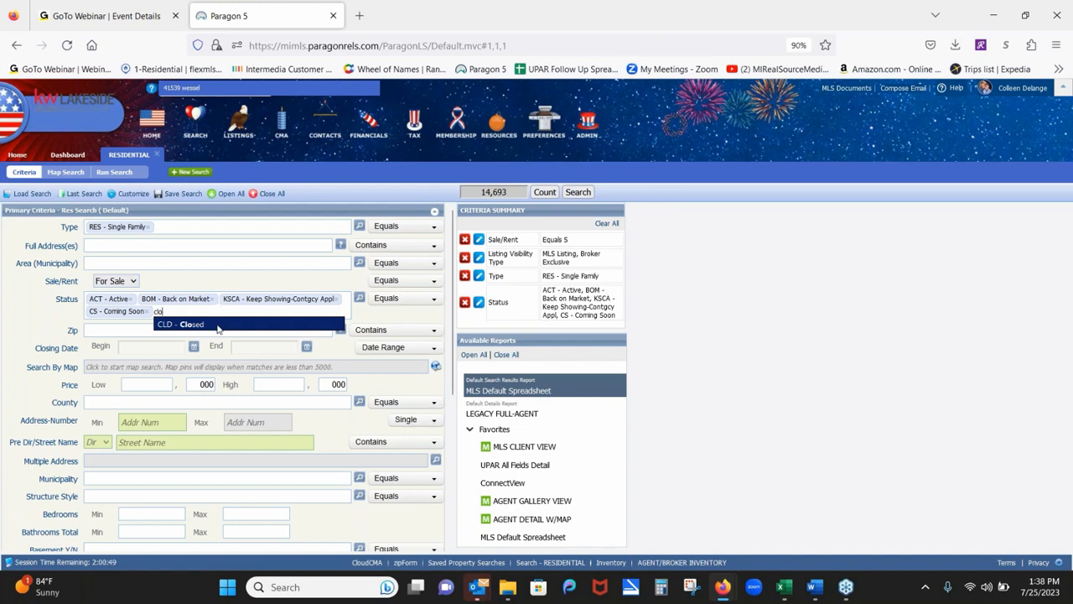
left_click(217, 325)
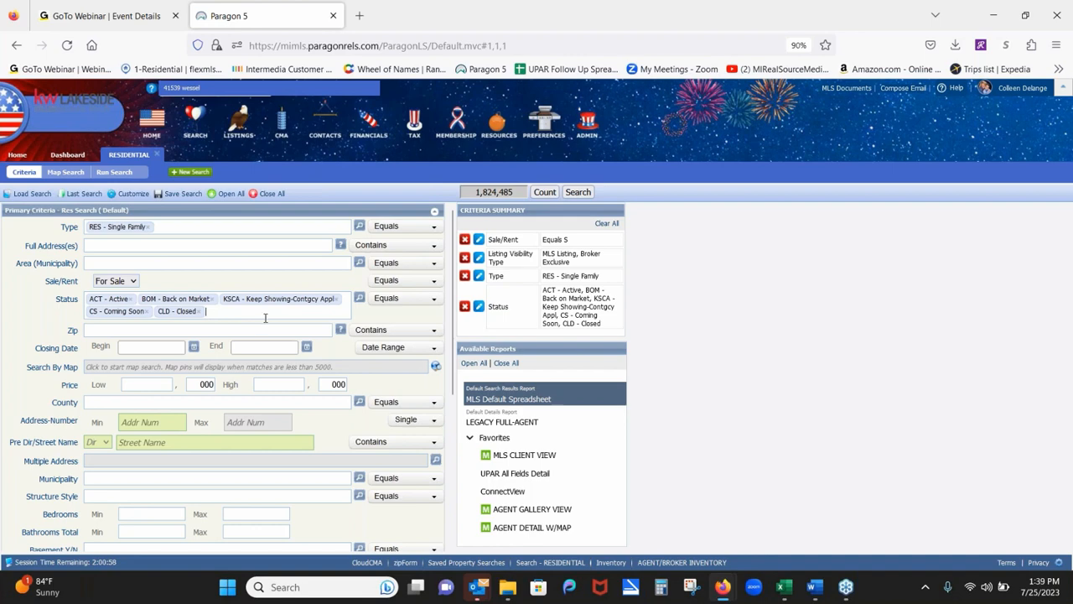
left_click(358, 298)
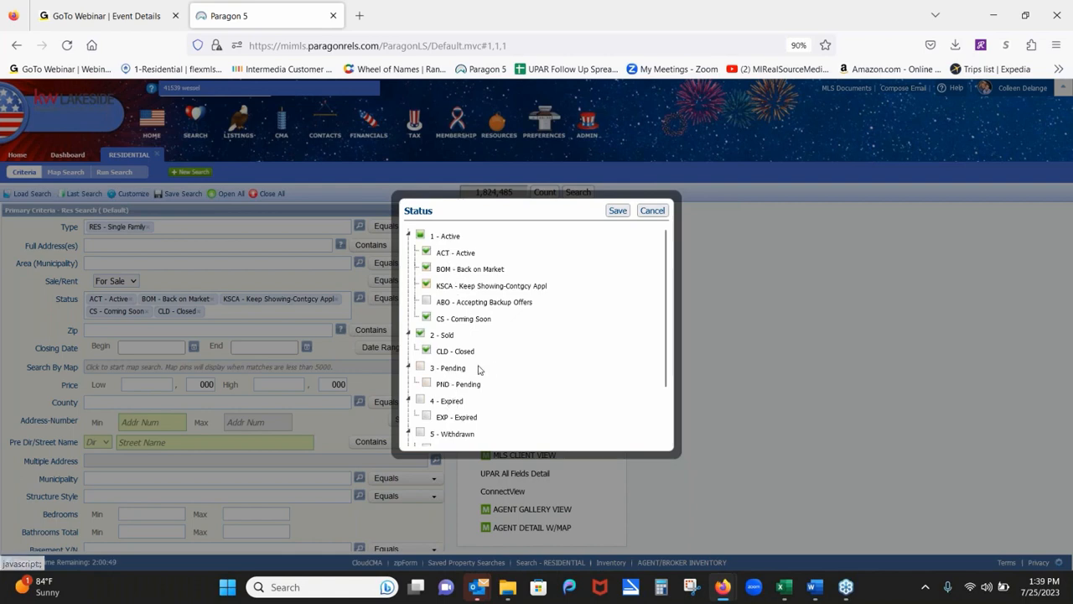
left_click(652, 210)
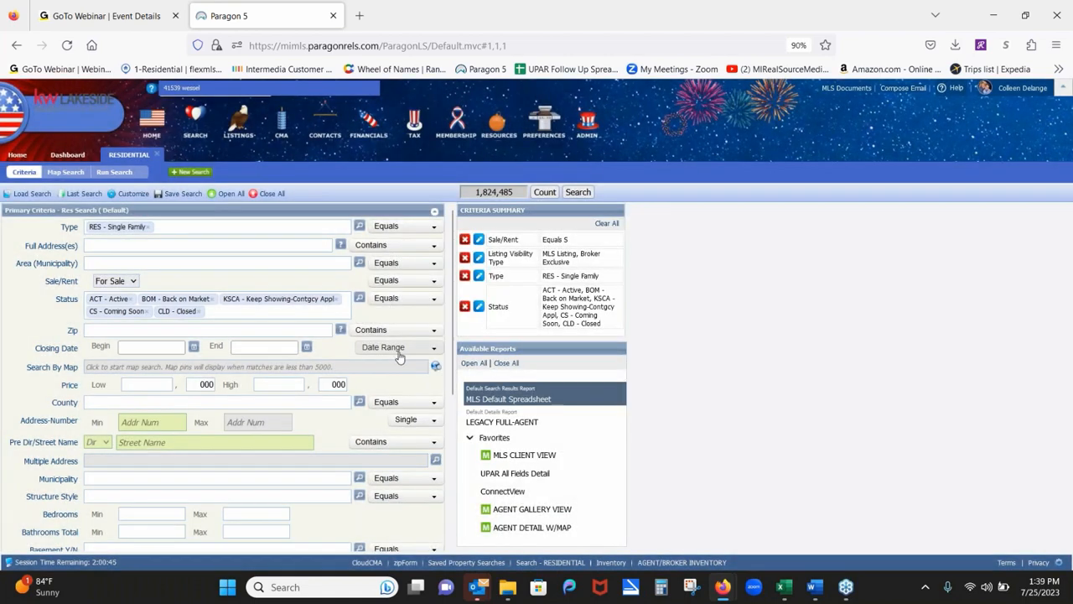
Set Closing Date to 6 Months Back and remove CLD - Closed from Status.
left_click(194, 347)
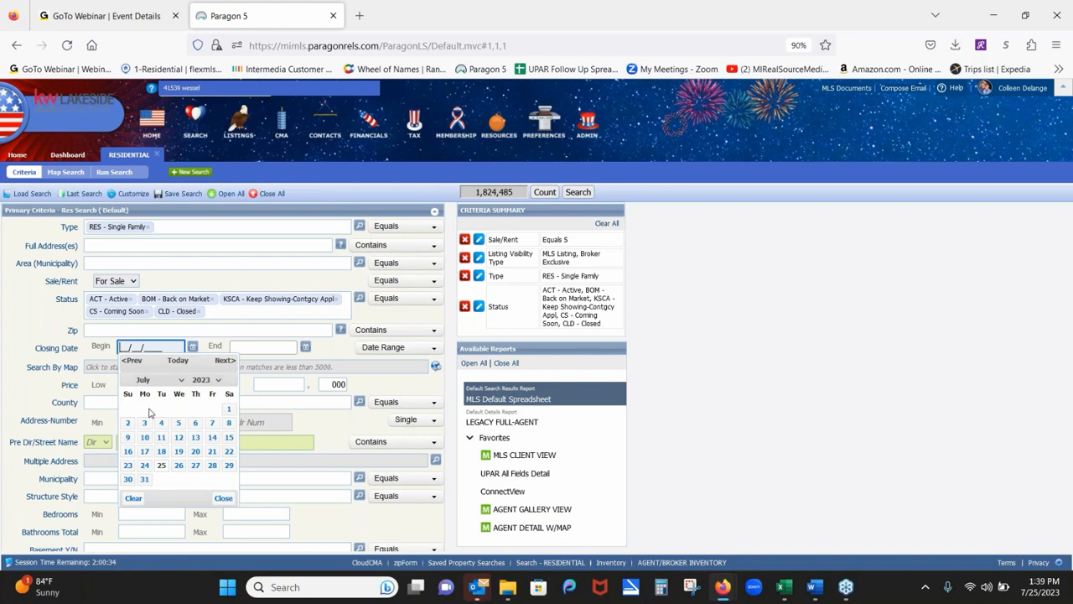
left_click(385, 348)
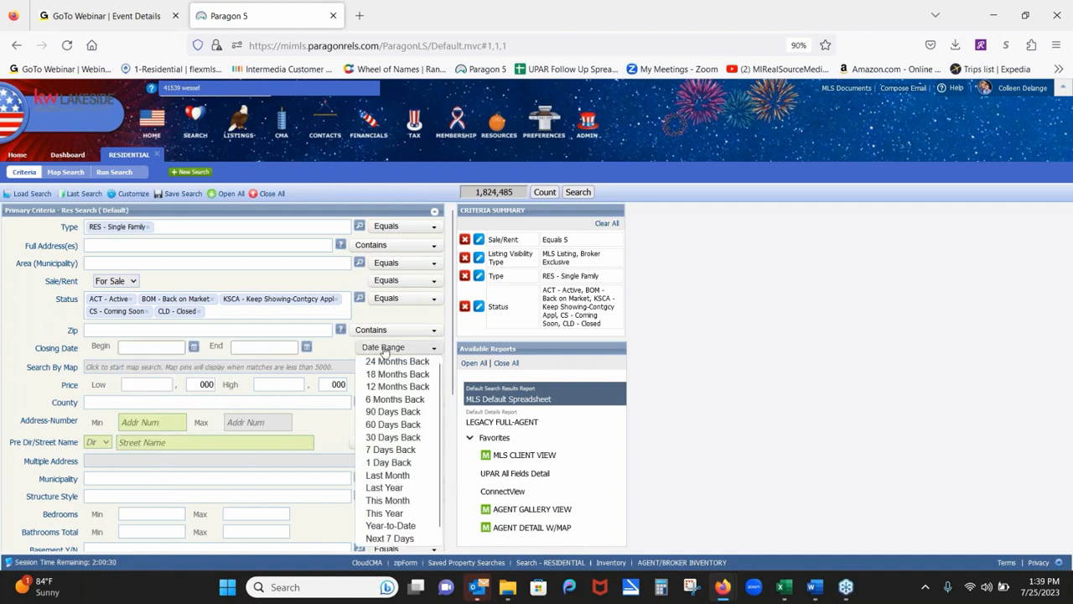
left_click(394, 400)
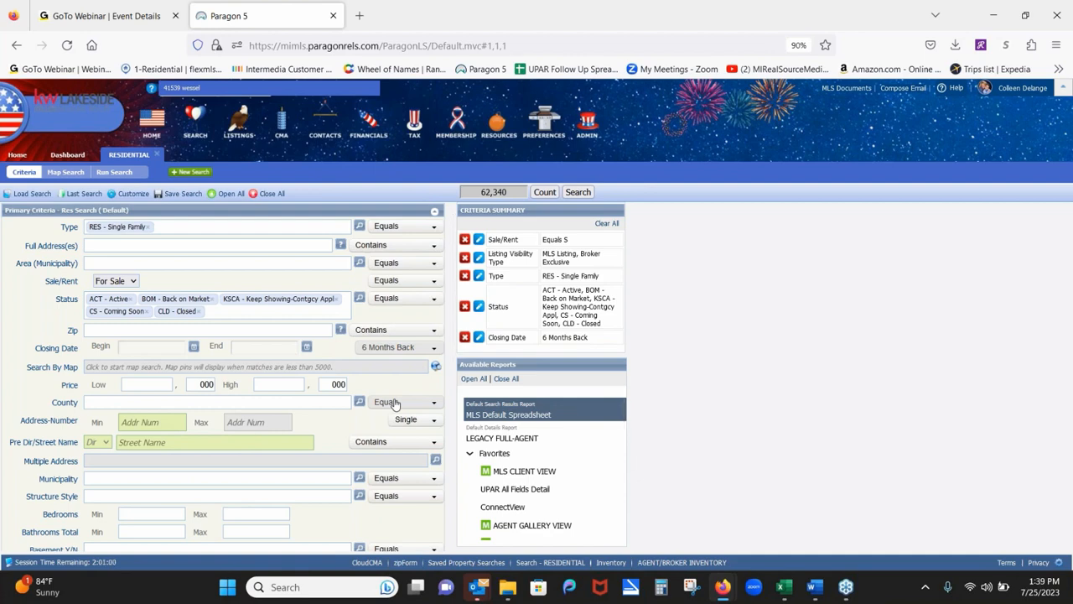
left_click(199, 312)
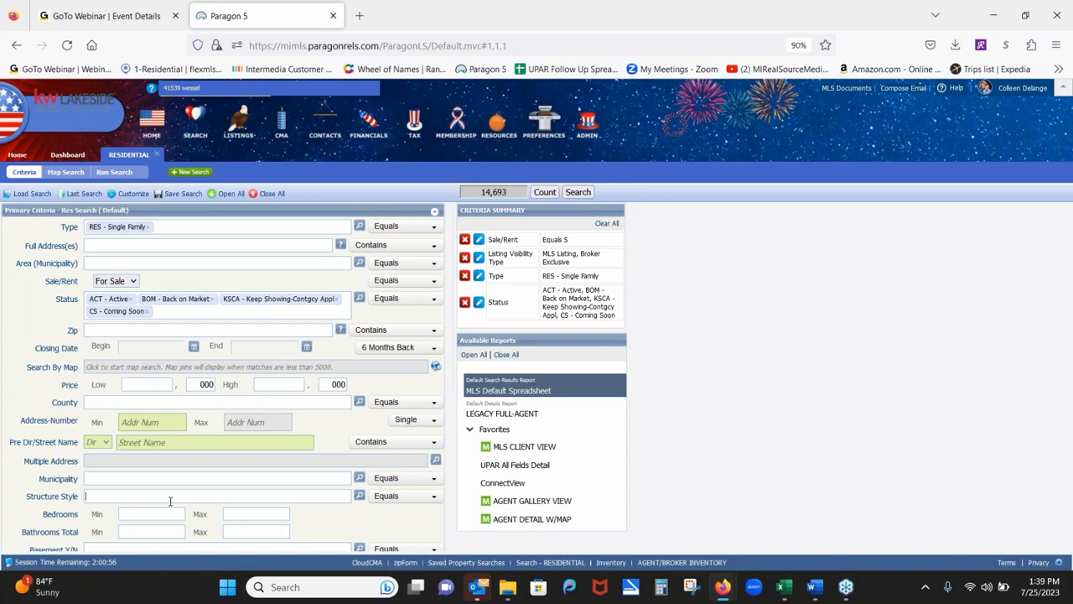
Set Structure Style to 1S - 1 Story and Bedrooms from 3 to 4.
type("1")
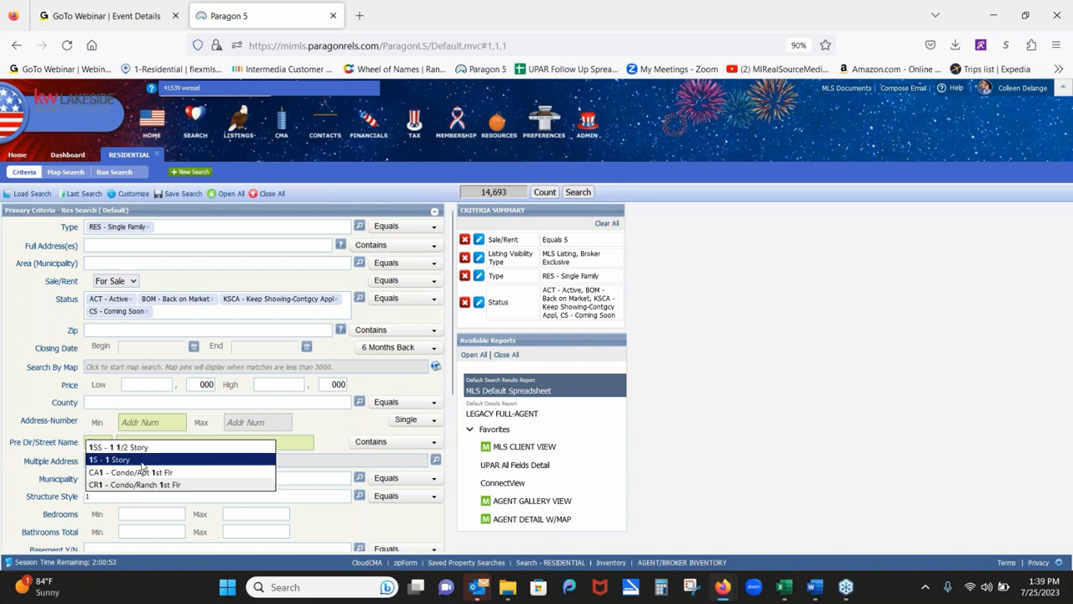
left_click(126, 459)
left_click(150, 515)
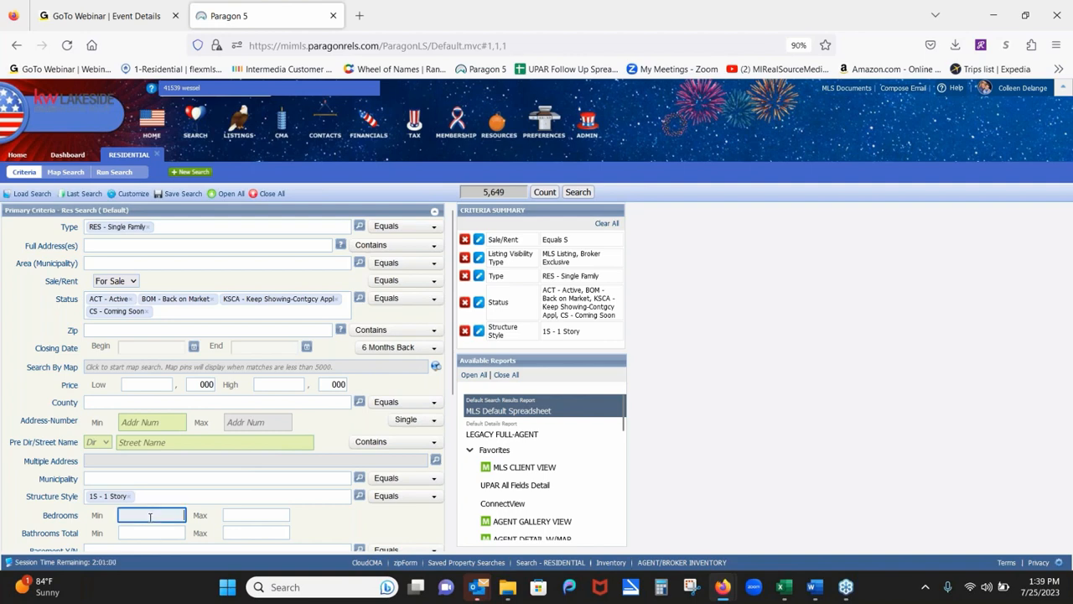
type("3")
left_click(242, 513)
type("4")
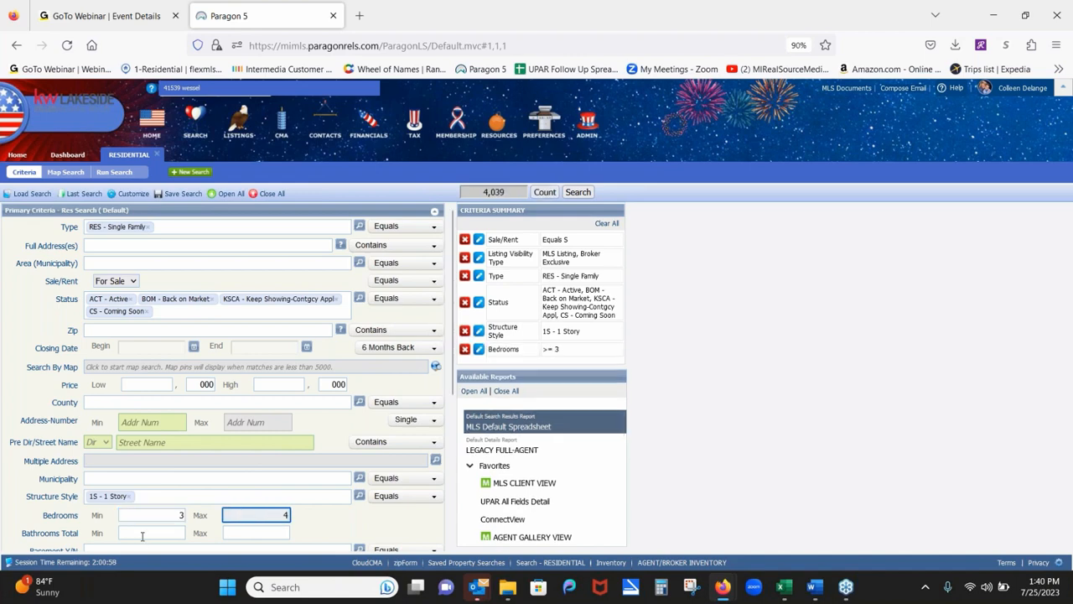
scroll(143, 536, "down", 5)
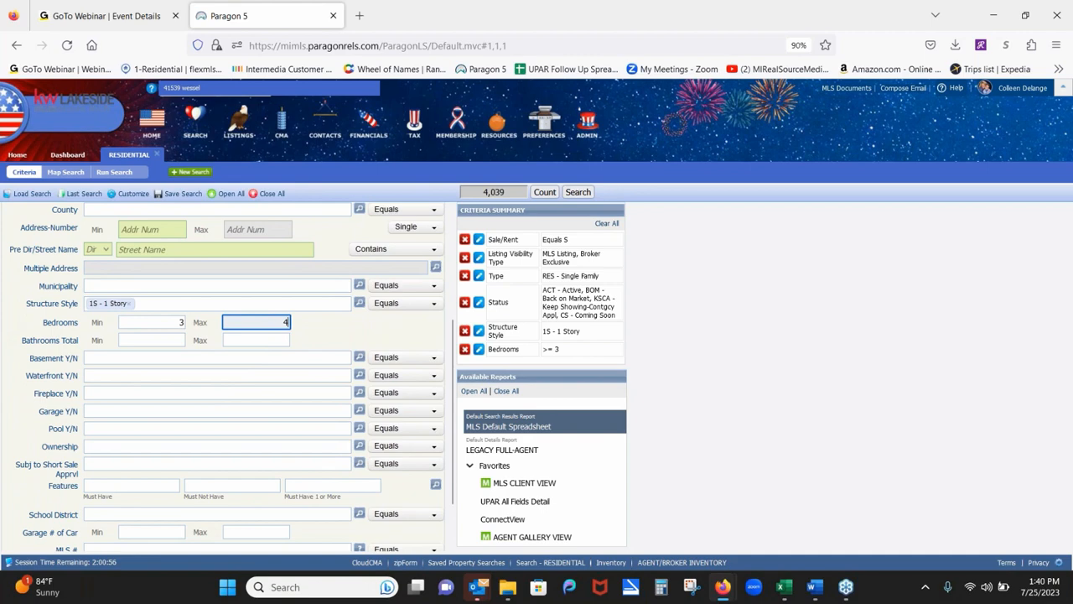
key("Tab")
key("Tab")
key("Tab")
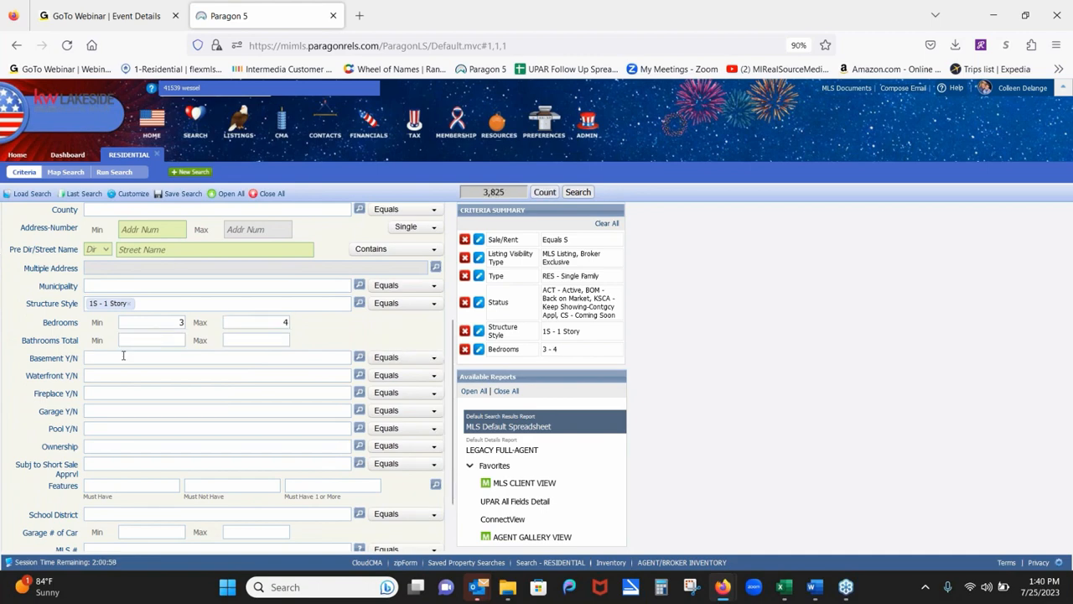
Set both Basement Y/N and Garage Y/N to Y - Yes.
type("y")
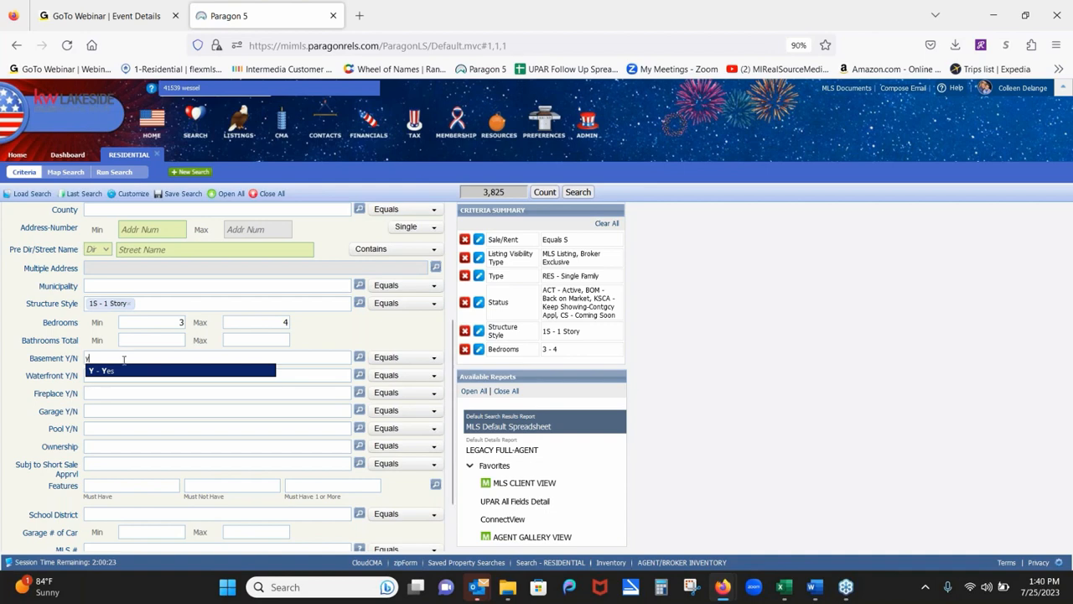
left_click(123, 374)
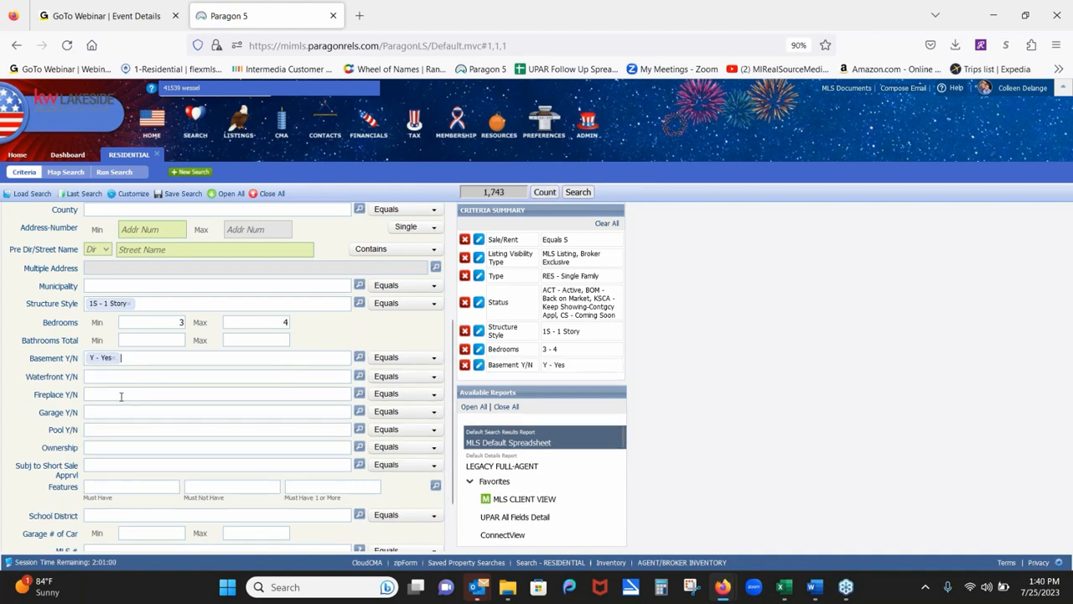
left_click(120, 410)
type("y")
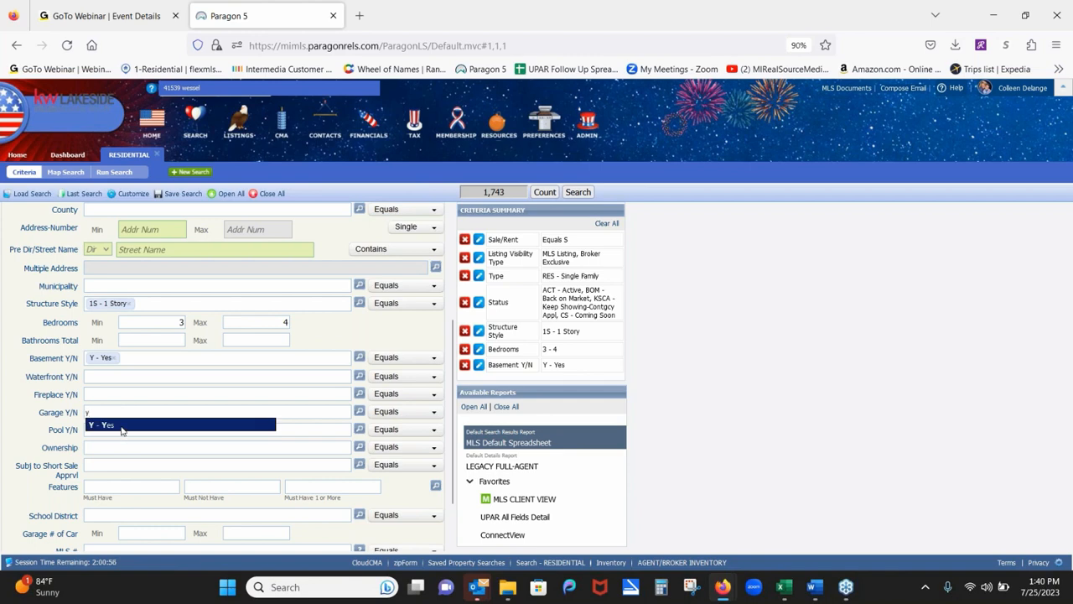
left_click(121, 426)
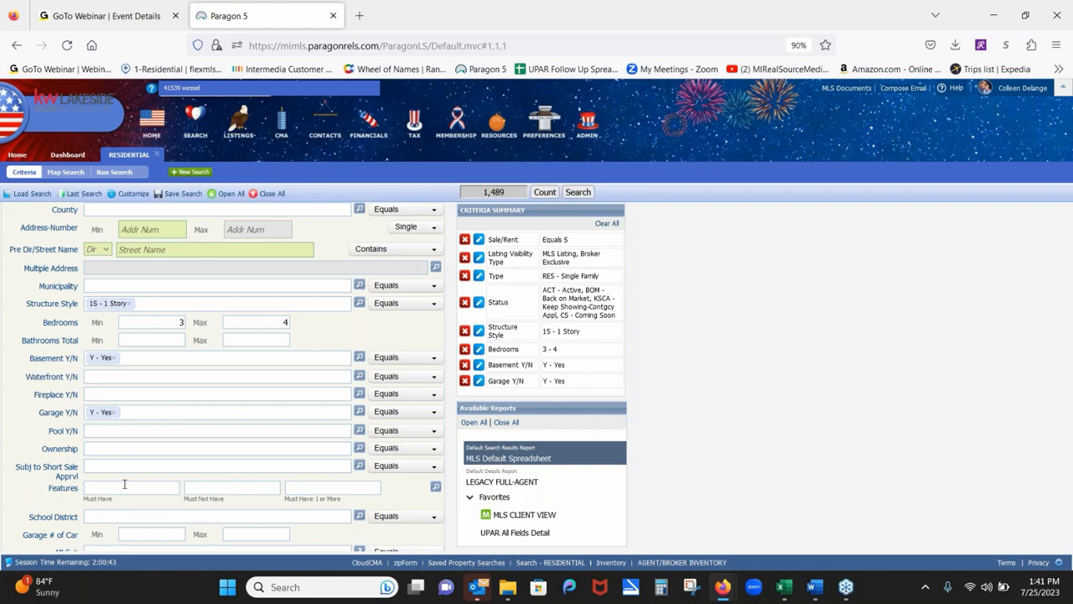
type("pool")
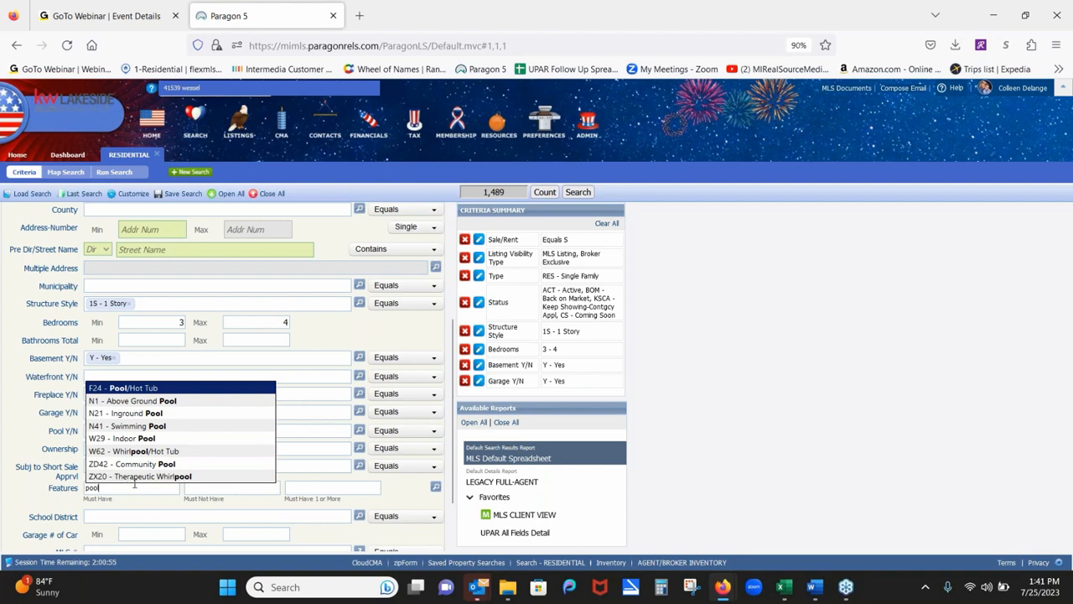
left_click(155, 414)
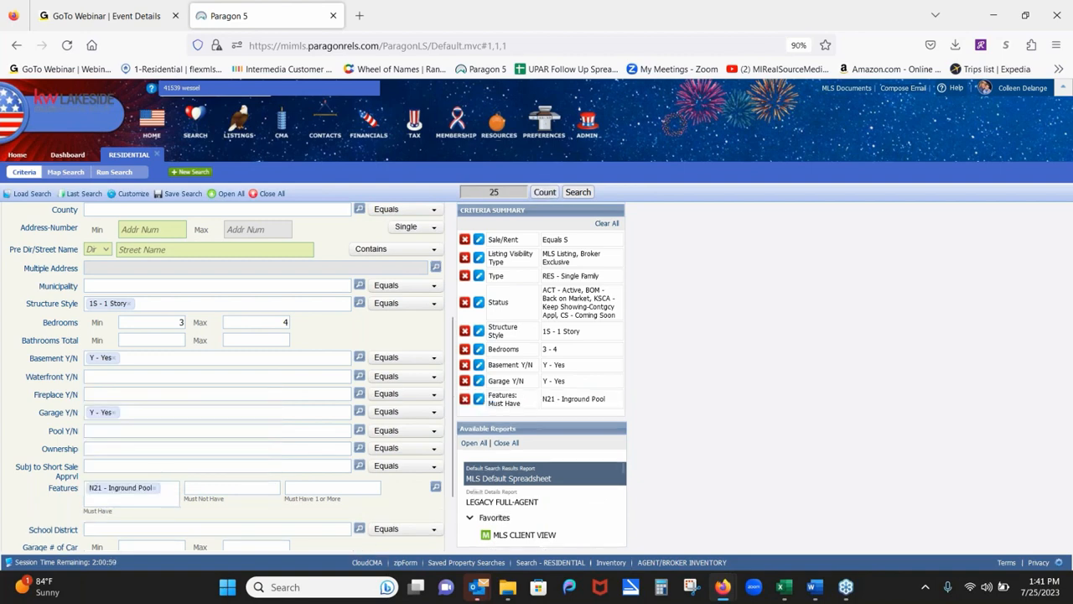
left_click(153, 488)
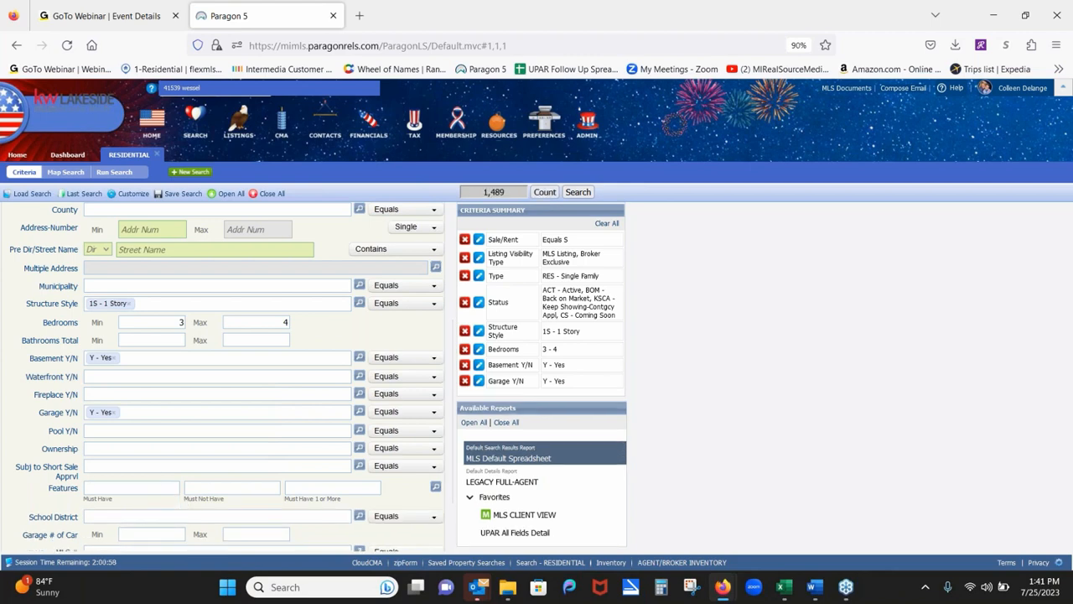
Add then delete ZI8 - Septic under Must Not Have, and type 'pol' in Must Have 1 or More.
left_click(202, 491)
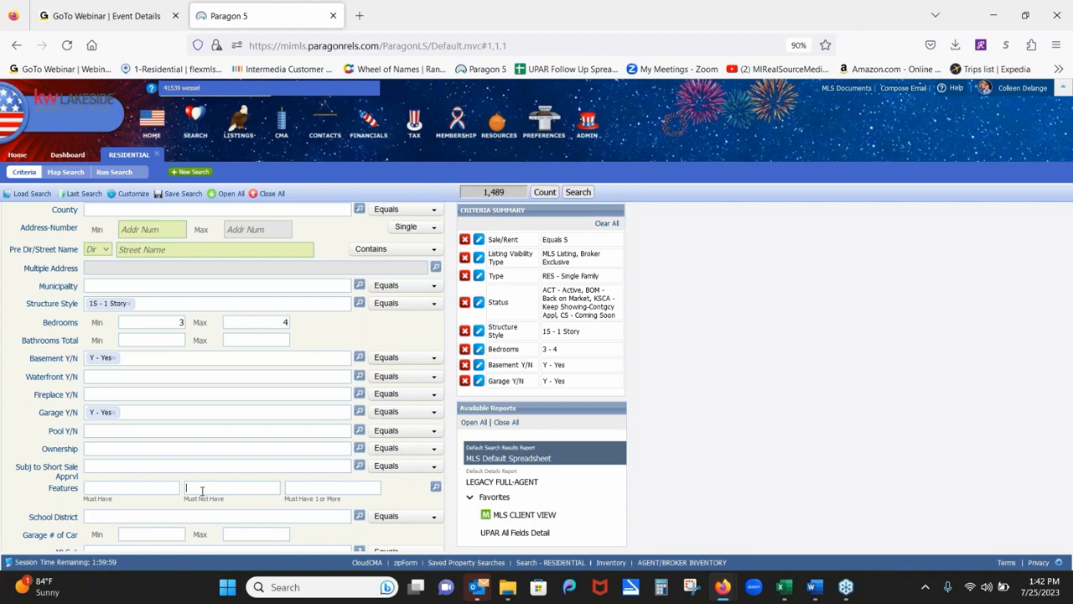
type("sept")
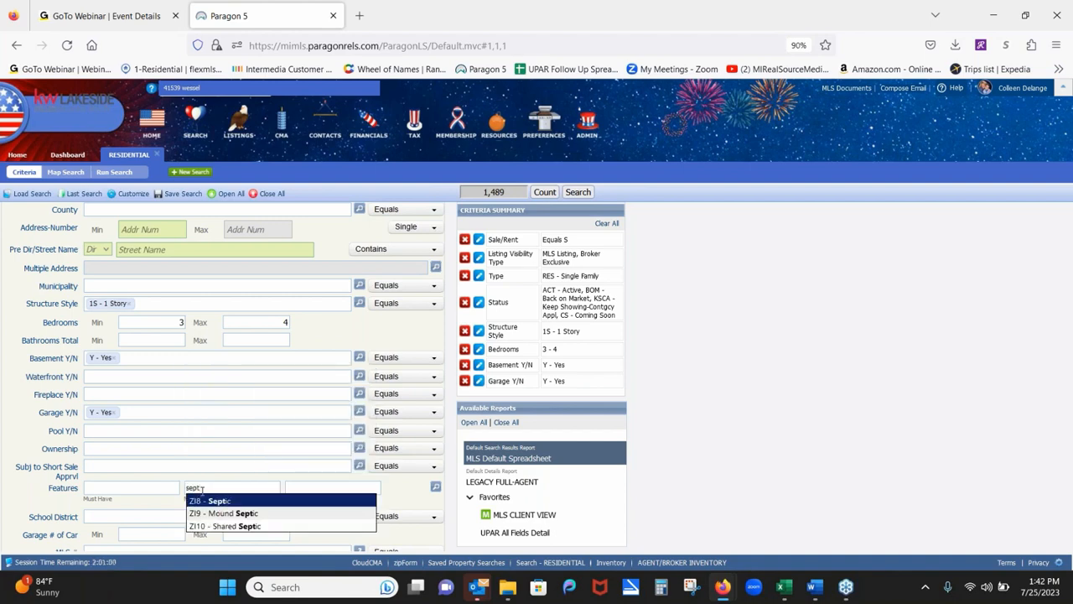
left_click(217, 501)
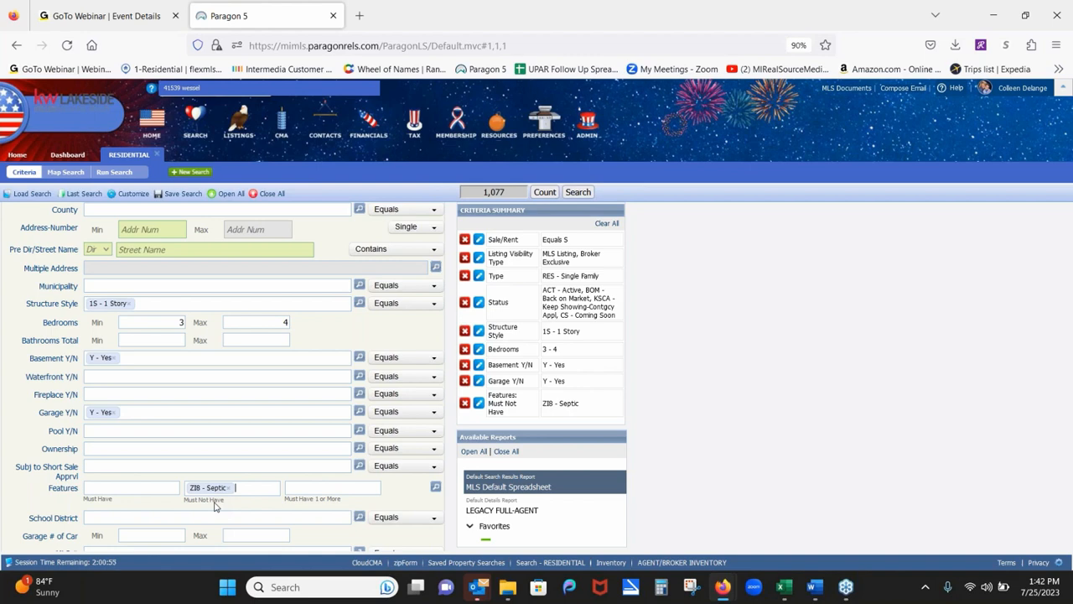
key("BackSpace")
key("BackSpace")
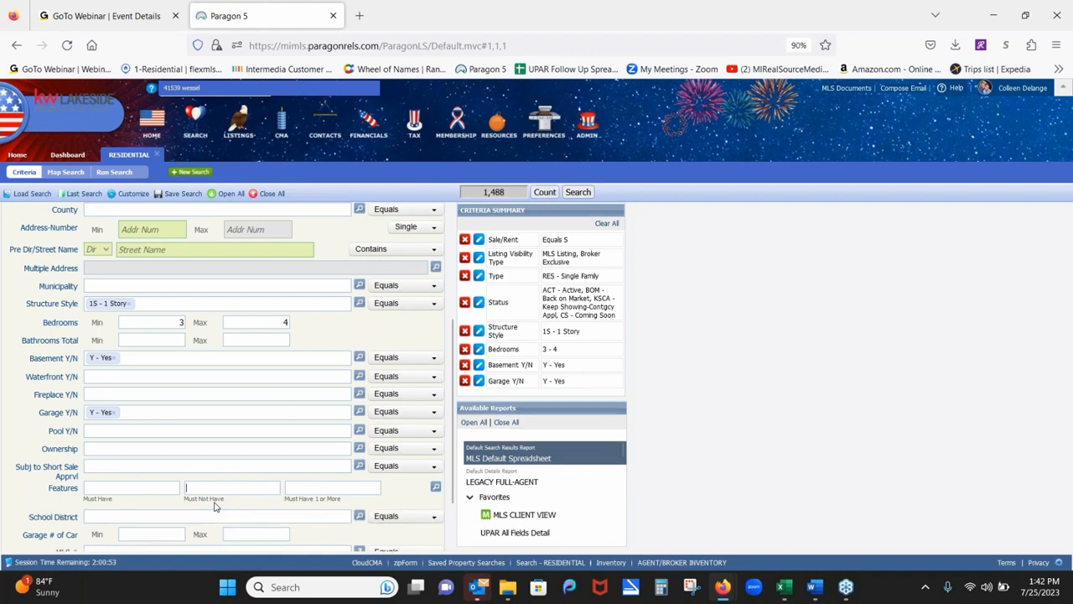
left_click(317, 488)
type("pol")
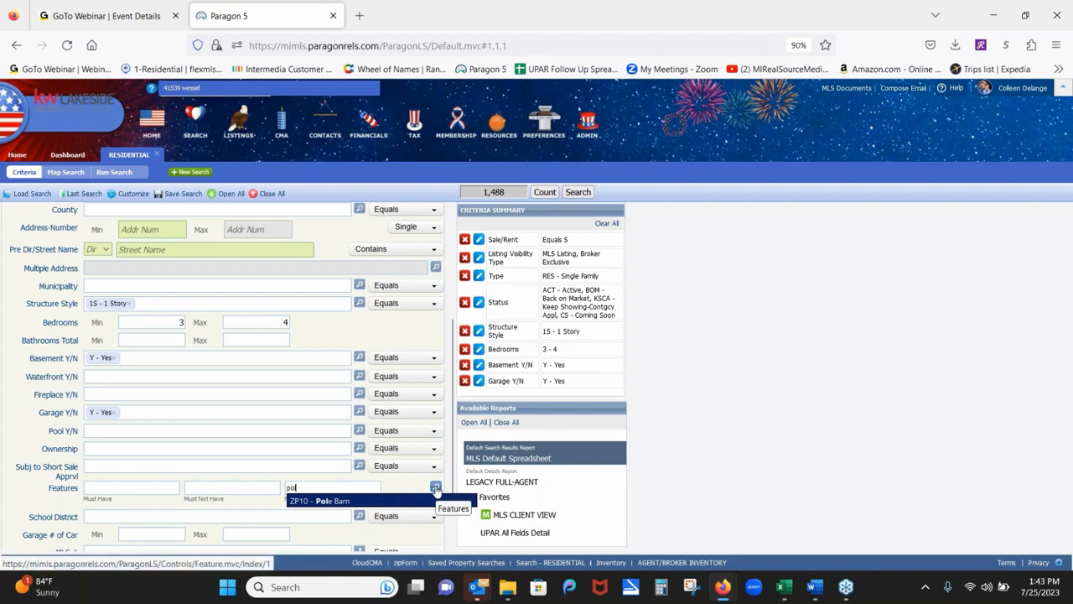
Require D5 - Finished basement and R4 - Attached Garage as Must Have features.
left_click(435, 487)
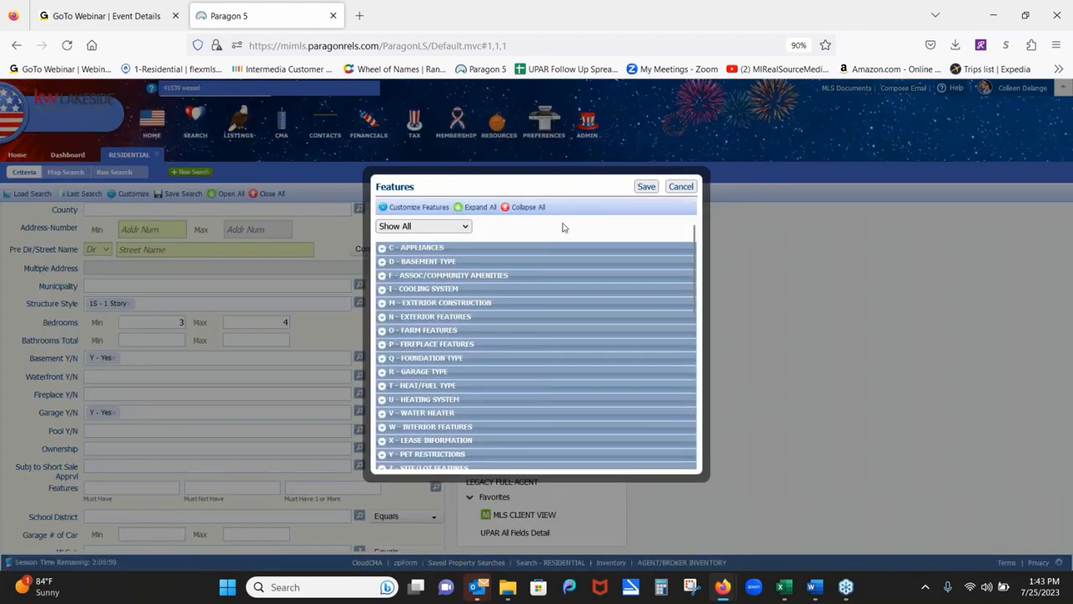
left_click(382, 262)
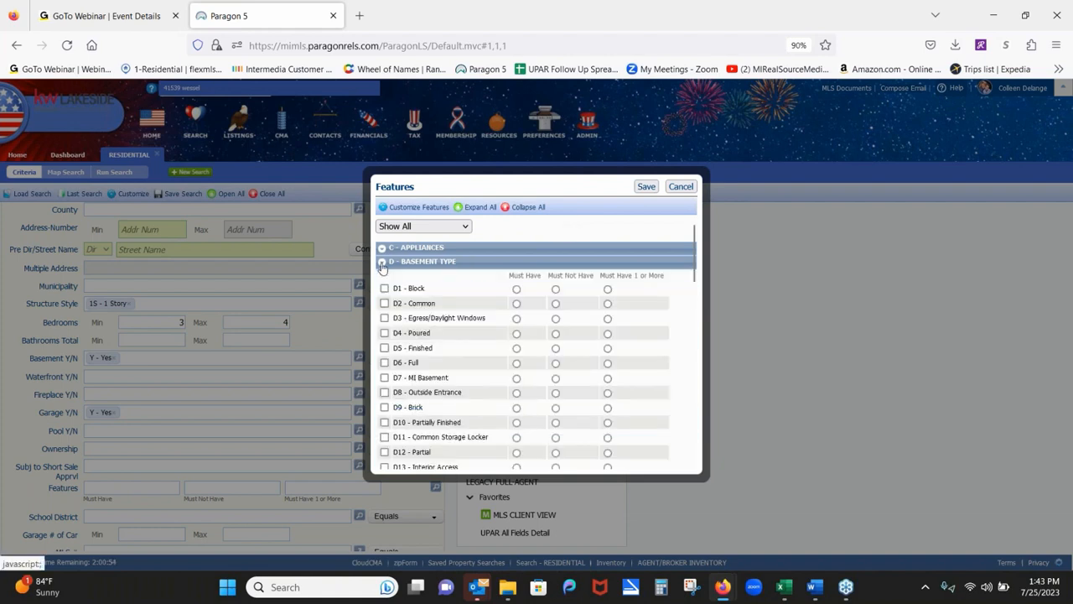
left_click(517, 347)
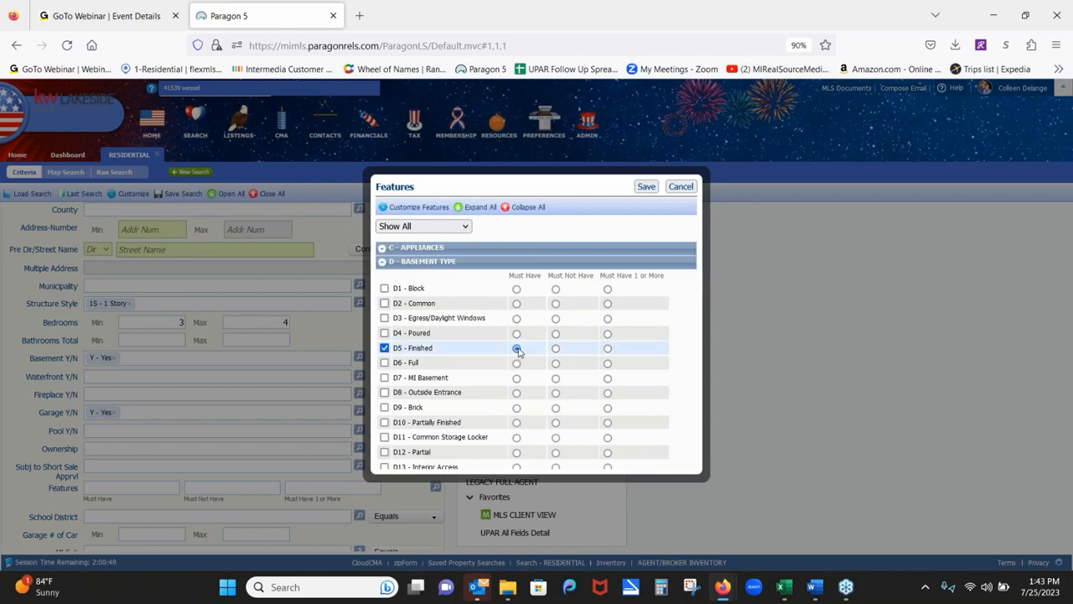
left_click(382, 263)
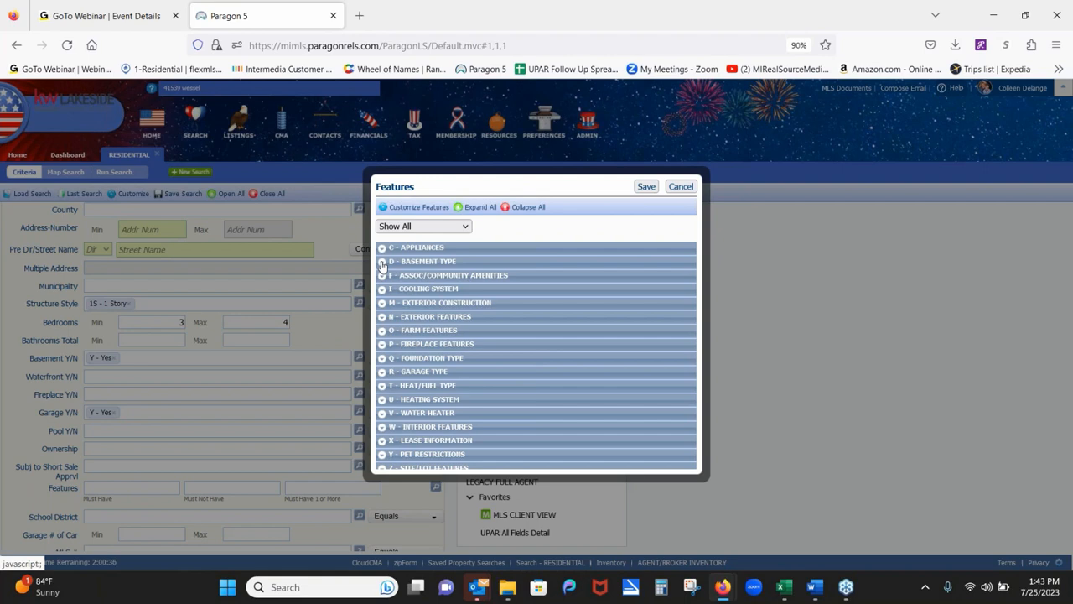
left_click(383, 374)
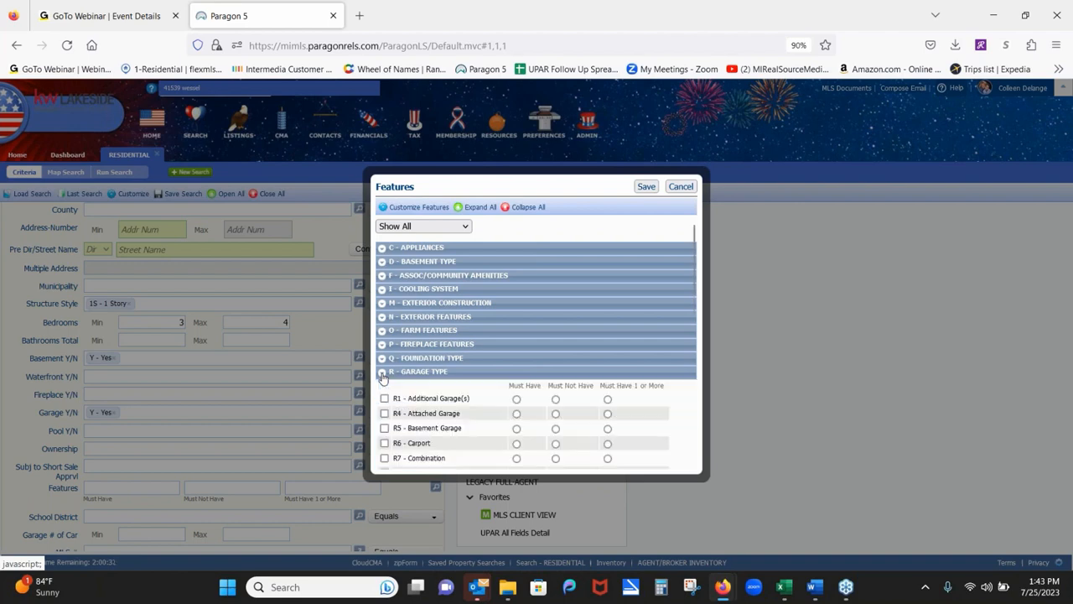
left_click(516, 414)
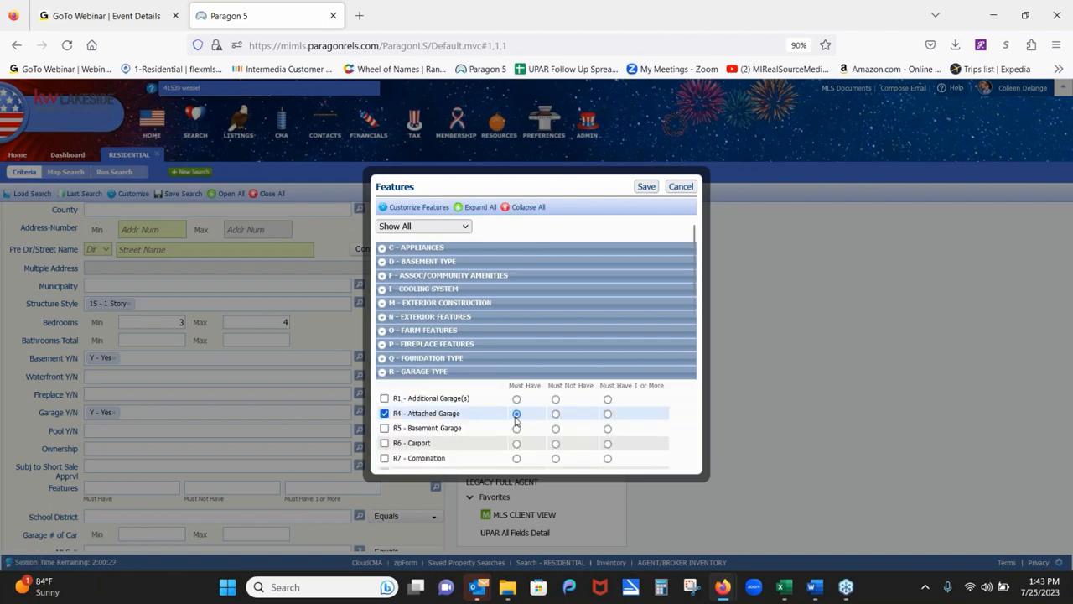
left_click(647, 187)
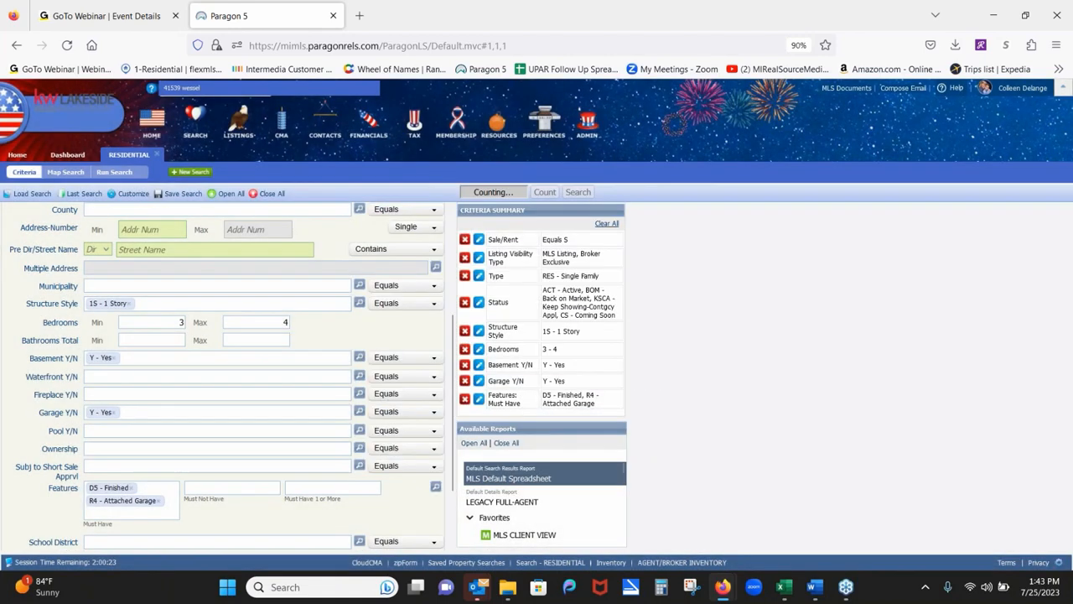
left_click(436, 491)
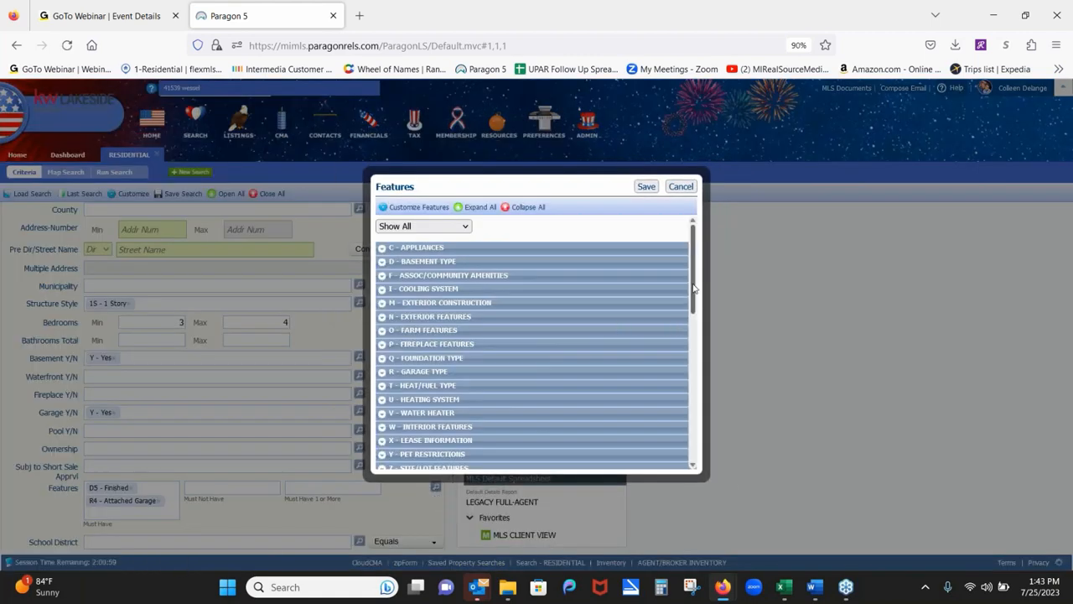
Scroll the Features list, expand and collapse ZC - Financial Terms, then expand ZU - Water Features.
left_click_drag(694, 288, 692, 378)
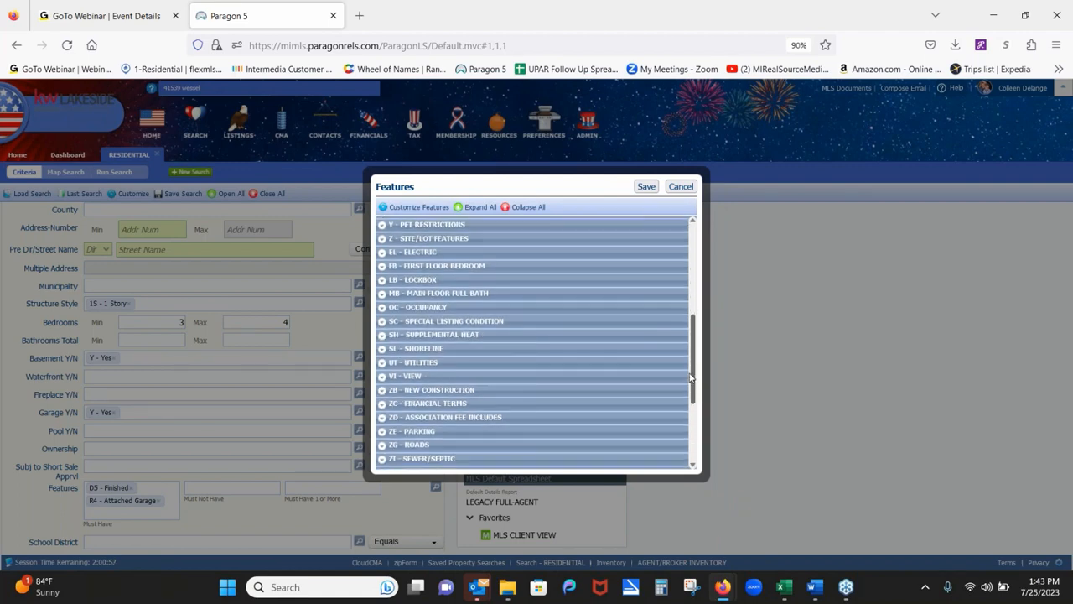
left_click(382, 404)
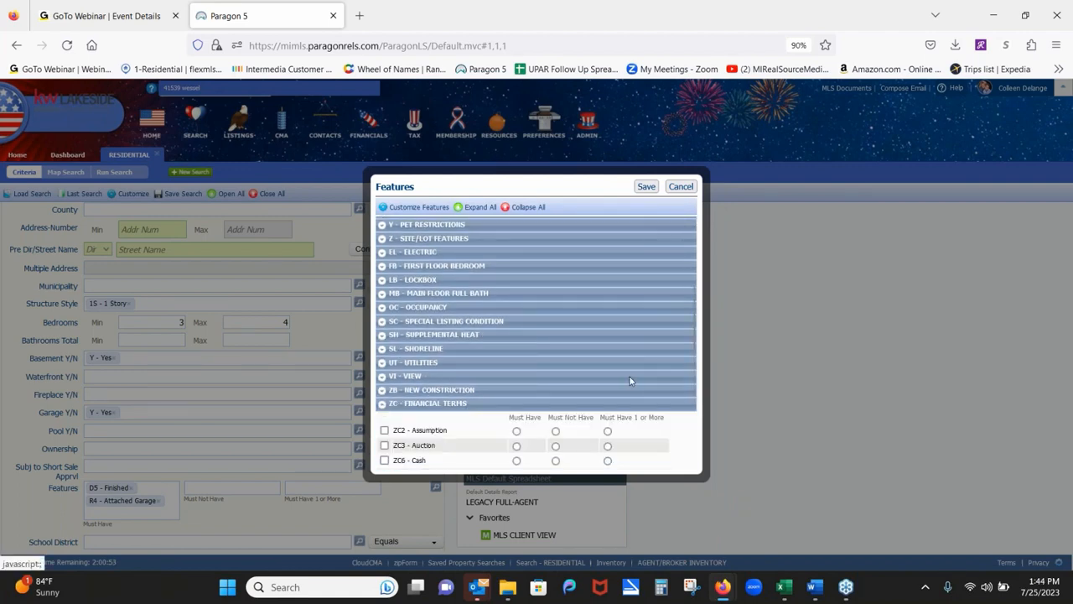
left_click_drag(692, 334, 683, 365)
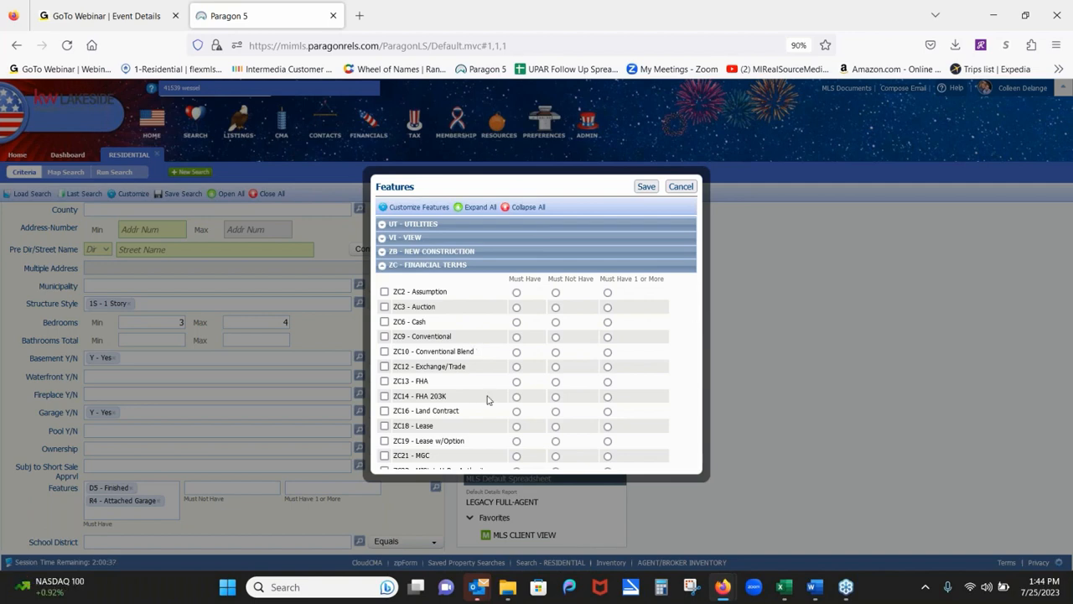
left_click(381, 270)
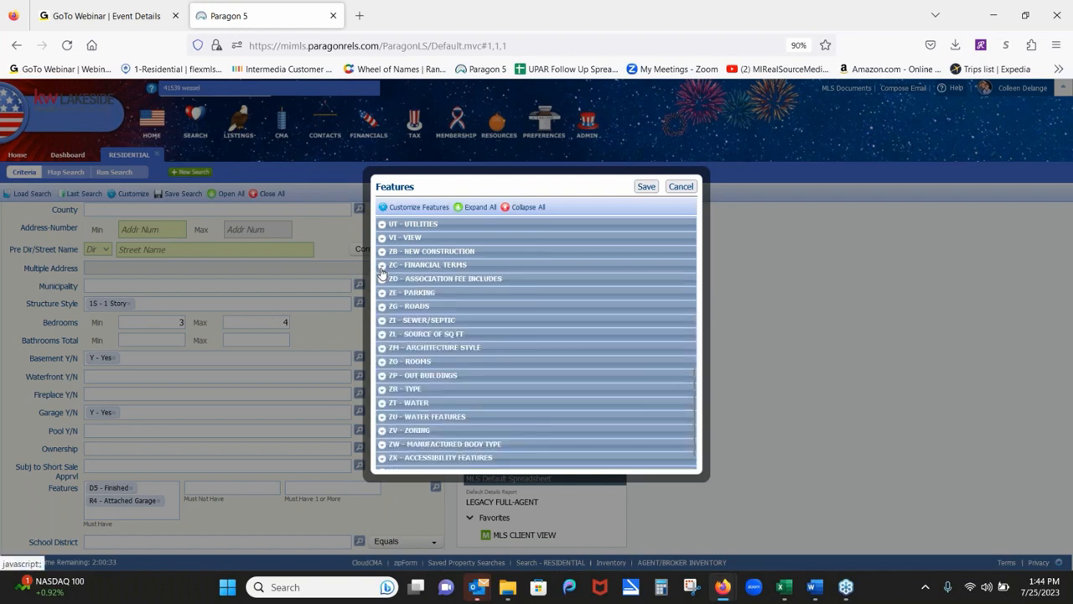
left_click(382, 420)
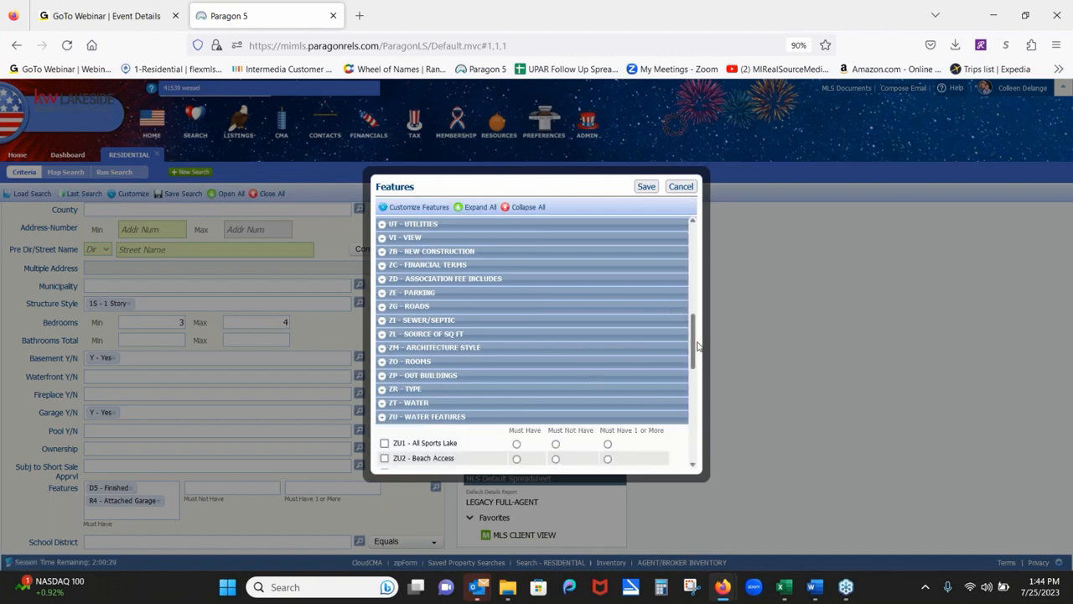
left_click_drag(694, 337, 691, 389)
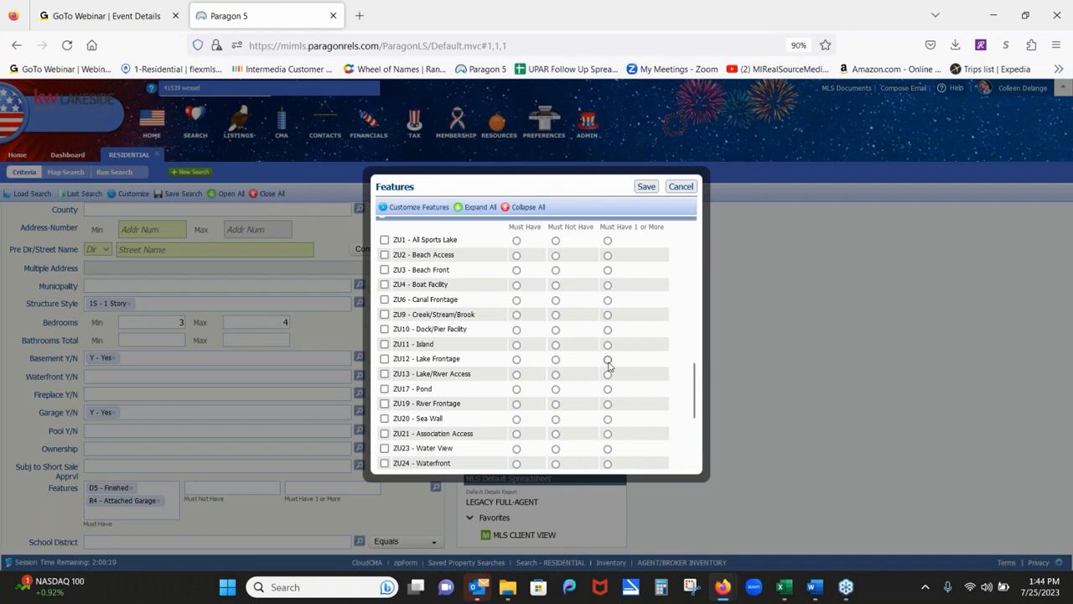
Mark Lake Frontage, Lake/River Access, River Frontage and Sea Wall as required water features.
left_click(515, 361)
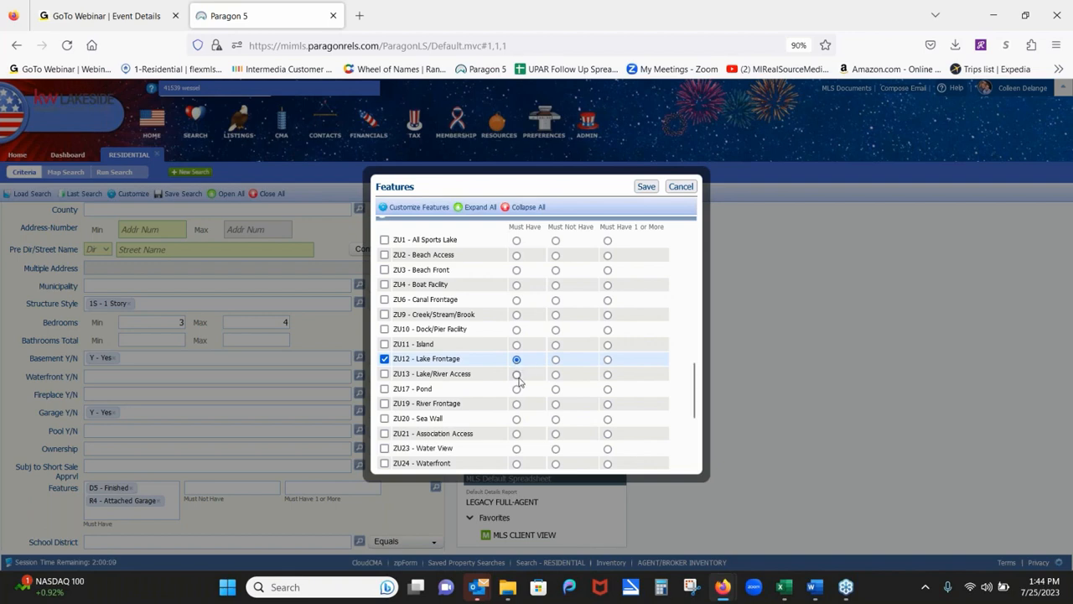
left_click(516, 375)
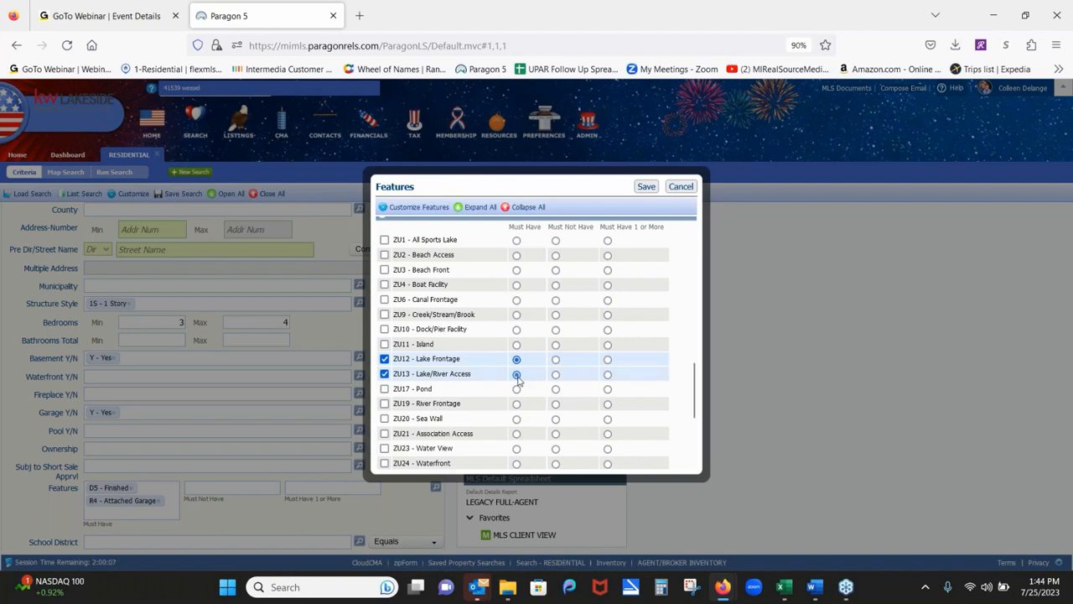
left_click(517, 405)
left_click(517, 420)
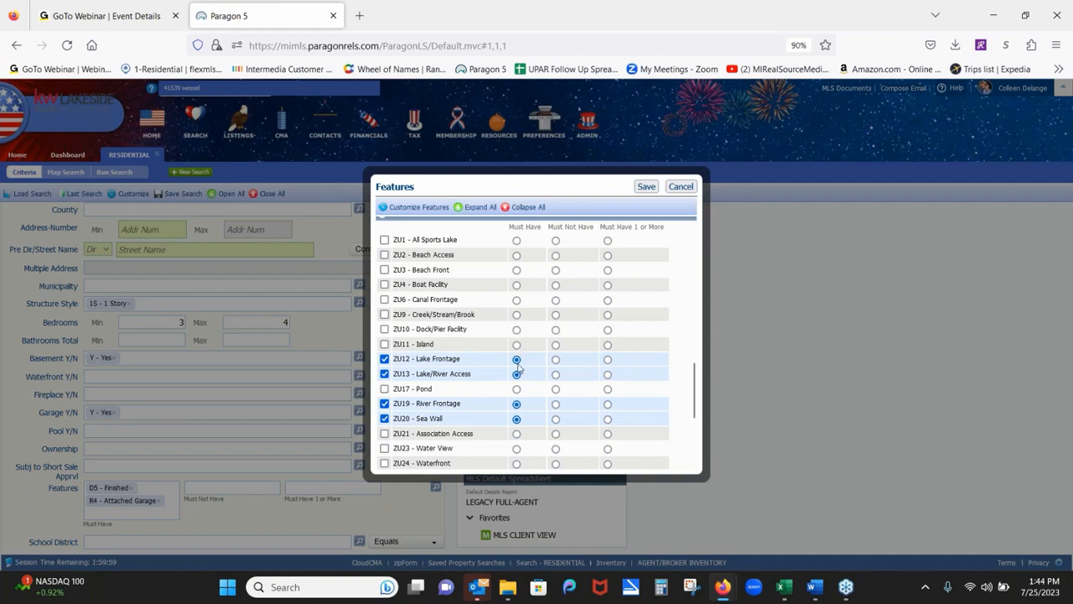
Make those four, plus Waterfront and Canal Frontage, Must Have 1 or More, then cancel the list.
left_click(608, 360)
left_click(608, 375)
left_click(607, 405)
left_click(607, 421)
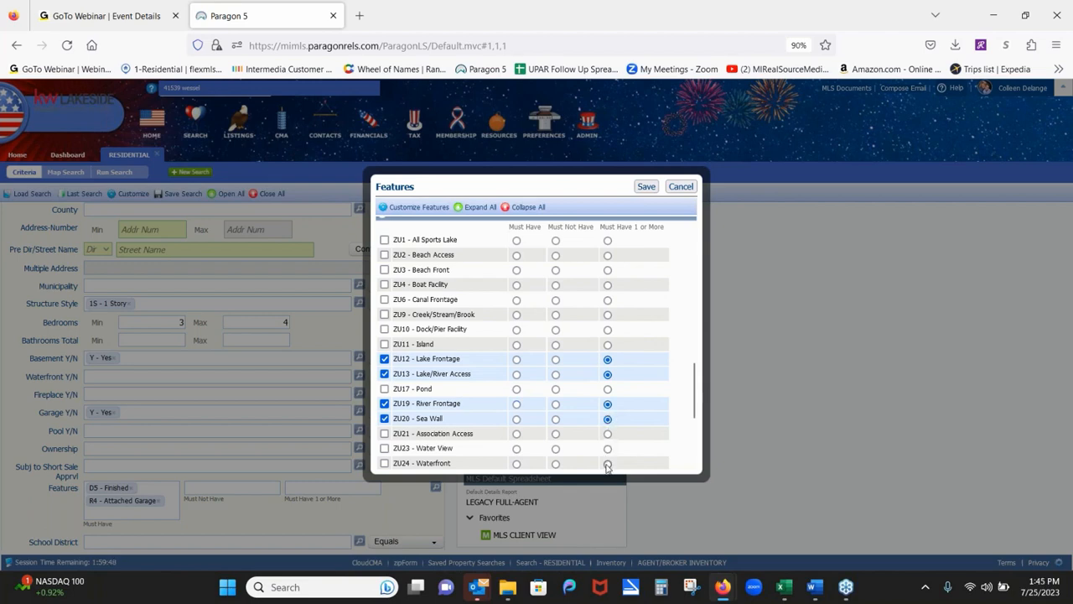
left_click(607, 465)
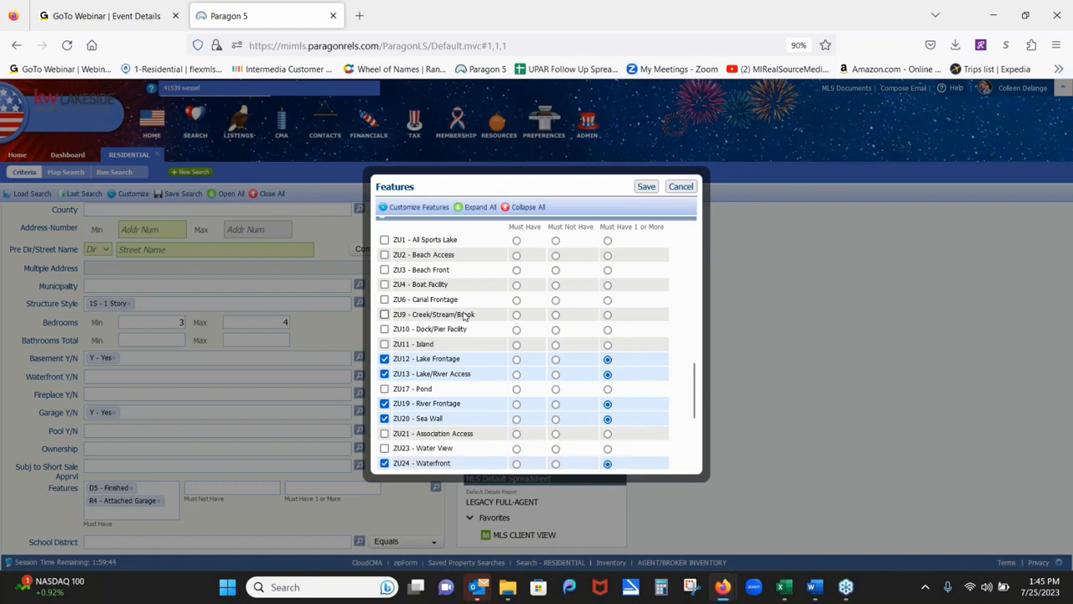
left_click(607, 301)
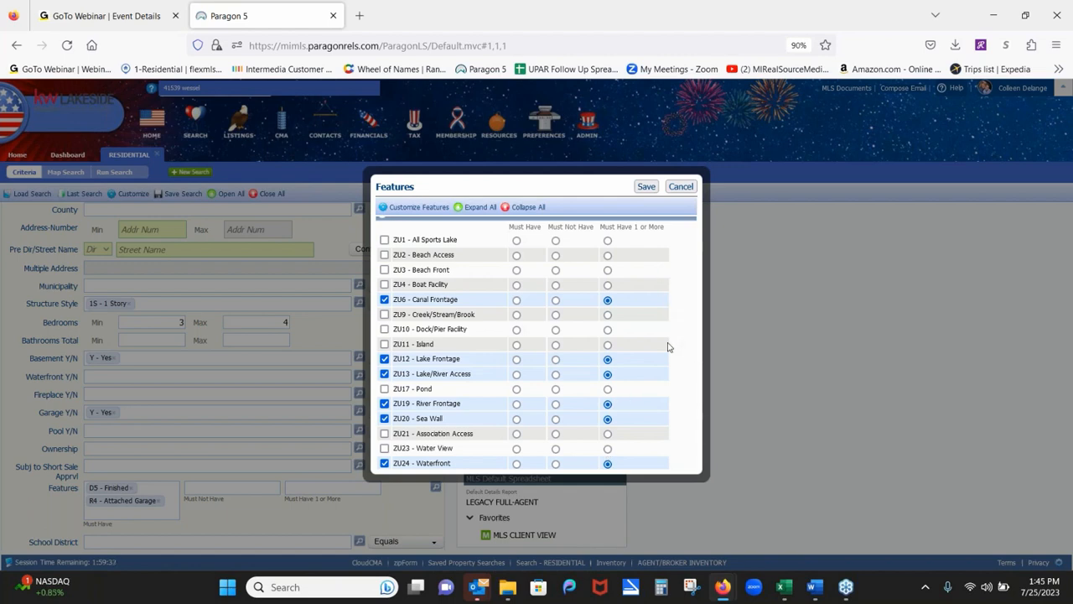
left_click(679, 187)
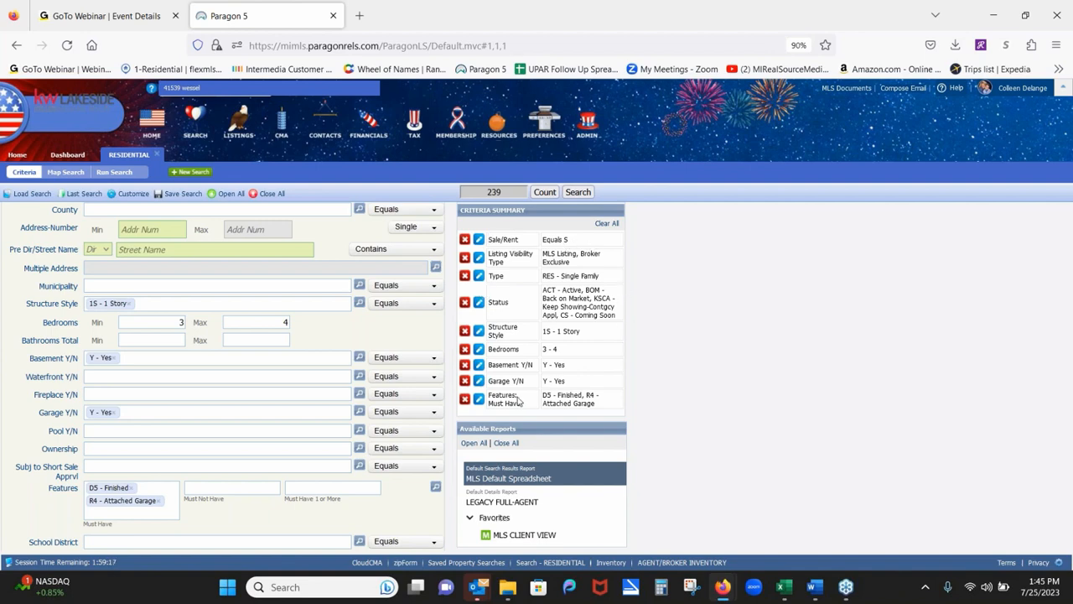
left_click(464, 399)
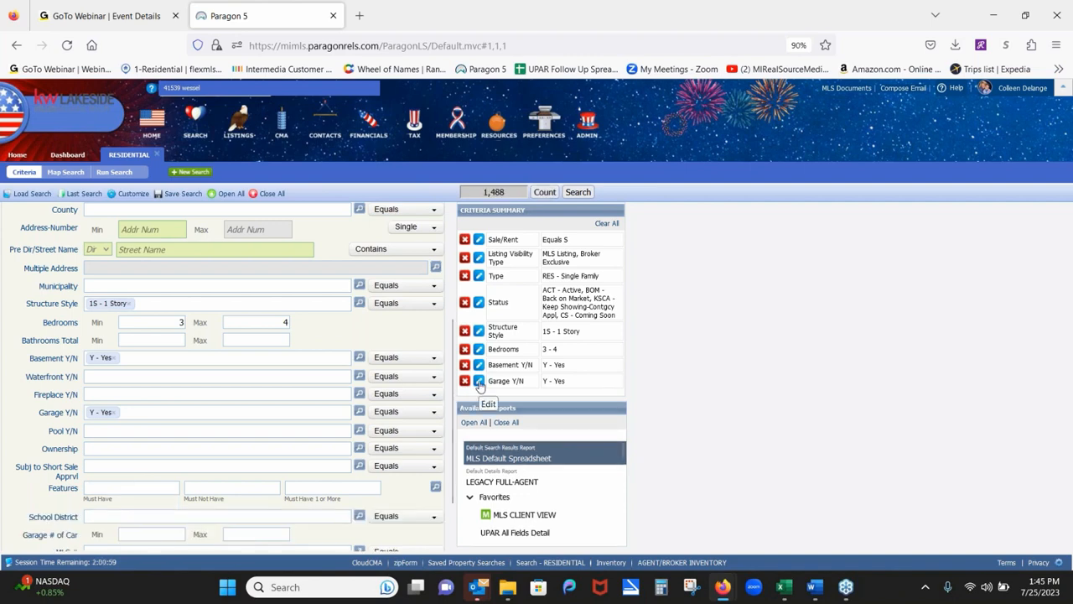
scroll(204, 428, "down", 1)
scroll(204, 428, "down", 3)
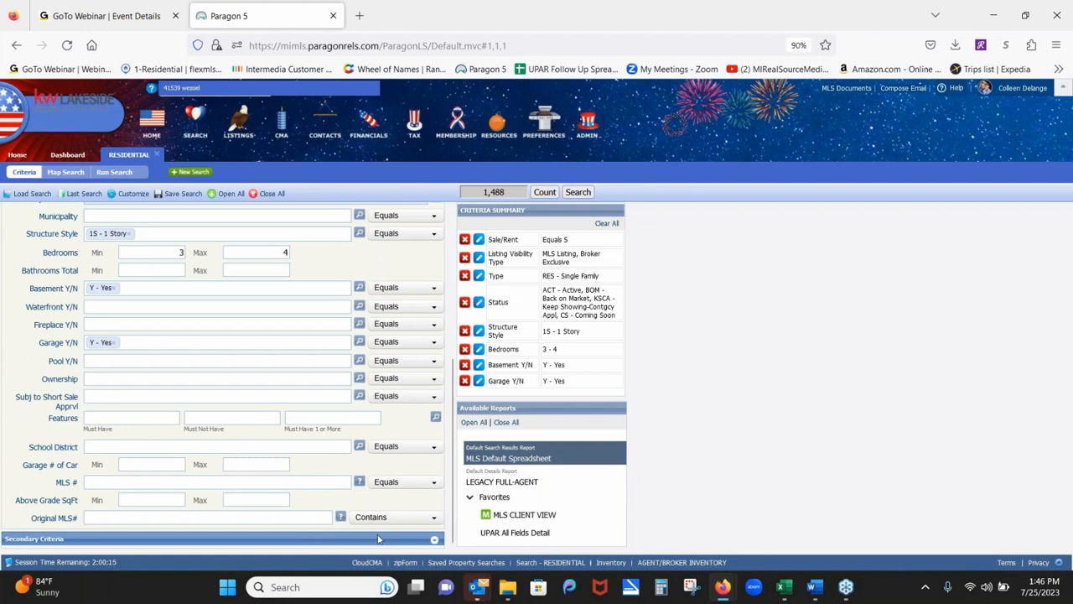
left_click(434, 542)
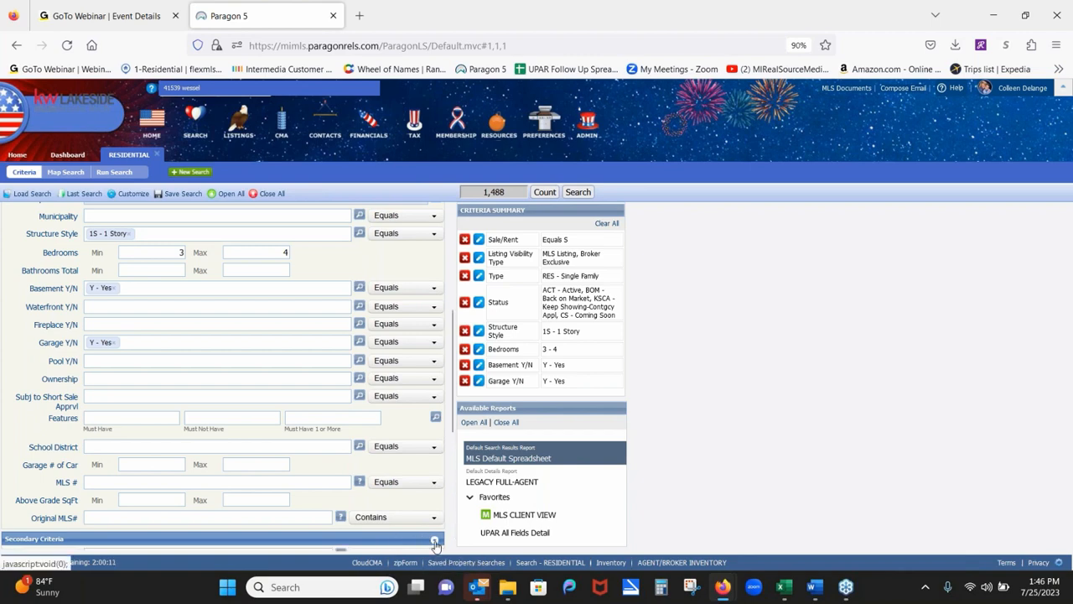
left_click_drag(452, 409, 446, 487)
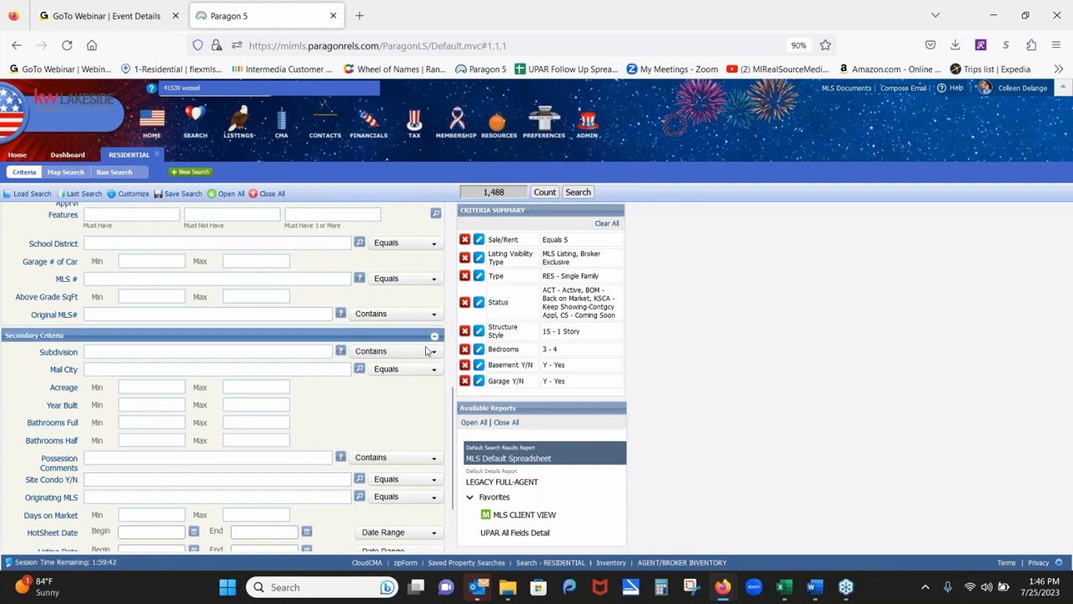
left_click_drag(453, 402, 423, 189)
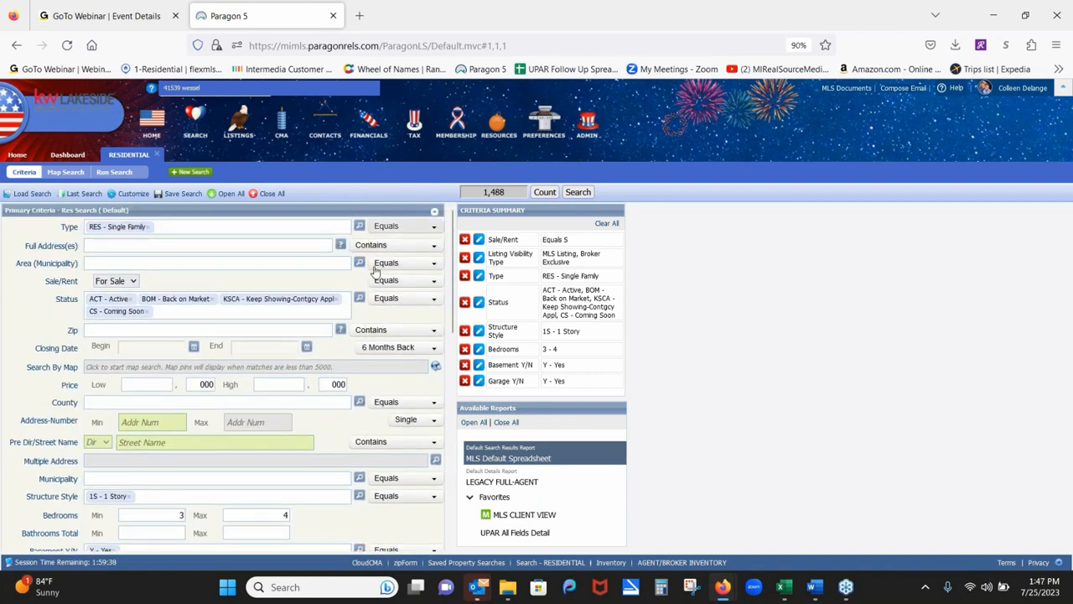
left_click(124, 199)
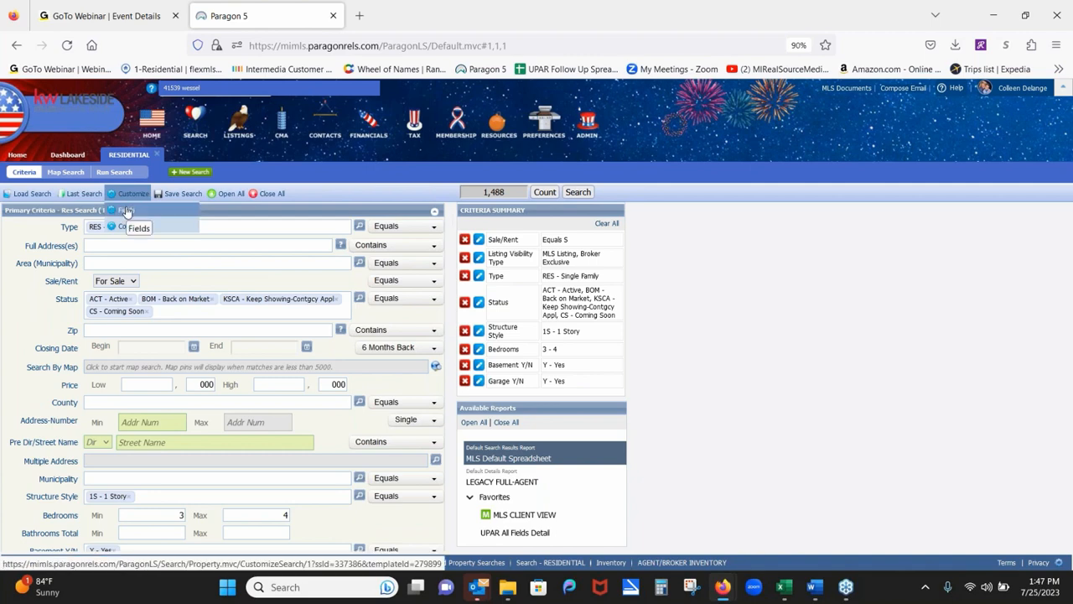
left_click(129, 230)
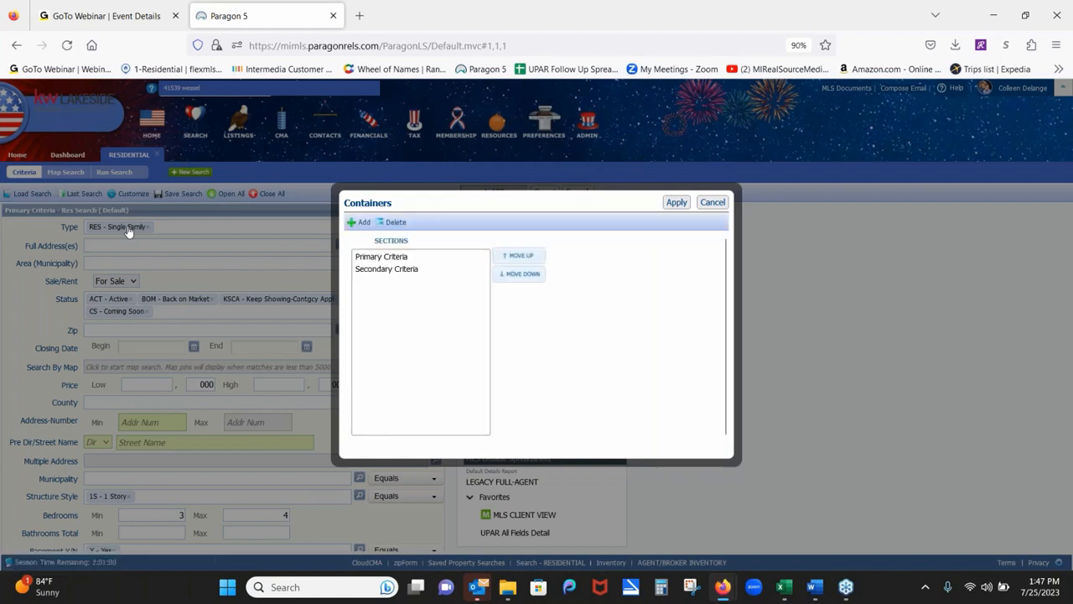
left_click(374, 276)
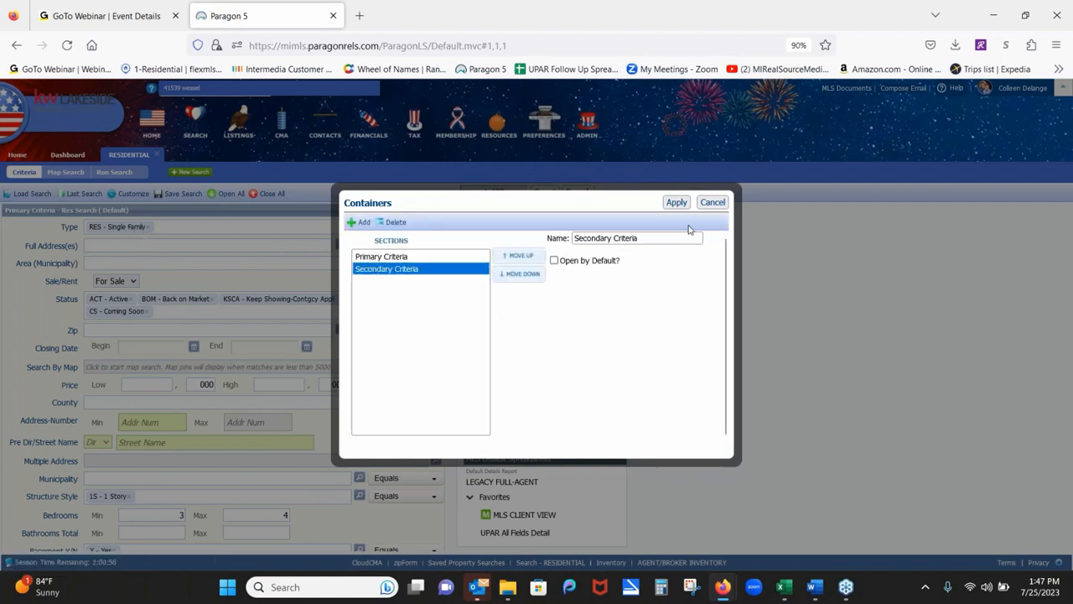
left_click(554, 261)
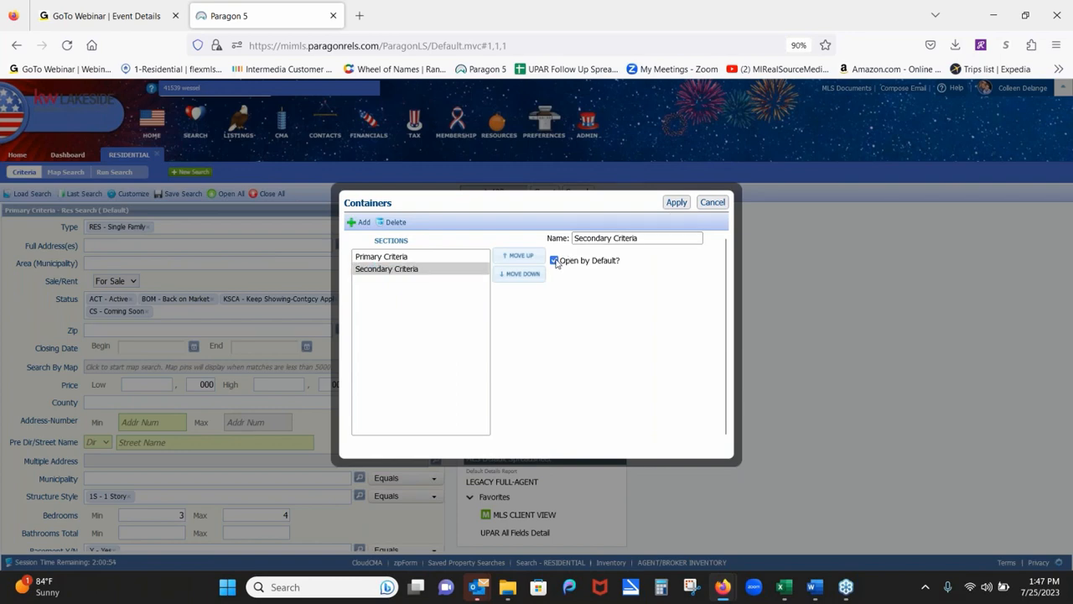
left_click(422, 270)
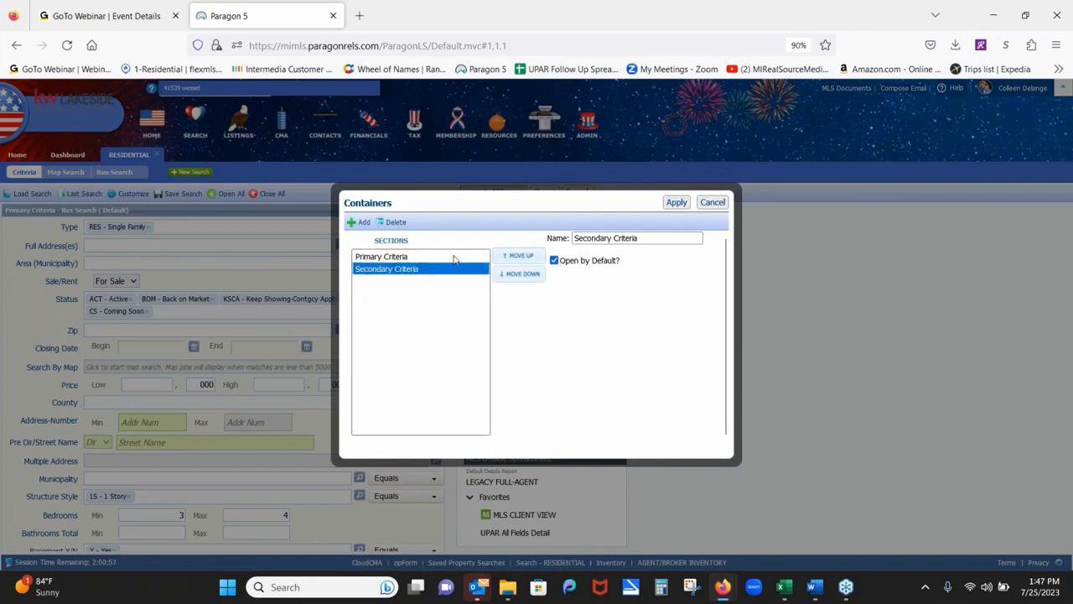
left_click(719, 205)
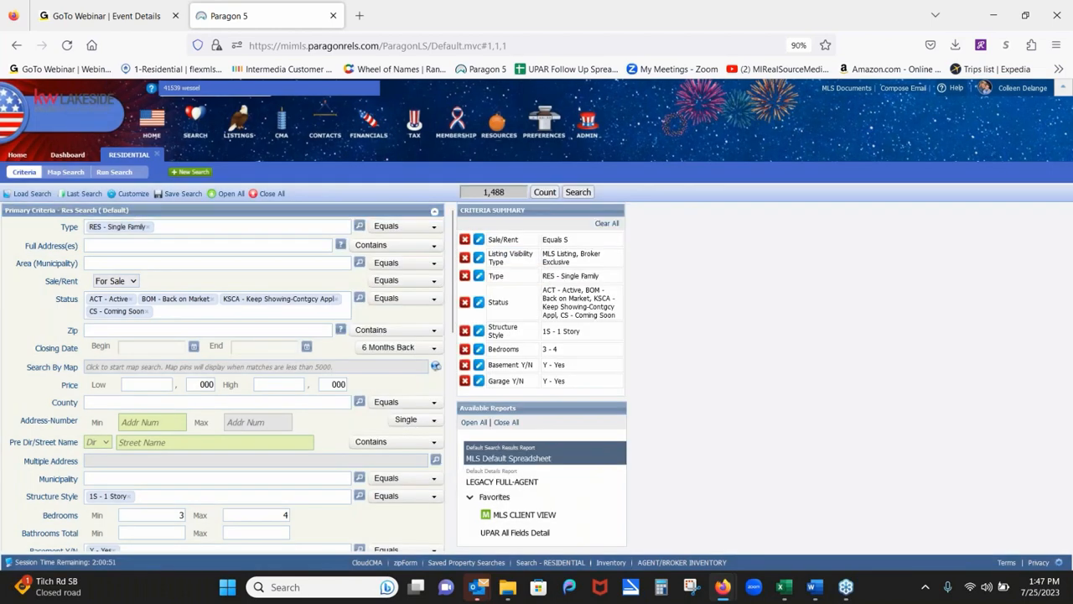
Remove Year Built from the Secondary Criteria fields.
left_click(128, 212)
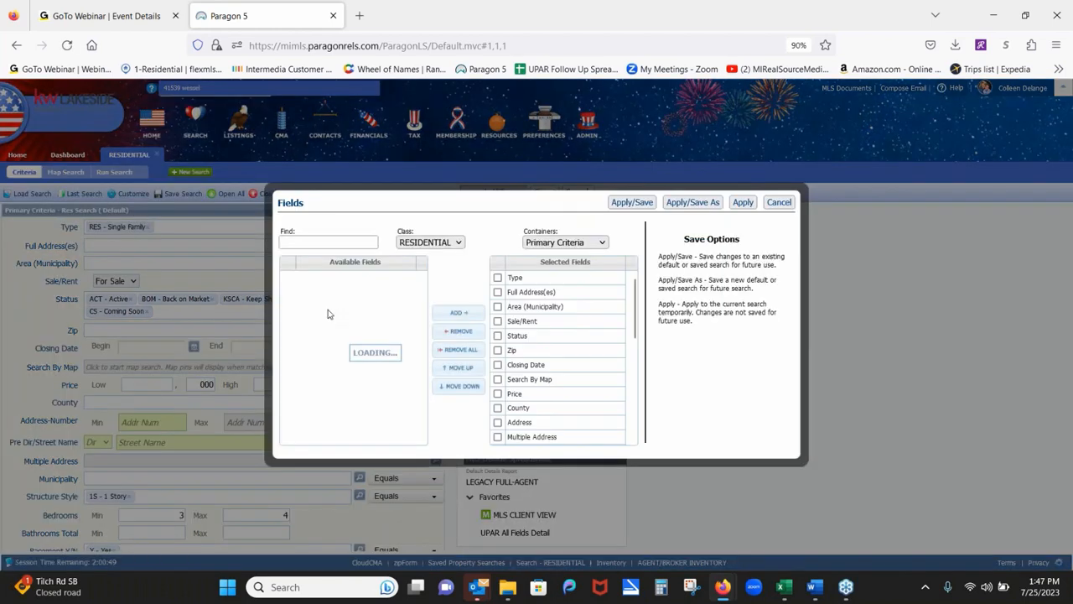
left_click(570, 243)
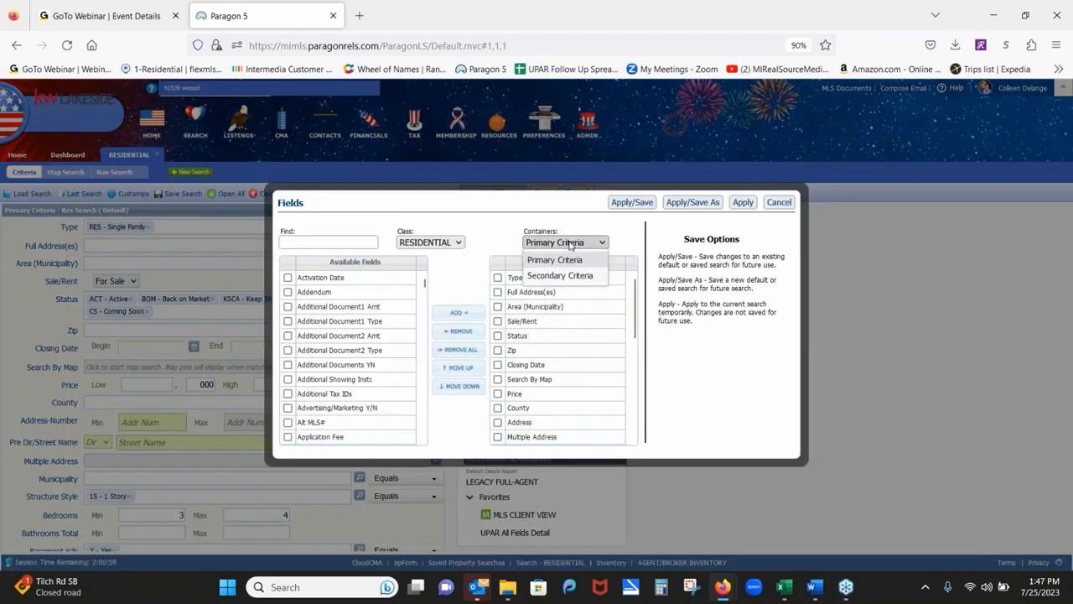
left_click(578, 282)
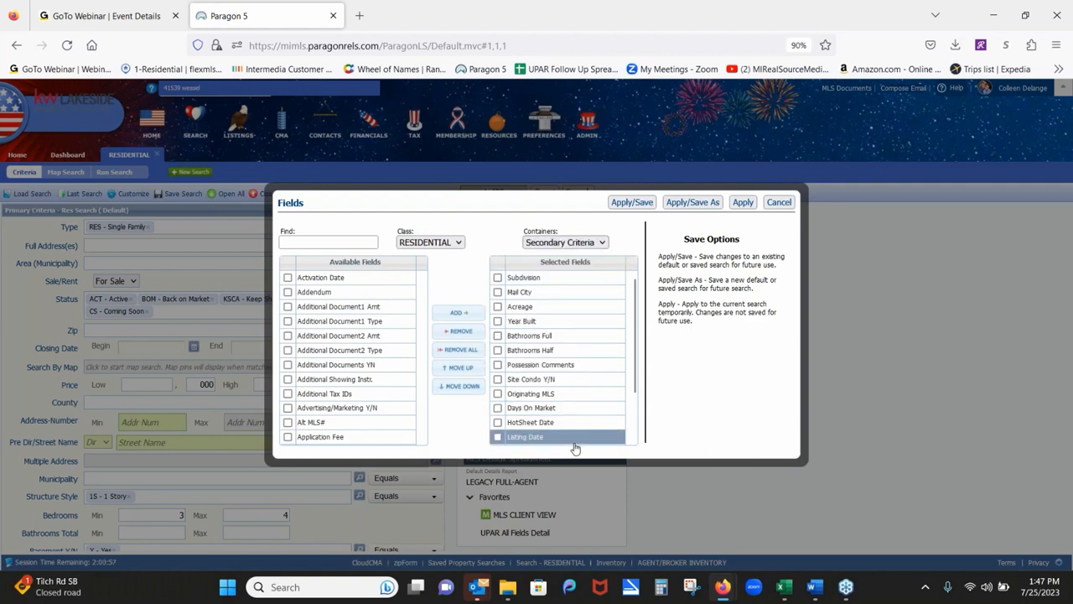
left_click(498, 322)
left_click(465, 333)
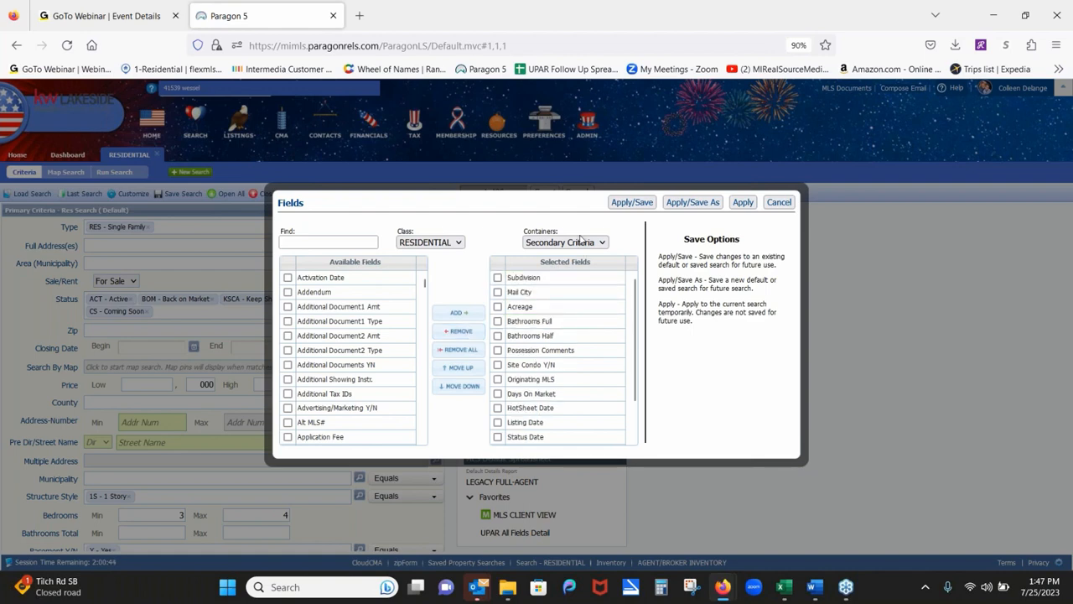
Add Year Built to Primary Criteria via a 'year' filter and place it above School District.
left_click(581, 241)
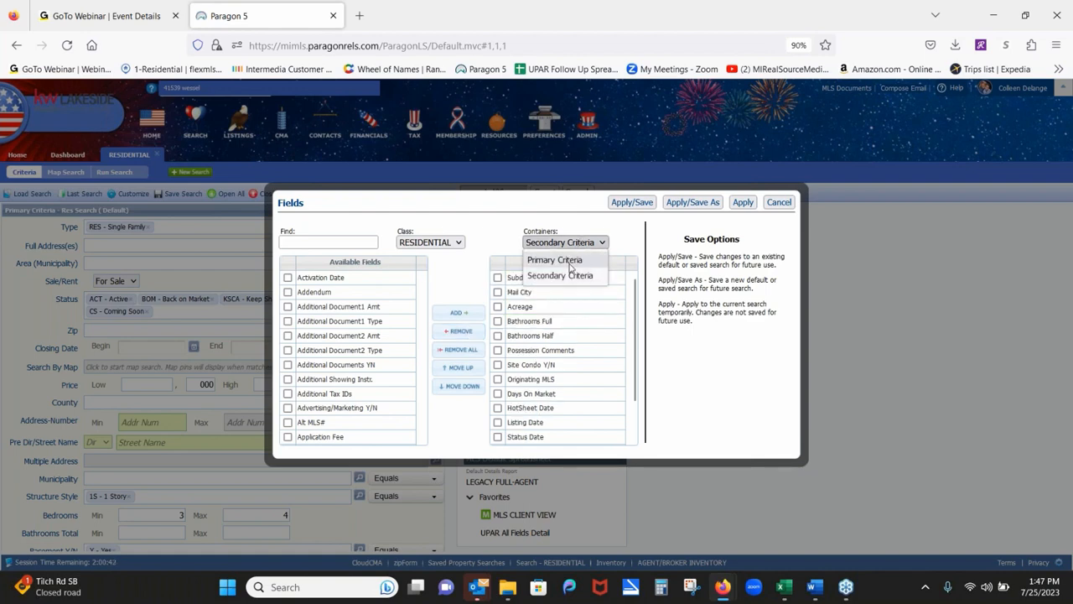
left_click(555, 260)
left_click(343, 241)
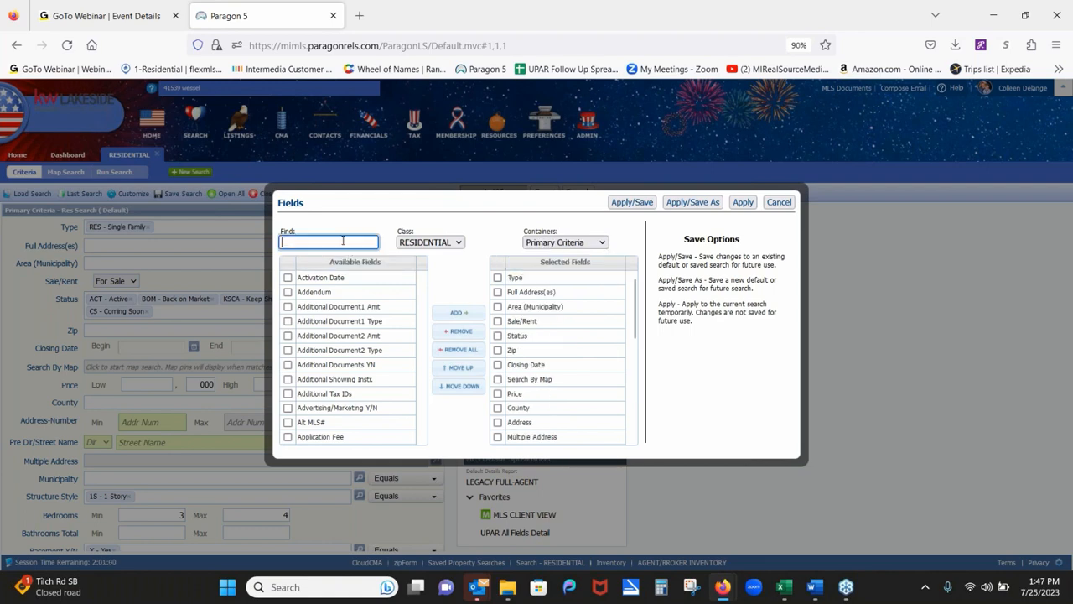
type("year")
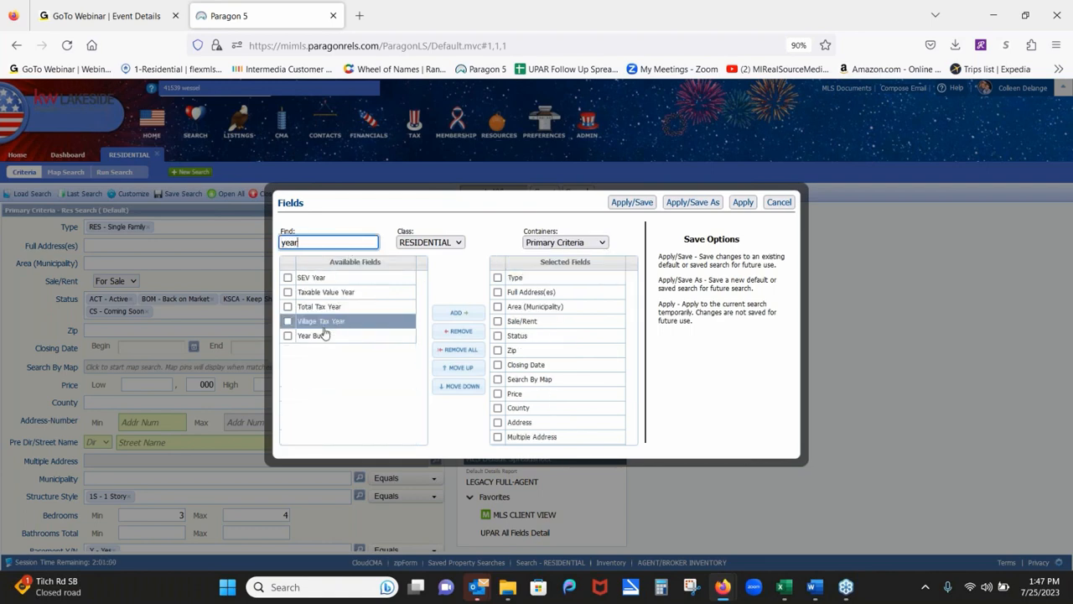
left_click(289, 336)
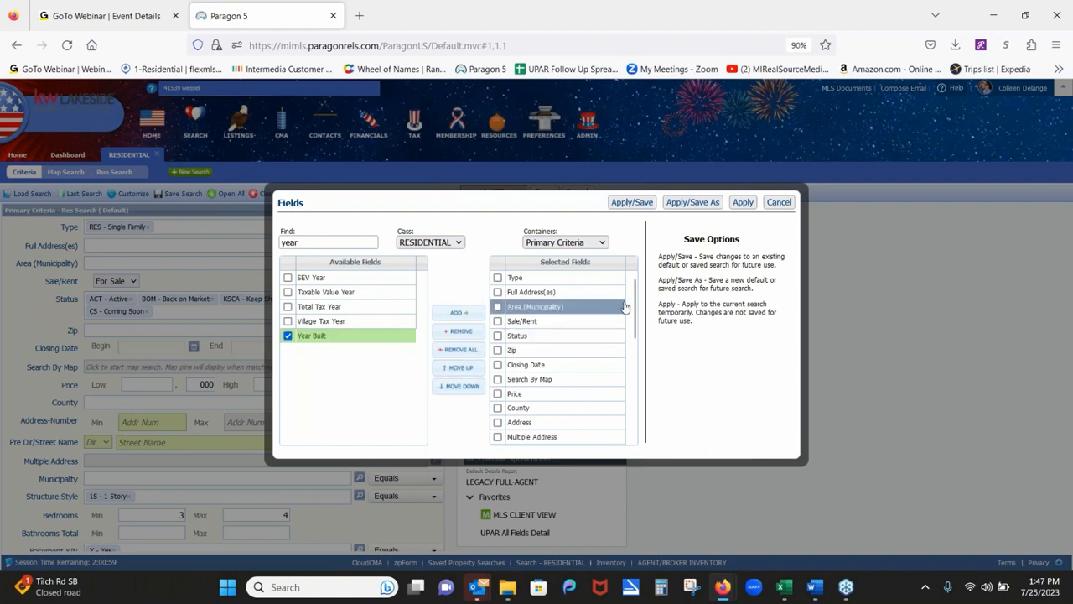
left_click(455, 315)
left_click(455, 315)
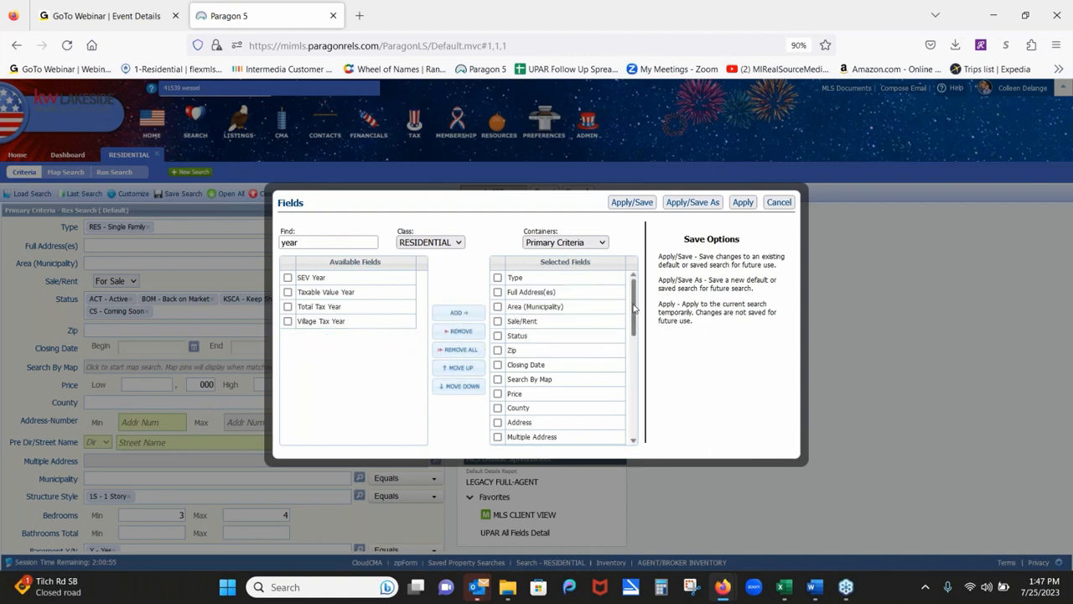
left_click_drag(635, 308, 655, 428)
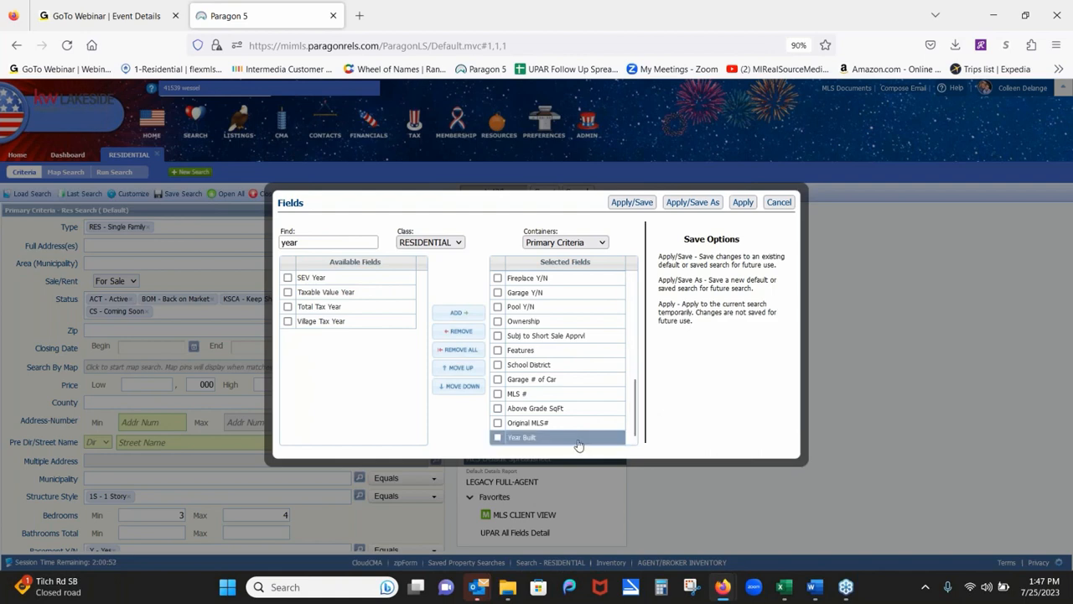
left_click_drag(577, 442, 597, 377)
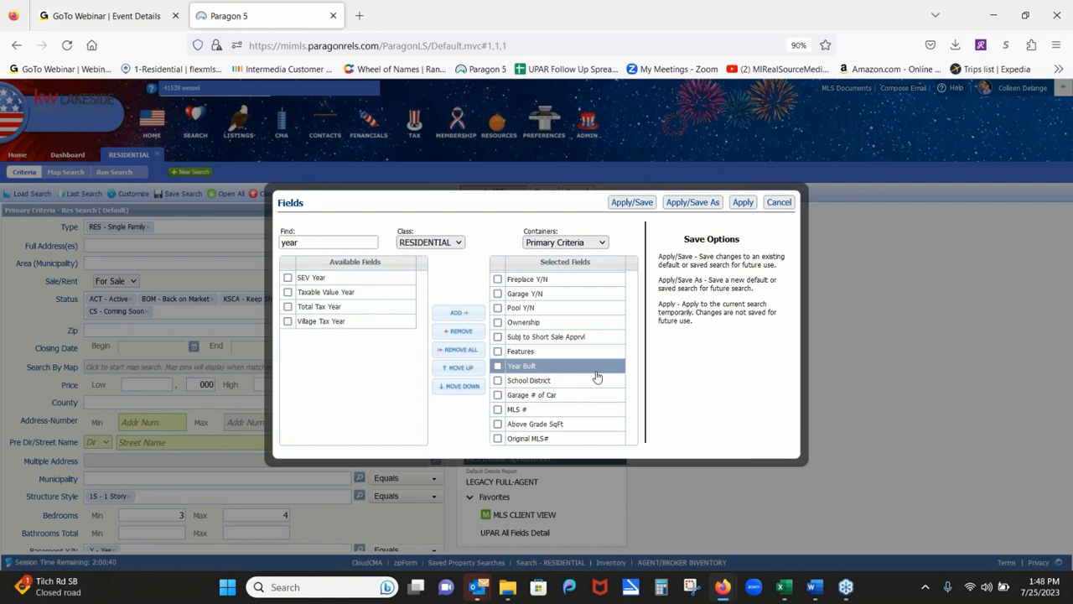
Cancel the Fields dialog and open the Area (Municipality) lookup list.
left_click(778, 202)
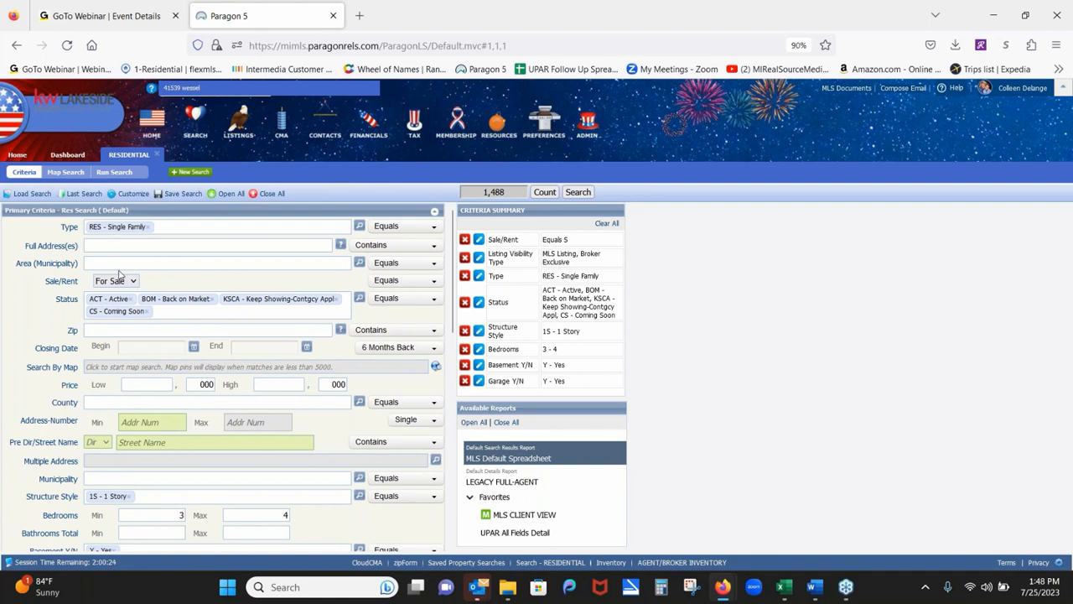
left_click(359, 266)
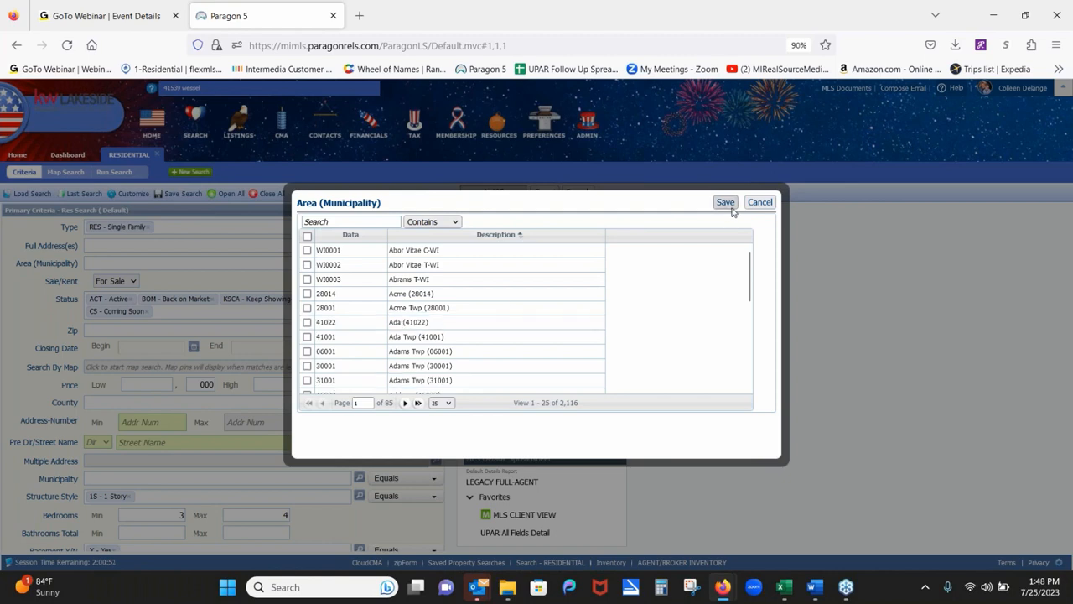
Cancel the Area (Municipality) lookup without choosing a municipality.
left_click(760, 202)
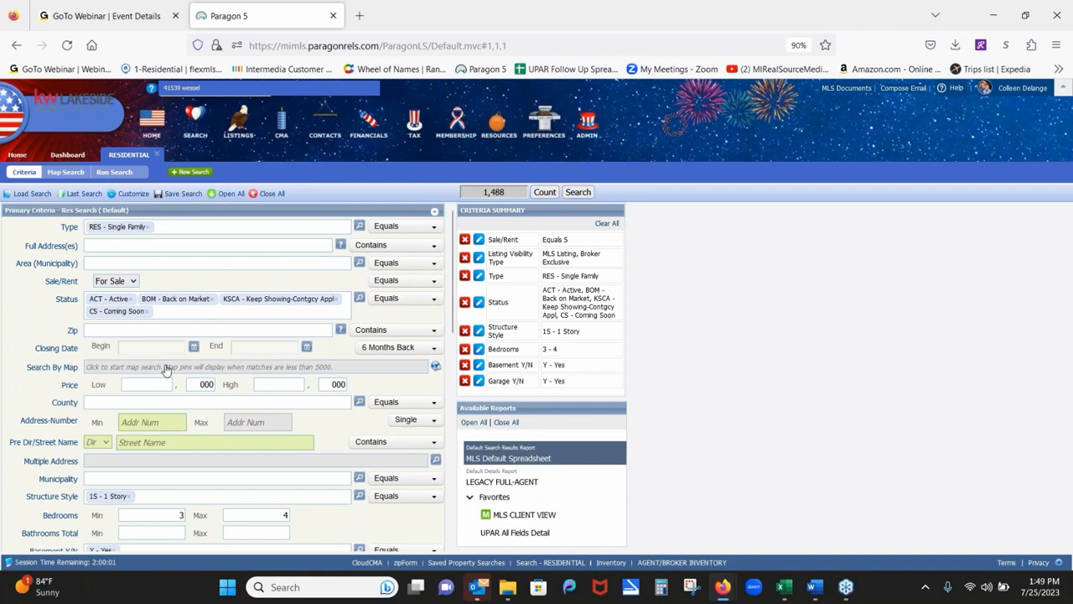
Start a map search and centre the map on the typed Sterling Heights property address.
left_click(99, 371)
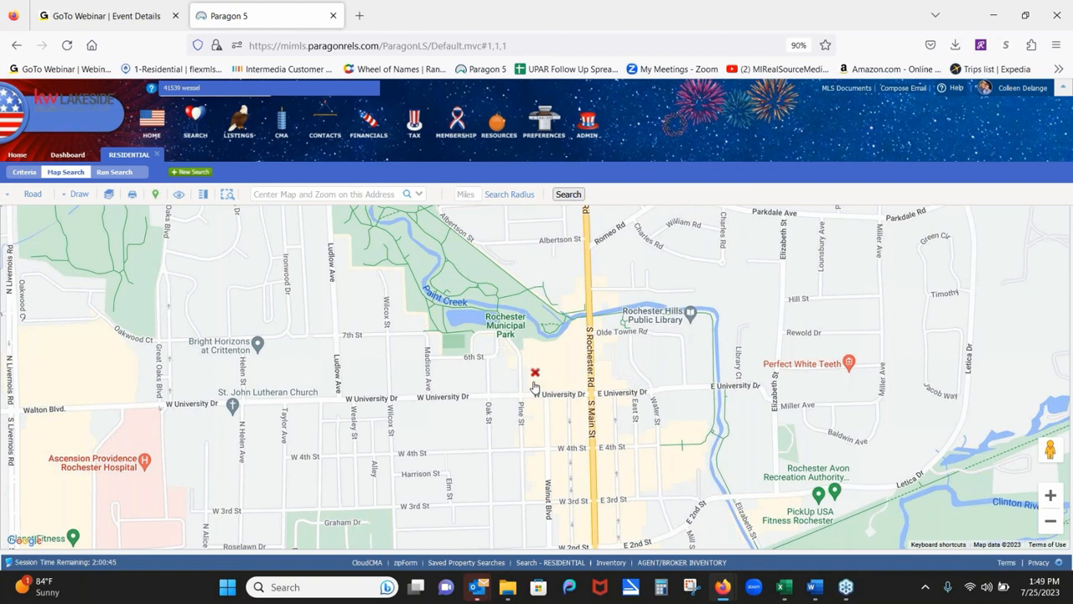
left_click(318, 195)
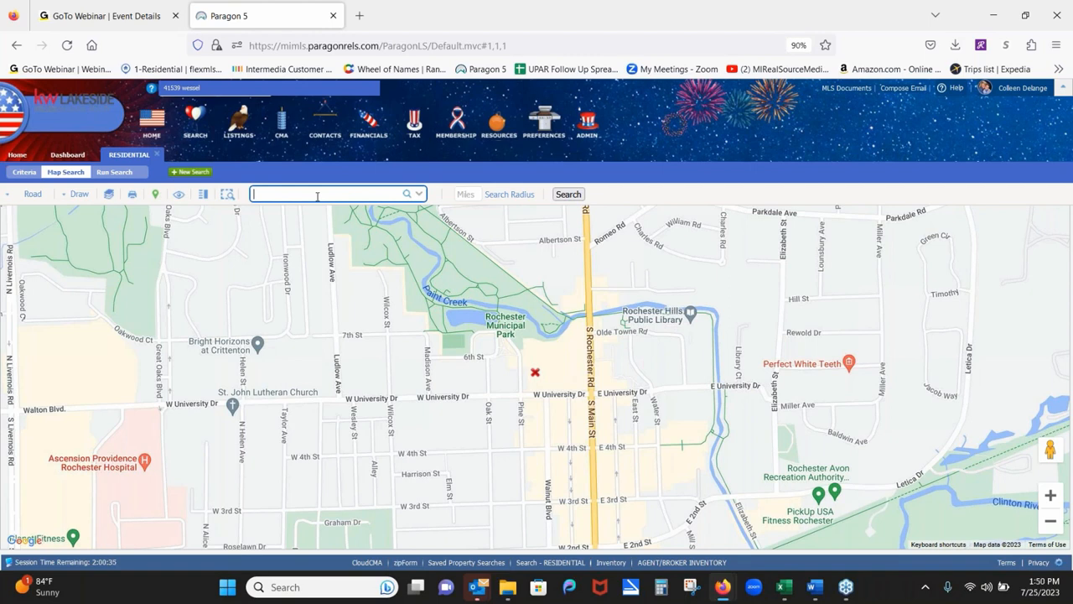
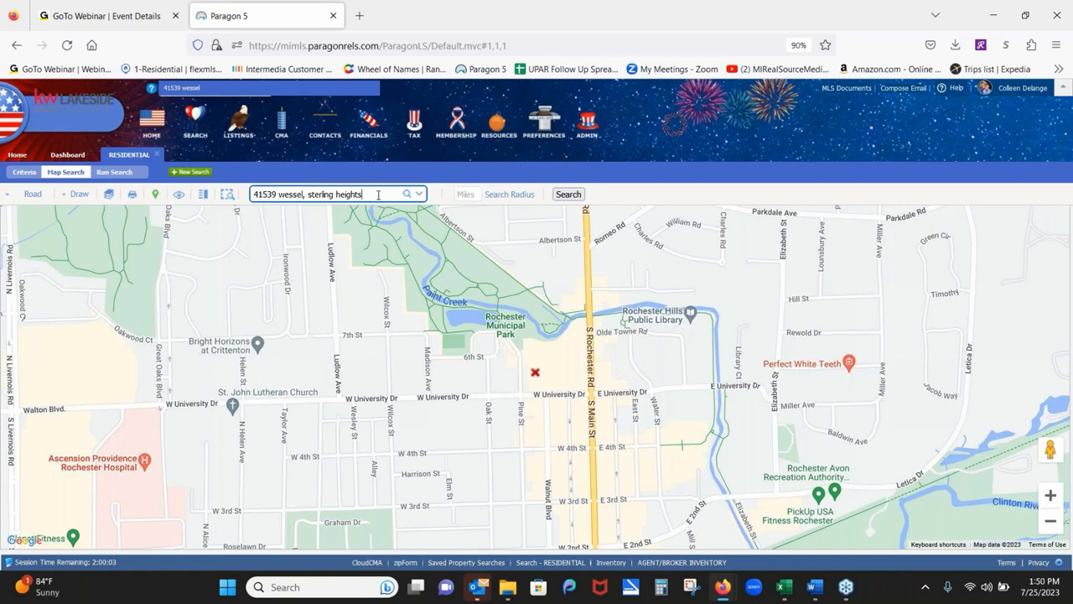
left_click(406, 195)
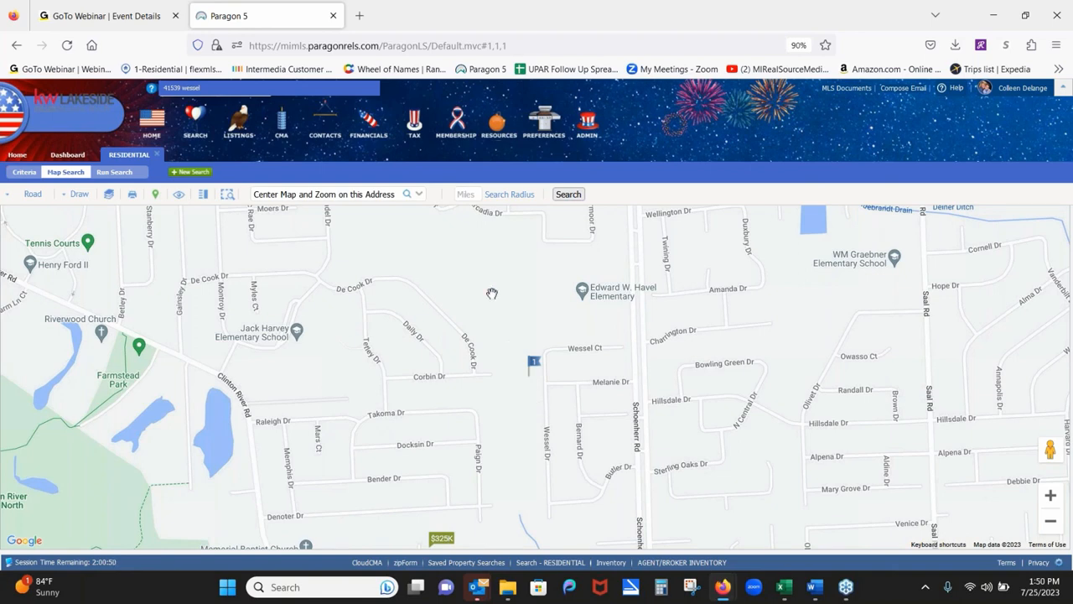
Set a 1-mile search radius around the address and zoom out twice to show the circle.
left_click(469, 194)
type("1")
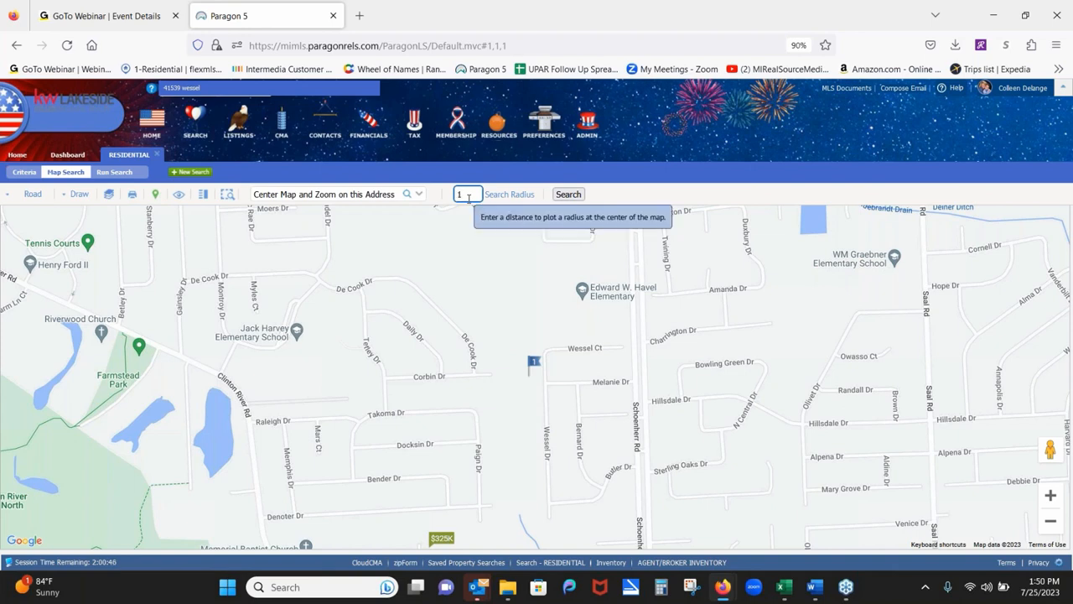
key("Return")
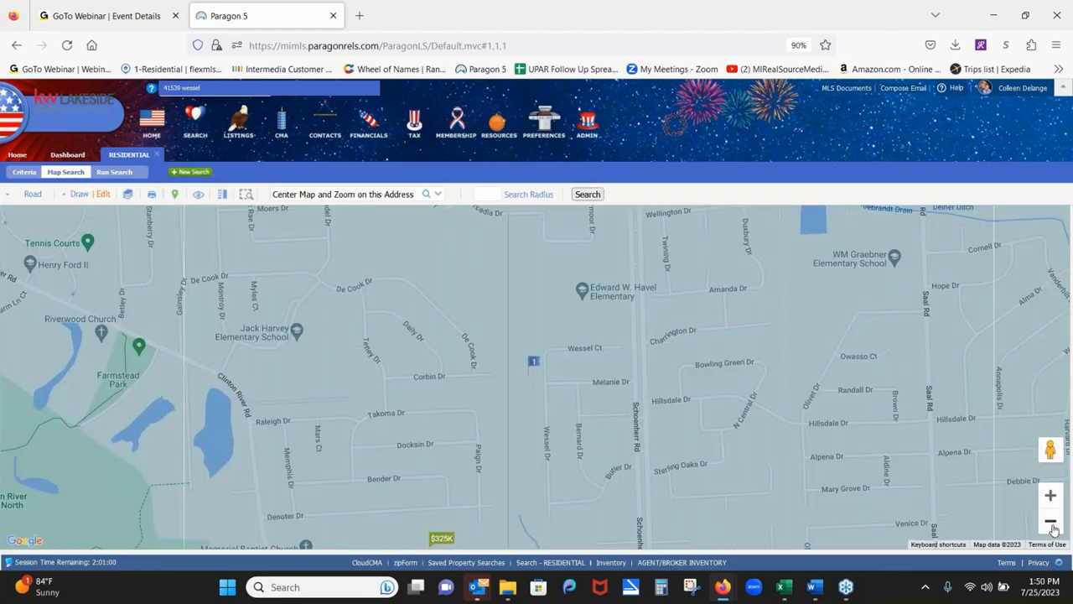
left_click(1054, 529)
left_click(1054, 529)
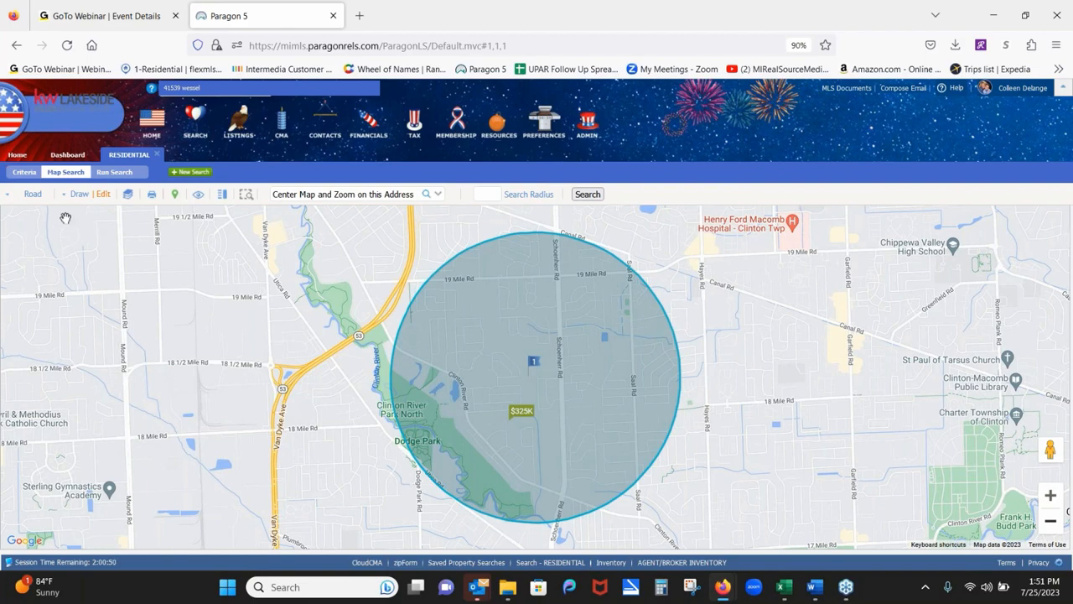
left_click(24, 172)
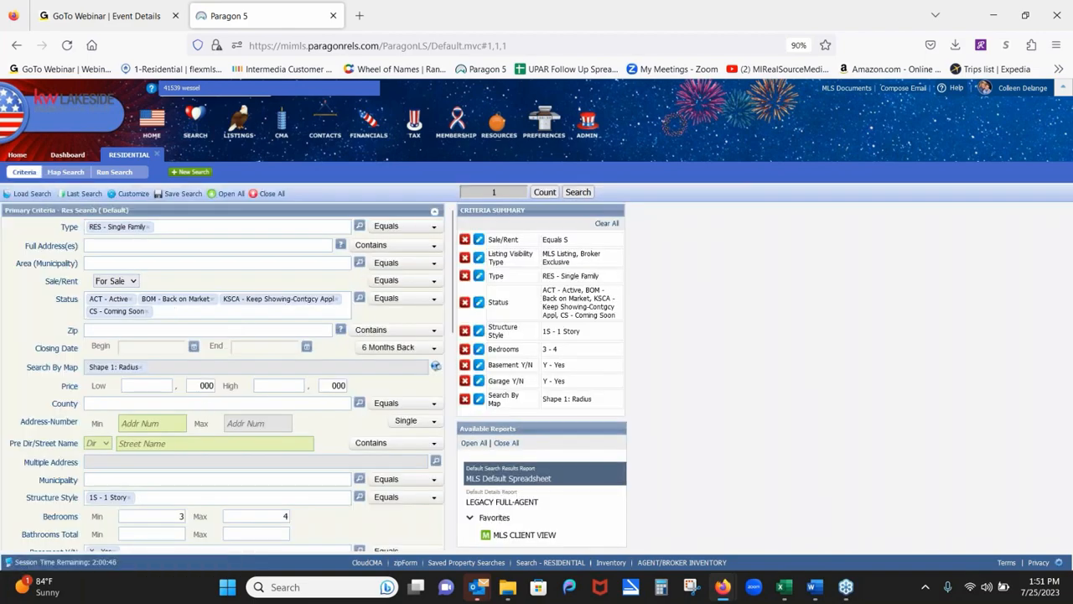
Drop the Garage Y/N Yes requirement and clear the maximum bedrooms limit.
scroll(248, 334, "down", 3)
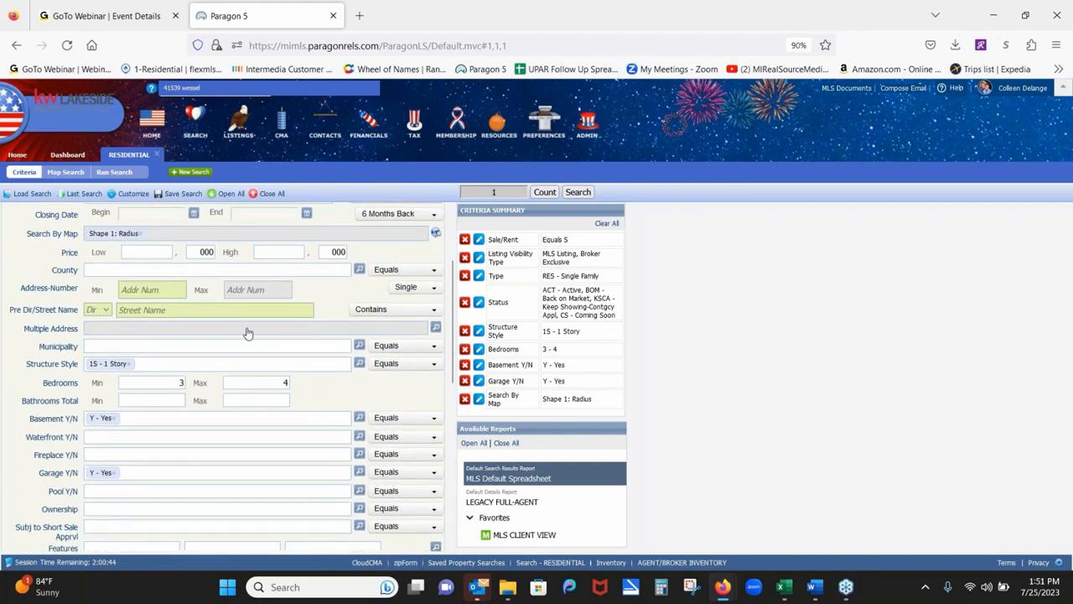
left_click(118, 474)
left_click(268, 384)
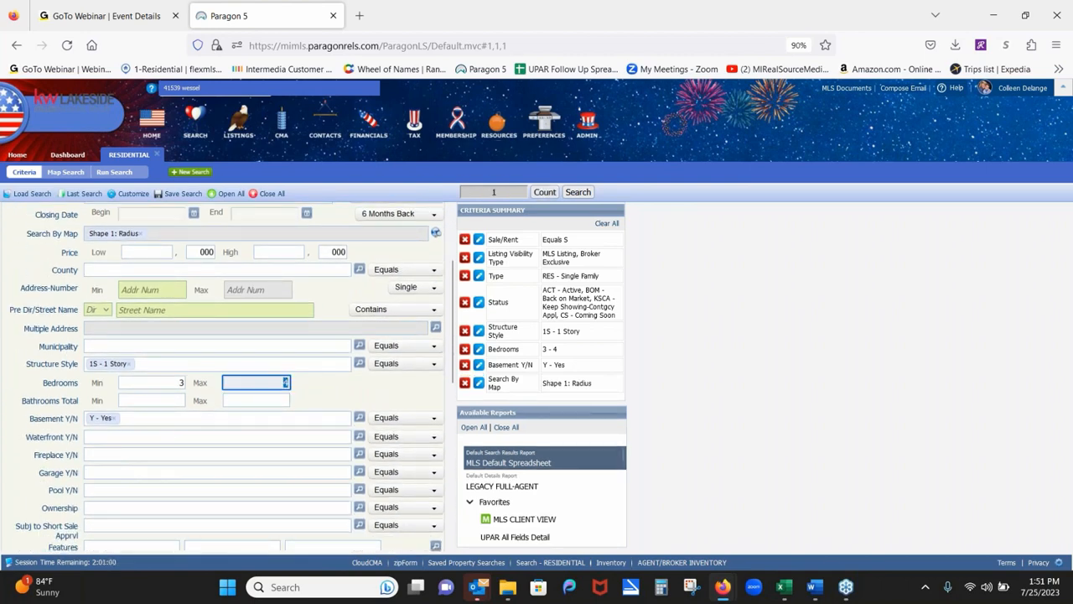
key("BackSpace")
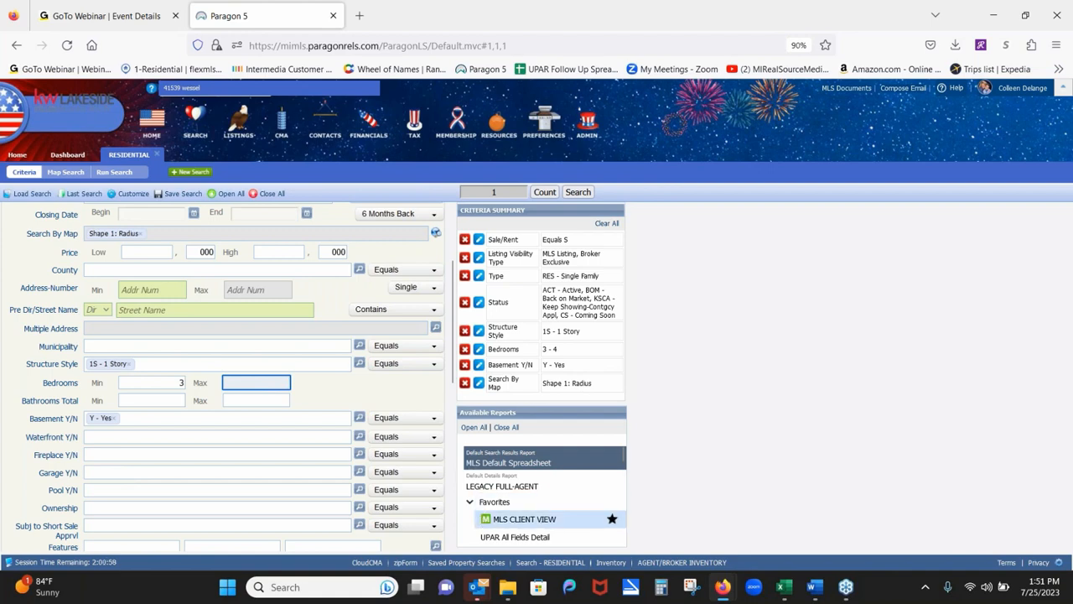
scroll(247, 335, "down", 3)
scroll(247, 377, "down", 7)
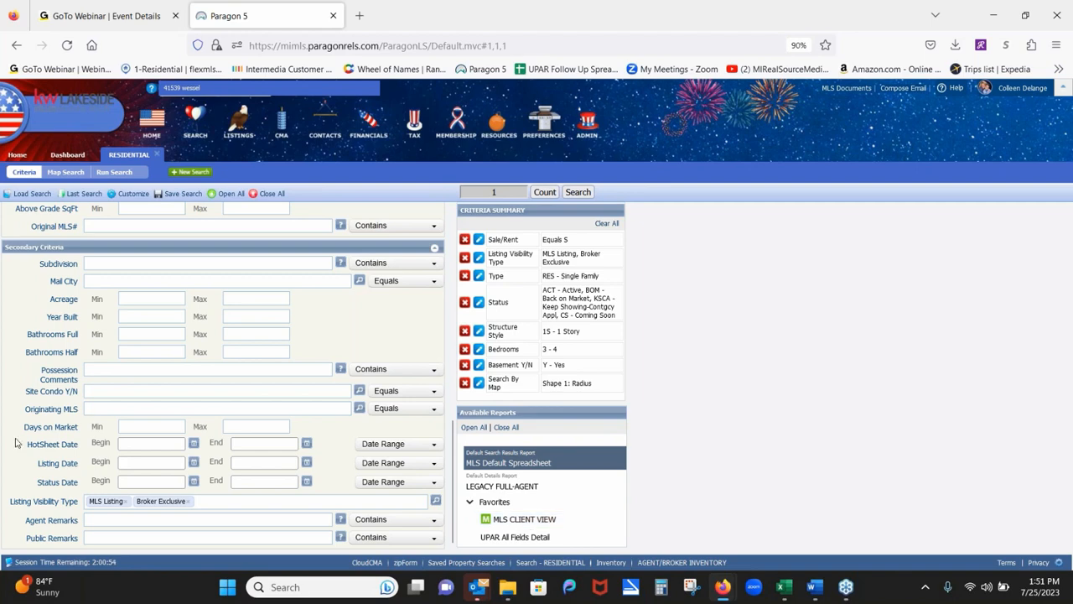
scroll(274, 357, "up", 8)
scroll(270, 448, "up", 6)
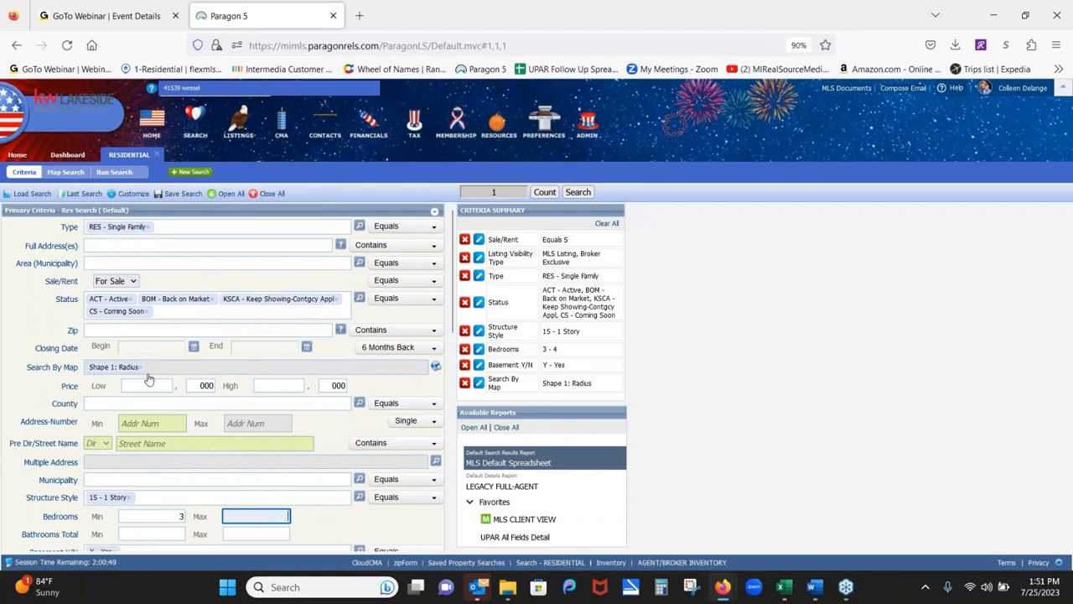
Add CLD - Closed to the Status criteria using 'clos' and view the results on the map.
left_click(75, 173)
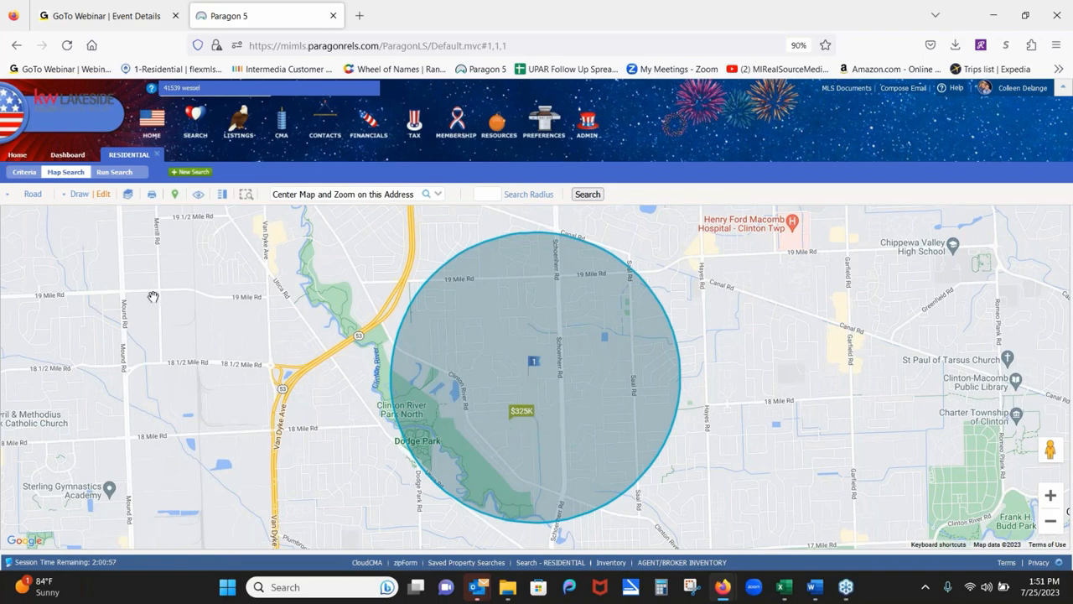
left_click(24, 173)
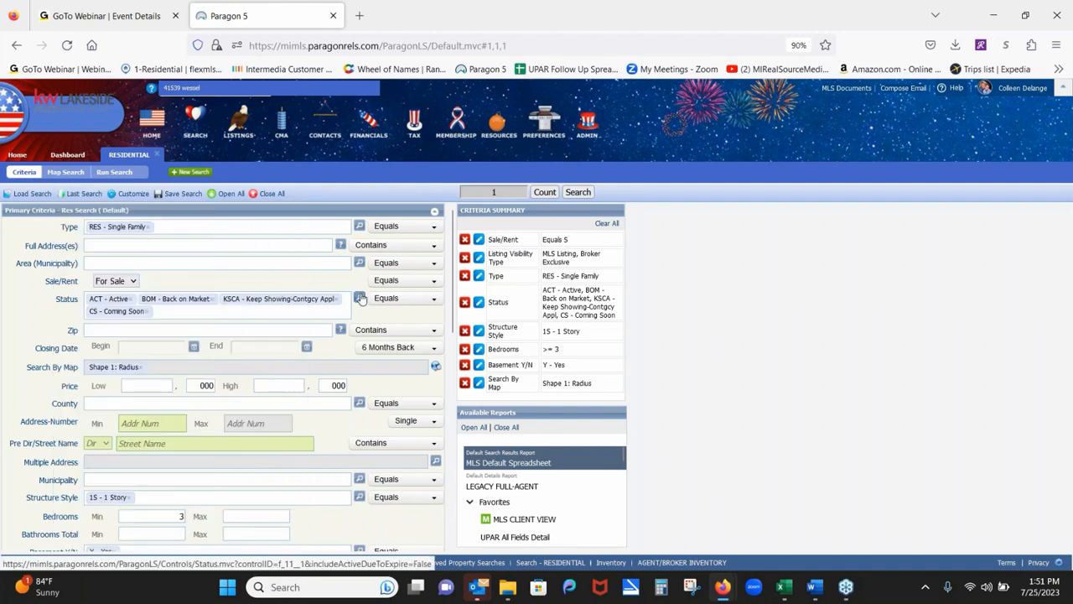
left_click(202, 307)
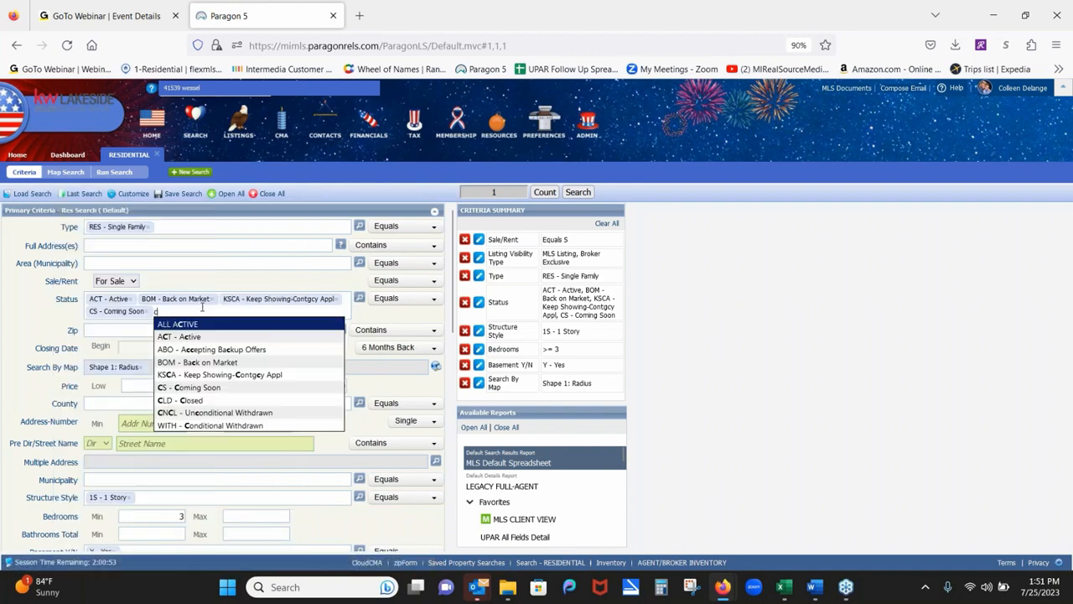
type("clos")
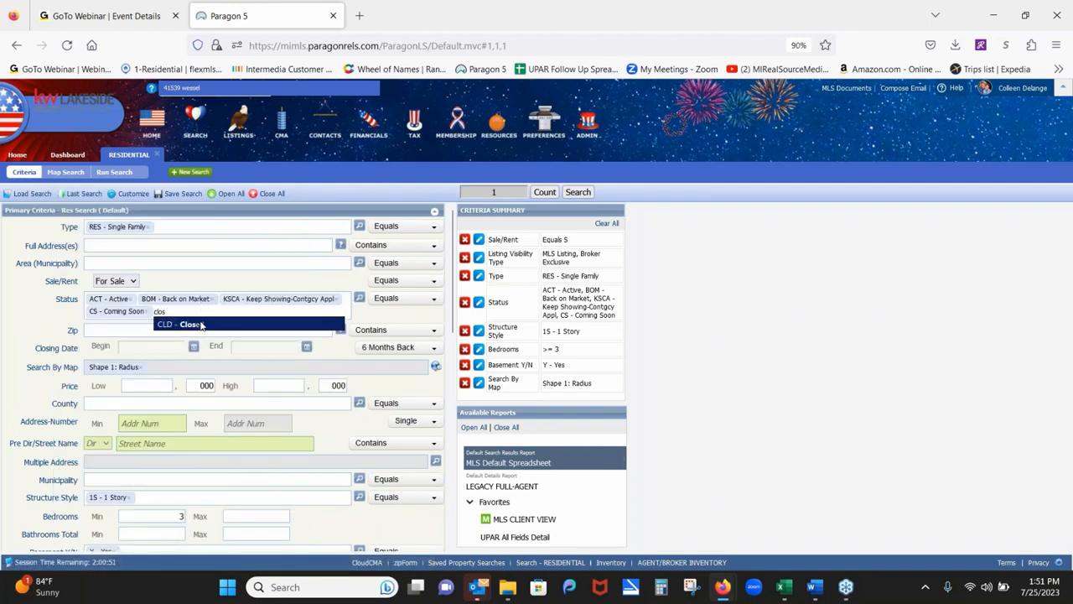
left_click(202, 324)
left_click(65, 172)
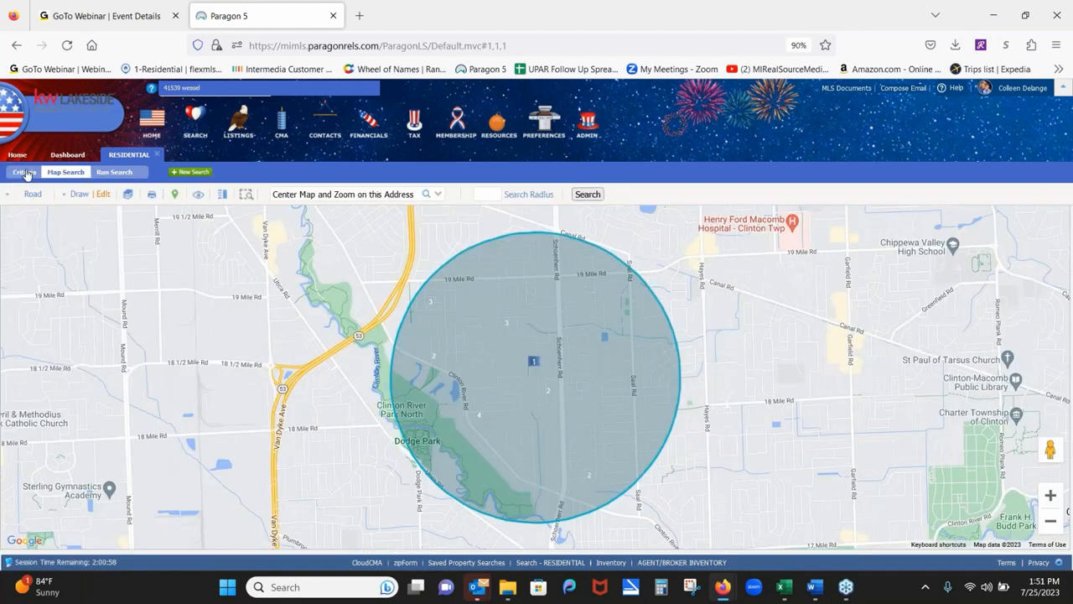
Toggle between Criteria and Map Search, then open details for the $282K listing.
left_click(25, 171)
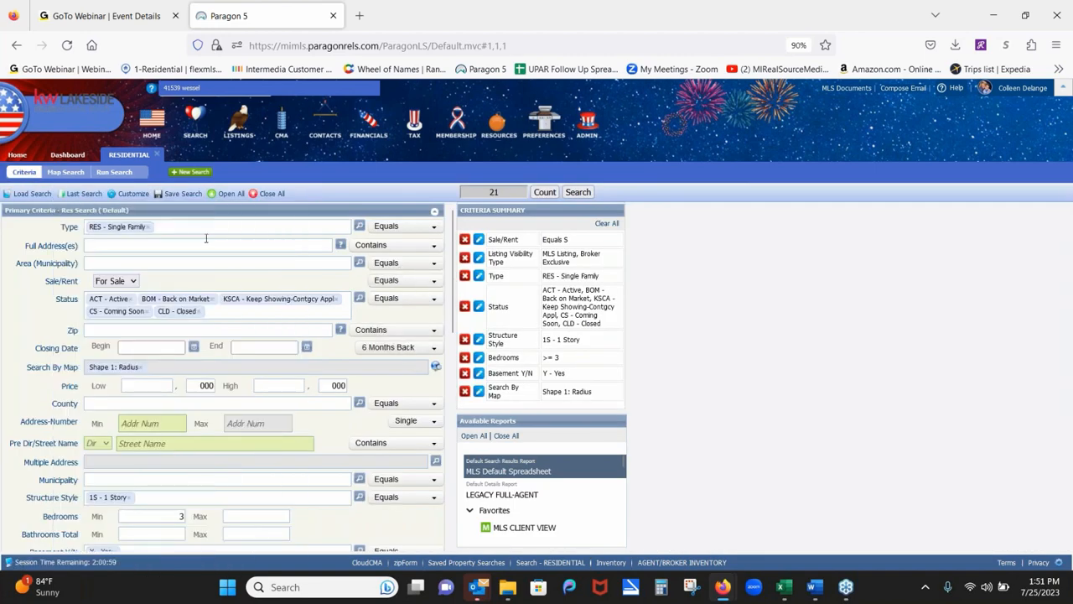
left_click(55, 174)
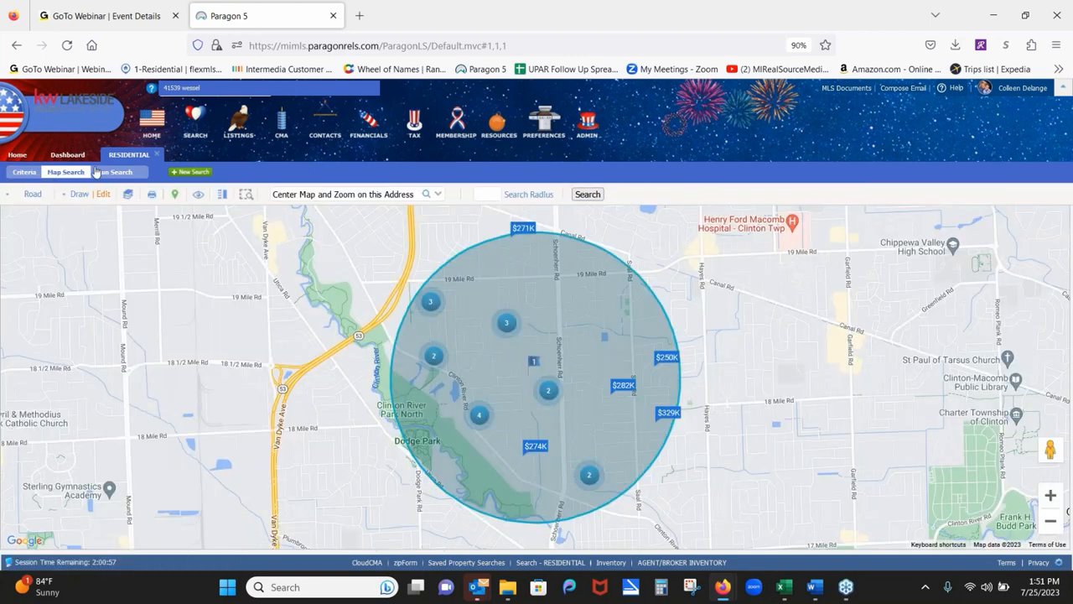
left_click(25, 172)
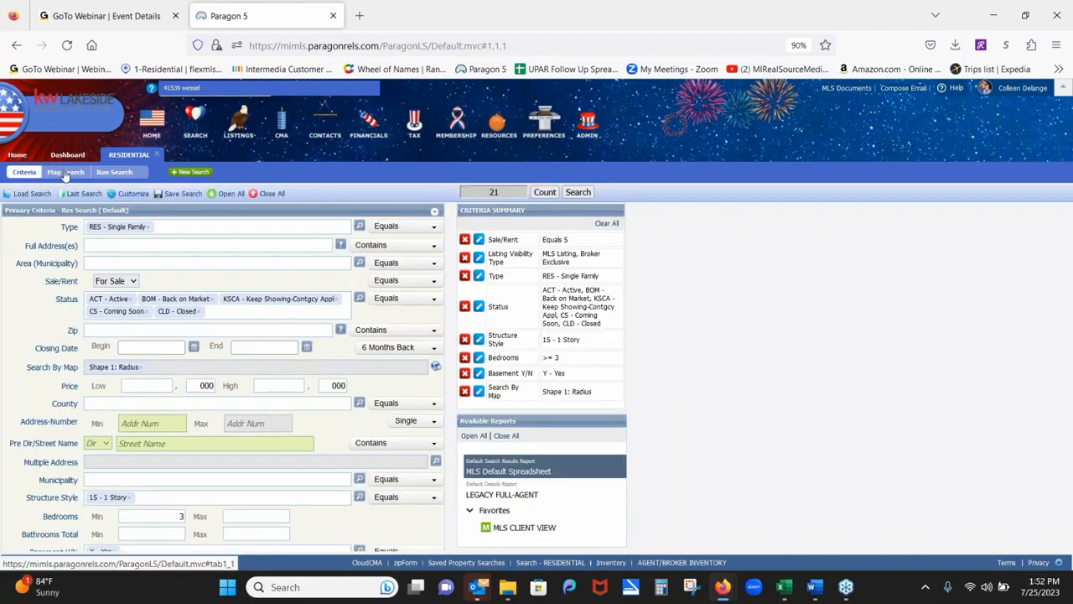
left_click(66, 173)
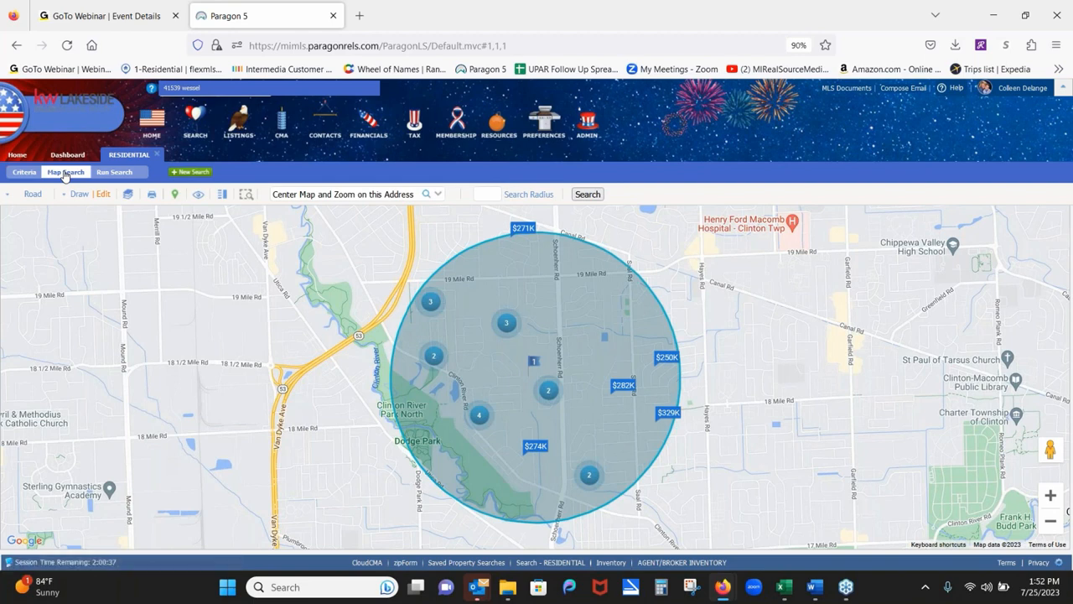
left_click(623, 387)
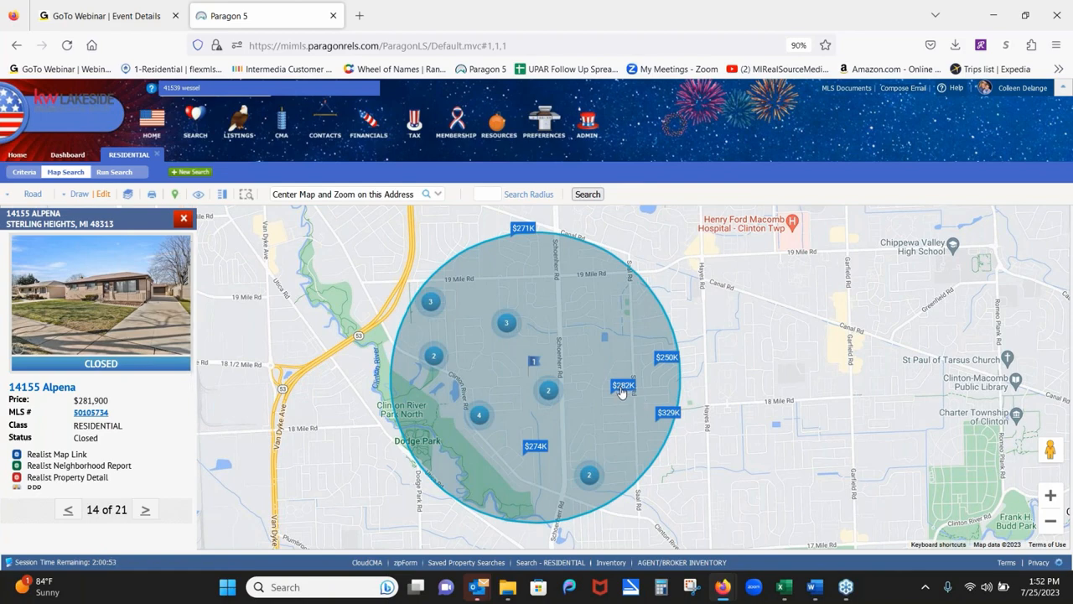
Pan the map, zoom in to street level, then back out to the whole search circle.
left_click_drag(621, 392, 575, 390)
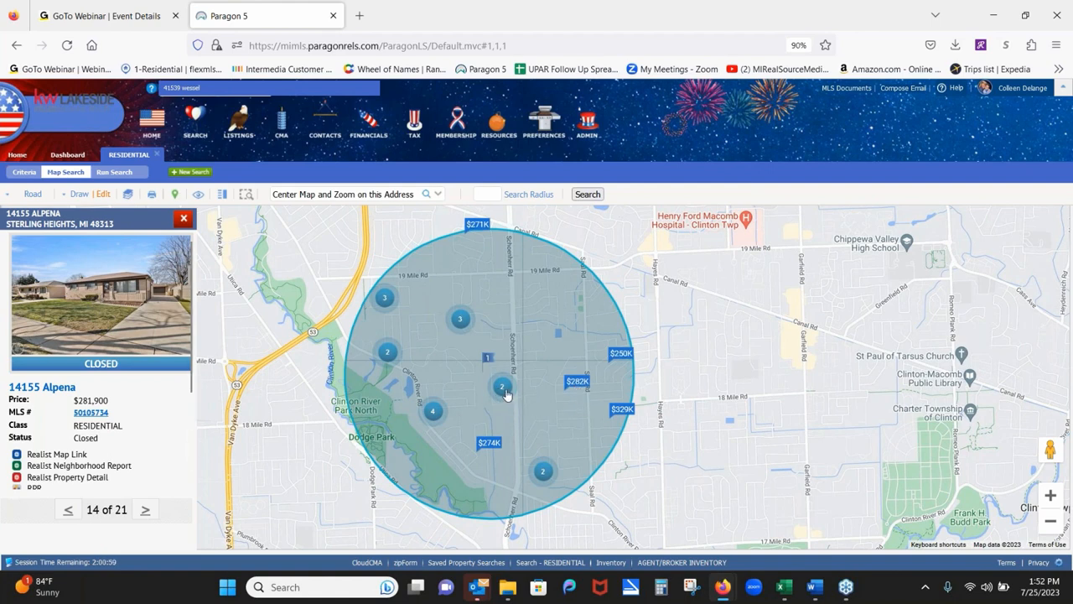
left_click(1048, 498)
left_click(1049, 498)
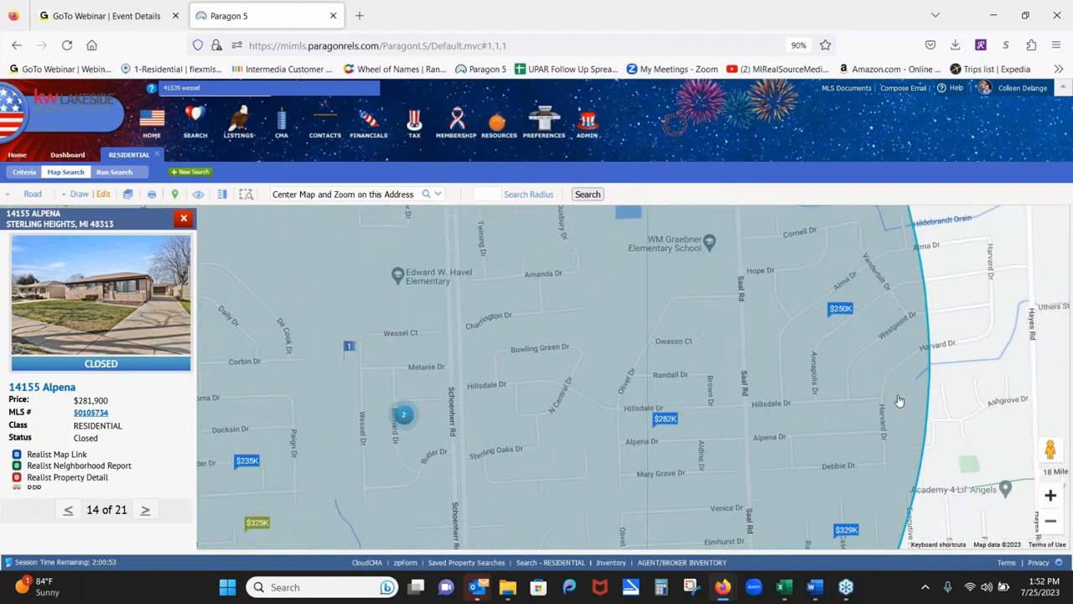
left_click(1051, 498)
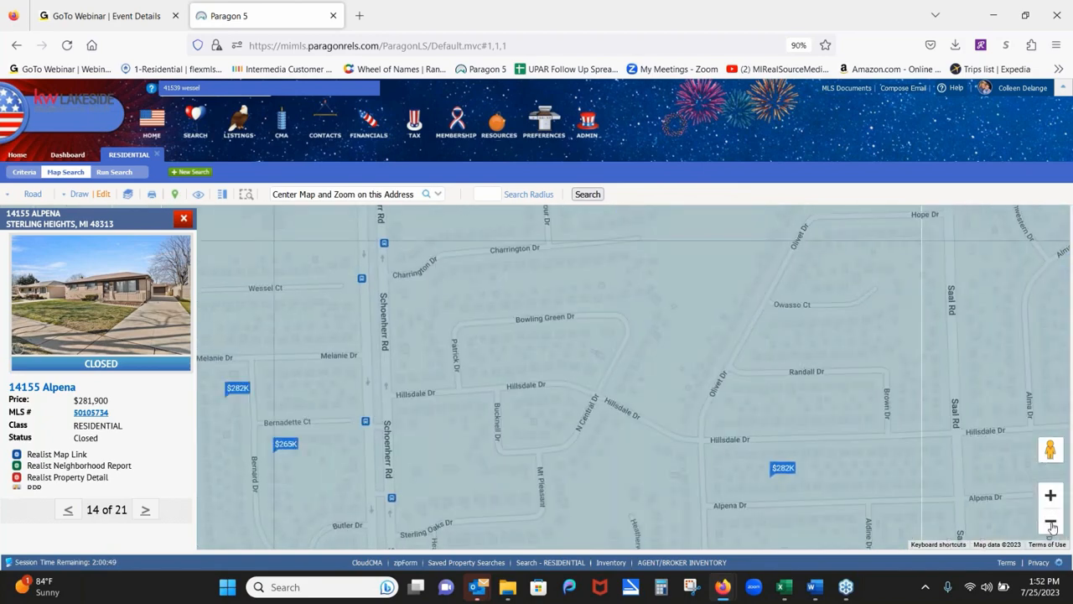
left_click(1051, 523)
left_click(1052, 523)
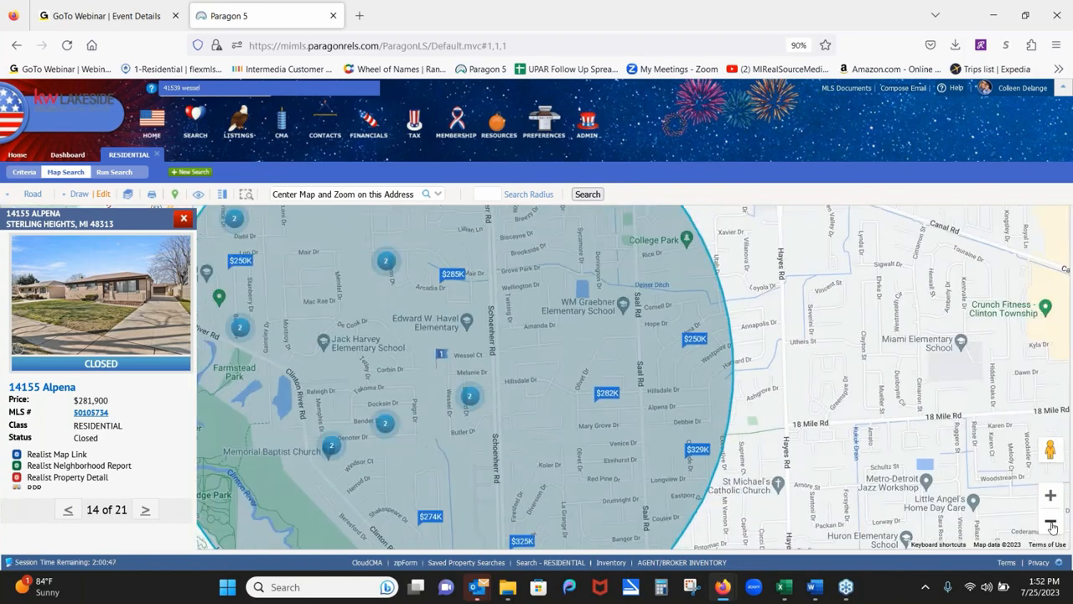
left_click(1051, 522)
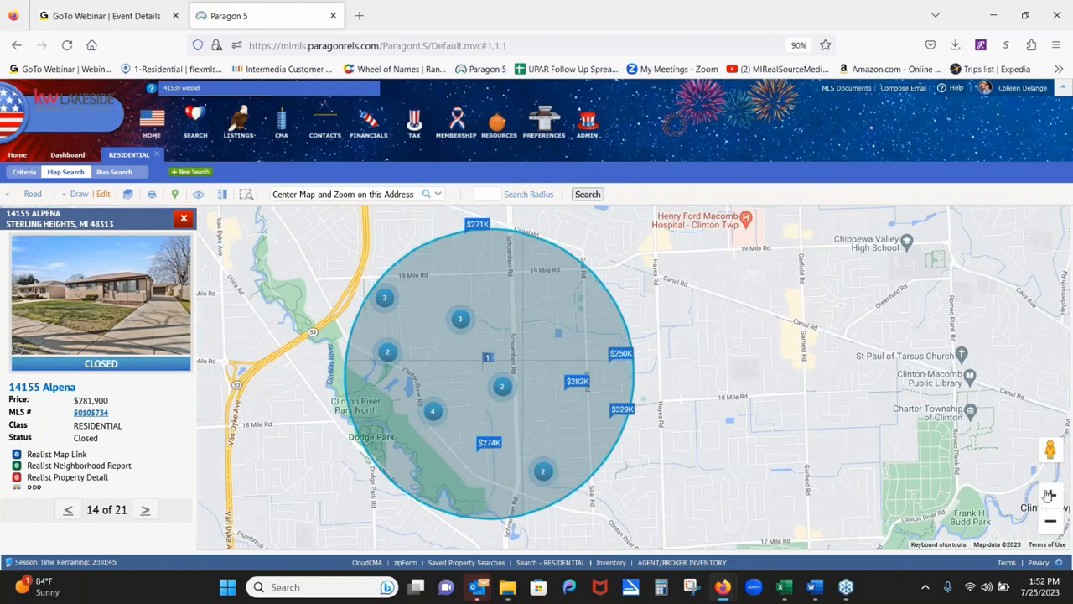
left_click(1049, 495)
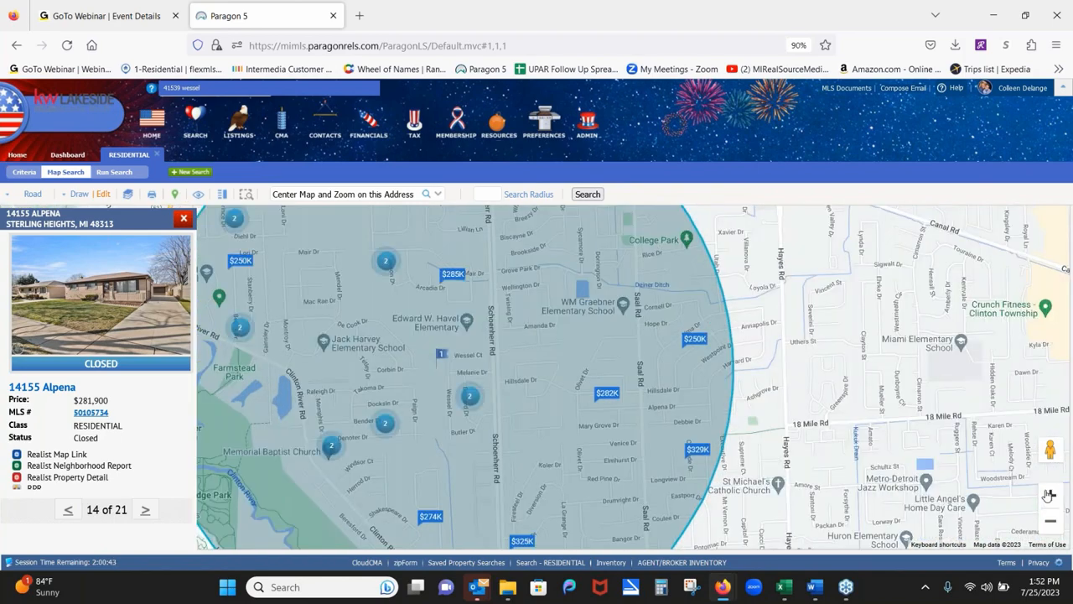
Step forward through three listings' details, close the details panel, and zoom out one level.
left_click(145, 513)
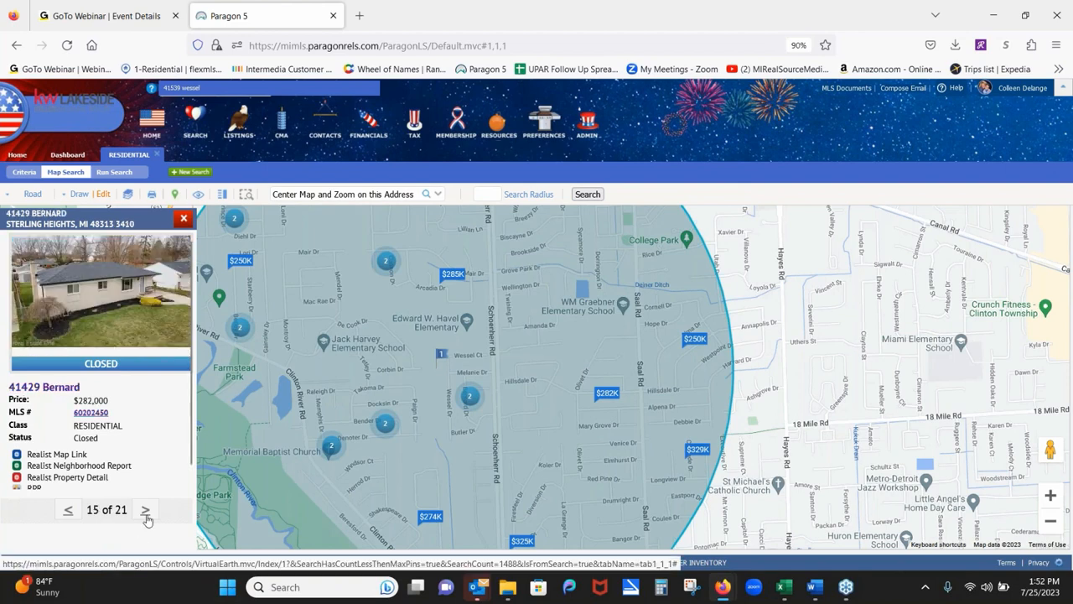
left_click(146, 513)
left_click(145, 513)
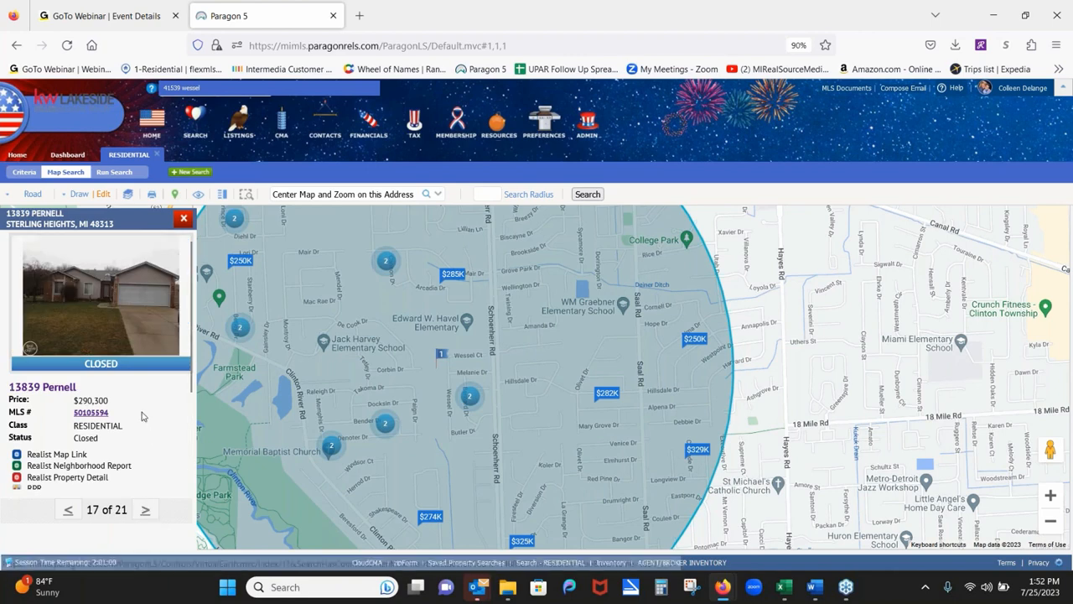
left_click(184, 219)
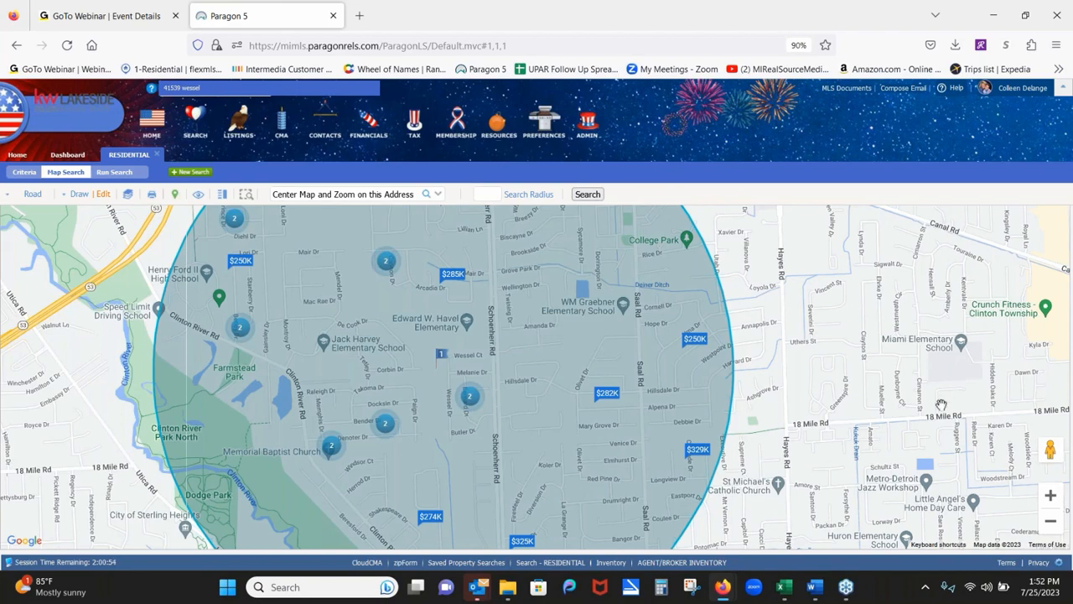
left_click(1051, 522)
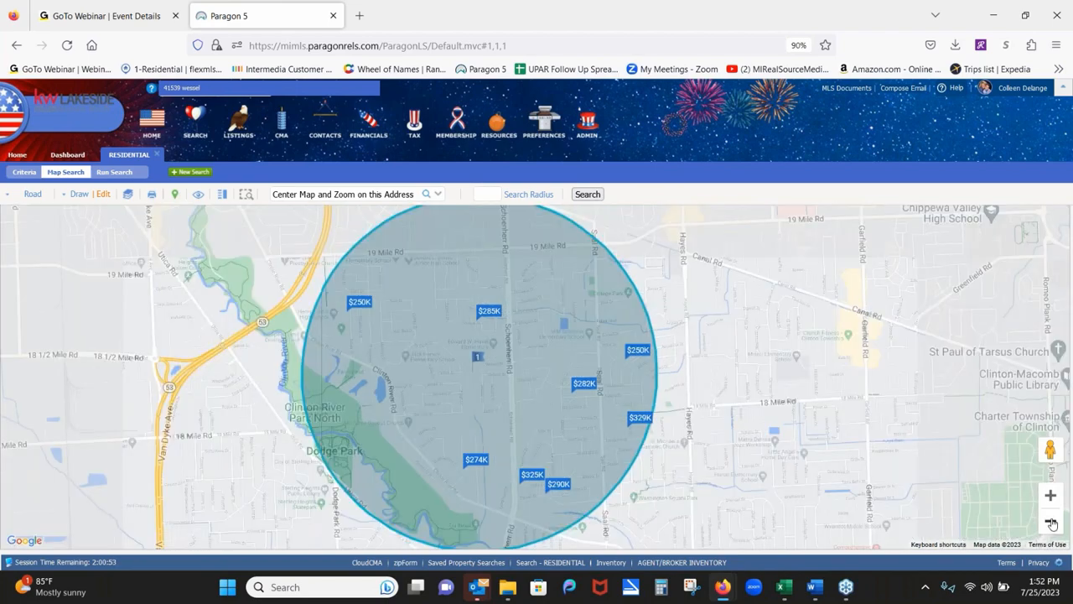
Open the drawn-shapes list beside the map, showing the single Radius shape set to Include.
left_click(486, 194)
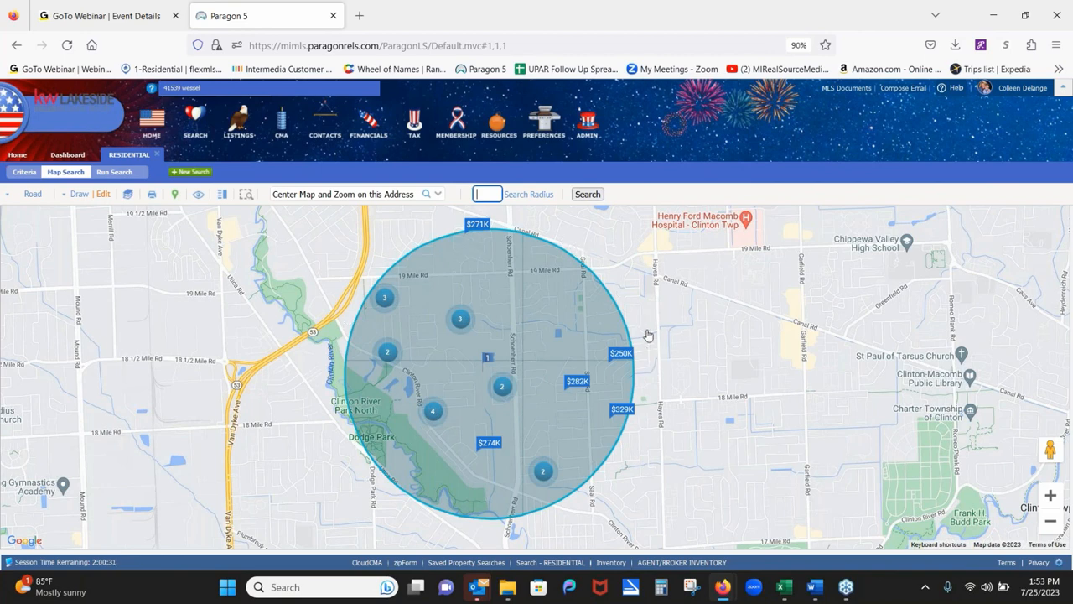
left_click(102, 194)
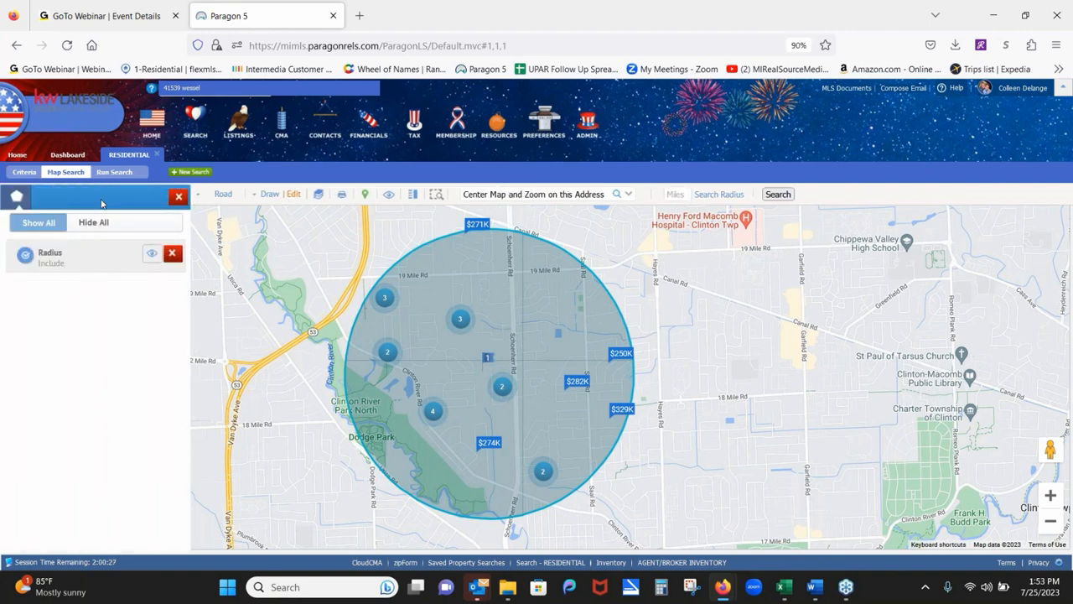
Enlarge the radius circle outward to take in the $280K, $261K and $324K listings.
left_click(96, 255)
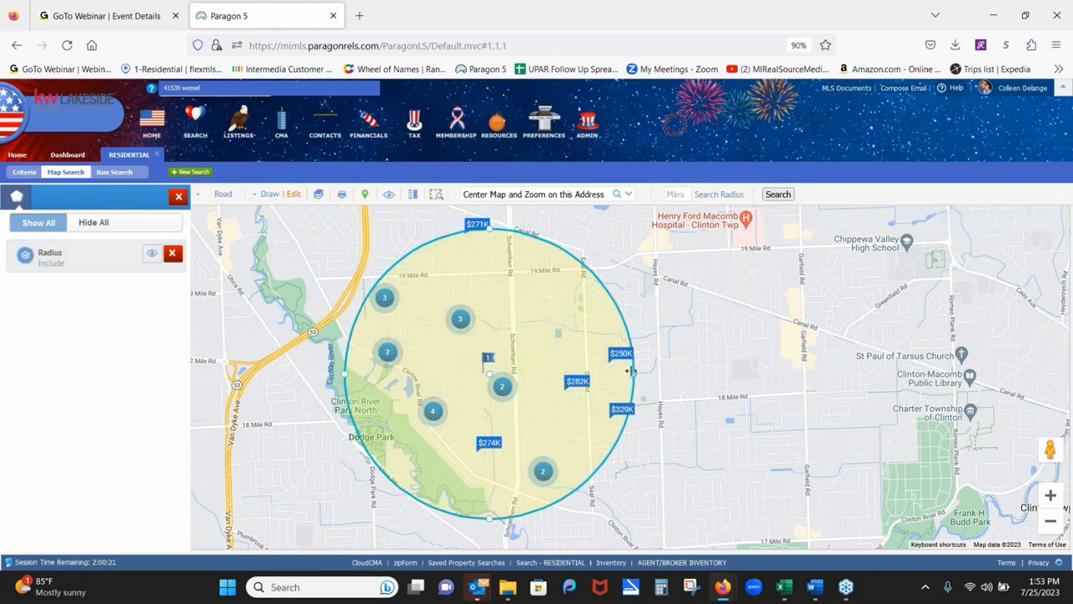
left_click_drag(629, 371, 650, 373)
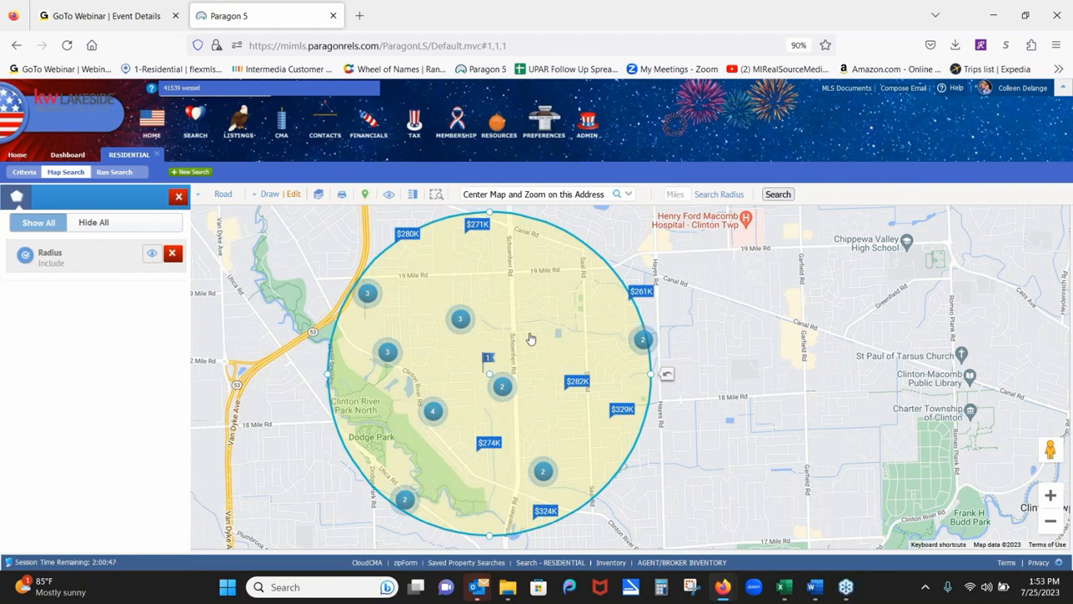
left_click(96, 267)
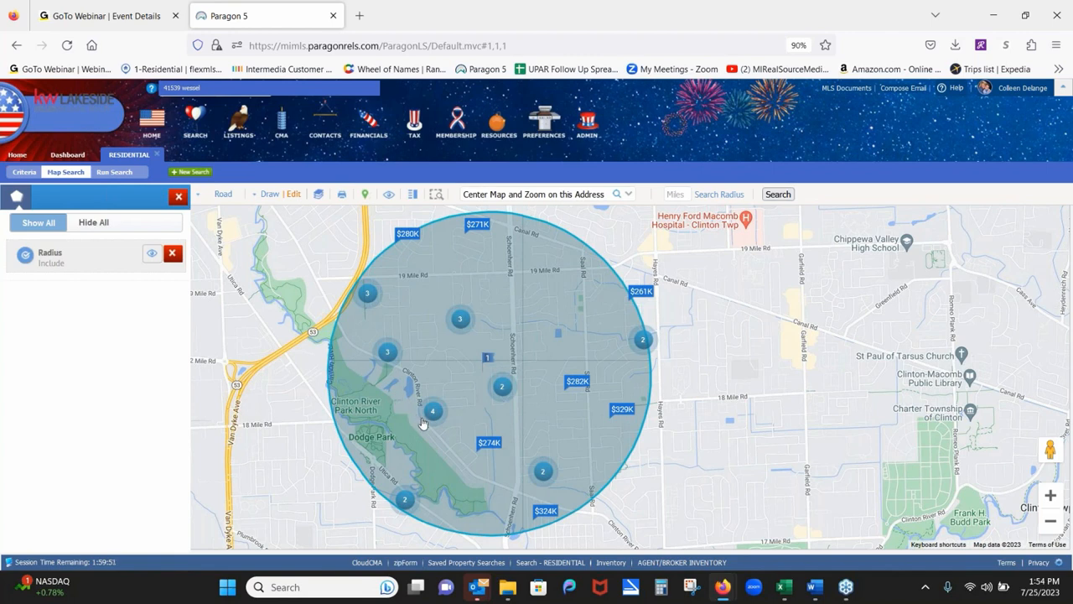
Draw a polygon over the Clinton River Park North area and set it to Exclude.
left_click(263, 197)
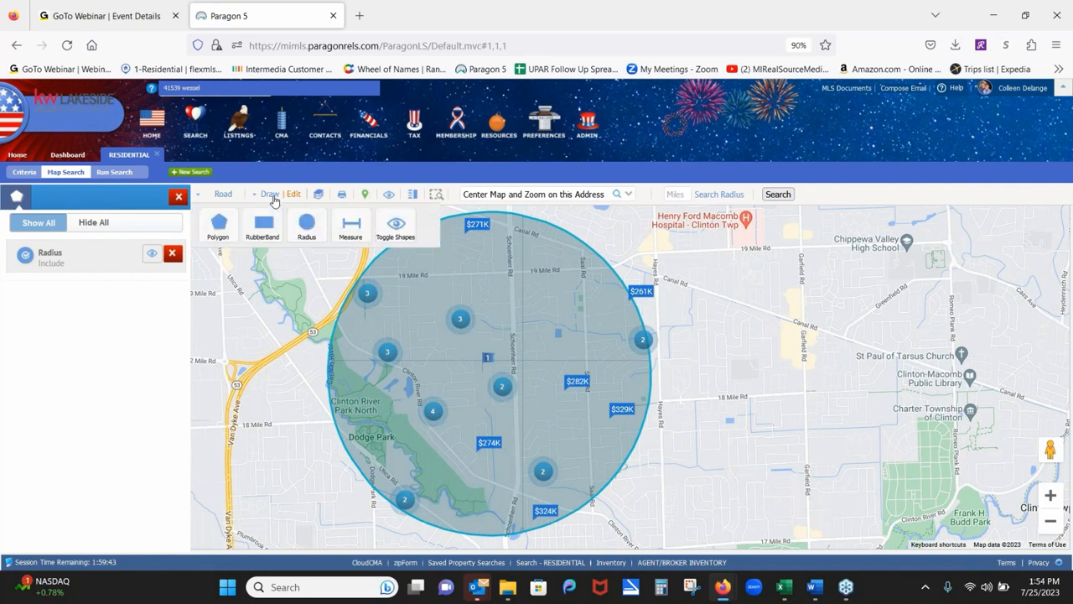
left_click(221, 221)
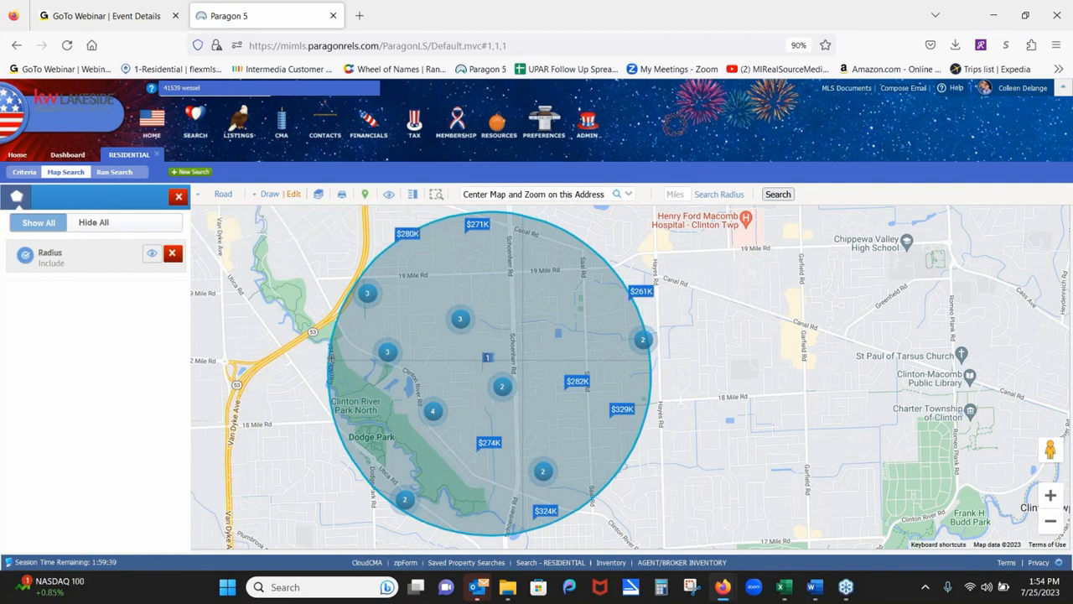
left_click(333, 356)
left_click(404, 327)
left_click(459, 417)
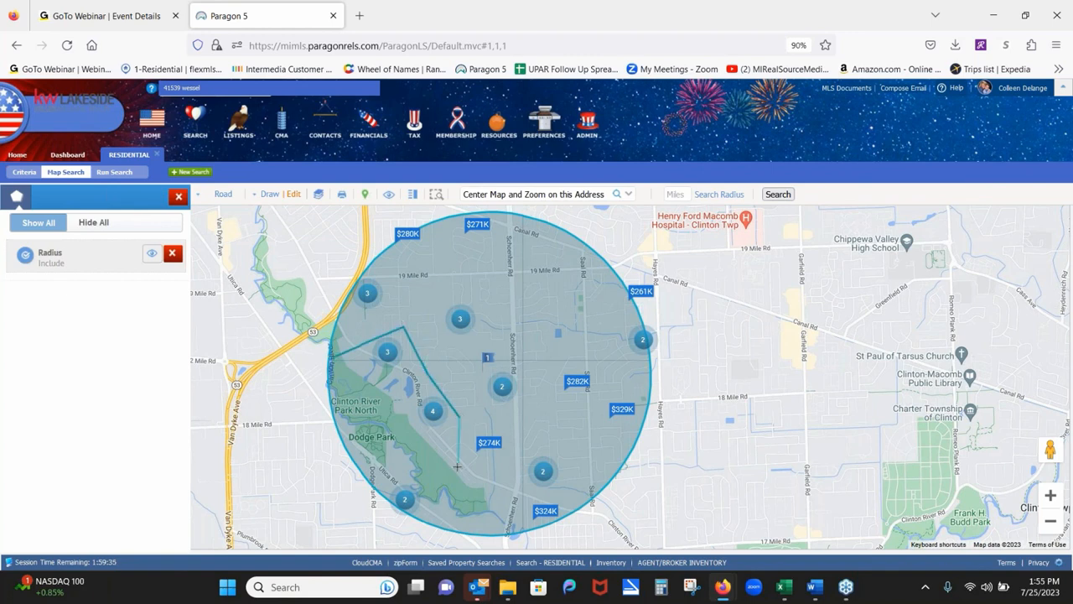
left_click(457, 466)
left_click(500, 507)
left_click(478, 530)
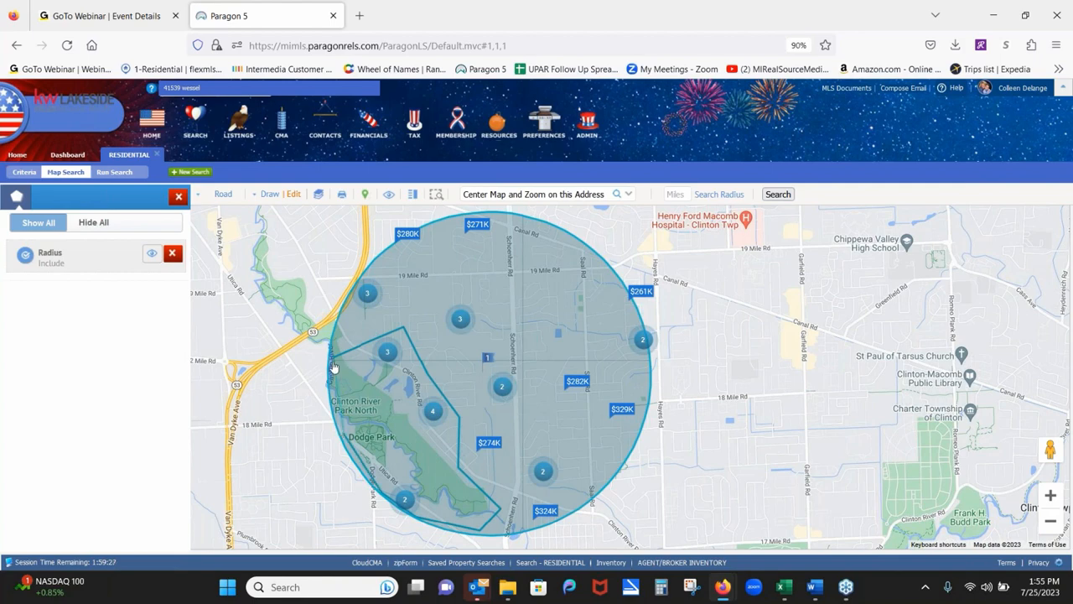
left_click(333, 367)
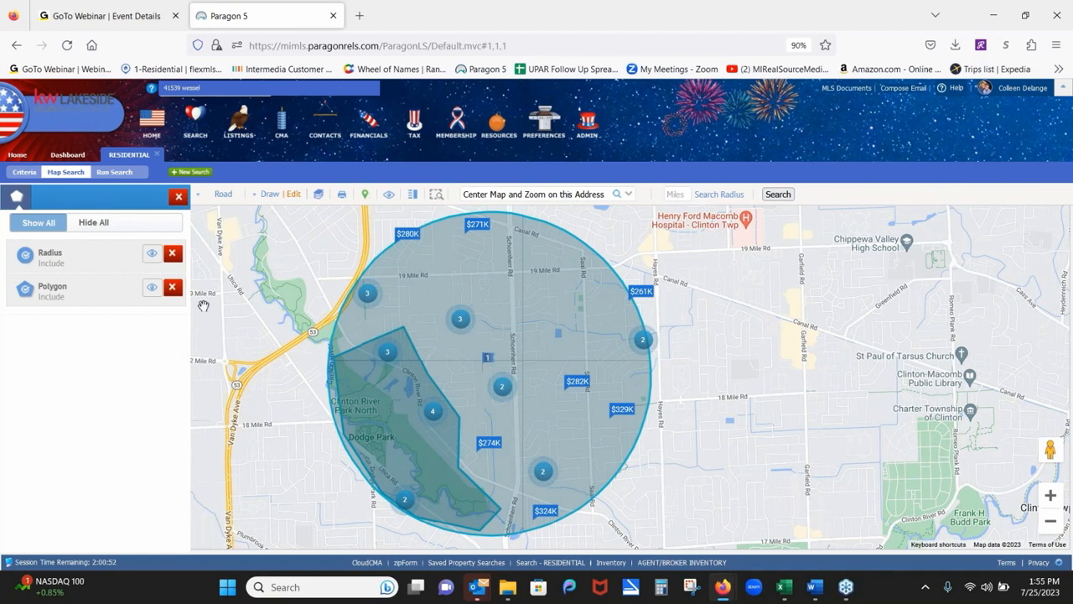
left_click(25, 291)
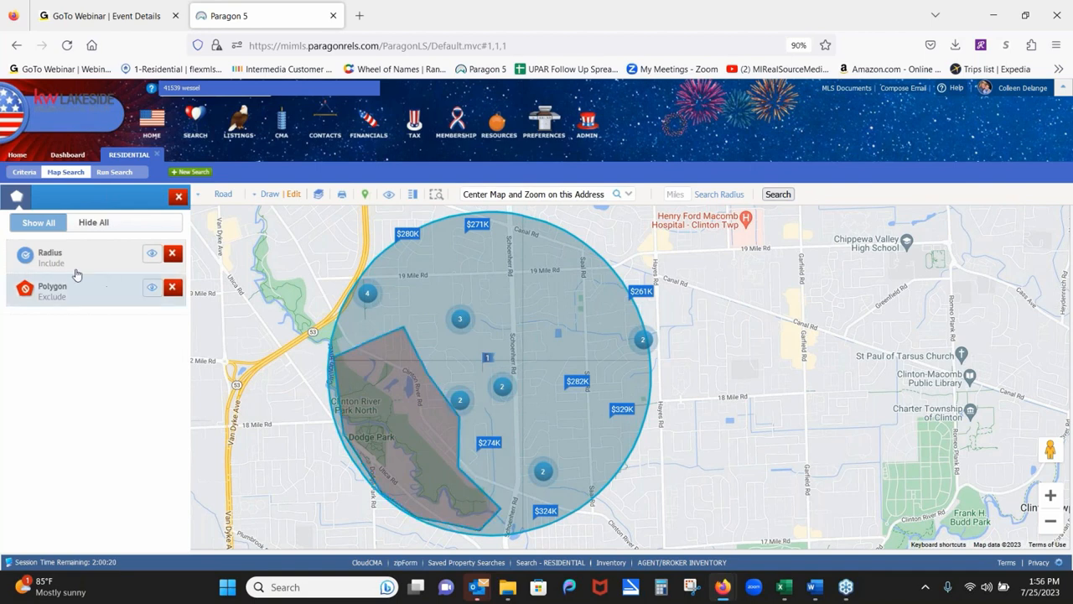
Switch the park polygon back to Include, then delete it from the shapes list.
left_click(25, 290)
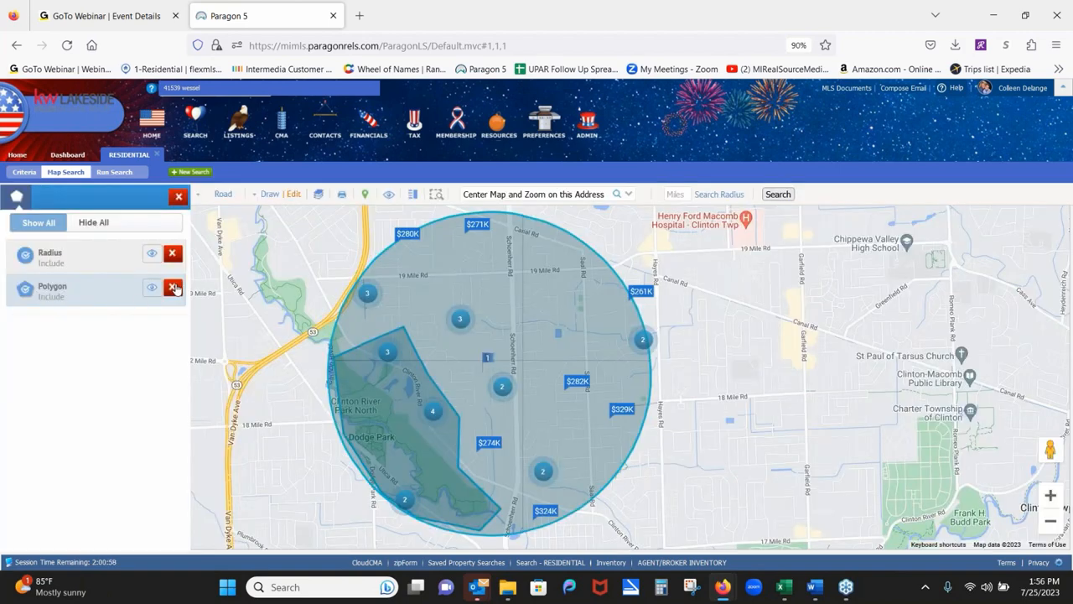
left_click(173, 287)
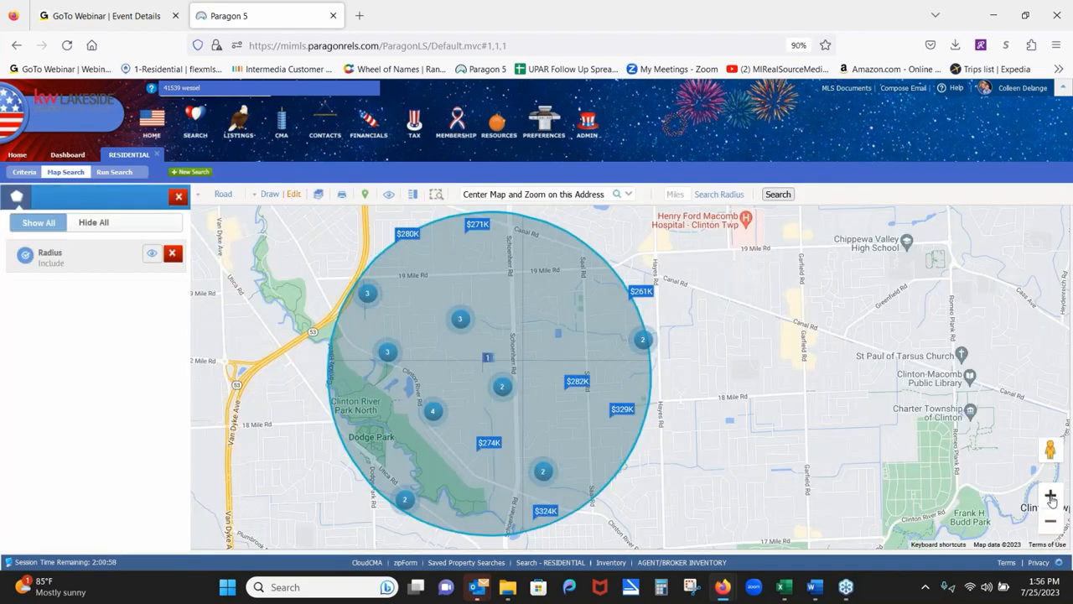
Draw a polygon bounded by Garfield, Canal, Romeo Plank and 19 Mile roads east of the circle.
left_click(1051, 497)
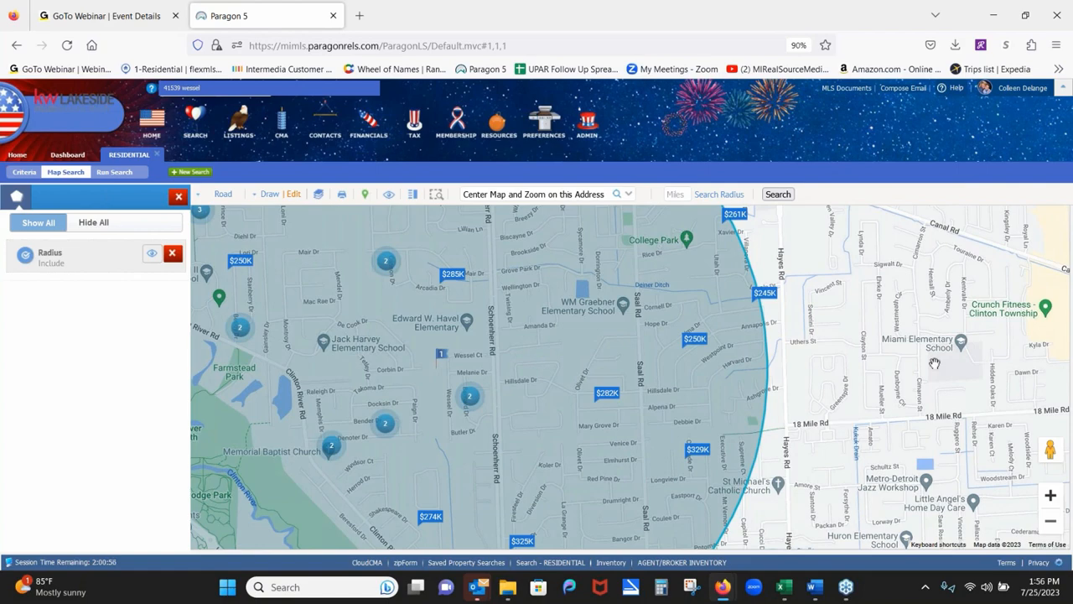
left_click_drag(934, 363, 479, 453)
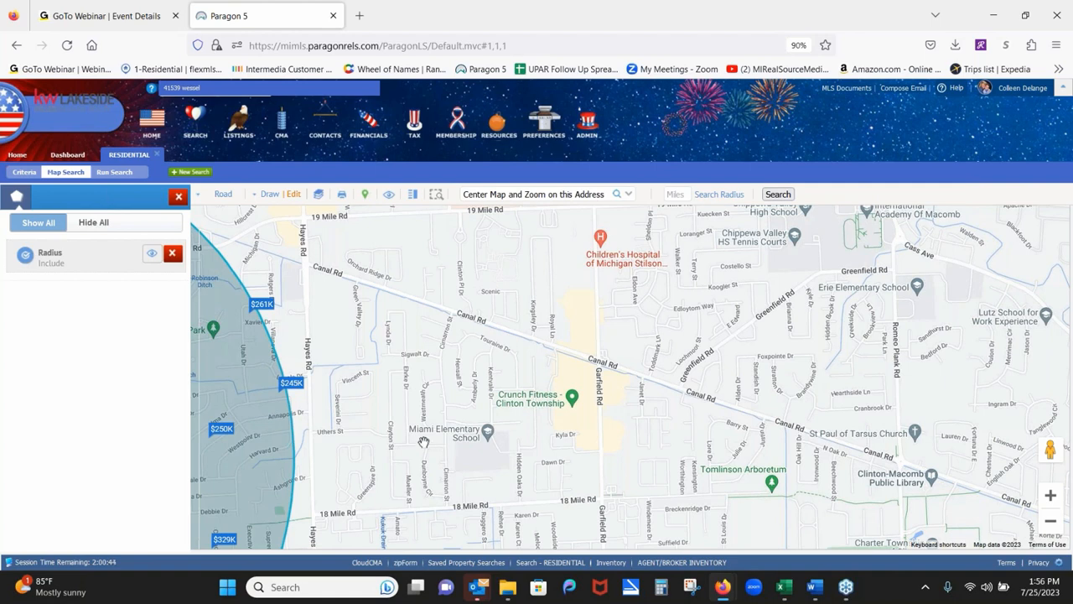
left_click(268, 194)
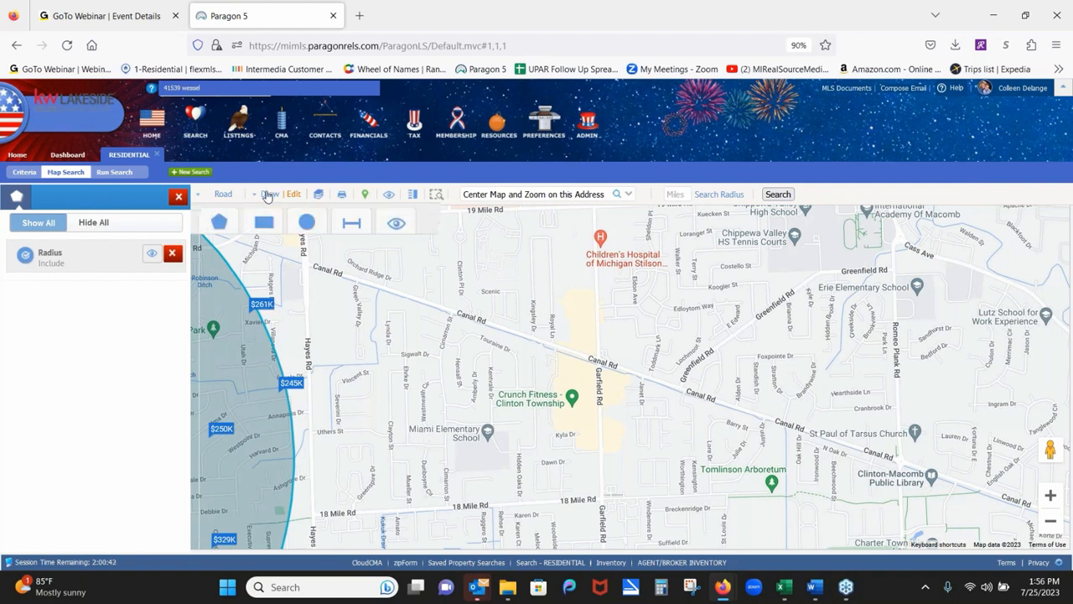
left_click(225, 228)
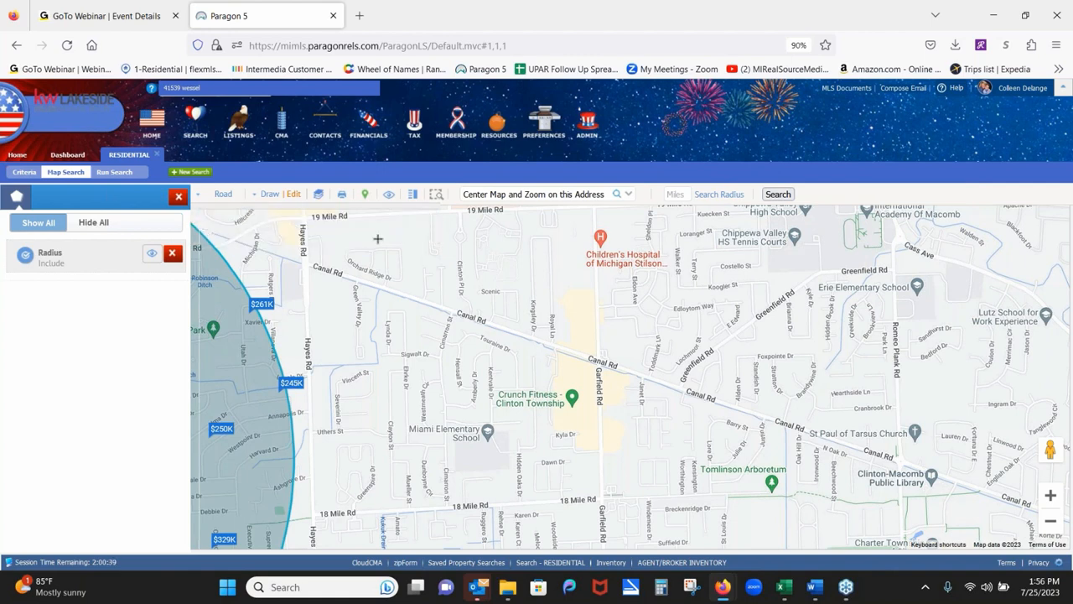
left_click(599, 213)
left_click(604, 355)
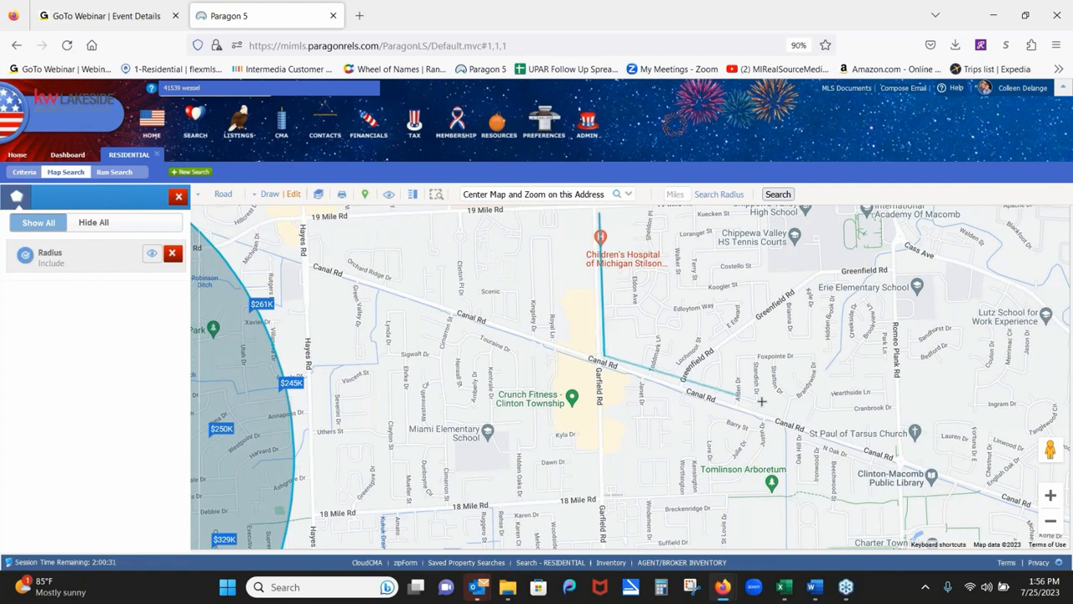
left_click(819, 427)
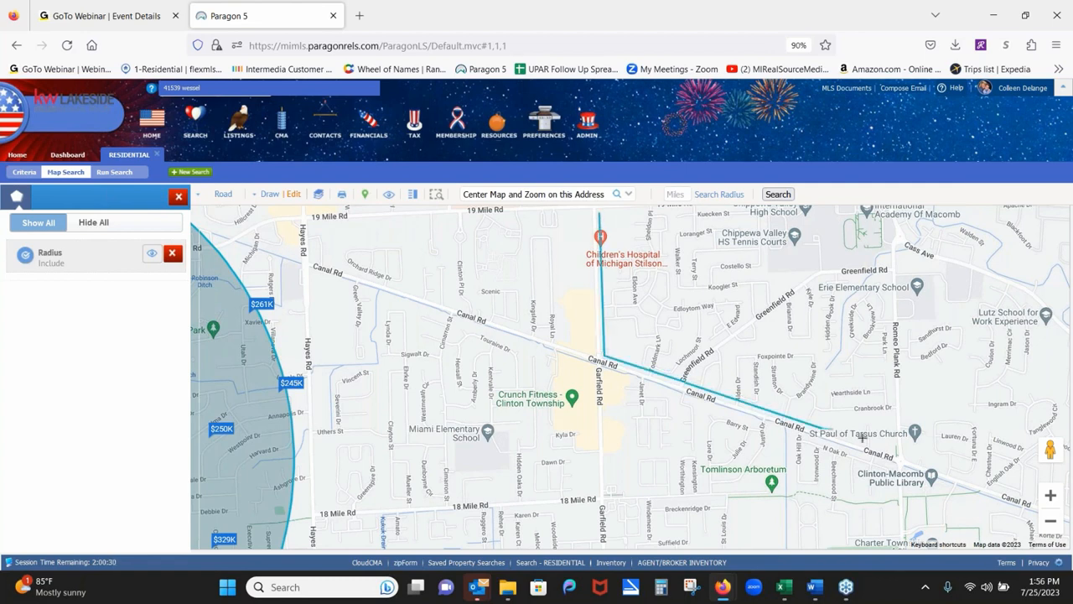
left_click(892, 452)
left_click(892, 356)
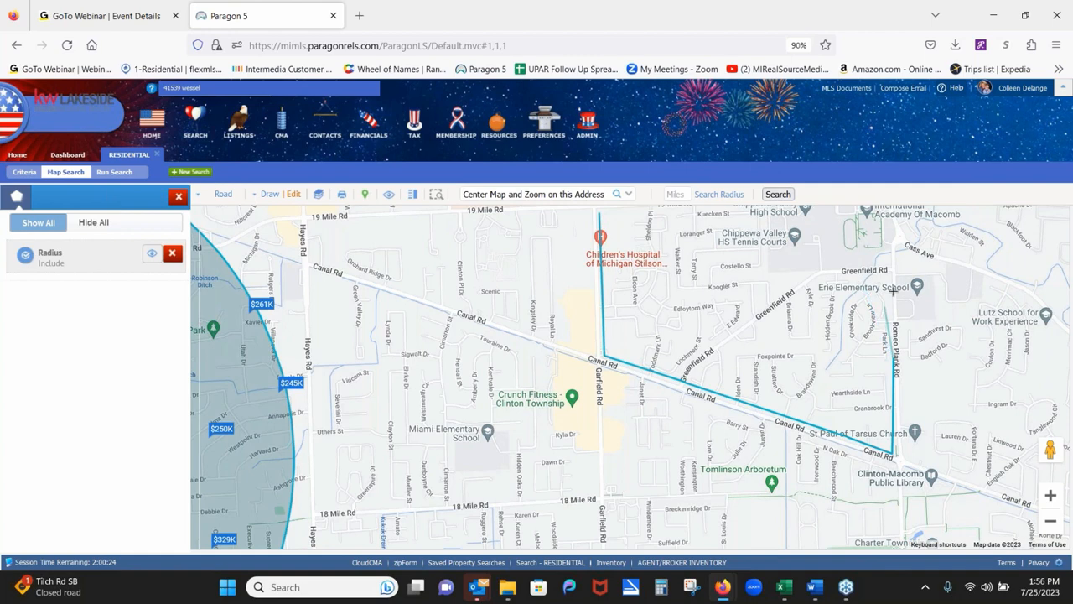
left_click(826, 312)
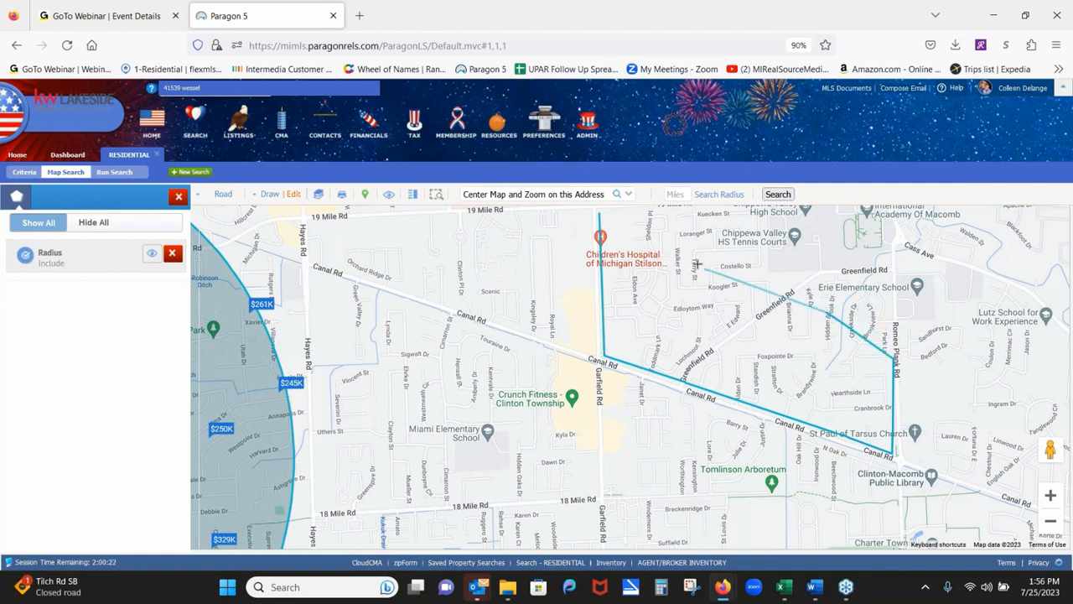
left_click(600, 220)
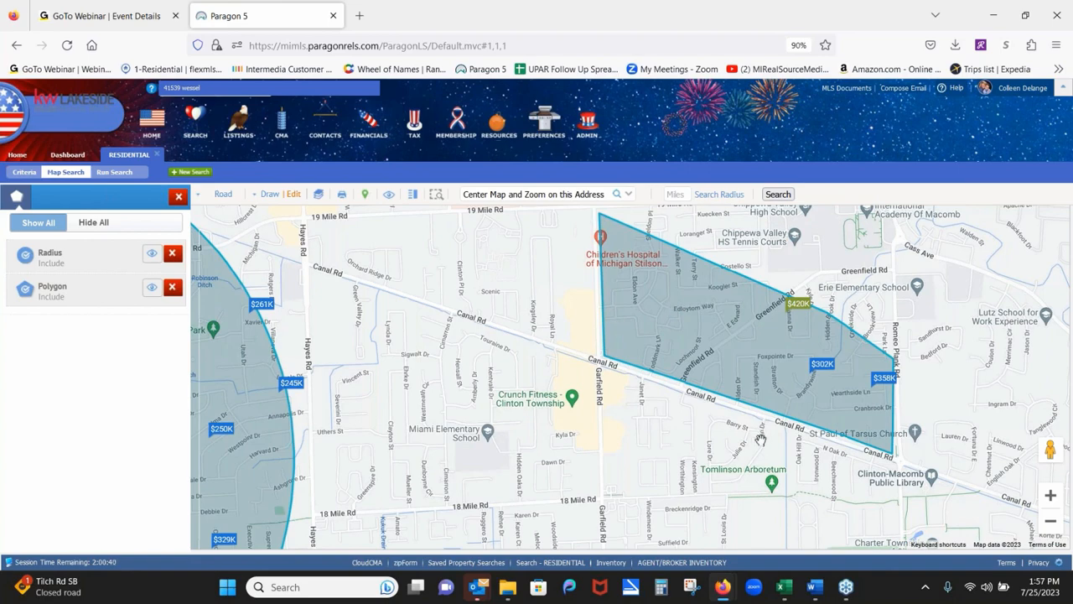
left_click_drag(421, 367, 695, 341)
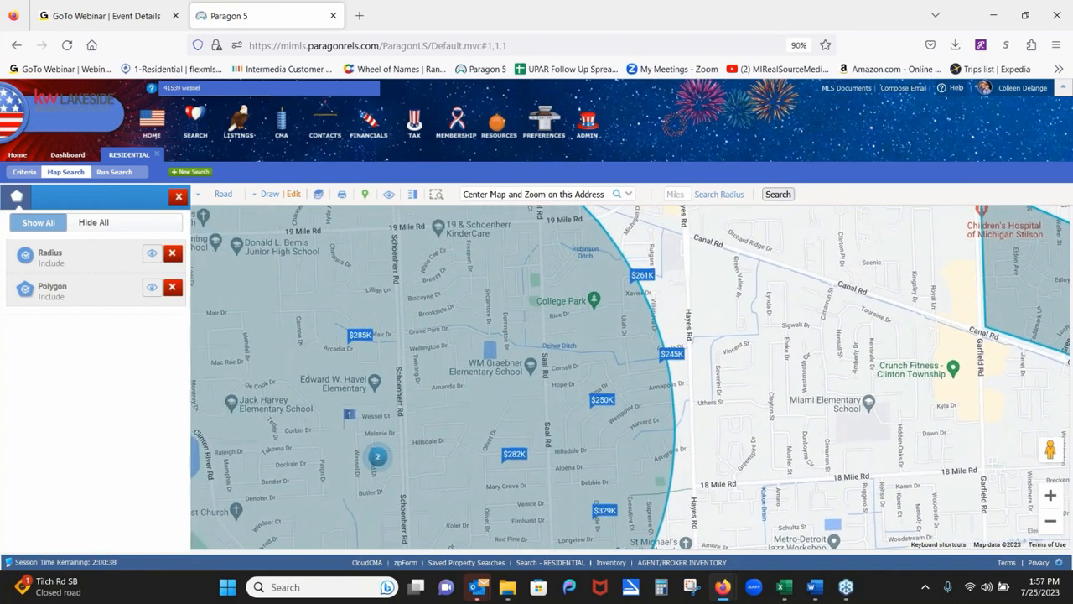
scroll(582, 356, "down", 2)
scroll(604, 367, "up", 3)
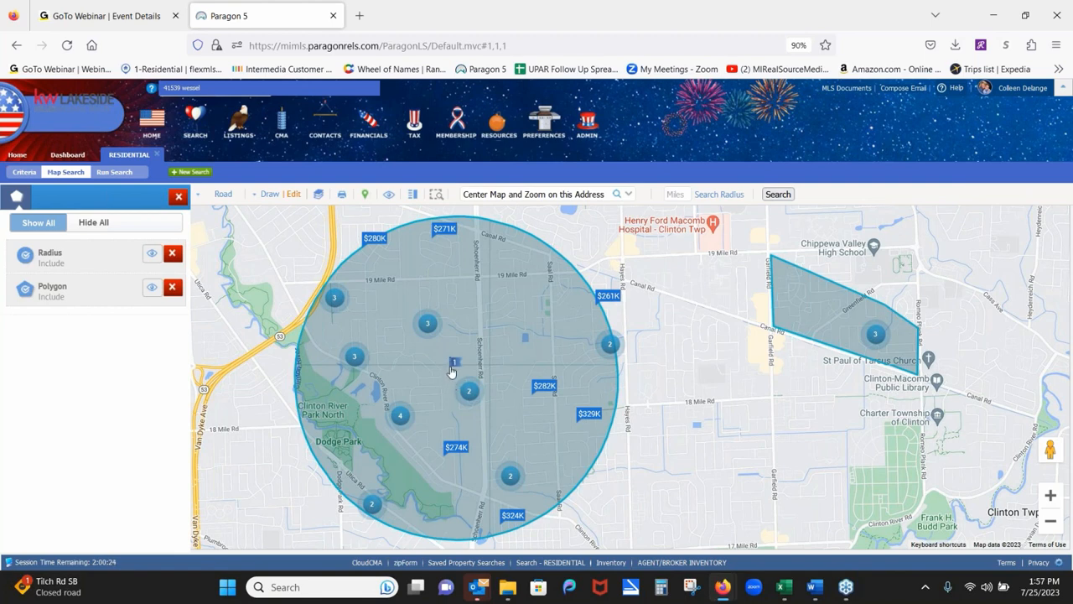
mouse_move(451, 371)
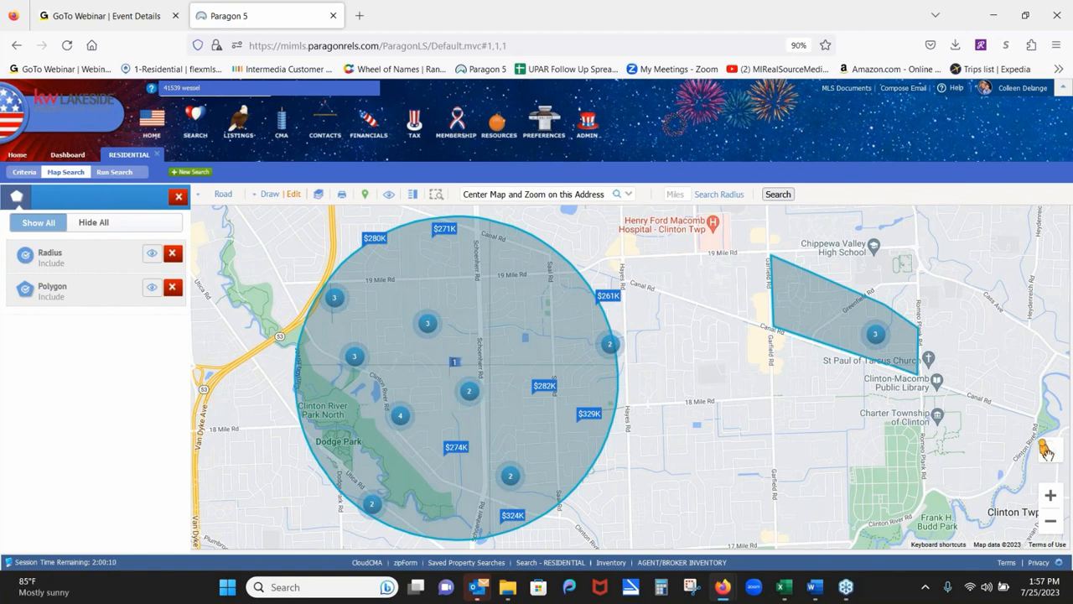
left_click_drag(1045, 449, 454, 359)
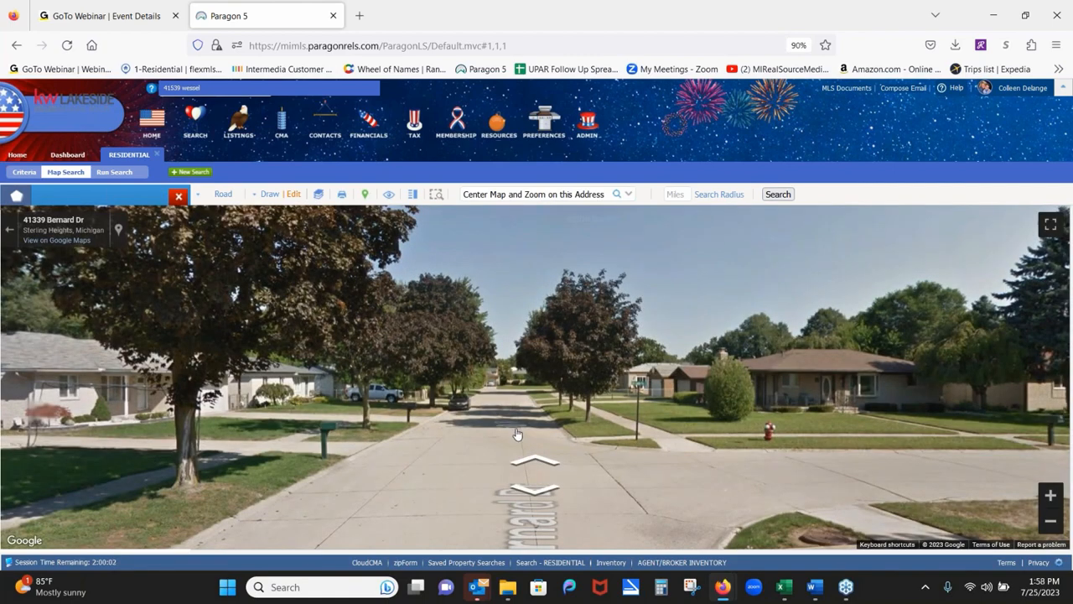
Walk along Bernard Dr in Street View and turn onto Melanie Dr.
left_click(516, 430)
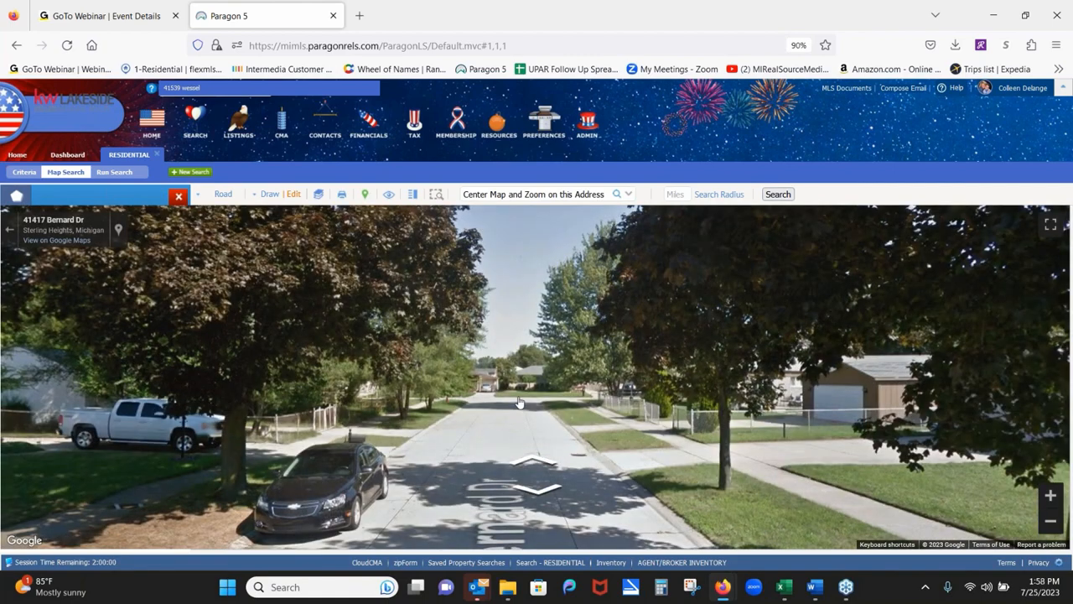
left_click(519, 403)
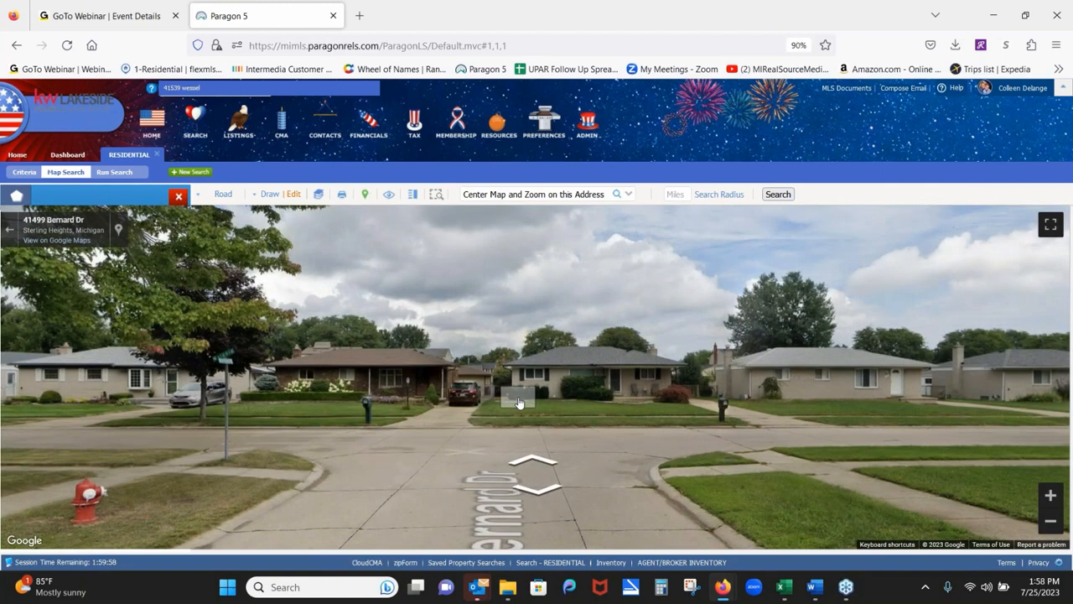
left_click_drag(579, 417, 537, 350)
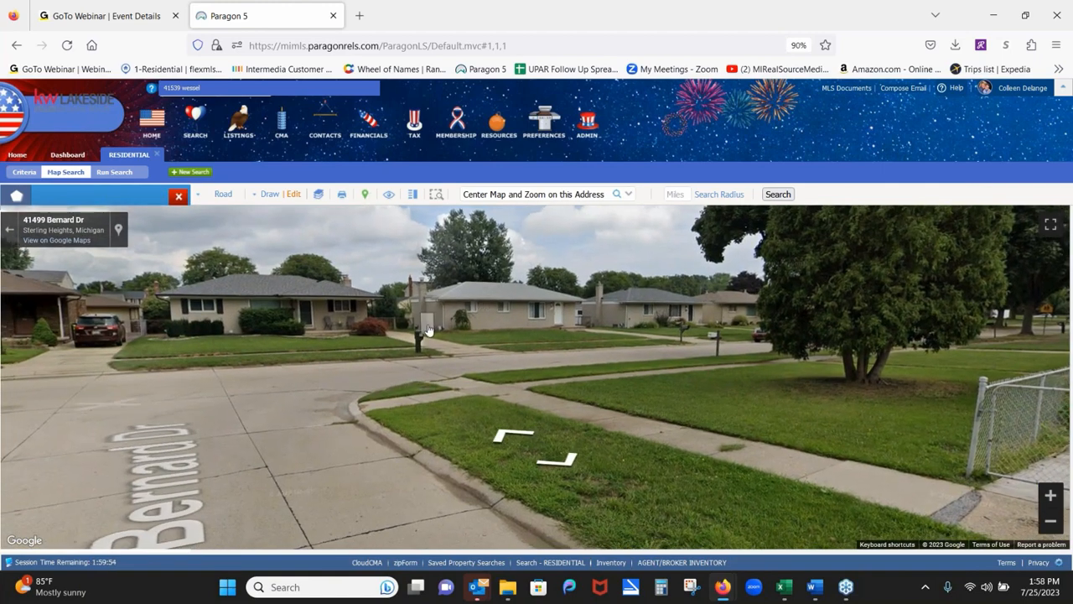
left_click(538, 351)
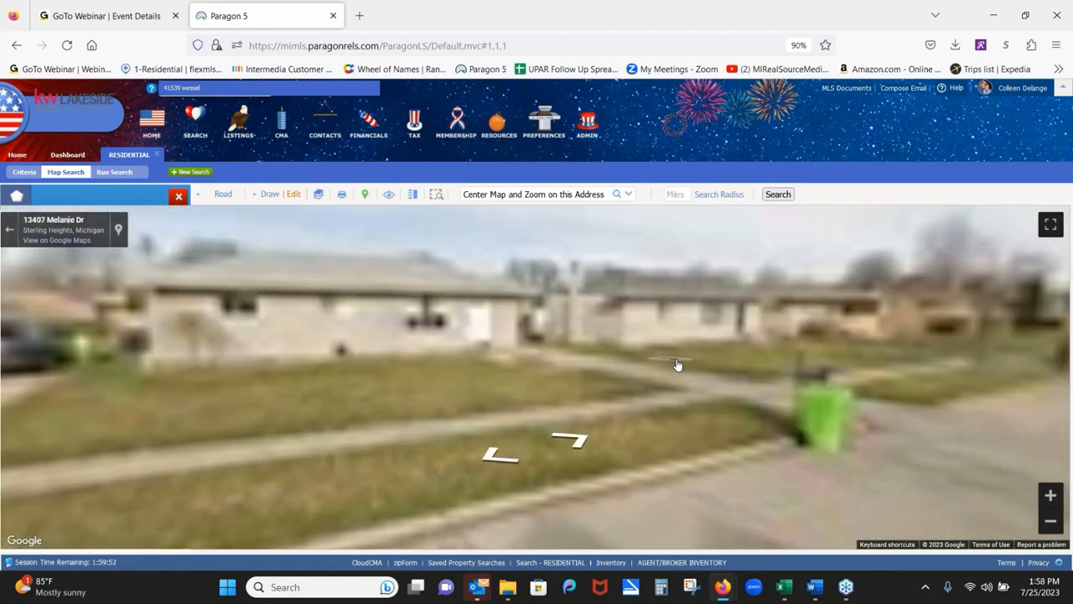
left_click_drag(996, 415, 622, 351)
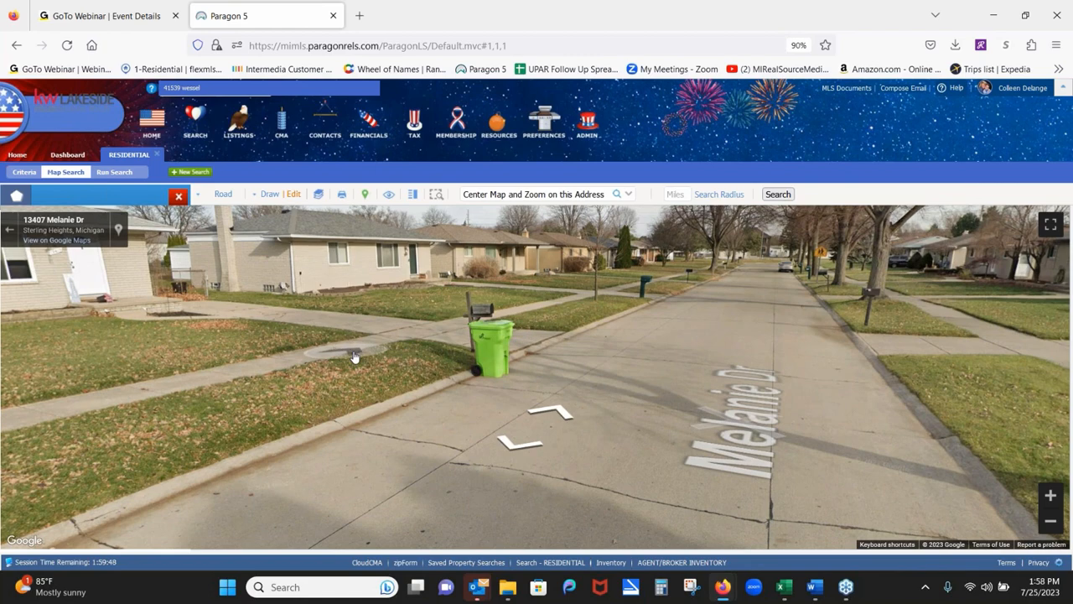
left_click_drag(402, 339, 743, 409)
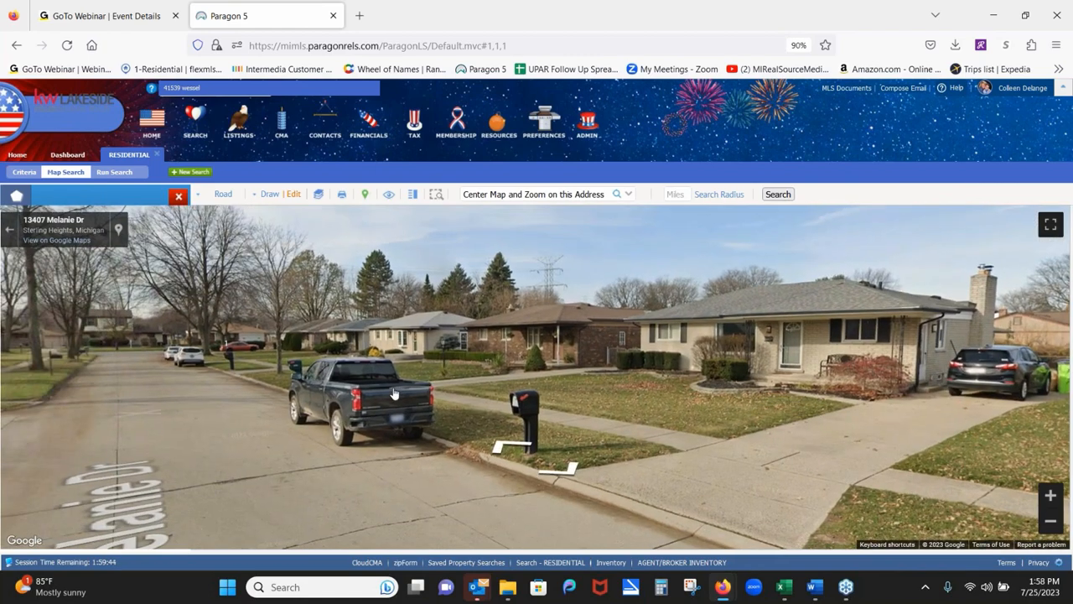
left_click_drag(179, 399, 287, 350)
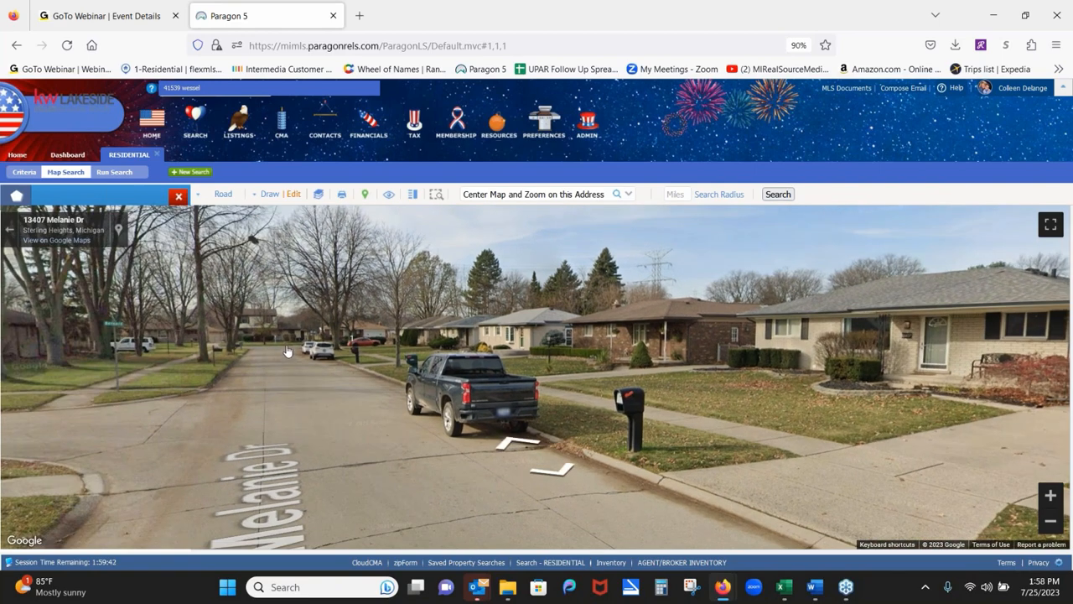
left_click(286, 350)
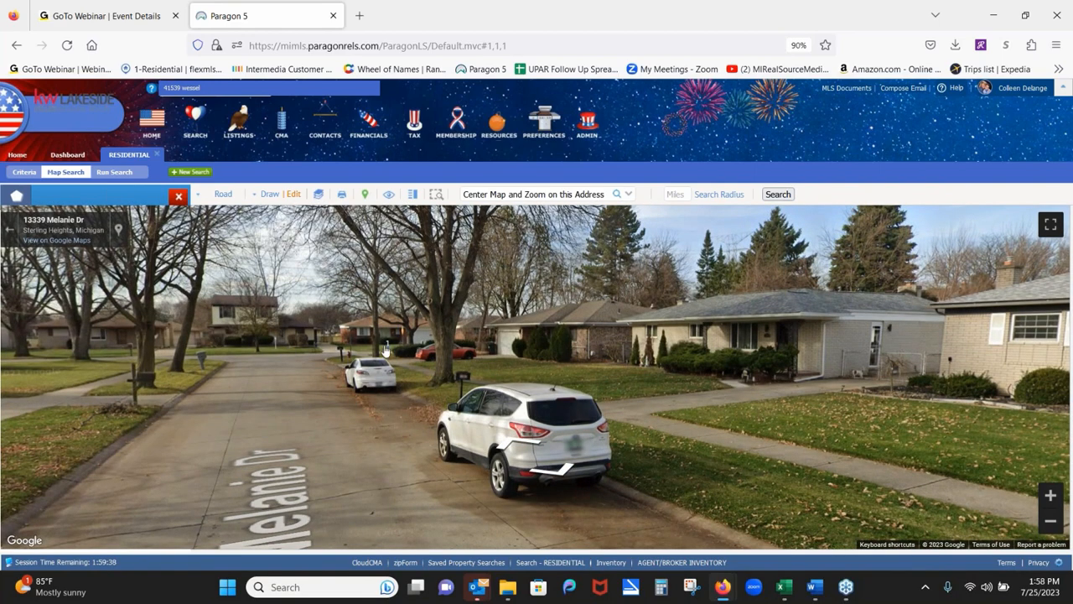
left_click(299, 367)
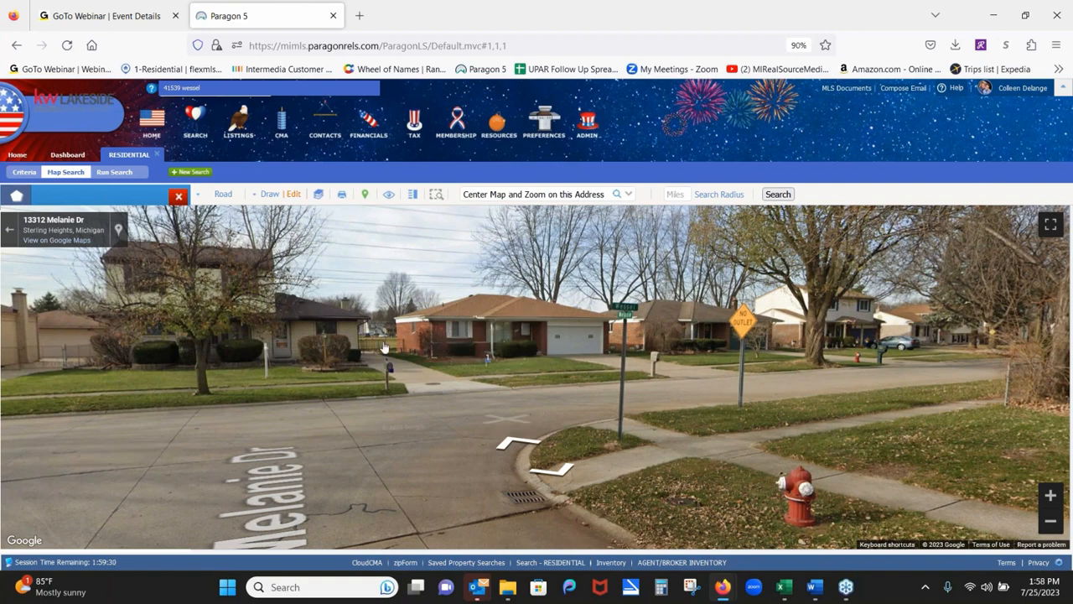
left_click_drag(383, 347, 468, 332)
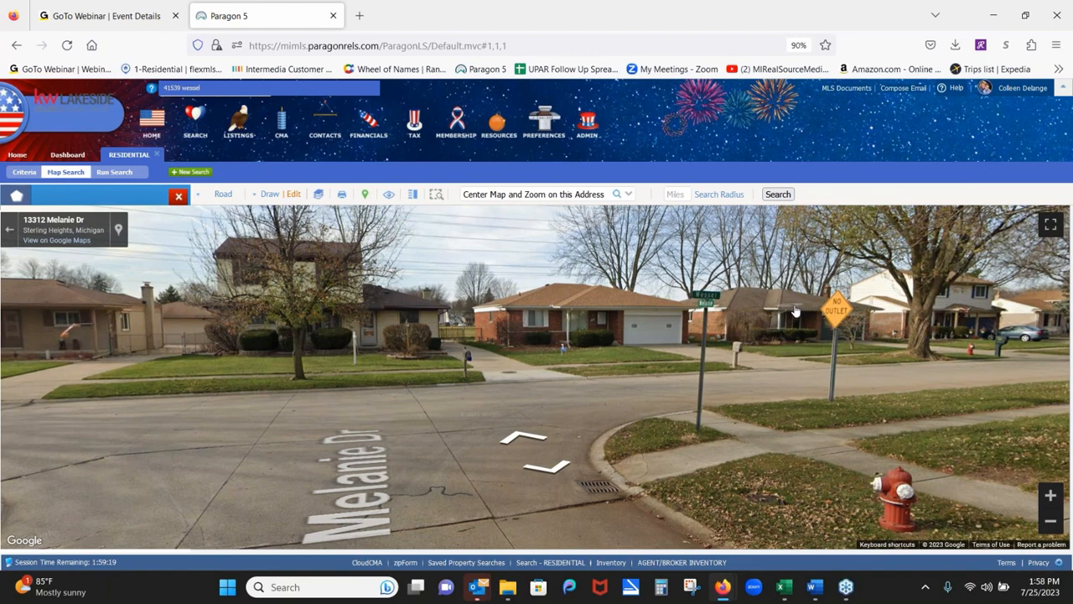
left_click_drag(618, 302, 747, 260)
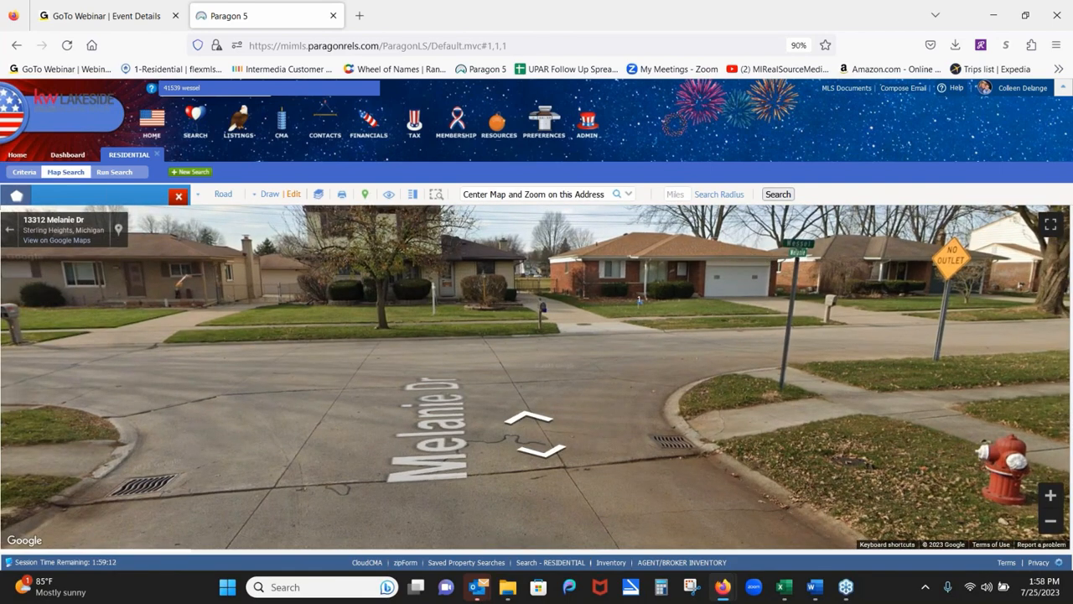
Exit Street View and zoom in on Clayton St, Uthers St and Powell Dr near Miami Elementary.
left_click(9, 240)
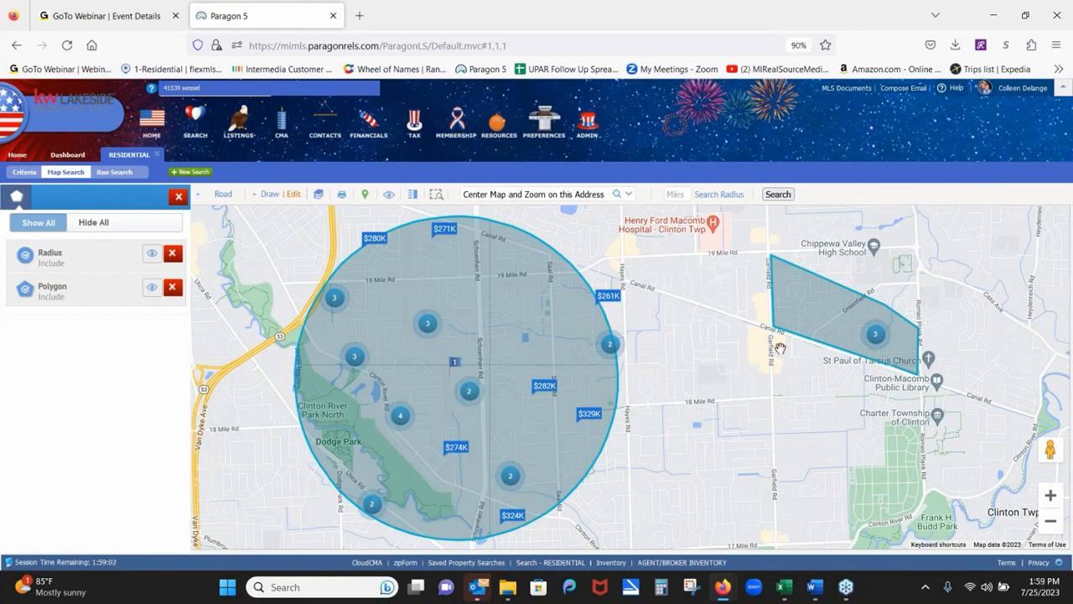
left_click(1051, 496)
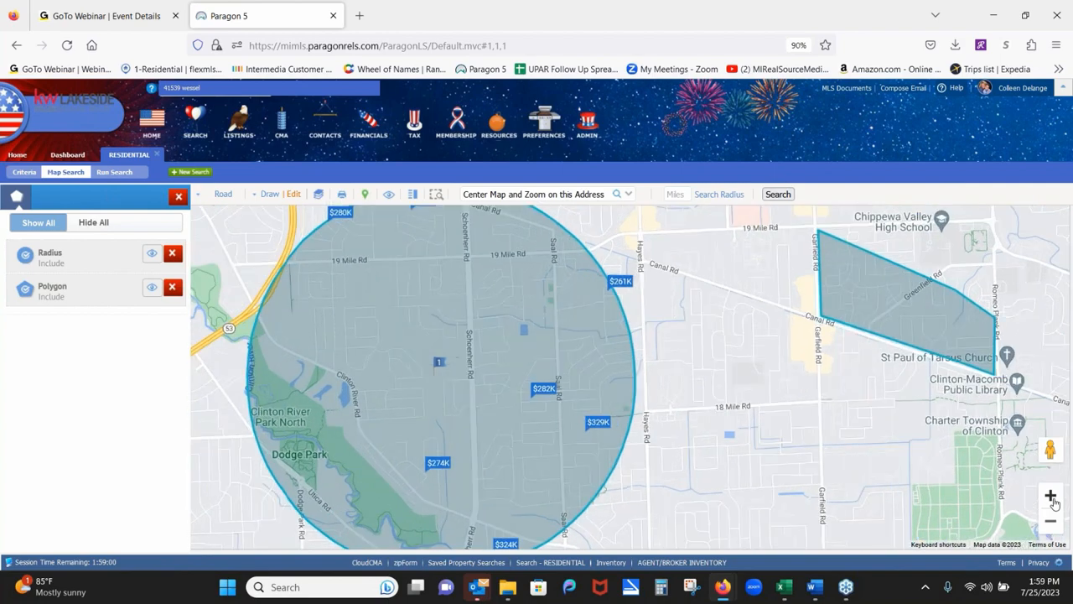
left_click_drag(914, 371, 644, 399)
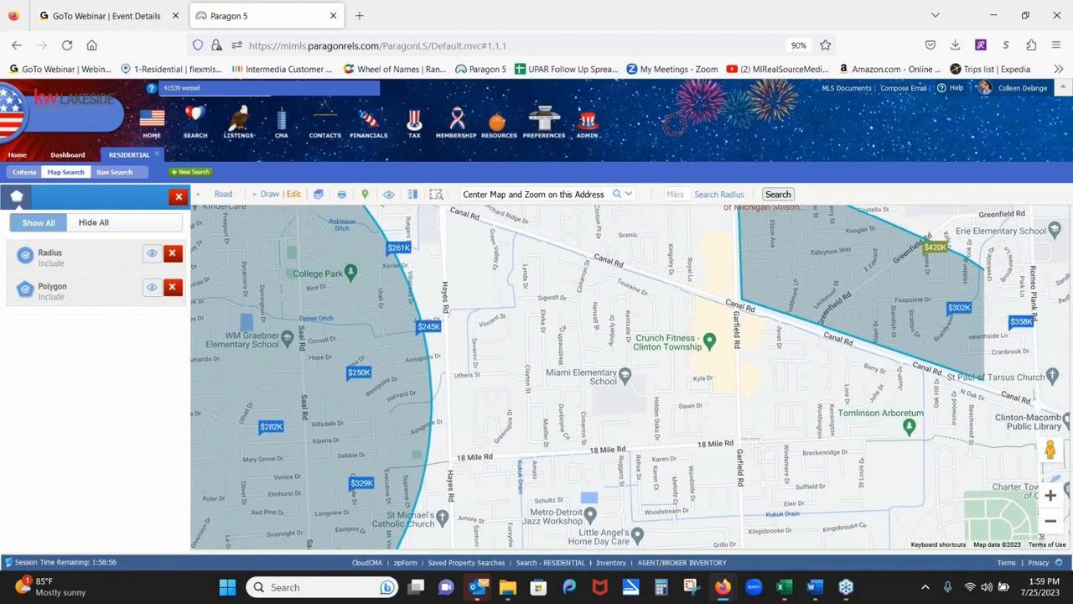
left_click(1050, 495)
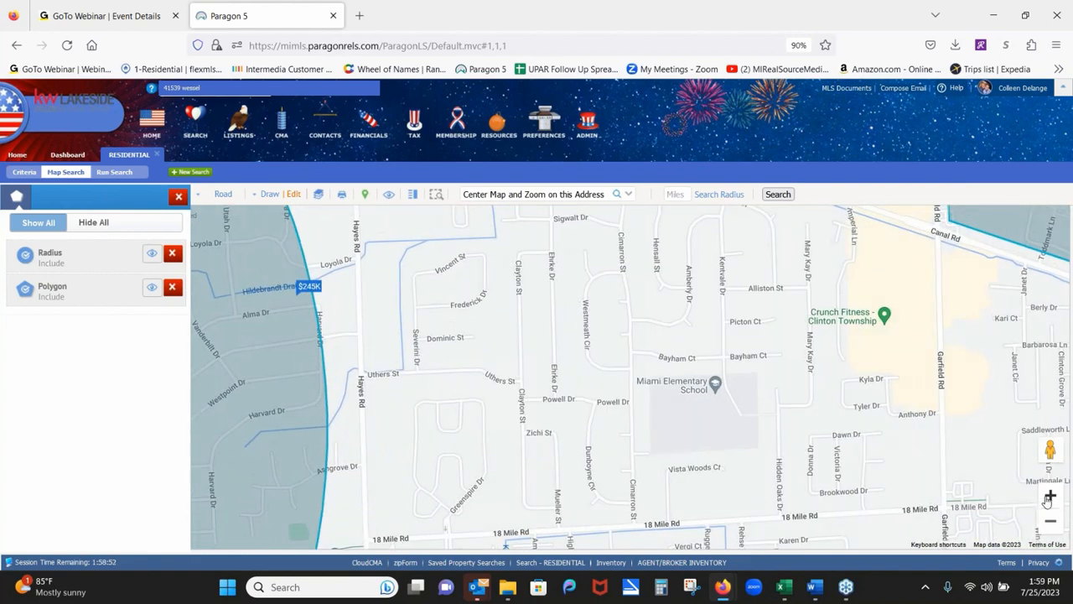
left_click(1050, 496)
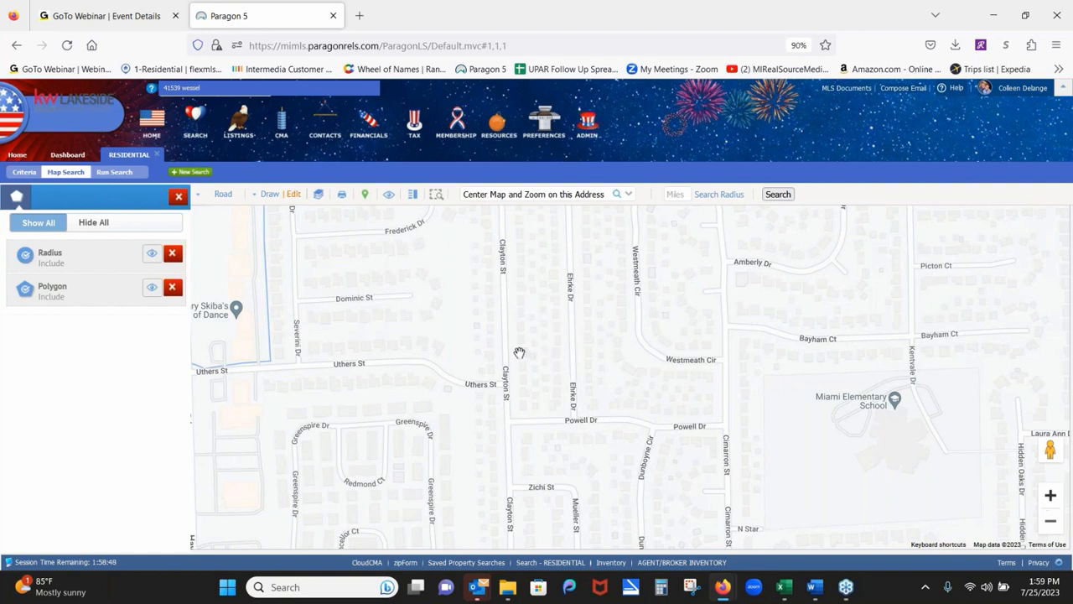
left_click(1050, 496)
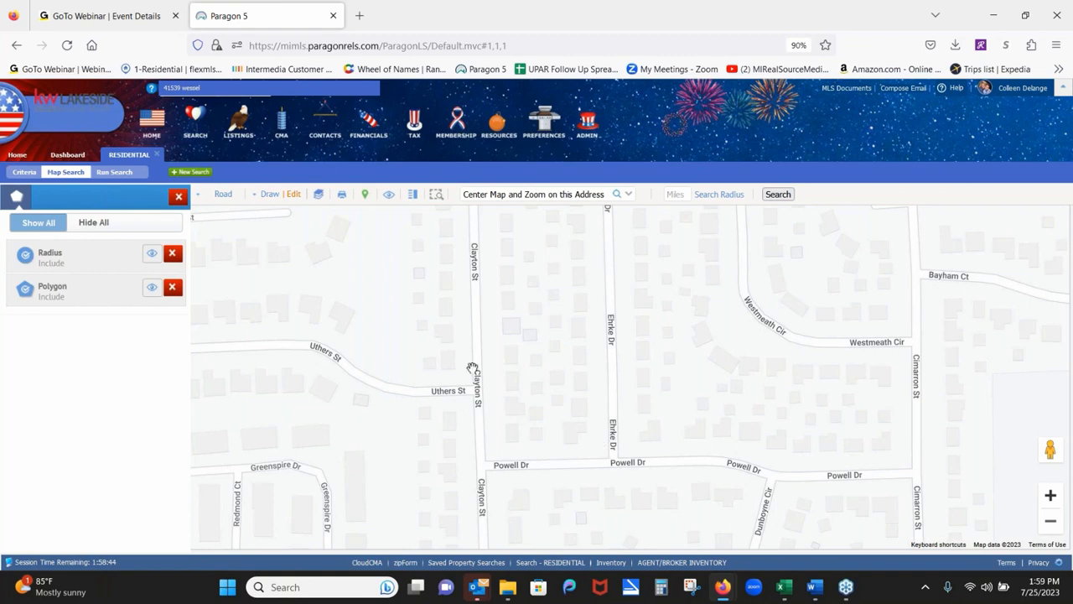
left_click(319, 196)
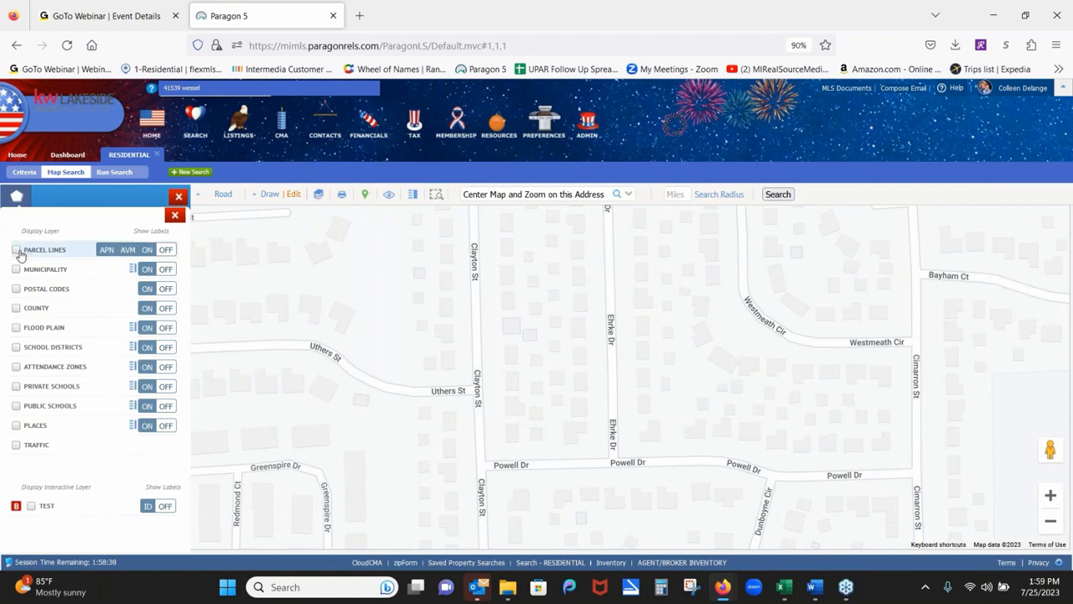
left_click(18, 252)
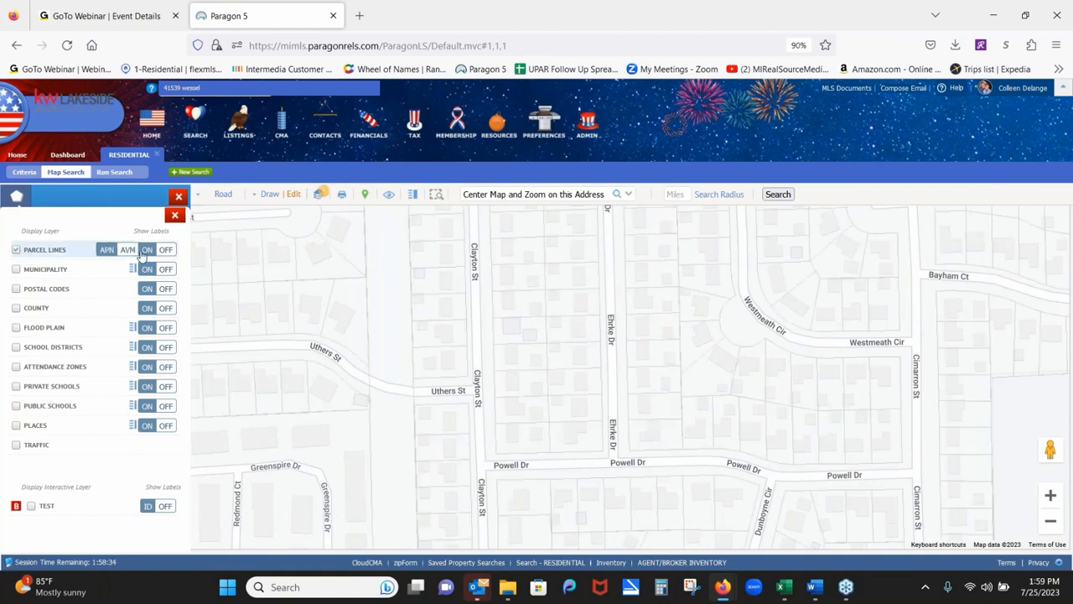
left_click(512, 360)
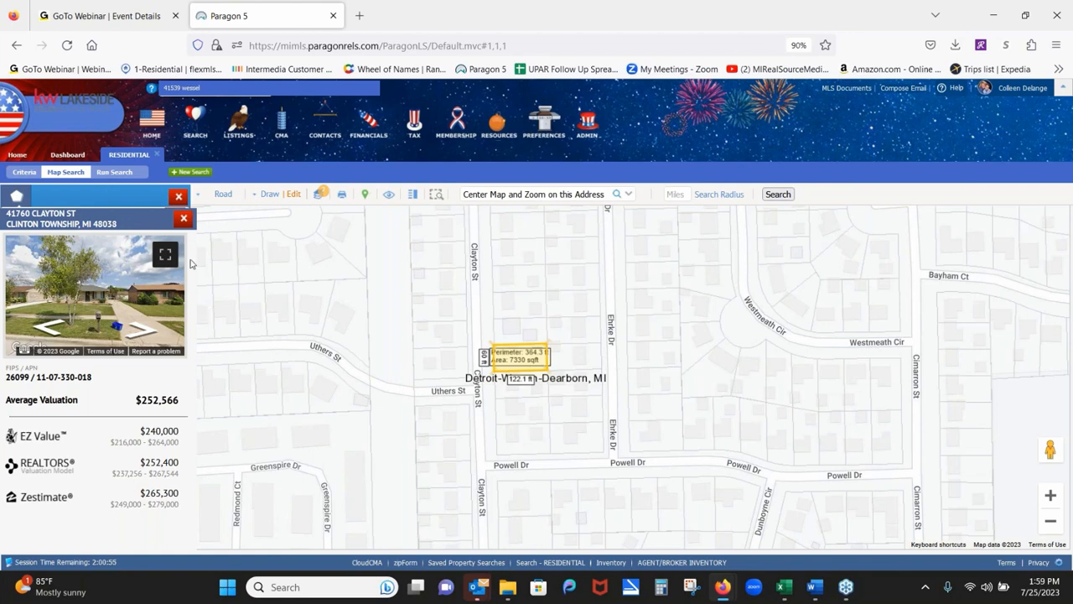
left_click(183, 220)
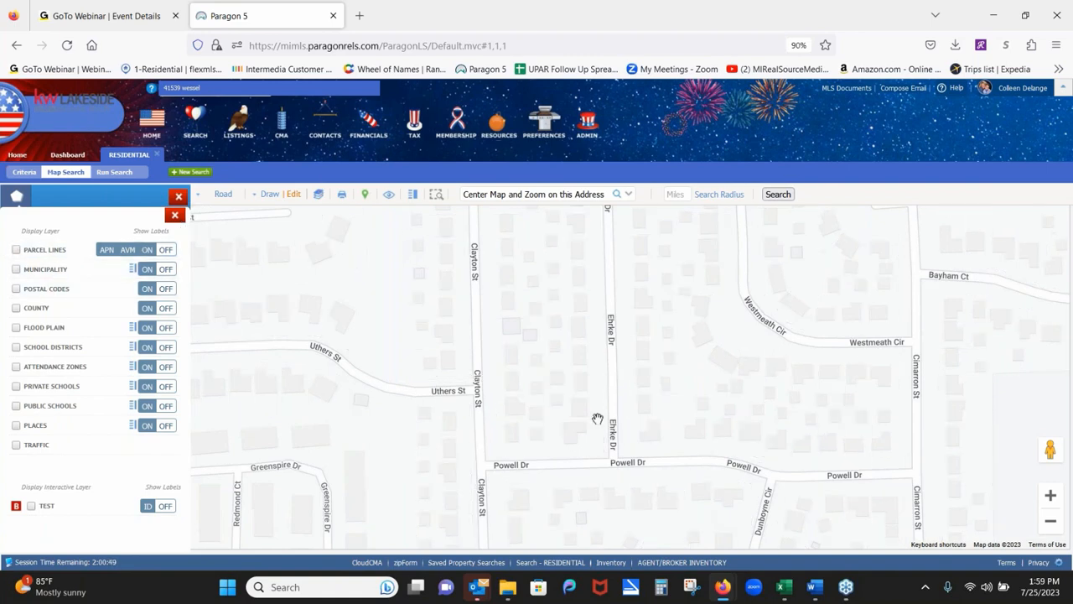
Zoom out to the radius search area around Clinton River Park and turn on Flood Plain.
left_click(1049, 521)
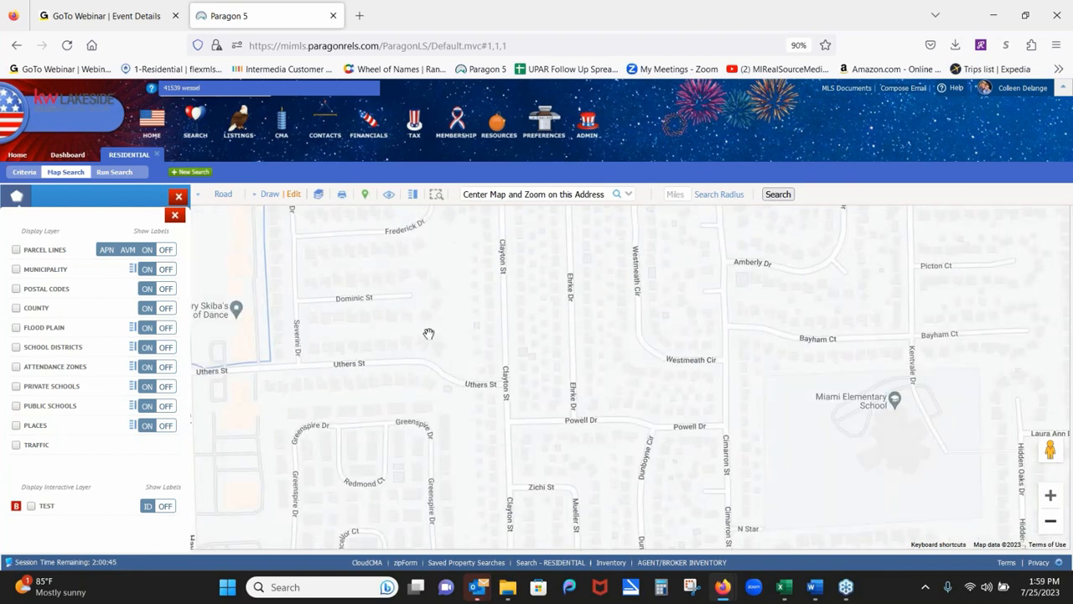
left_click_drag(441, 330, 741, 268)
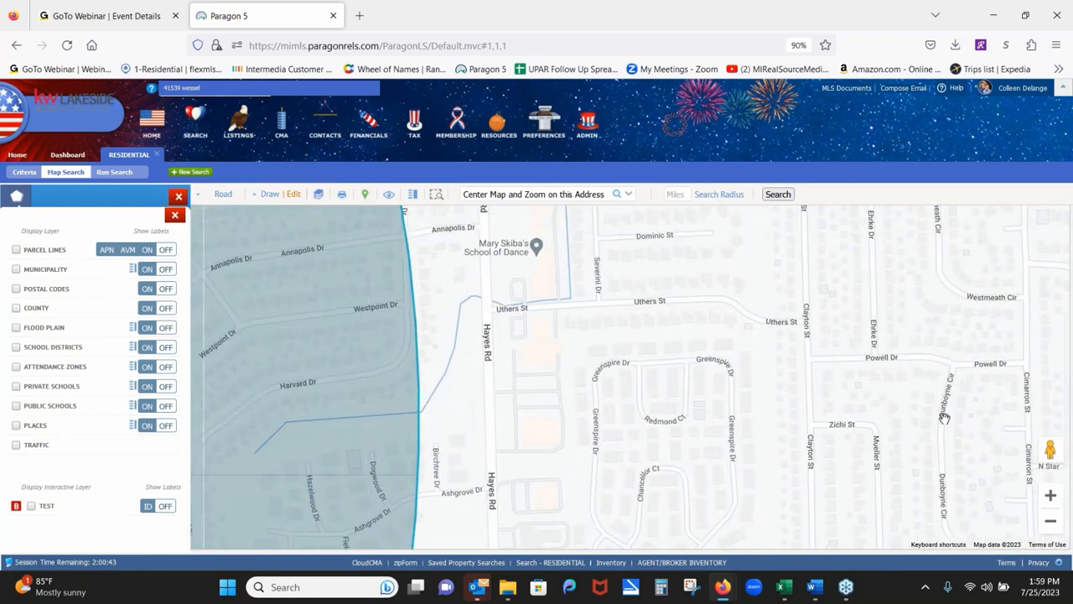
left_click(1050, 522)
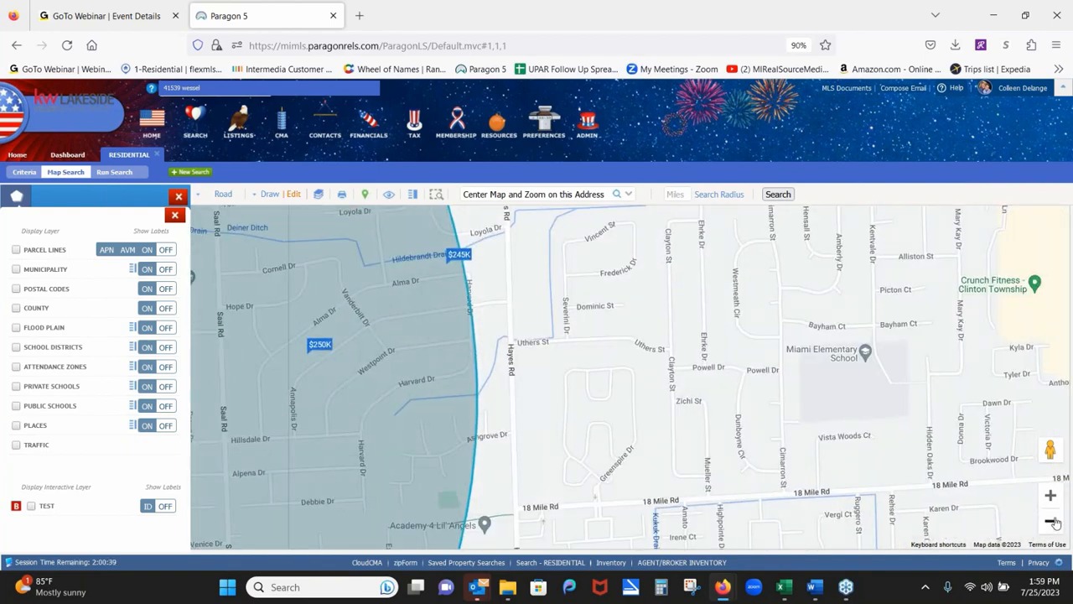
left_click(1053, 523)
left_click_drag(456, 480, 819, 411)
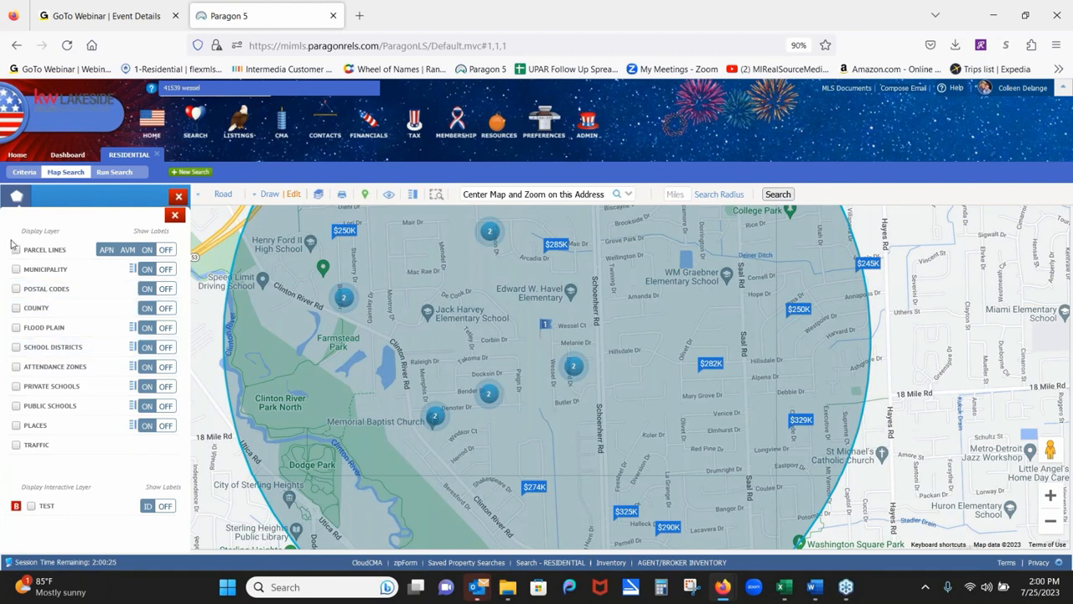
left_click(16, 328)
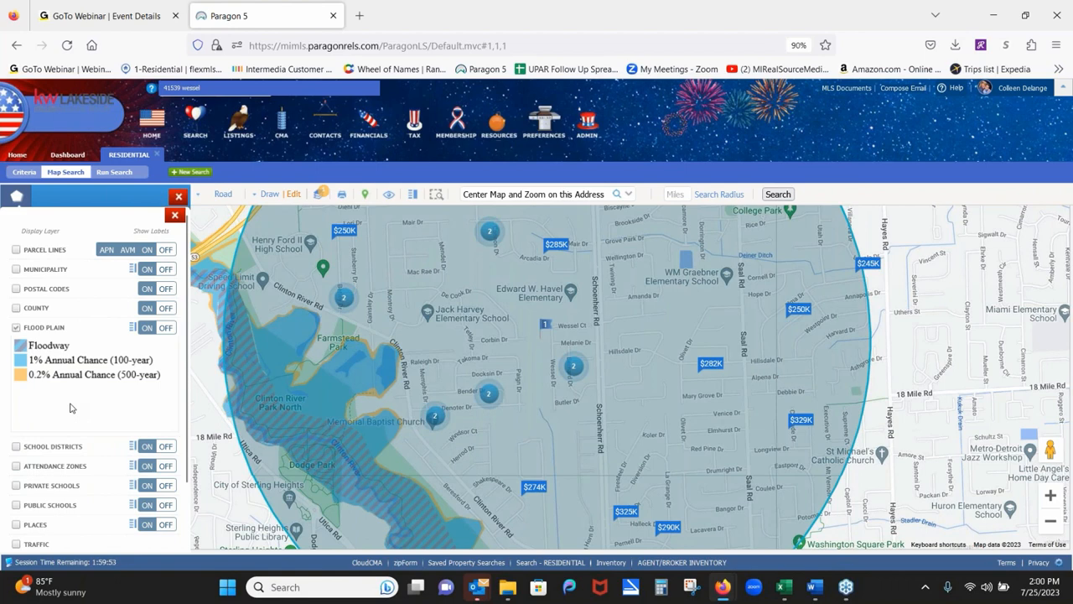
Turn off Flood Plain and close Map Layers to show the Radius and Polygon shapes.
left_click(17, 328)
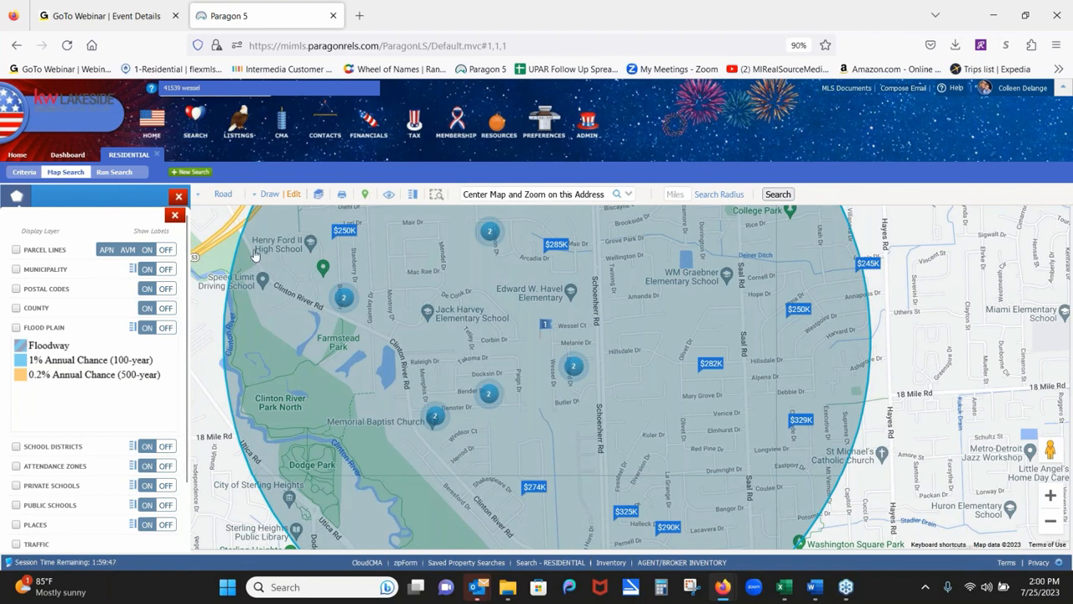
left_click(175, 216)
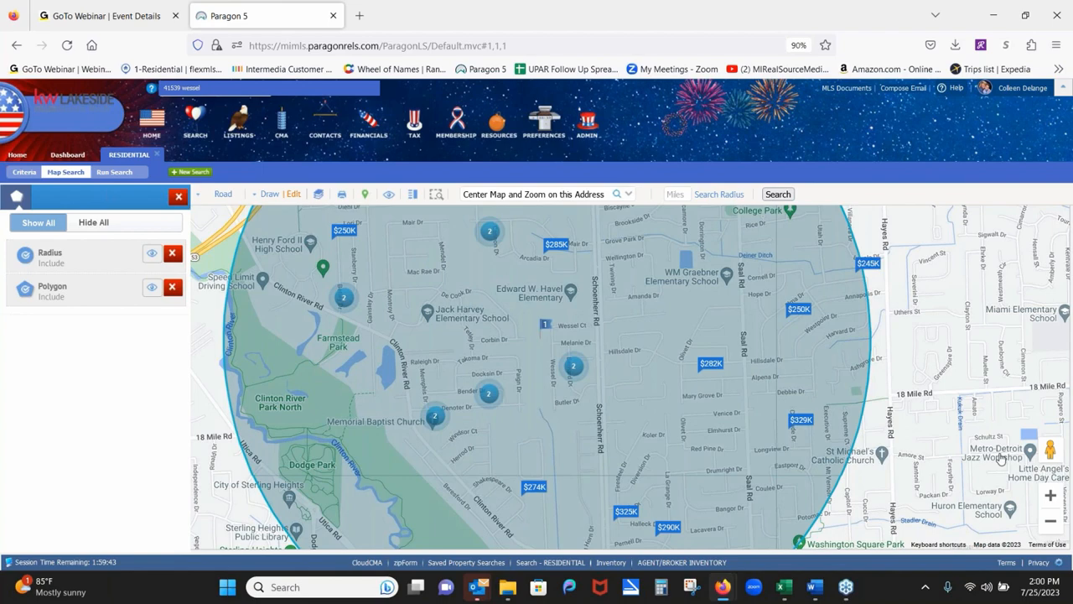
Zoom the map out and delete both the Polygon and Radius search shapes.
left_click(1053, 525)
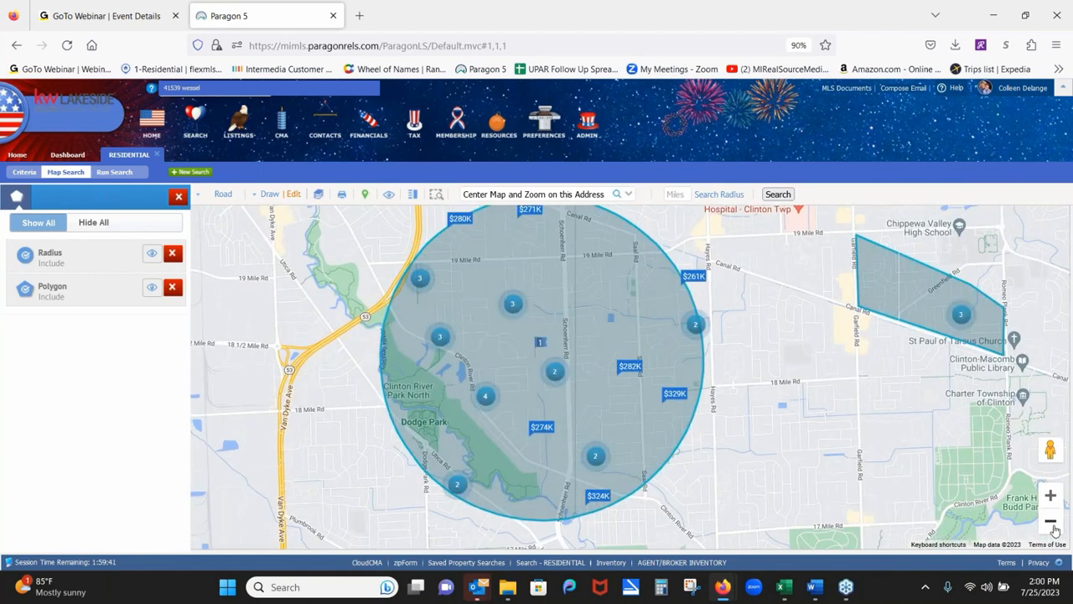
left_click(1053, 525)
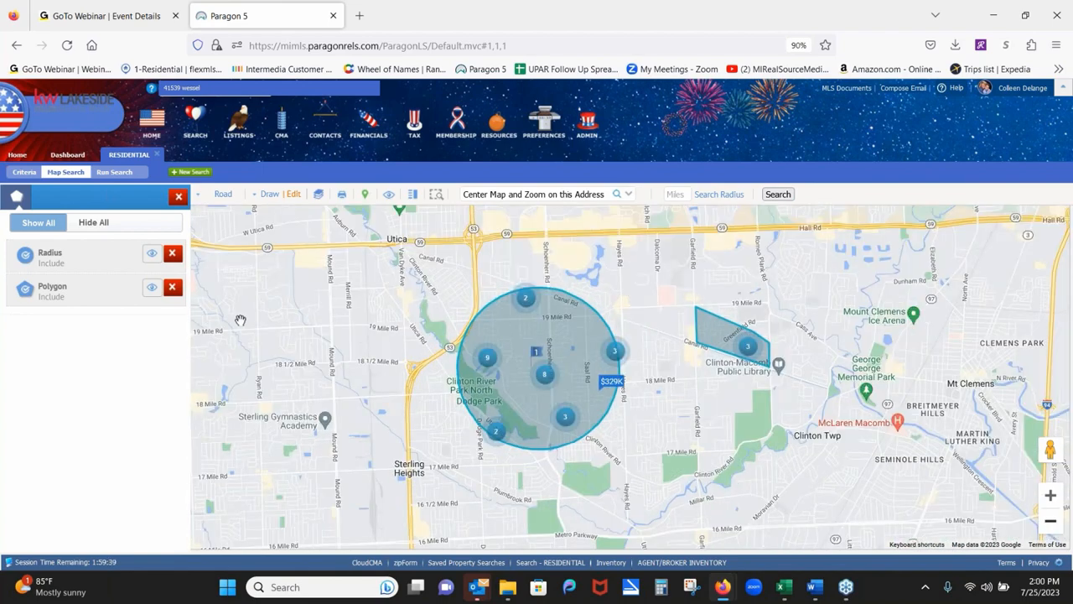
left_click(173, 287)
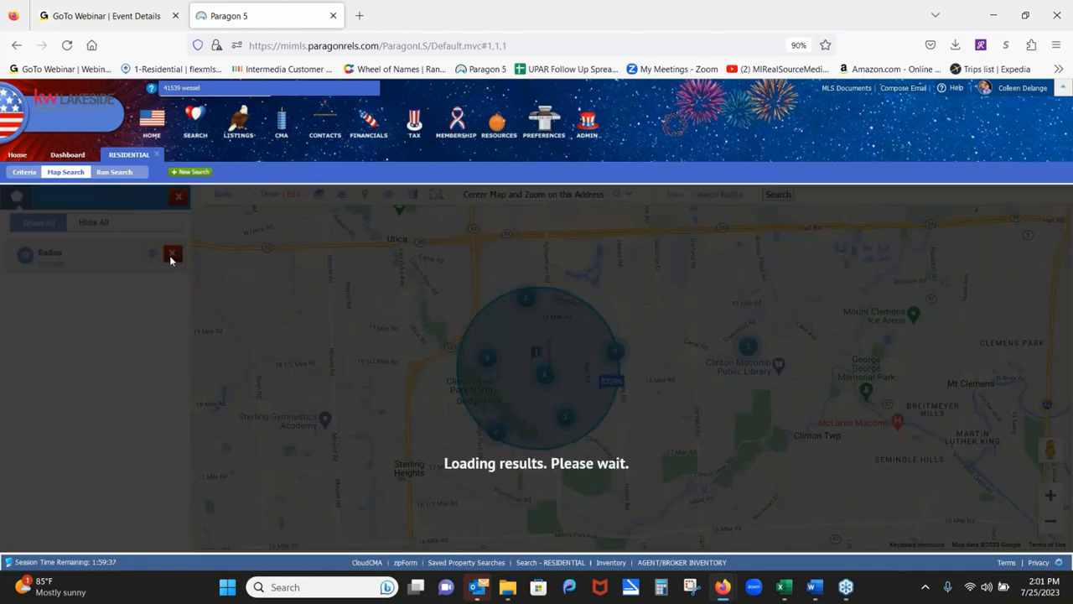
left_click(172, 252)
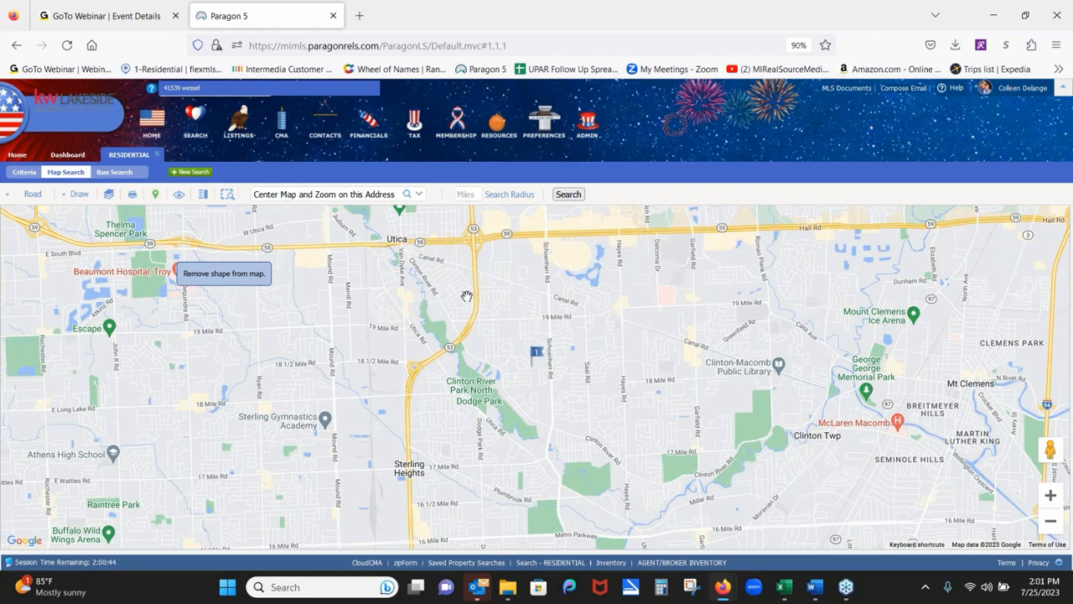
left_click_drag(555, 314, 545, 298)
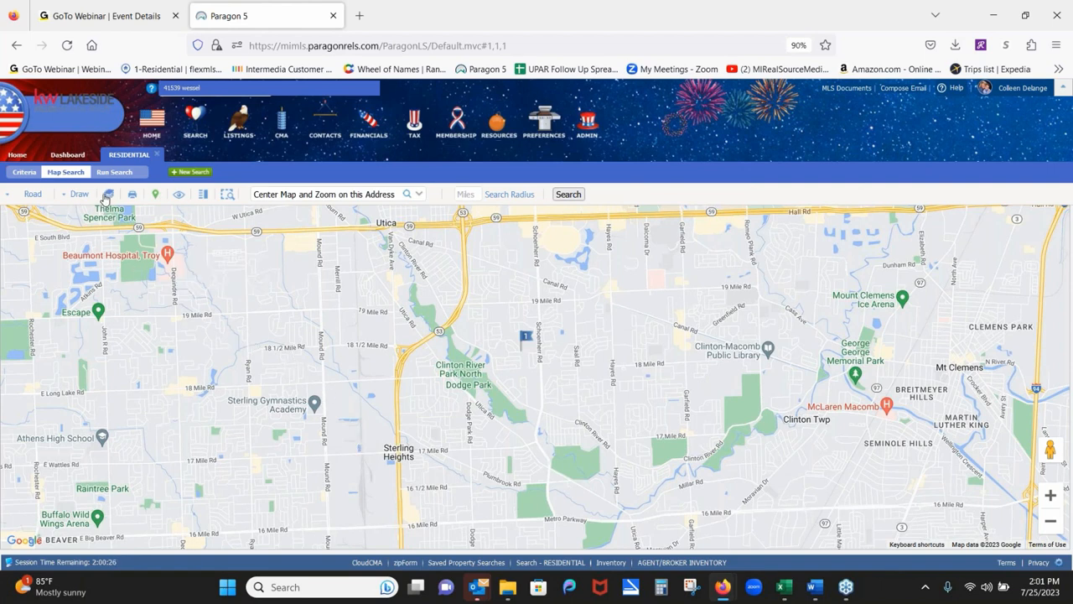
Show the Municipality map layer with name labels, framing Sterling Heights beside Clinton.
left_click(107, 195)
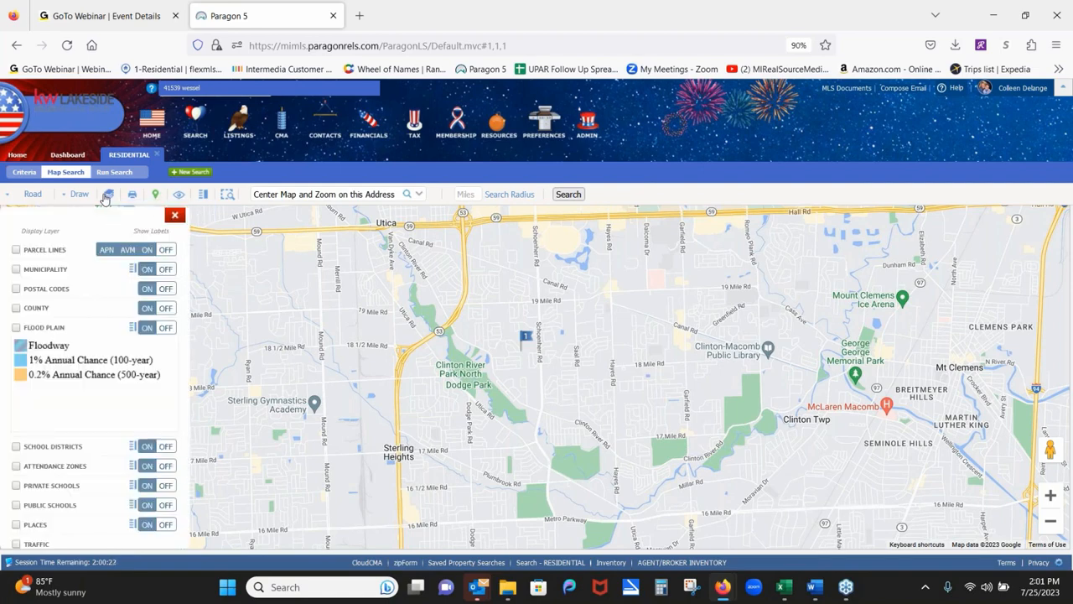
left_click(15, 270)
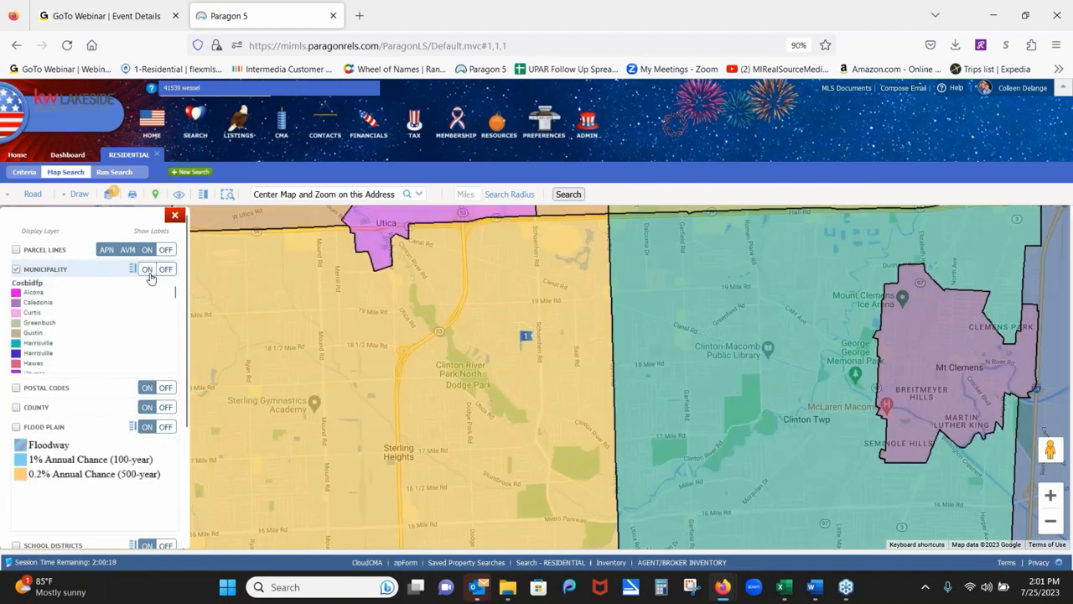
left_click(149, 272)
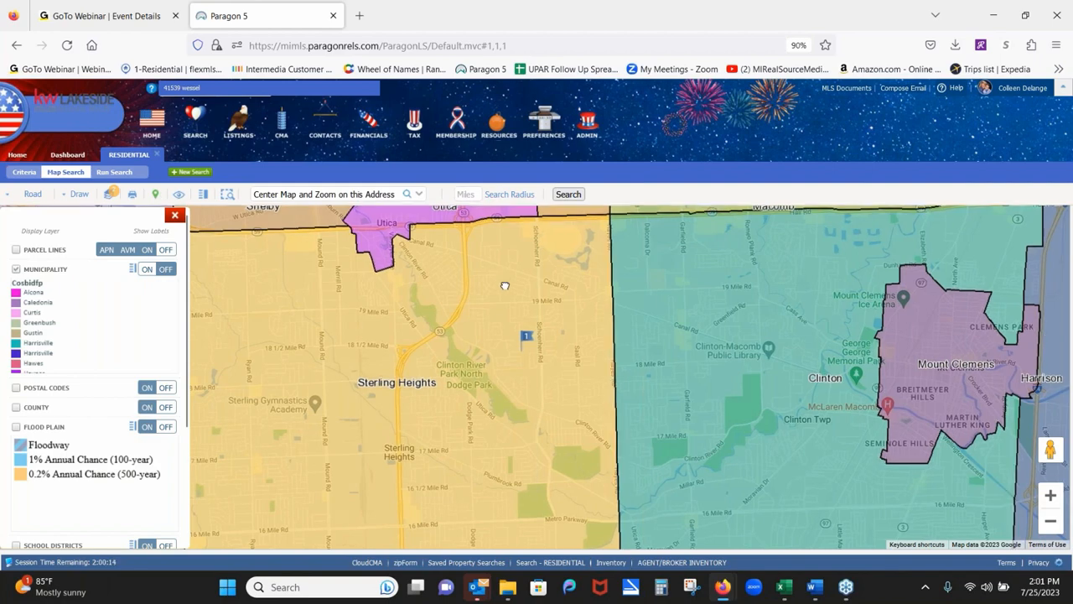
left_click_drag(526, 278, 604, 275)
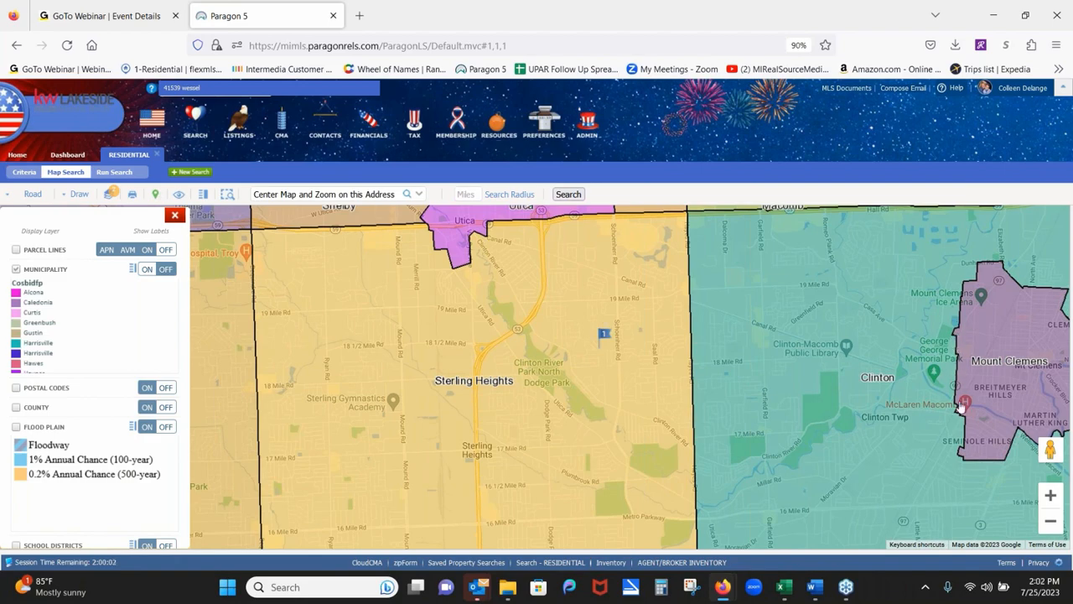
left_click(1051, 495)
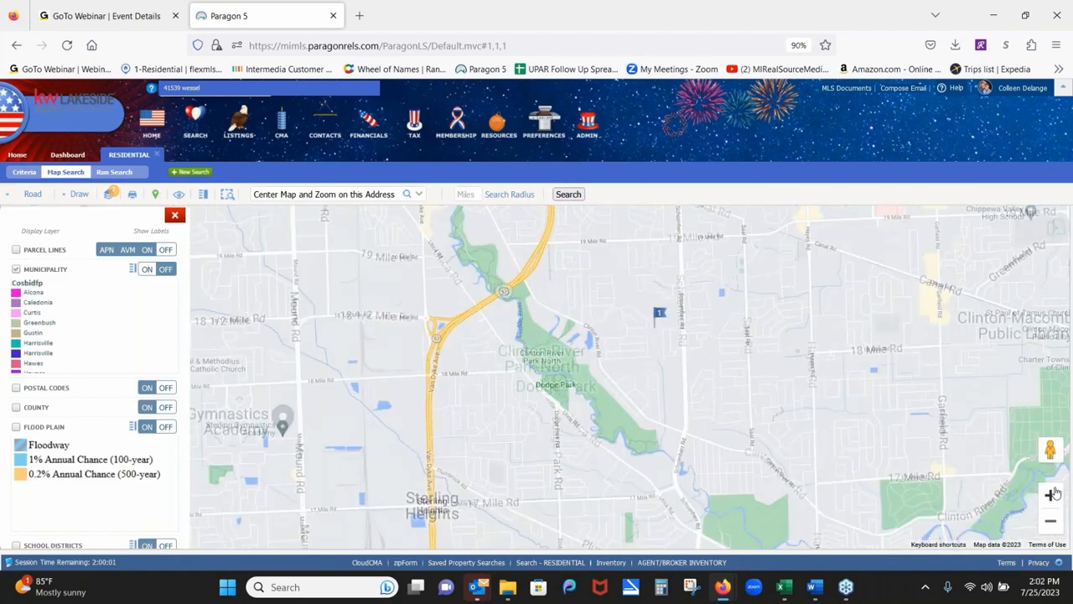
left_click_drag(981, 377, 585, 323)
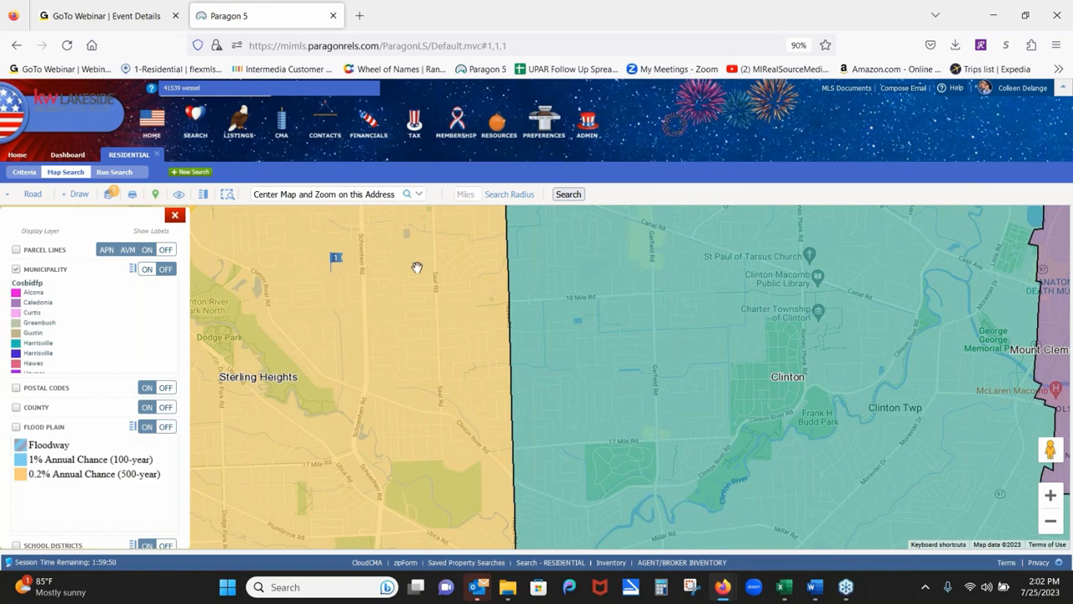
left_click(175, 218)
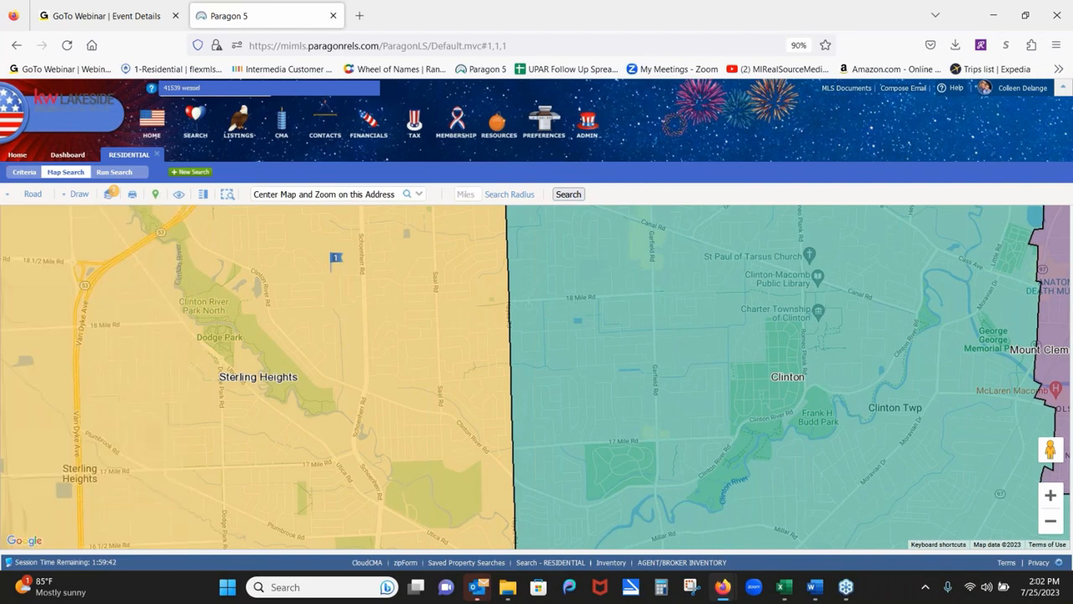
In Criteria, remove CLD - Closed from Status and set Area (Municipality) to 50012 - Sterling Heights.
left_click(24, 172)
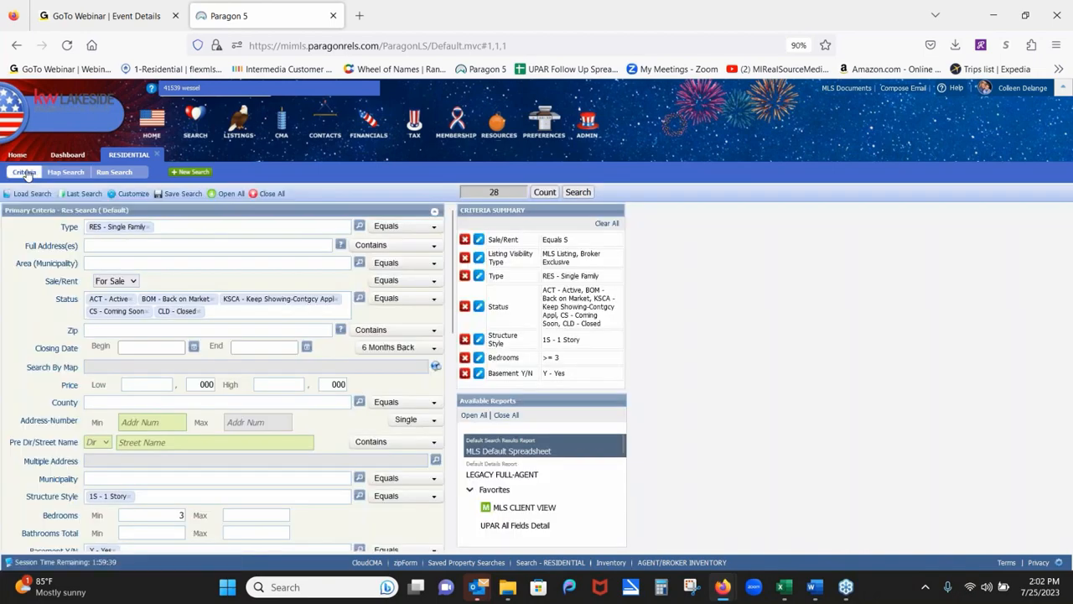
left_click(195, 312)
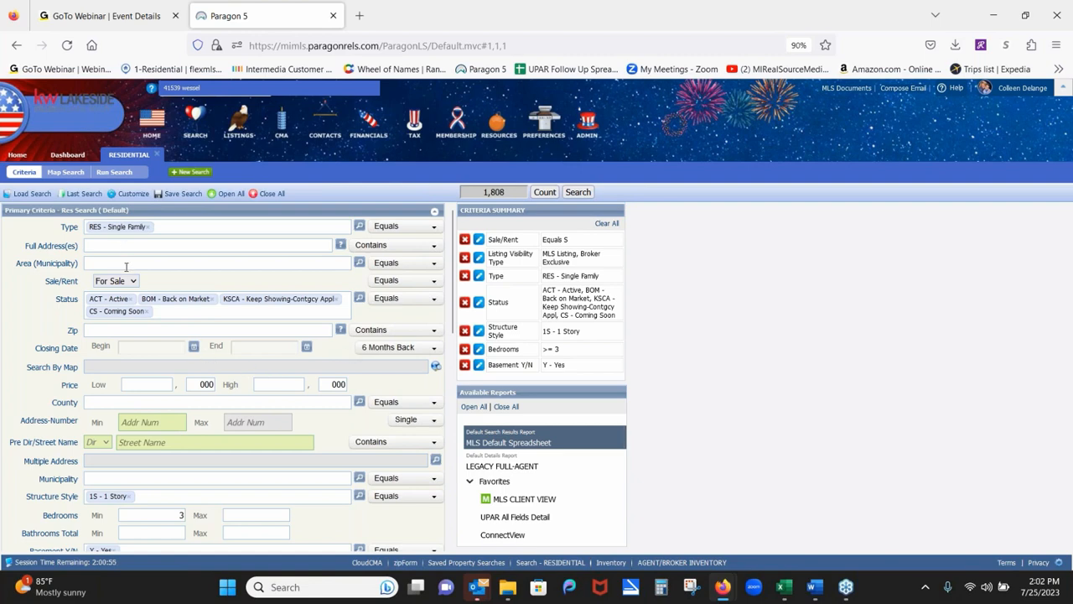
type("sterling")
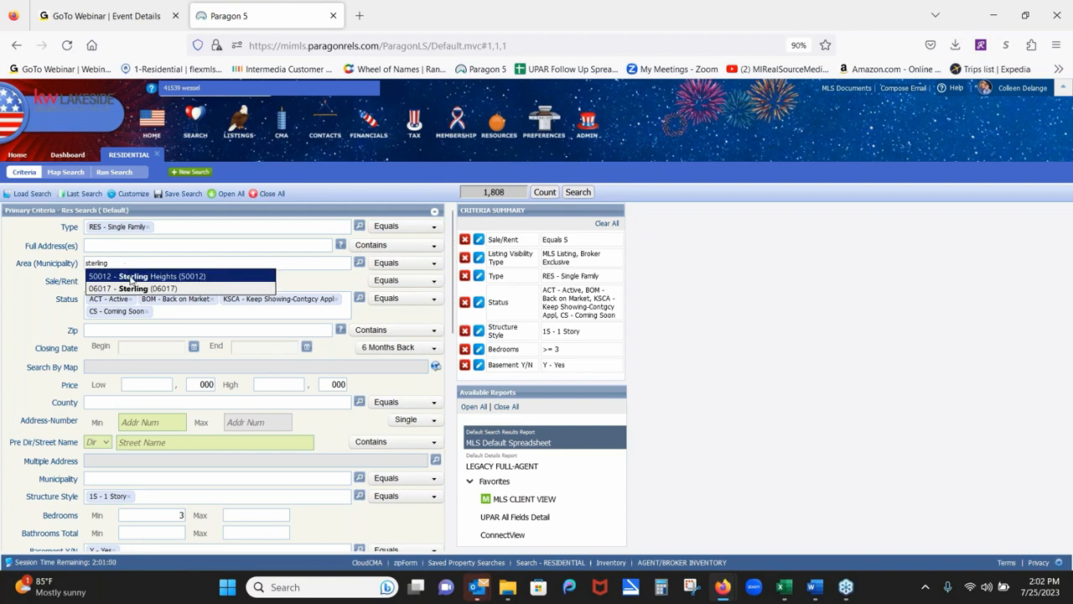
left_click(131, 277)
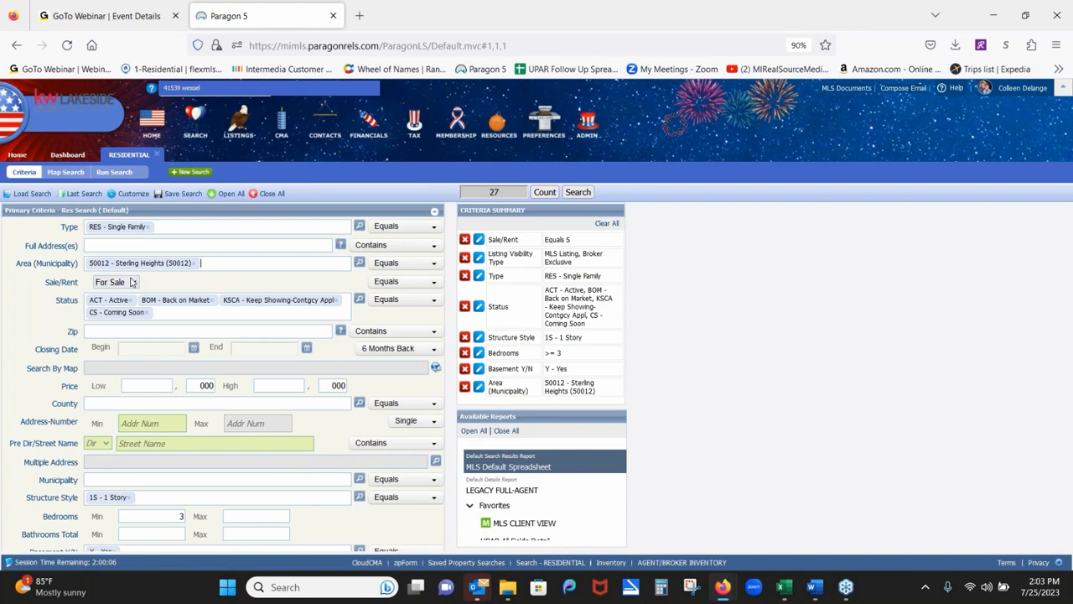
Start saving the current residential criteria as a new search via Save Search As.
left_click(186, 194)
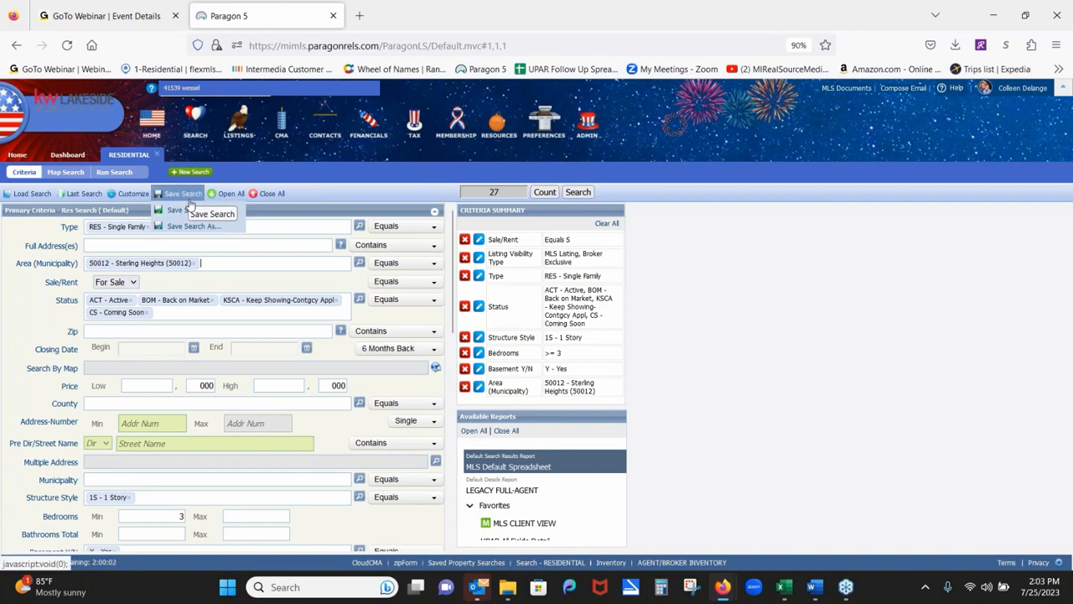
left_click(191, 227)
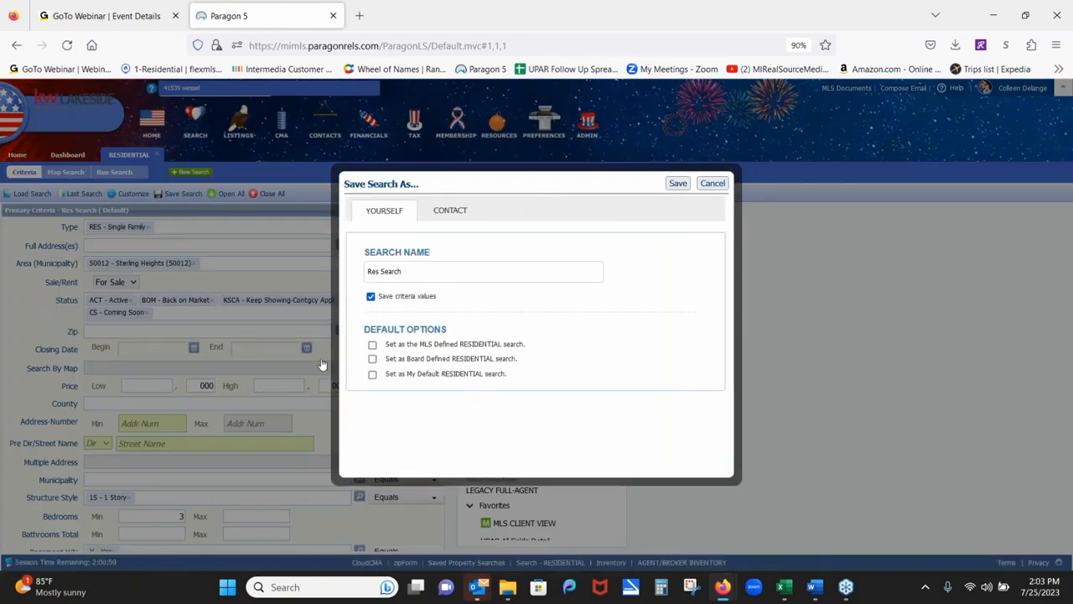
Replace the default 'Res Search' name with the client's name followed by 'Buyer Search'.
left_click(412, 276)
triple_click(393, 275)
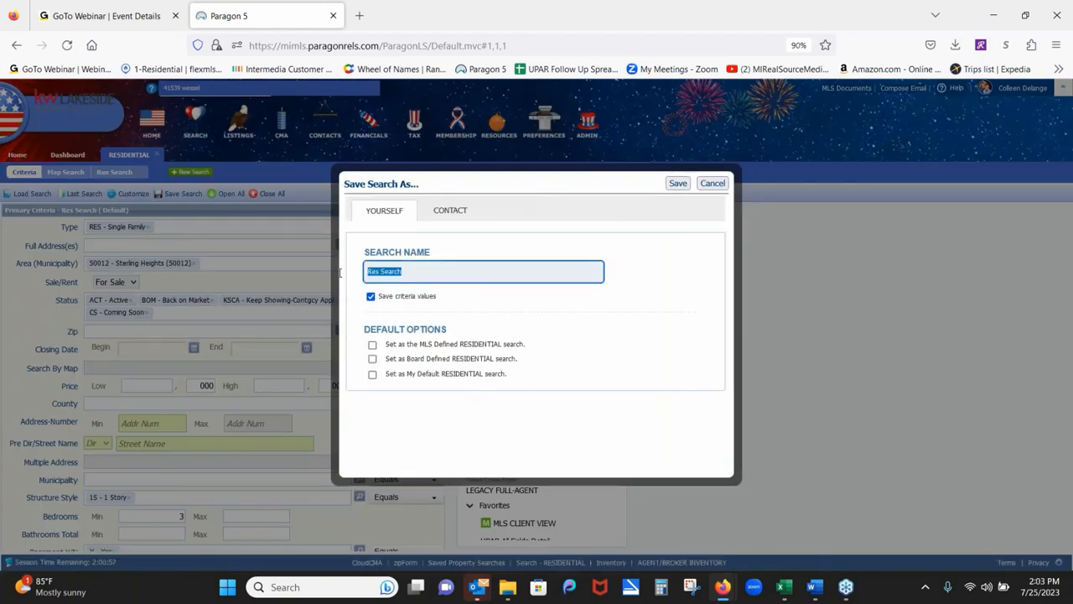
type("Maria M Buyer Search")
left_click(460, 212)
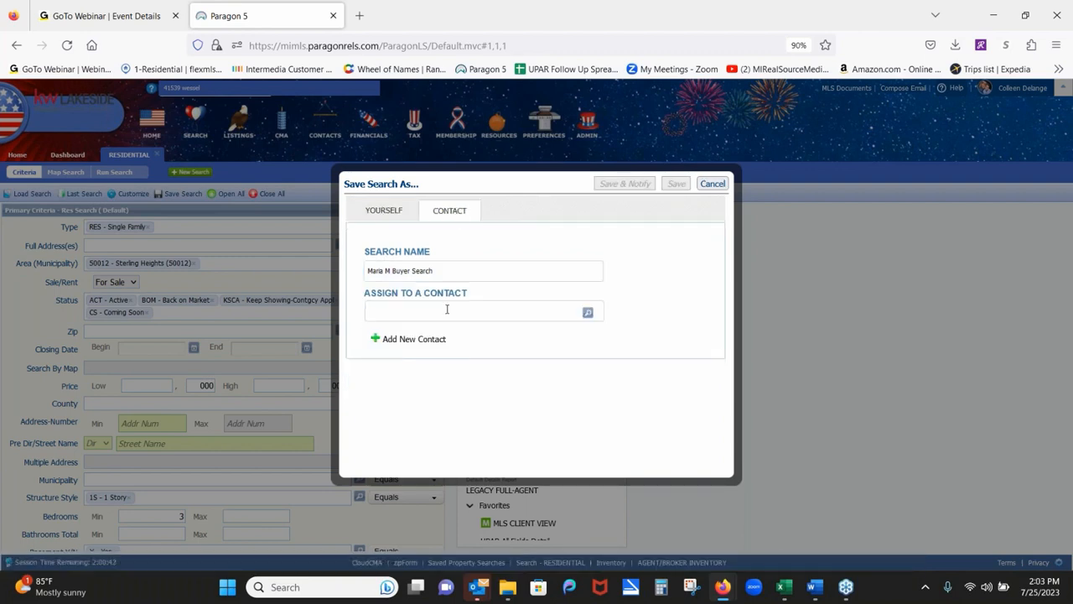
Add a new contact with first name, last name and corrected e-mail, then Save & Notify.
left_click(411, 349)
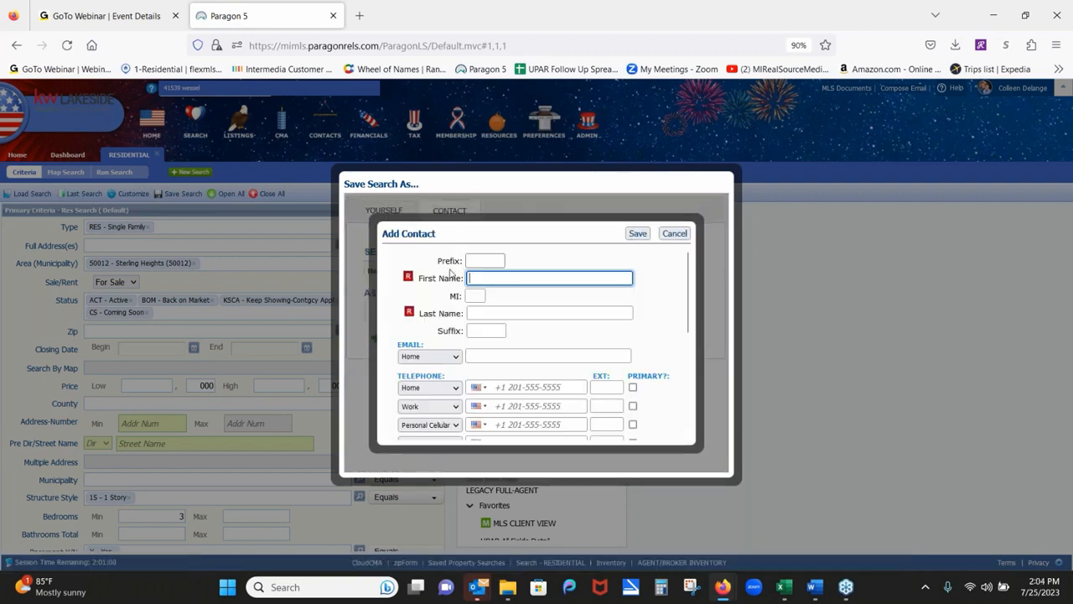
type("burtha")
left_click(506, 314)
type("Buyer")
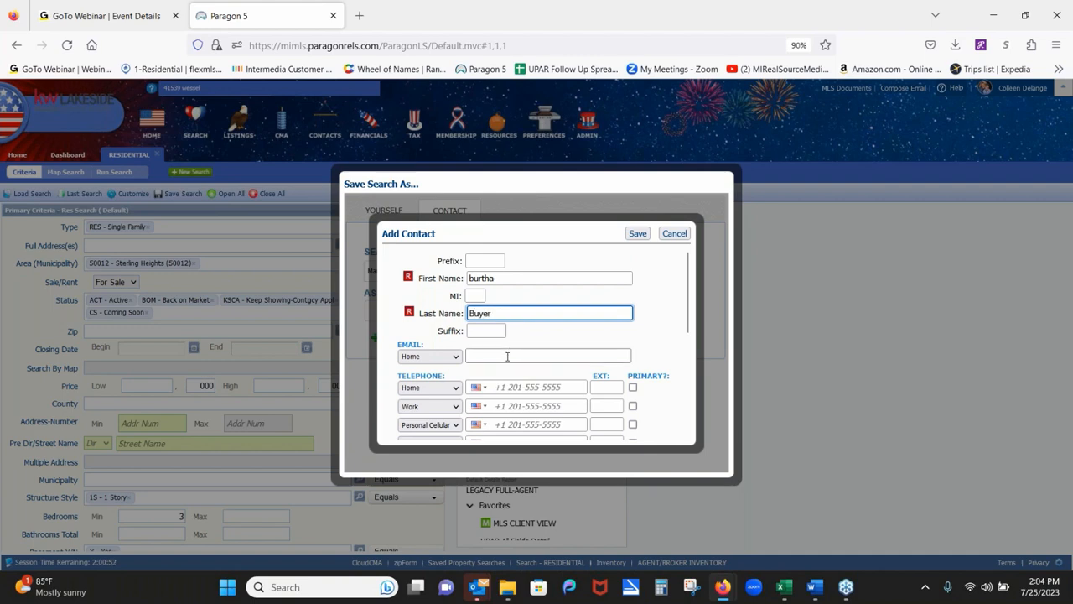
left_click(507, 356)
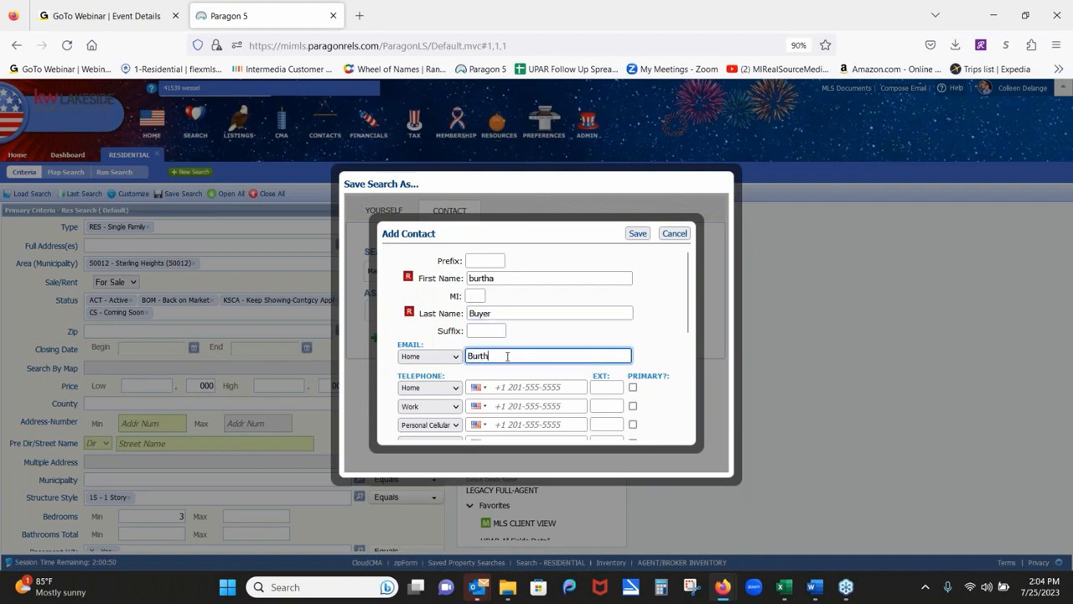
type("l")
left_click(637, 234)
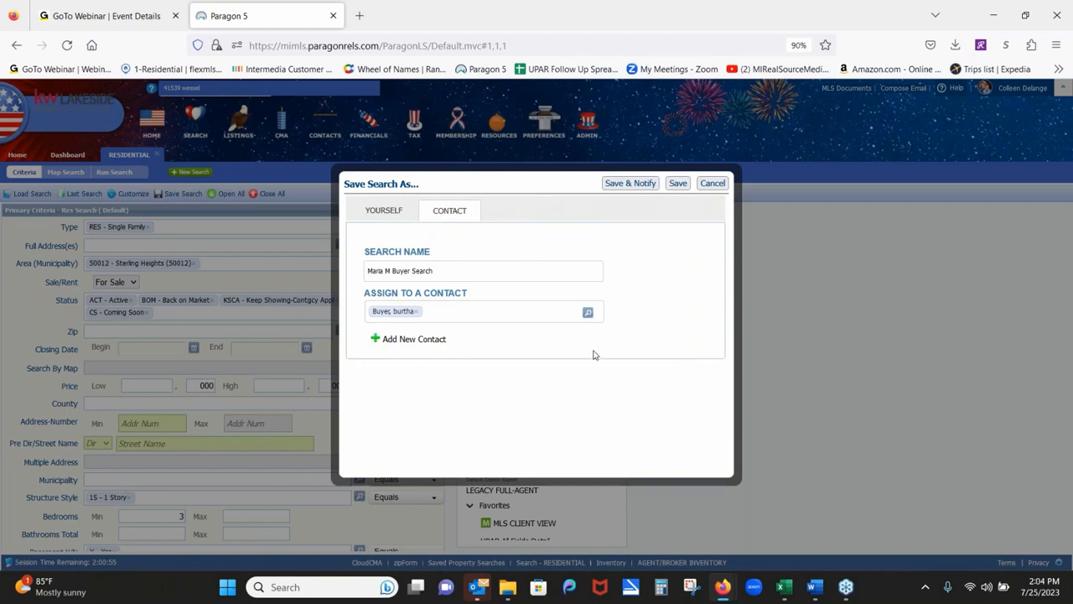
left_click(646, 183)
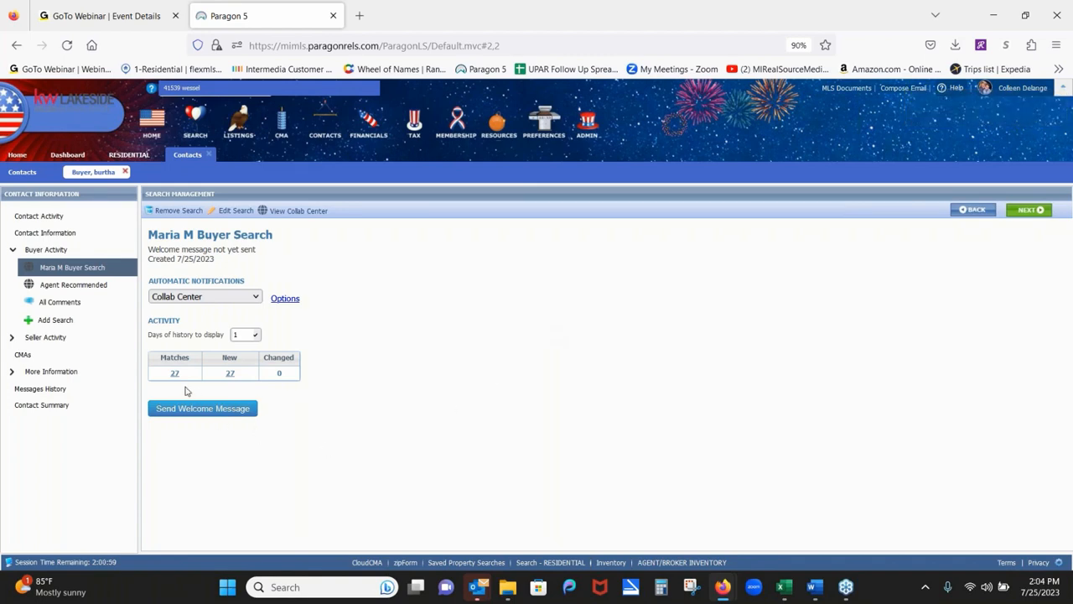
Open the Options for the search's Automatic Notifications.
left_click(284, 299)
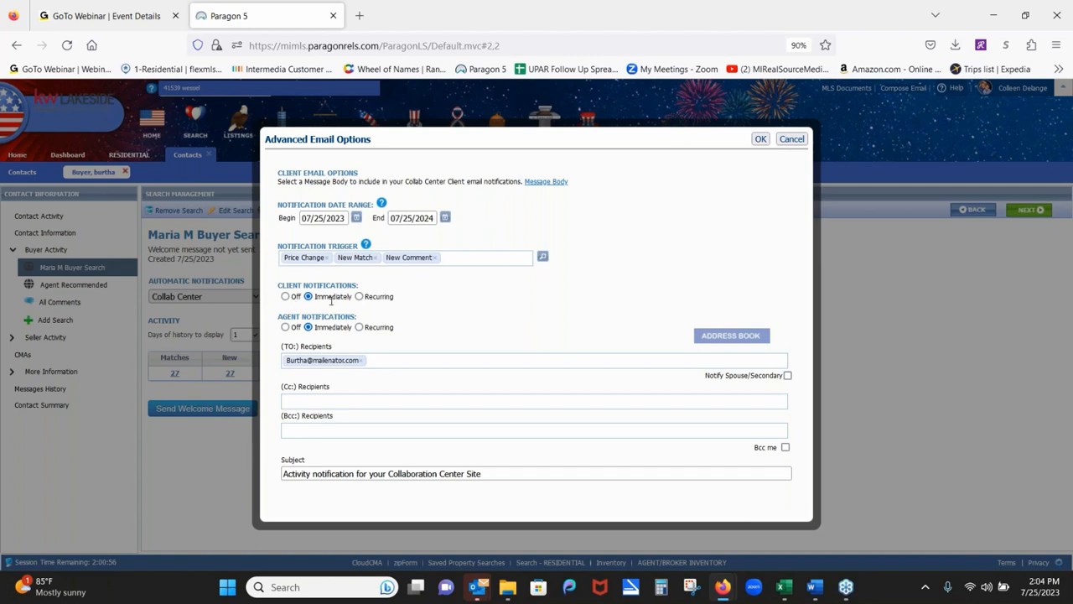
Try Recurring notifications, then keep them on Immediately and accept the Advanced Email Options.
left_click(359, 297)
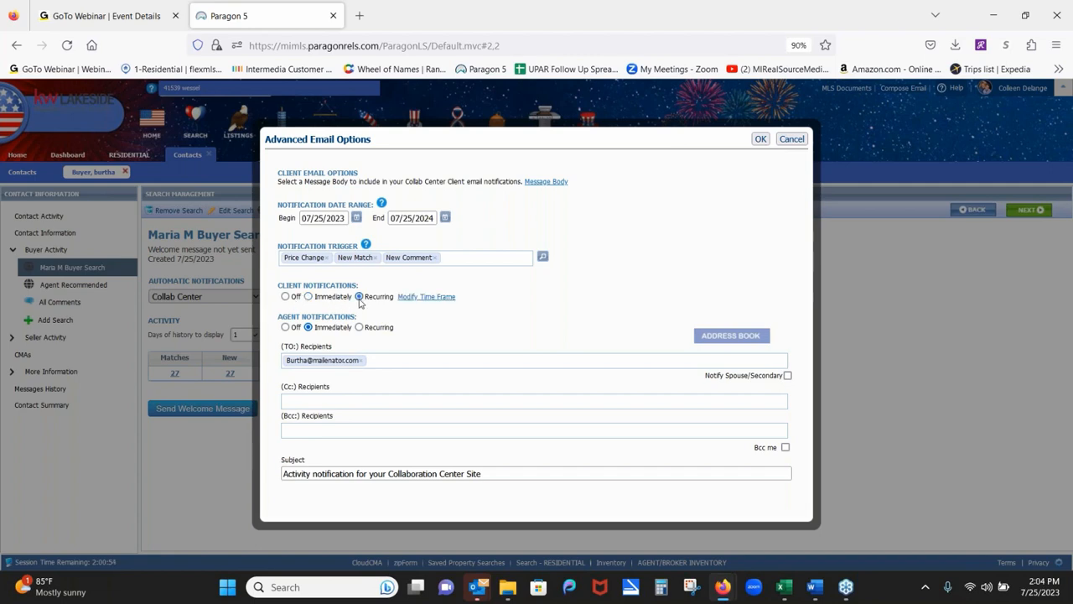
left_click(417, 297)
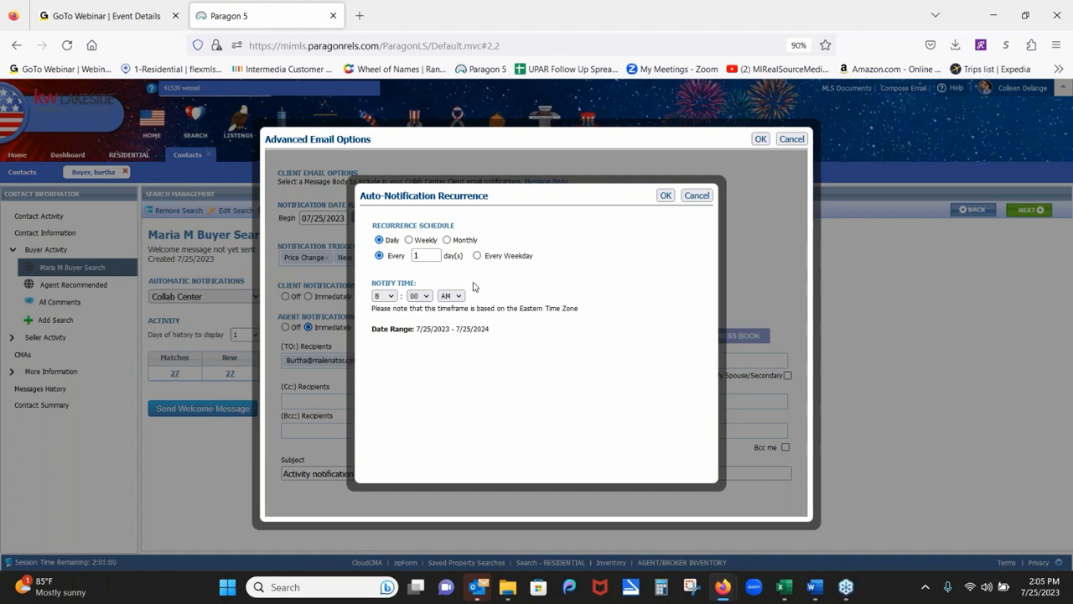
left_click(697, 197)
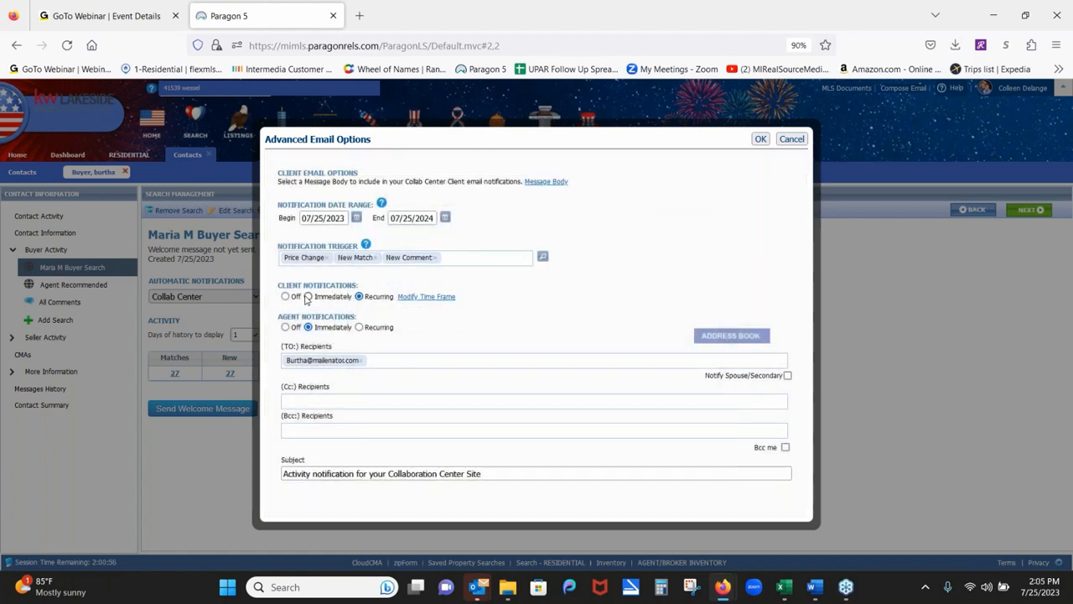
left_click(308, 296)
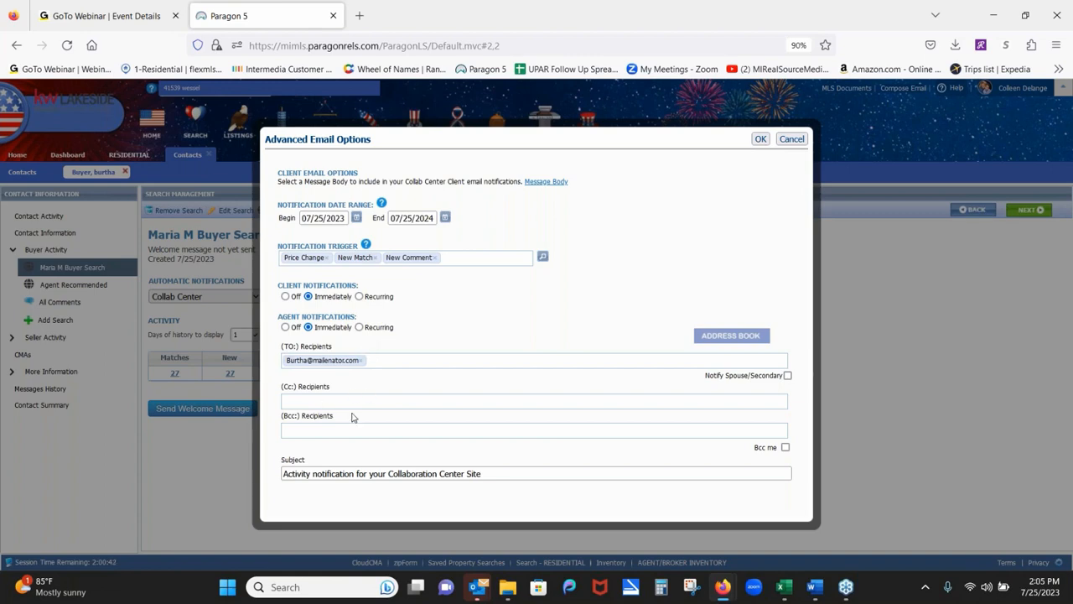
left_click(760, 143)
Send the Collab Center welcome message to the buyer and close the confirmation.
left_click(221, 417)
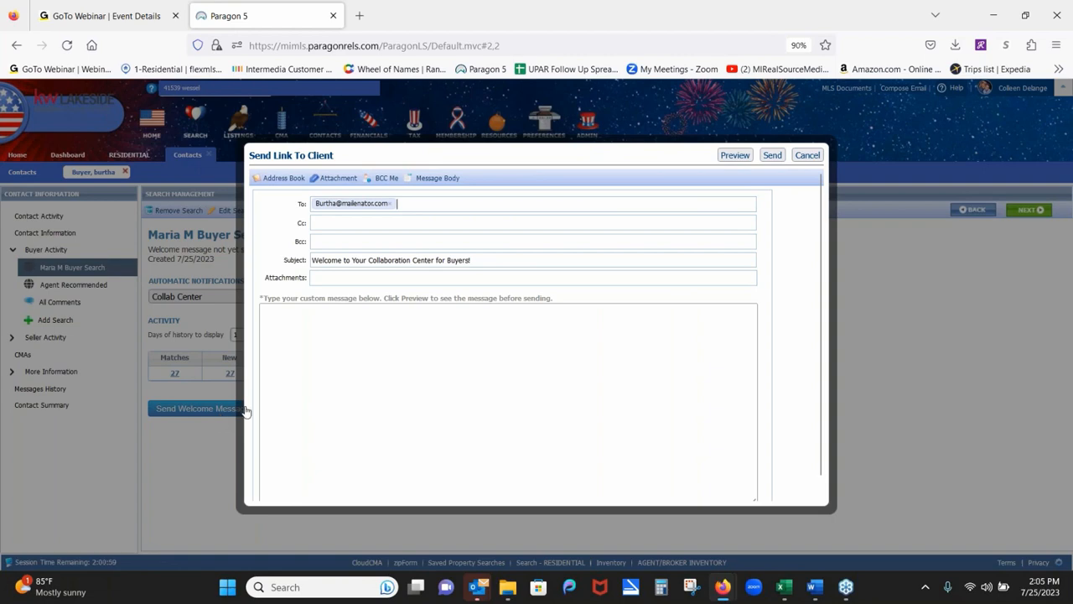
left_click(772, 155)
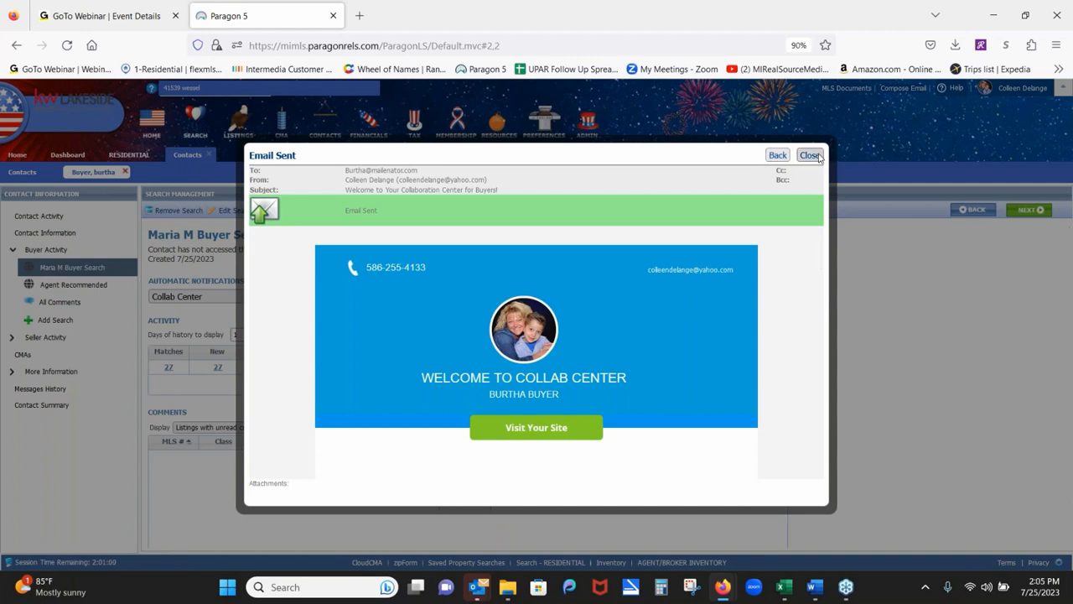
left_click(810, 155)
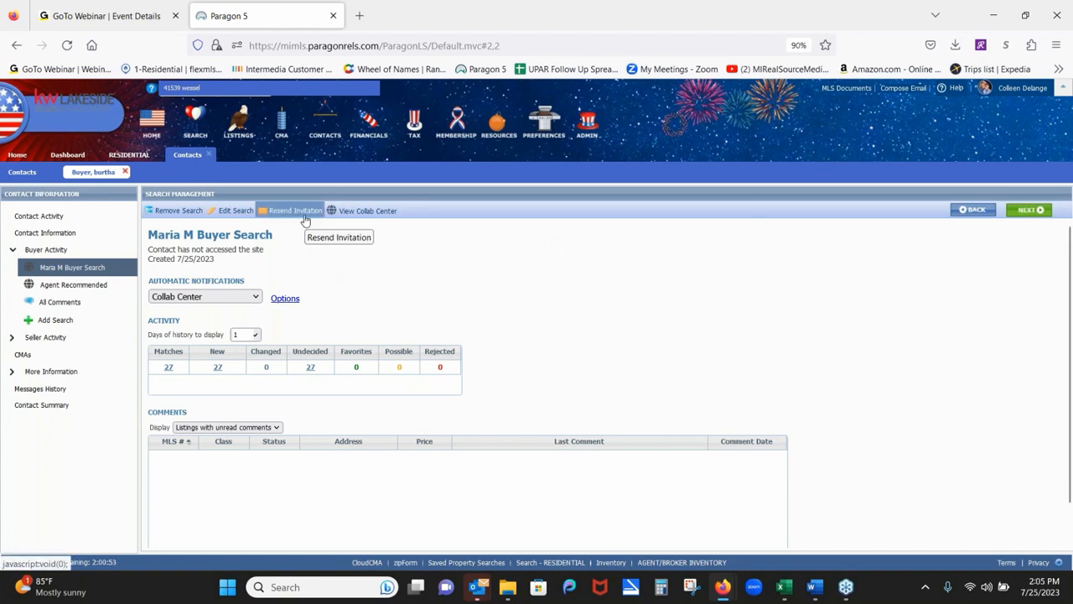
Return to the dashboard, open All Contacts, and view the buyer's Collaboration Center site.
left_click(209, 154)
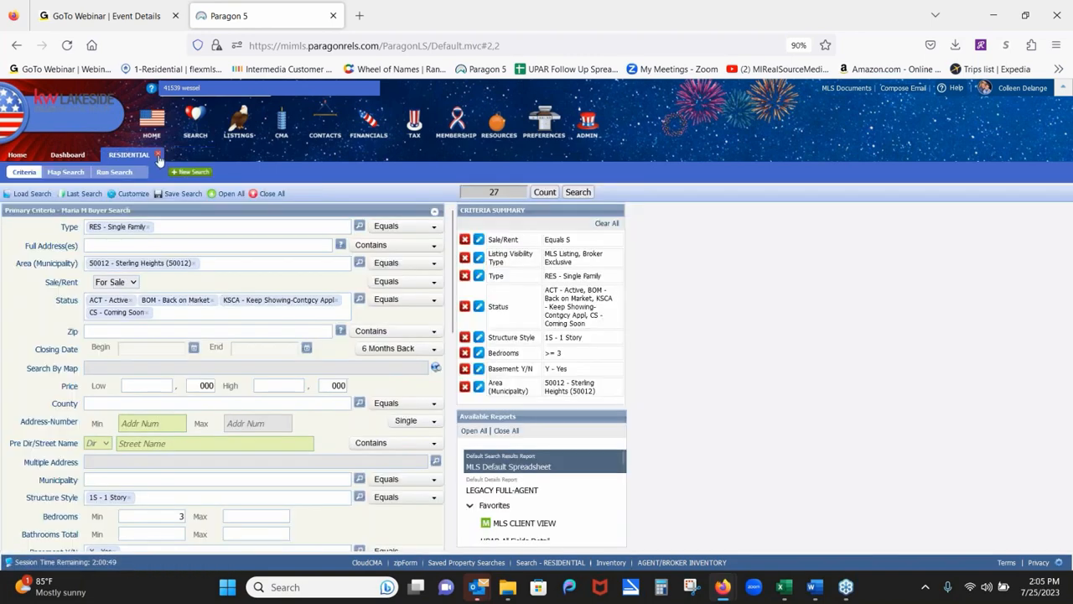
left_click(159, 158)
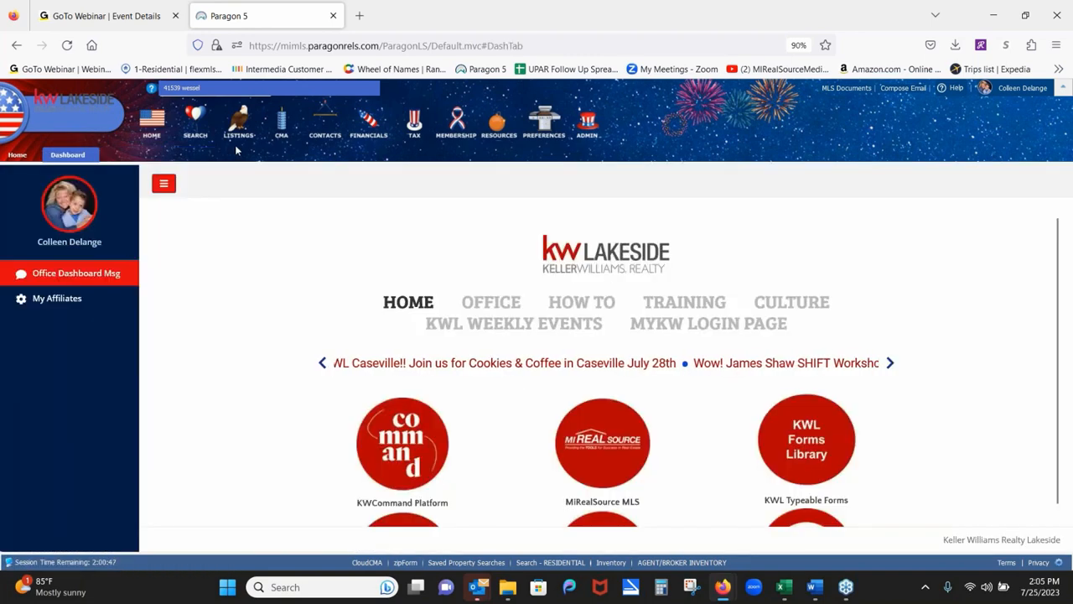
mouse_move(329, 118)
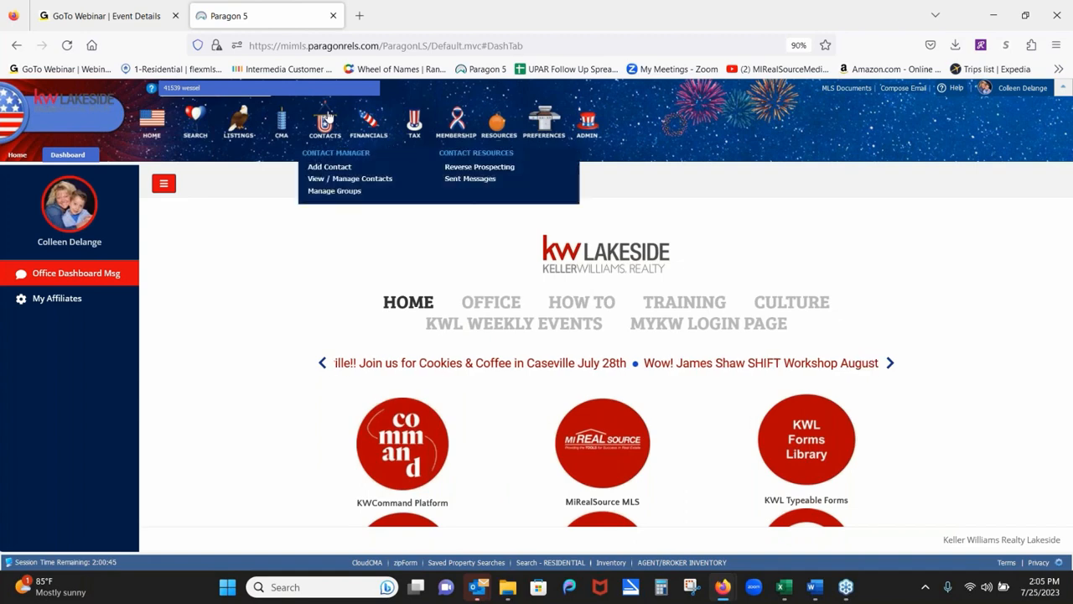
left_click(337, 186)
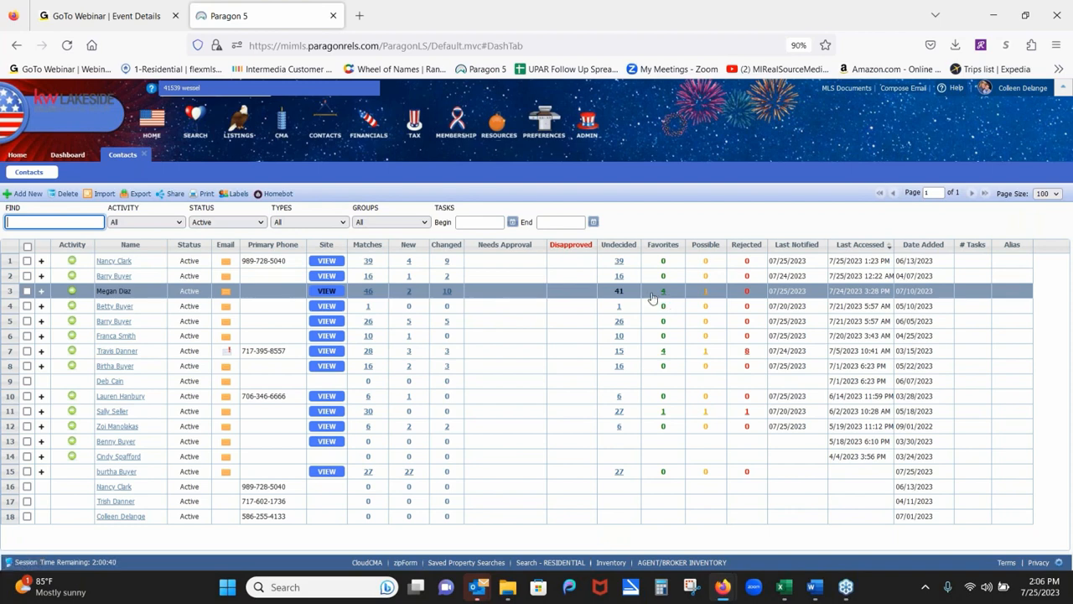
left_click(329, 292)
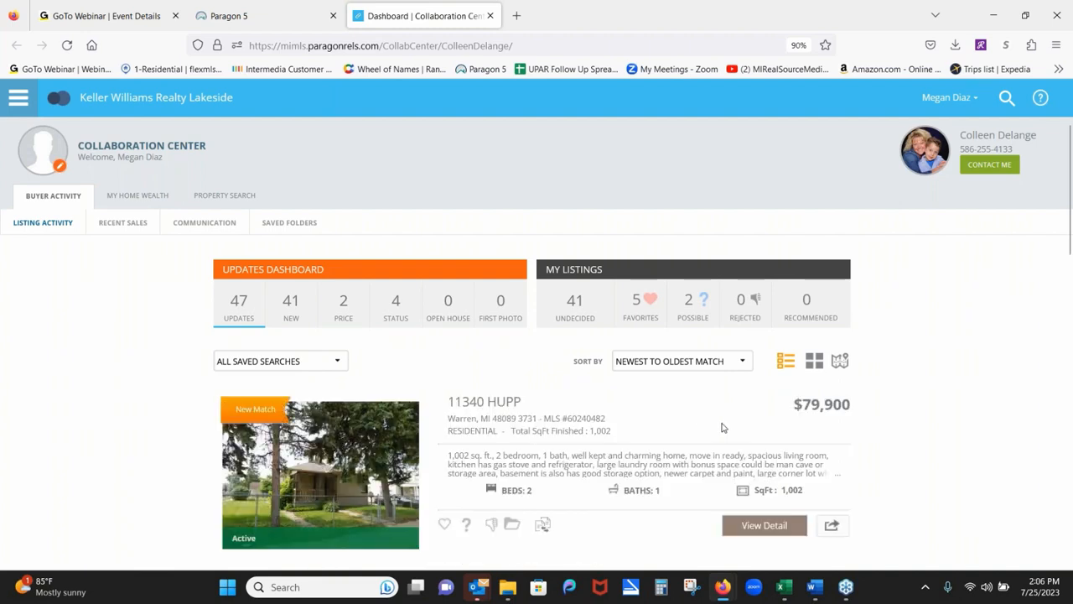
left_click(776, 532)
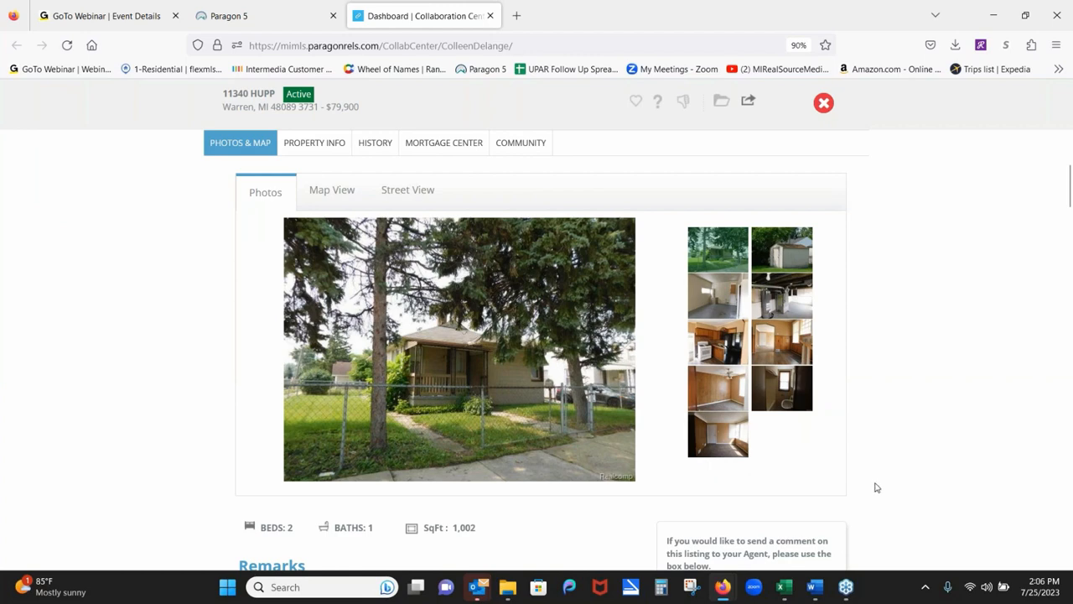
scroll(987, 347, "down", 3)
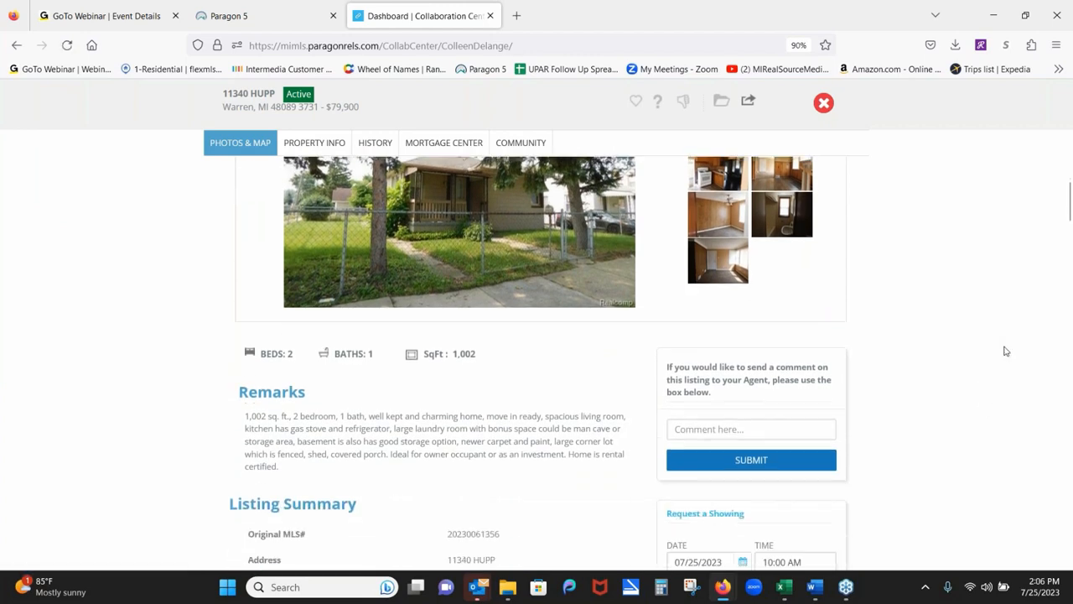
scroll(1006, 351, "down", 5)
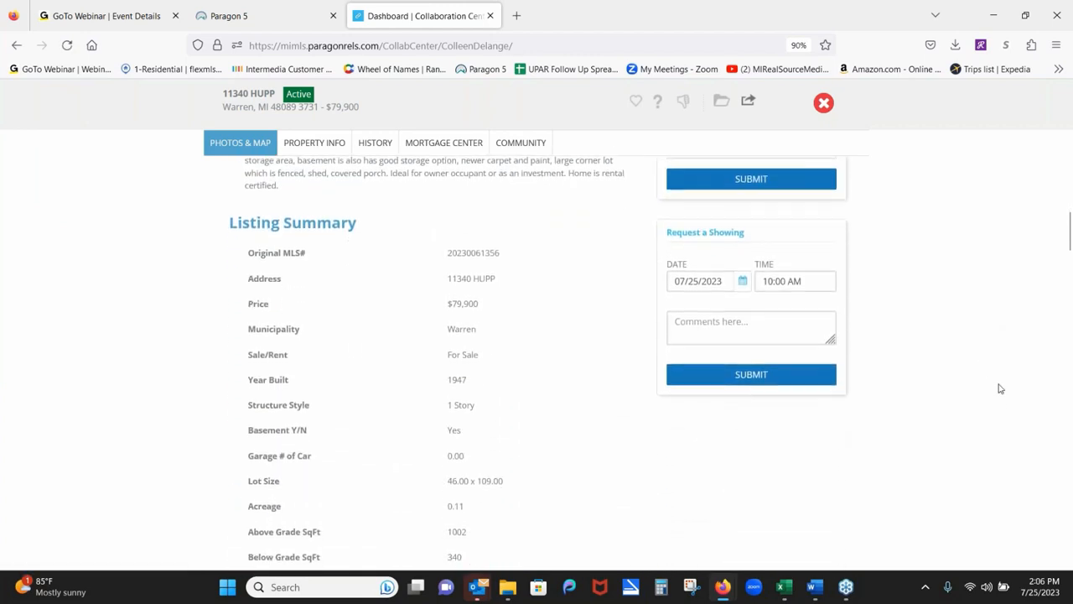
scroll(1000, 389, "up", 1)
scroll(998, 433, "down", 1)
scroll(998, 419, "up", 3)
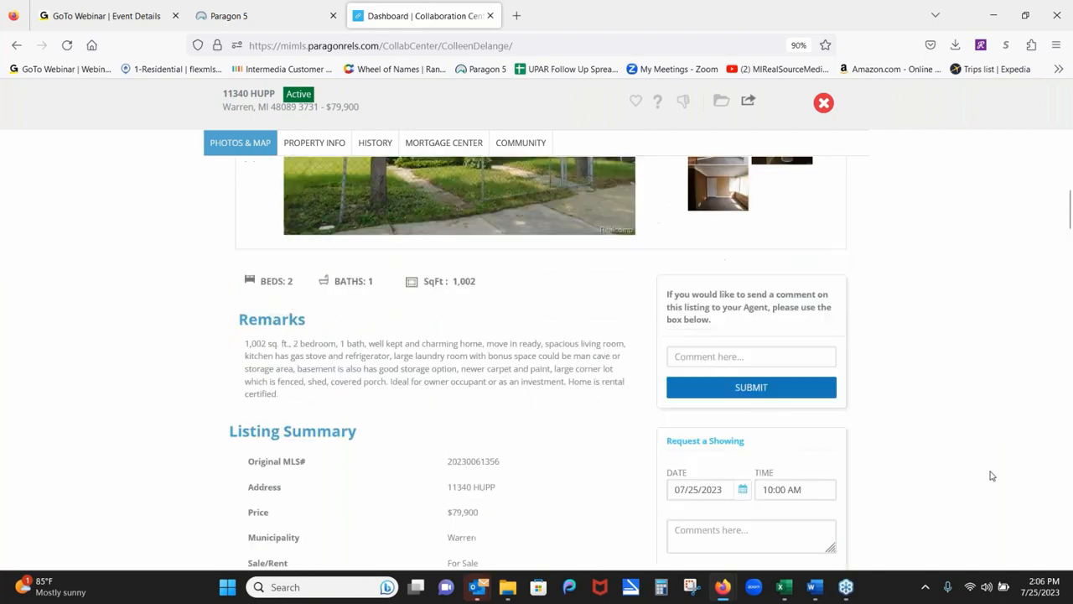
scroll(991, 475, "up", 3)
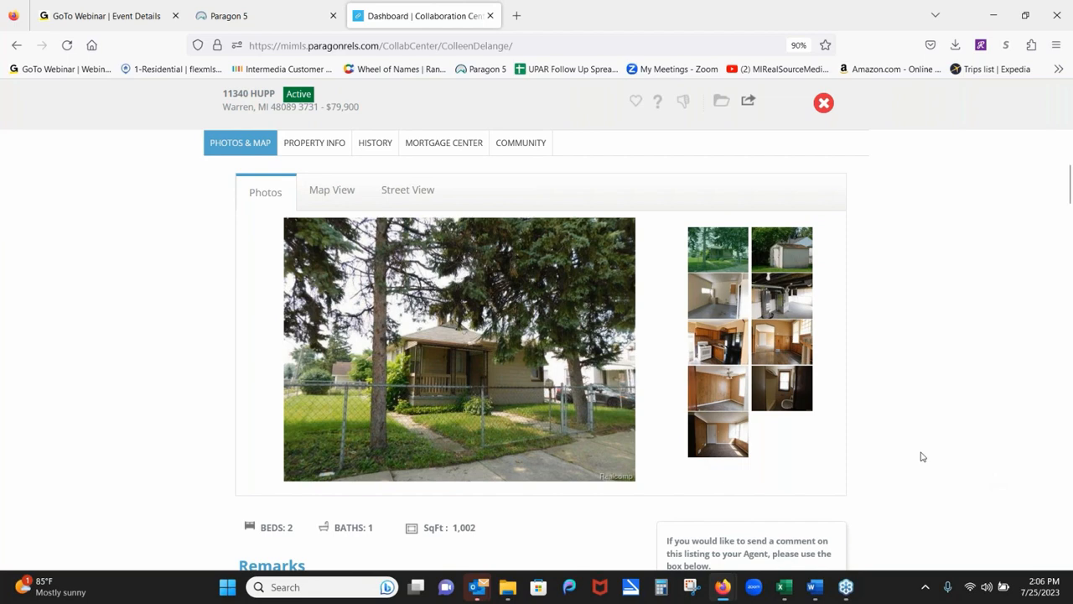
left_click(409, 191)
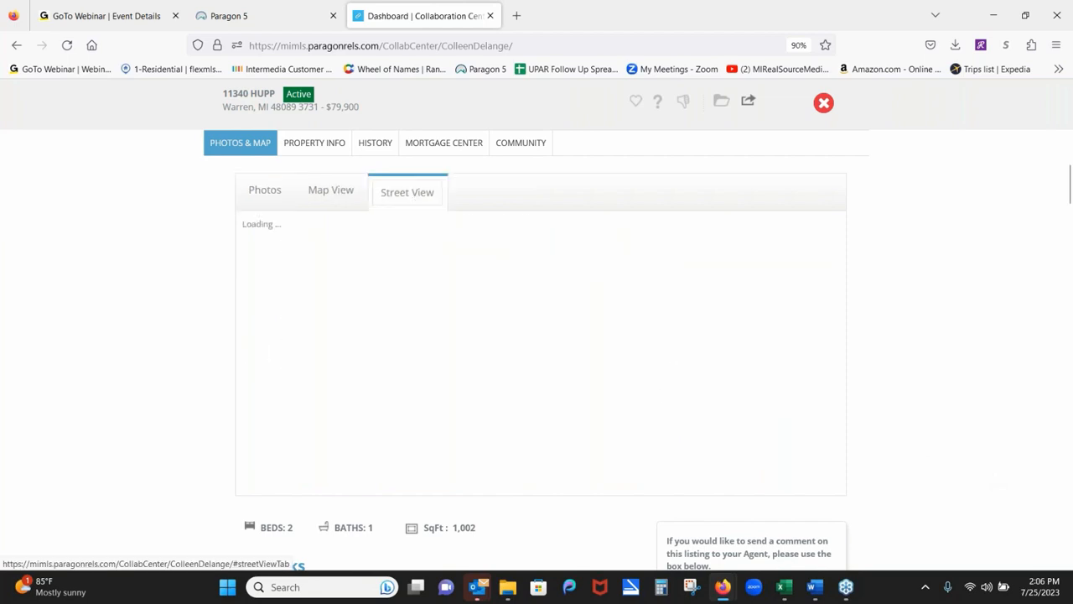
left_click(265, 193)
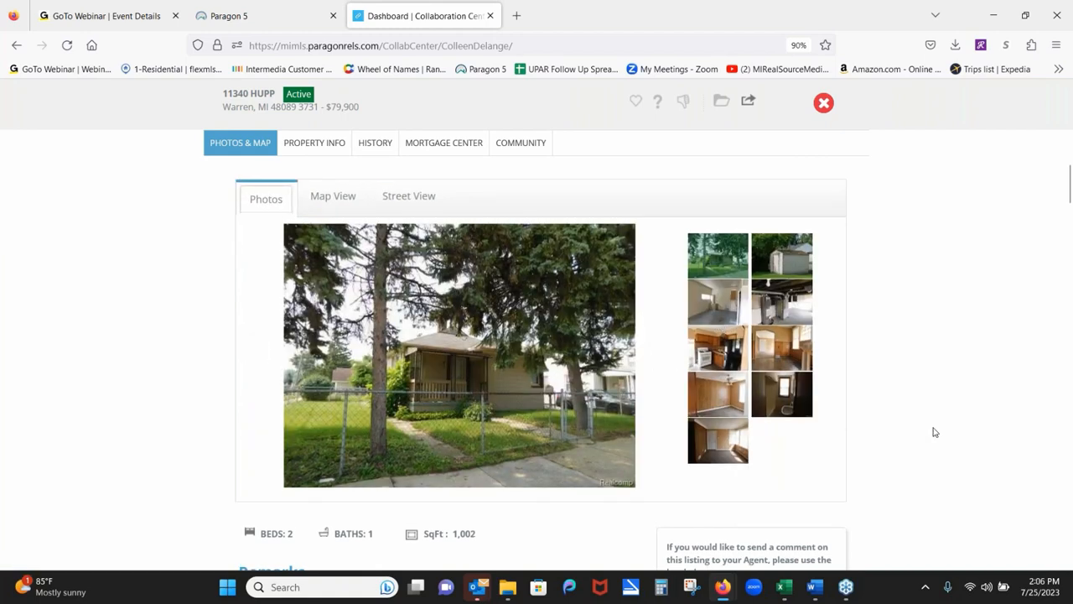
Toggle the listing's favorite heart on and off, then close the Collaboration Center tab.
left_click(638, 102)
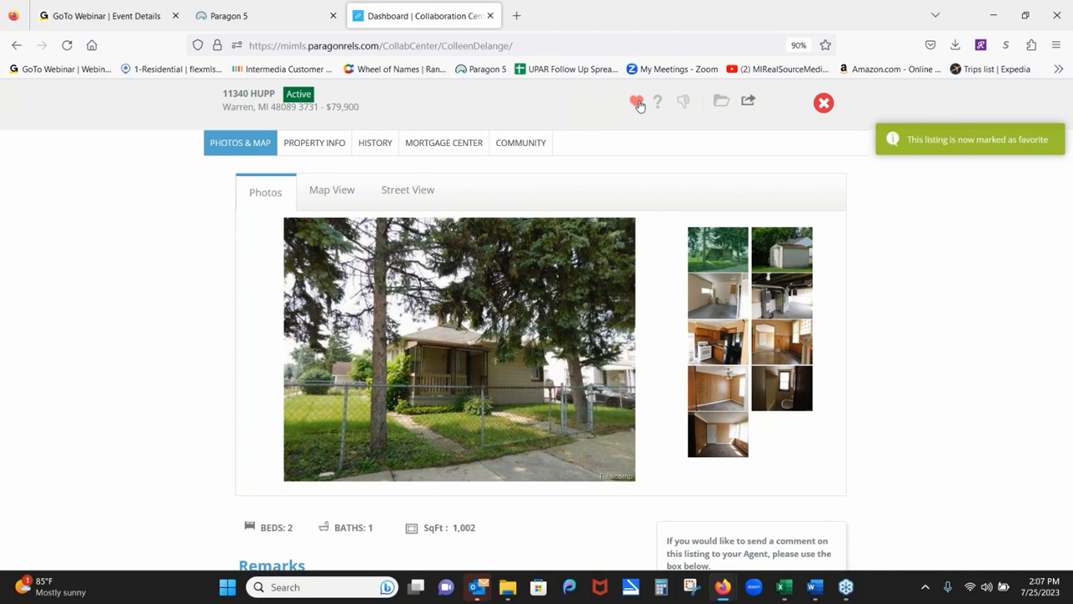
left_click(638, 102)
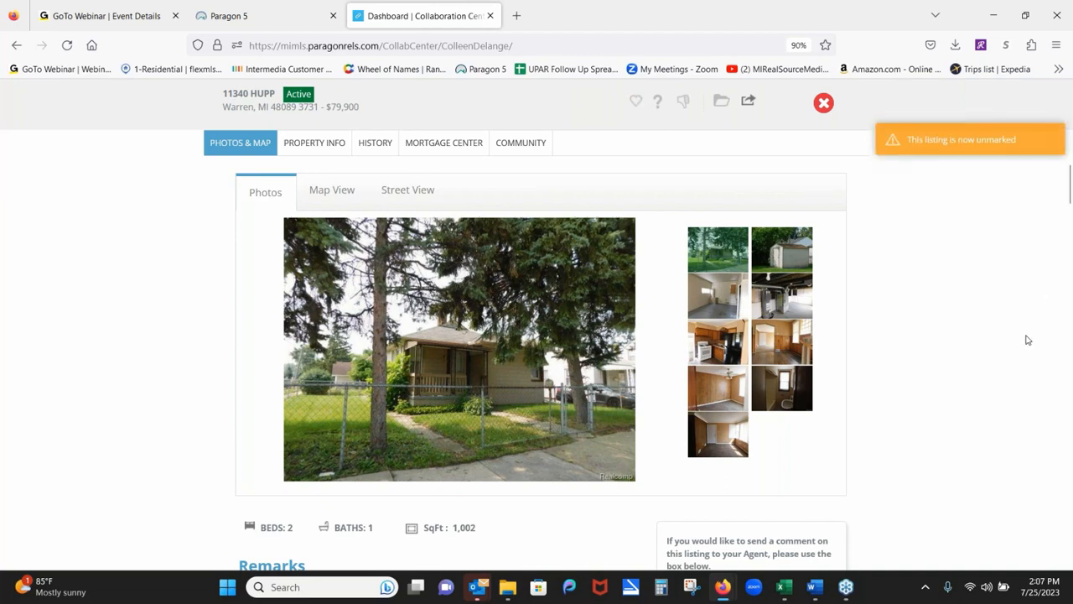
scroll(1006, 335, "down", 4)
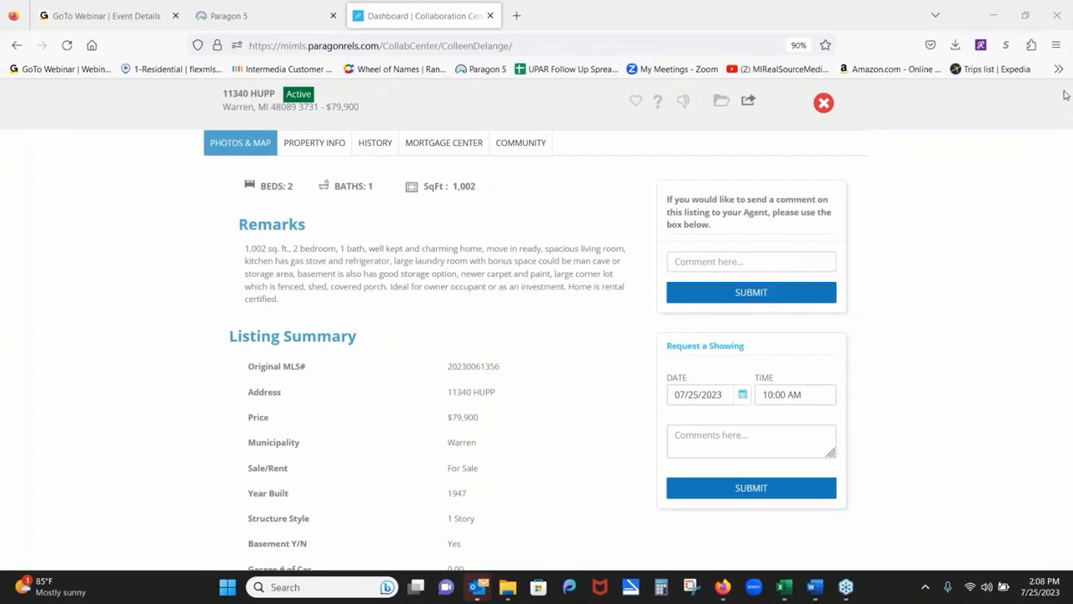
left_click(491, 16)
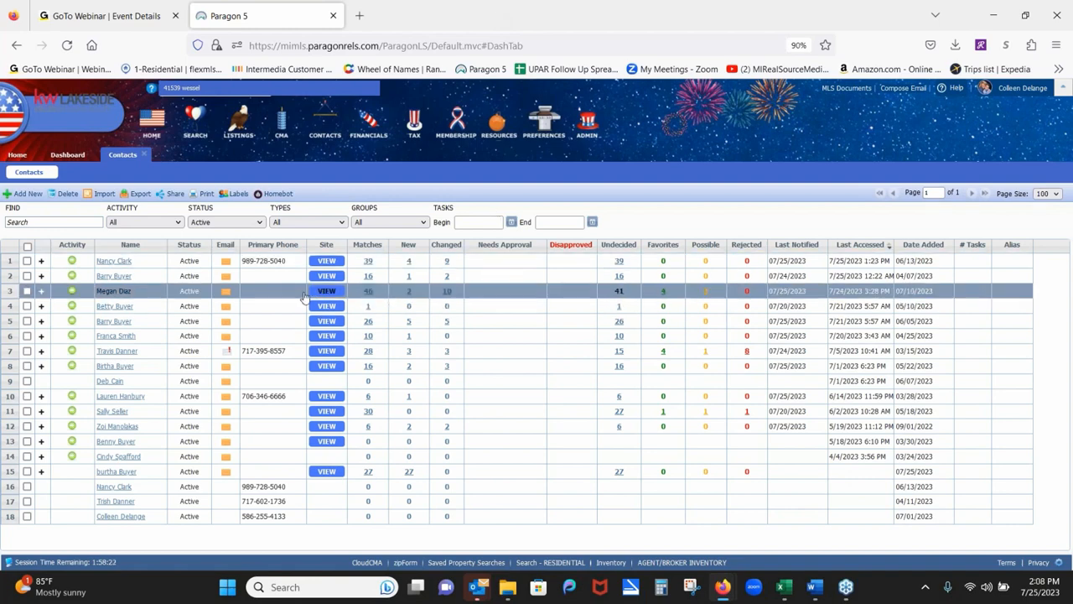
Show the contact's four matched listings in the MLS Default Spreadsheet and select all.
left_click(662, 292)
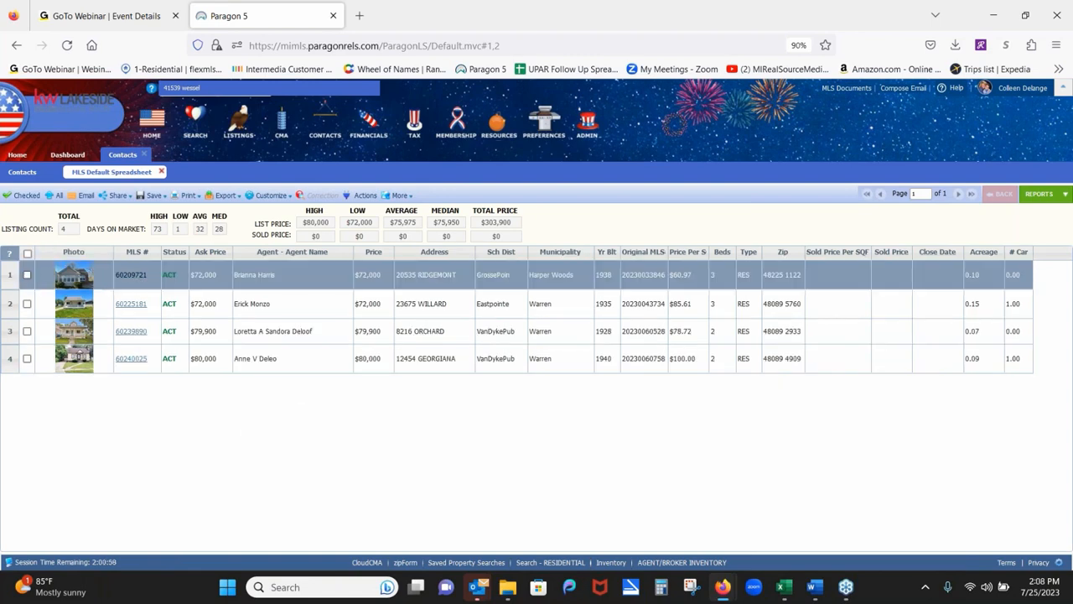
left_click(26, 254)
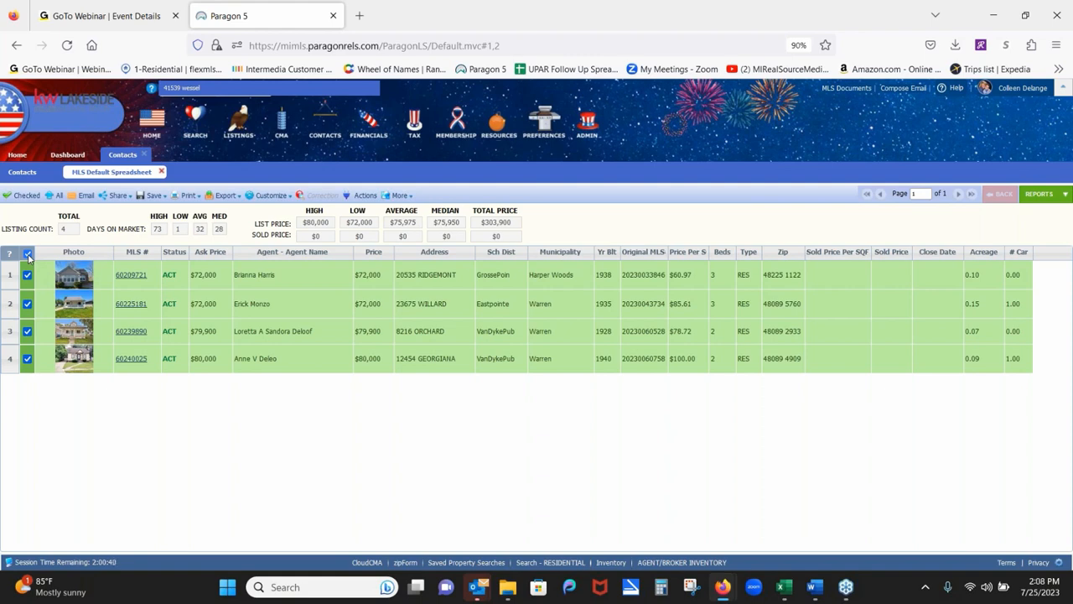
Start sharing the four checked listings by text message from the Share menu.
left_click(116, 198)
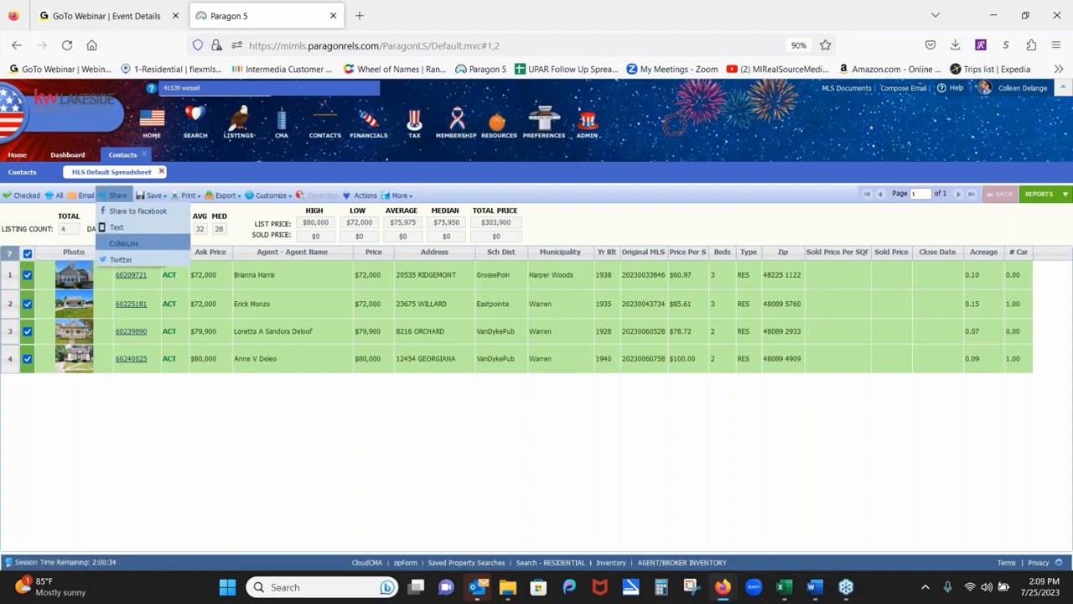
left_click(114, 230)
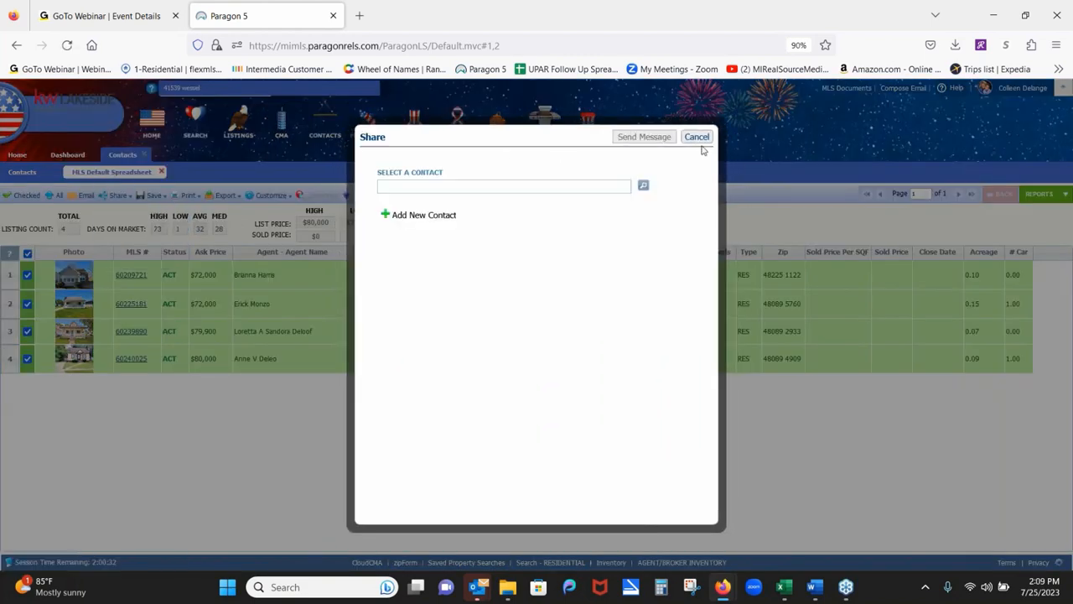
Abandon the text share without adding a contact, then bring up Actions for the 4 selected listings.
left_click(411, 218)
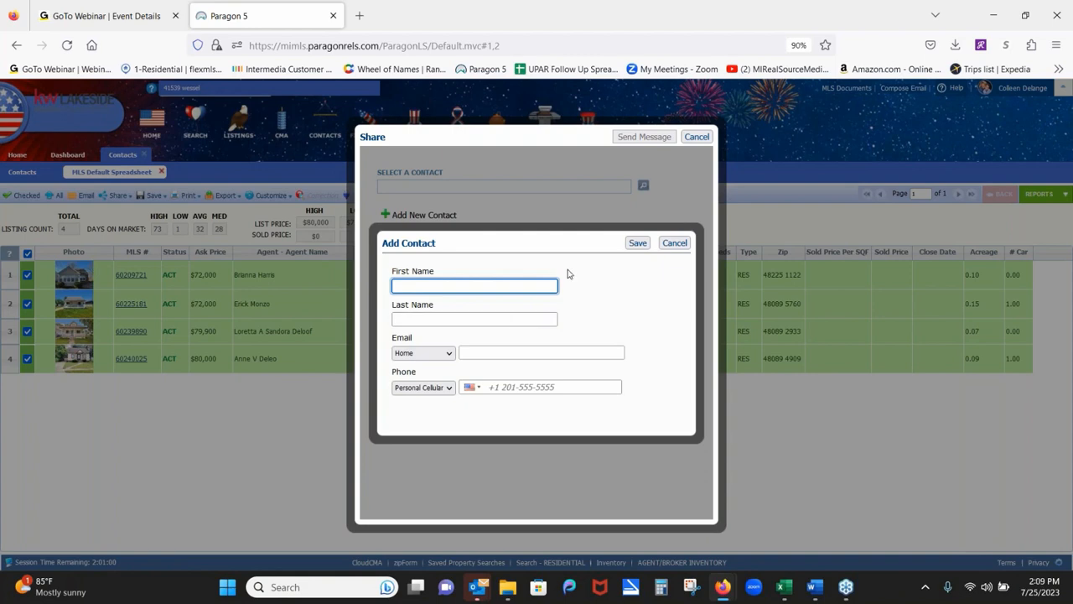
left_click(675, 243)
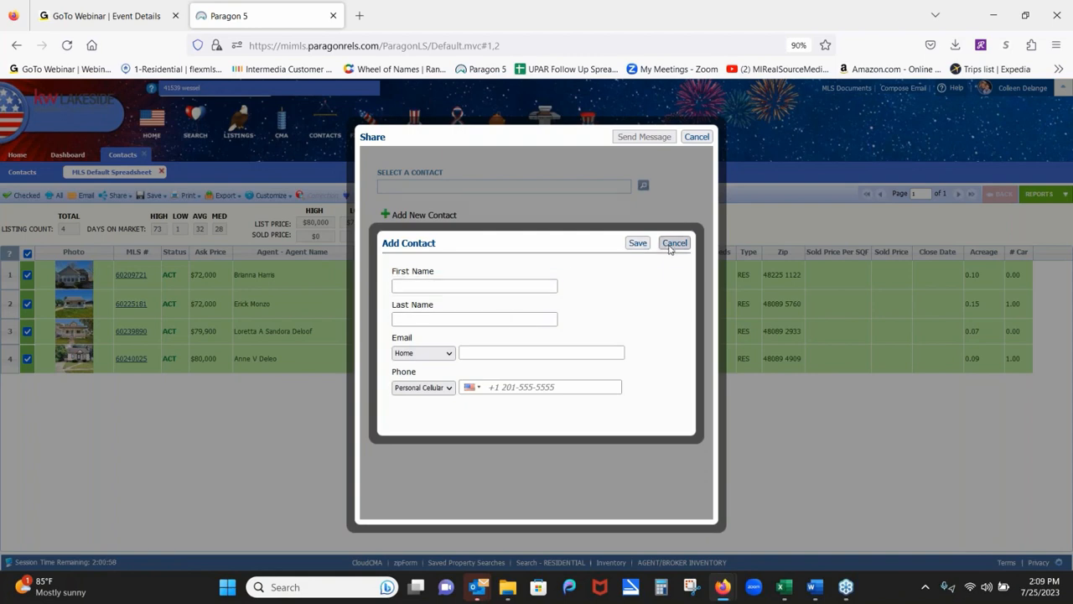
left_click(697, 138)
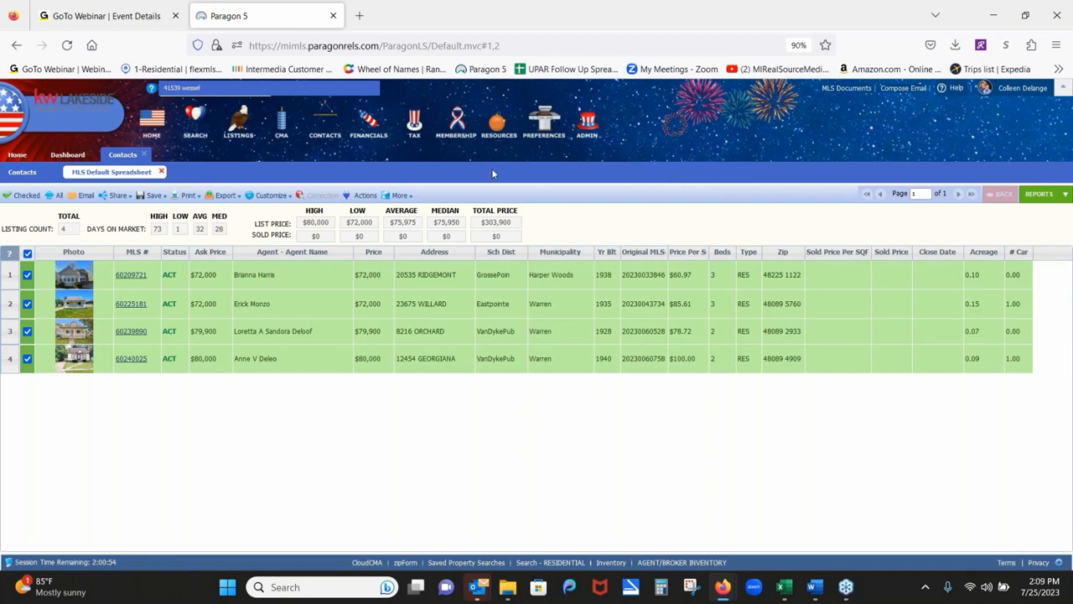
left_click(363, 197)
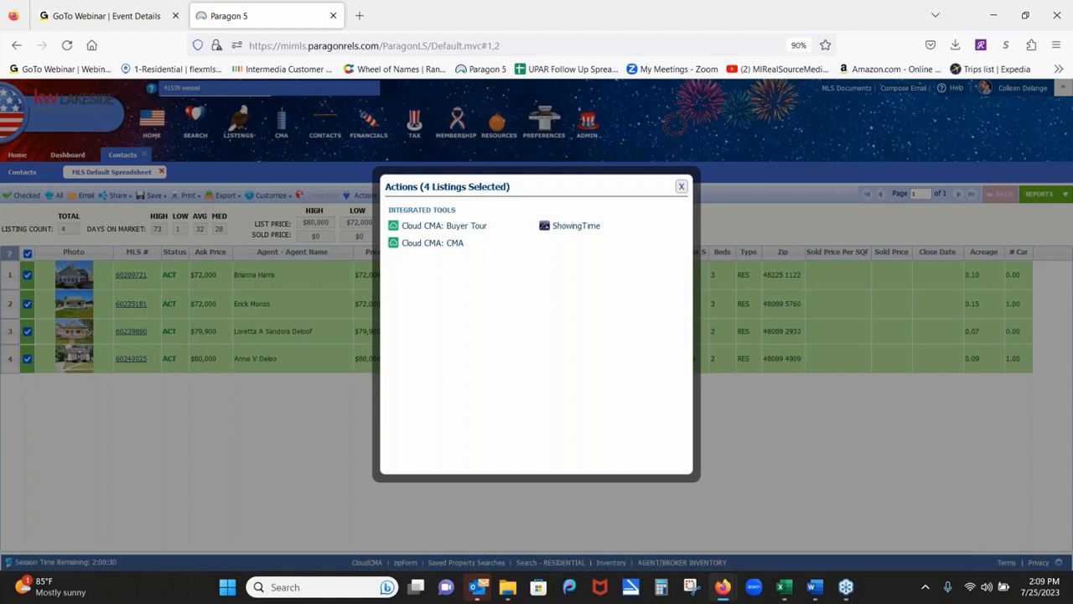
Send the four selected listings to ShowingTime from the Actions dialog's Integrated Tools.
left_click(576, 225)
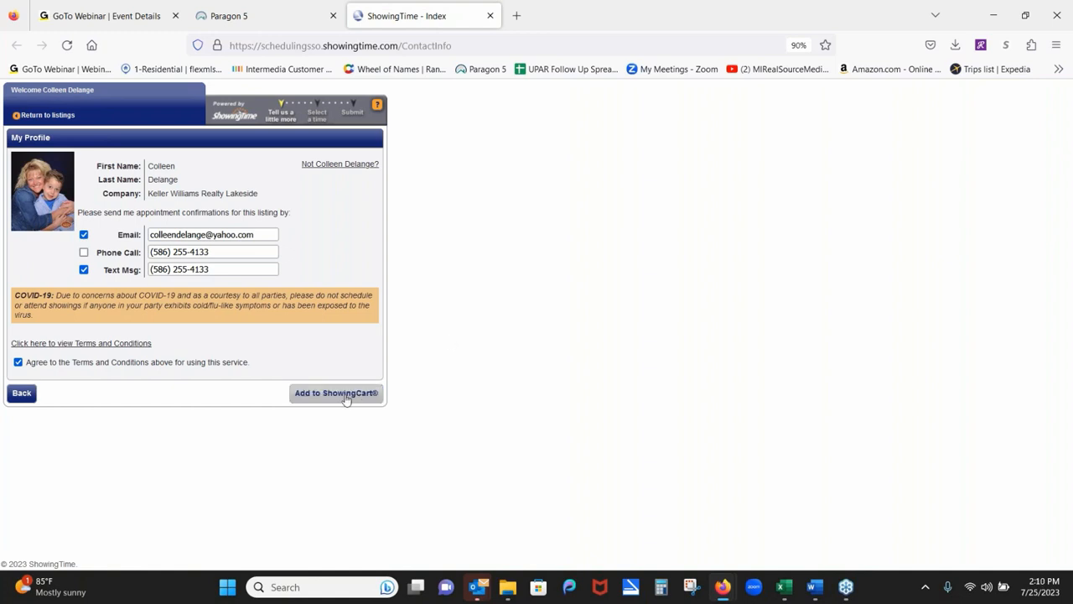
Add the listings to the showing cart and create a tour for July 26, 2023 with the chosen buyer.
left_click(340, 394)
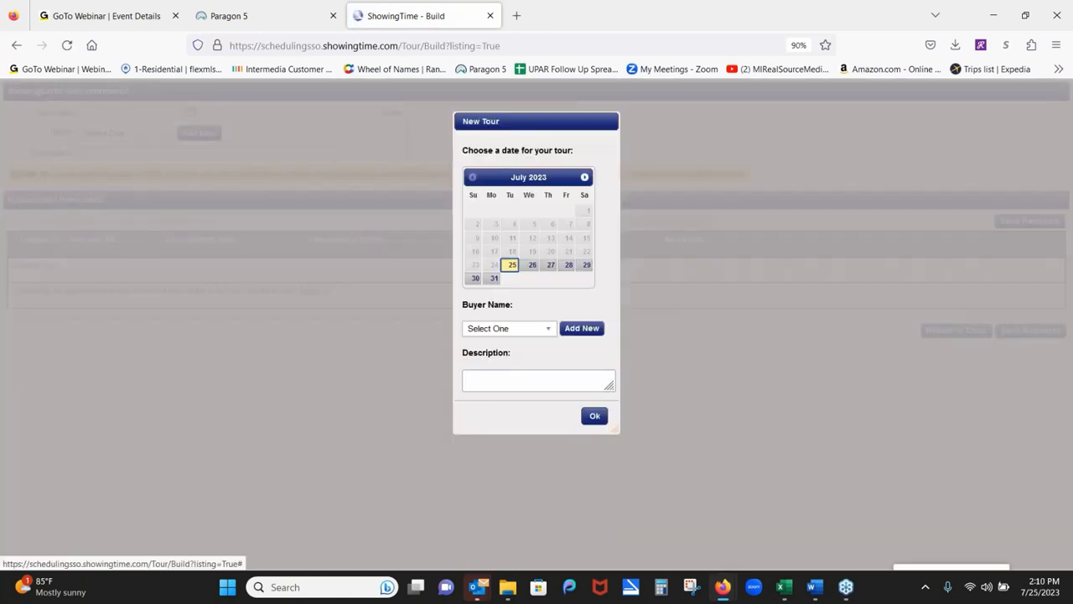
left_click(530, 270)
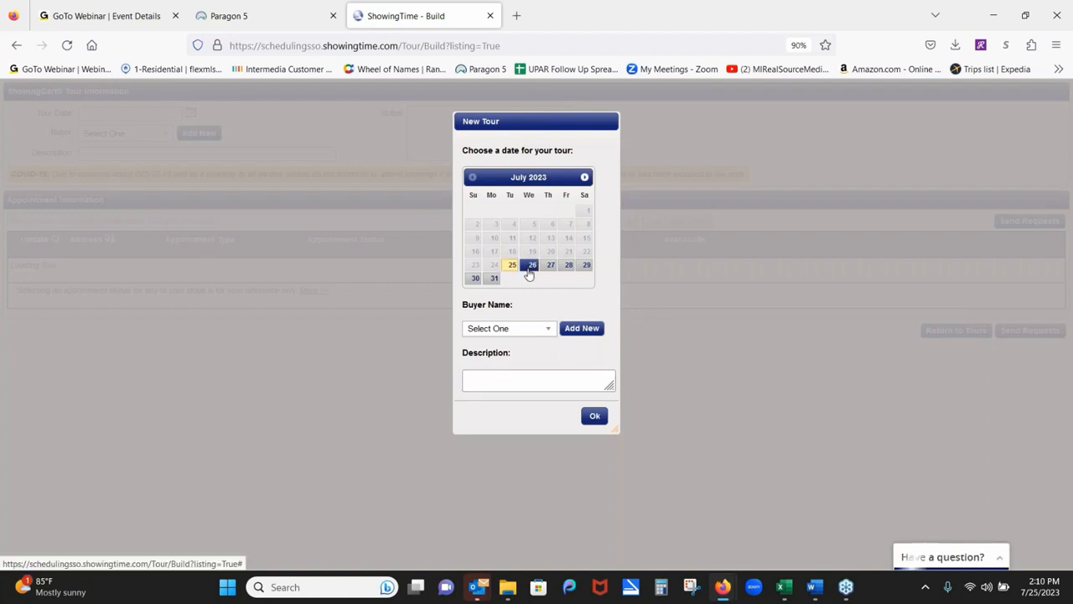
left_click(550, 331)
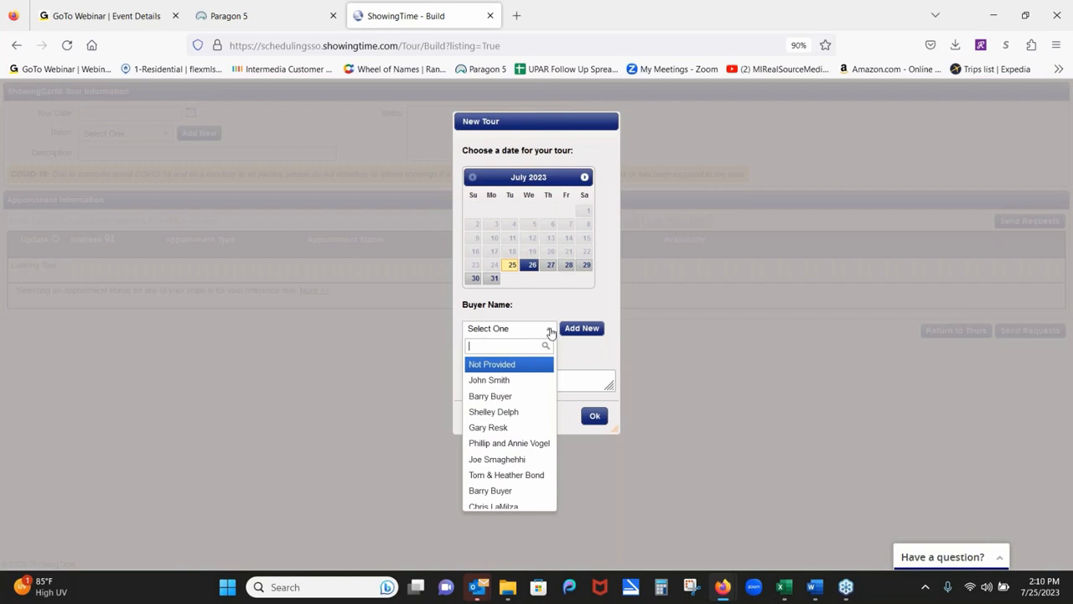
left_click(572, 357)
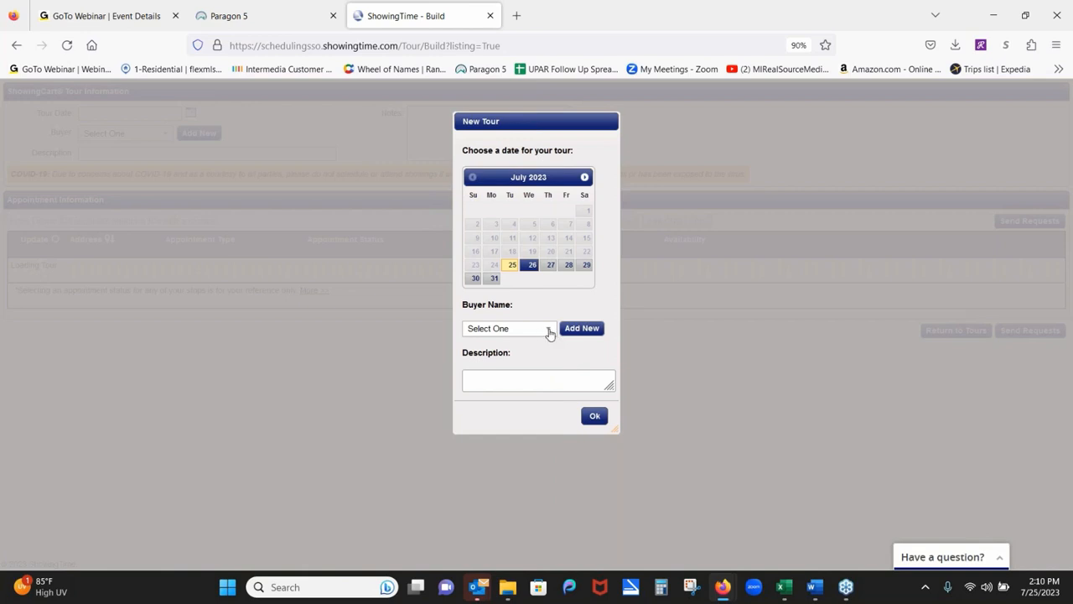
left_click(549, 332)
left_click(529, 395)
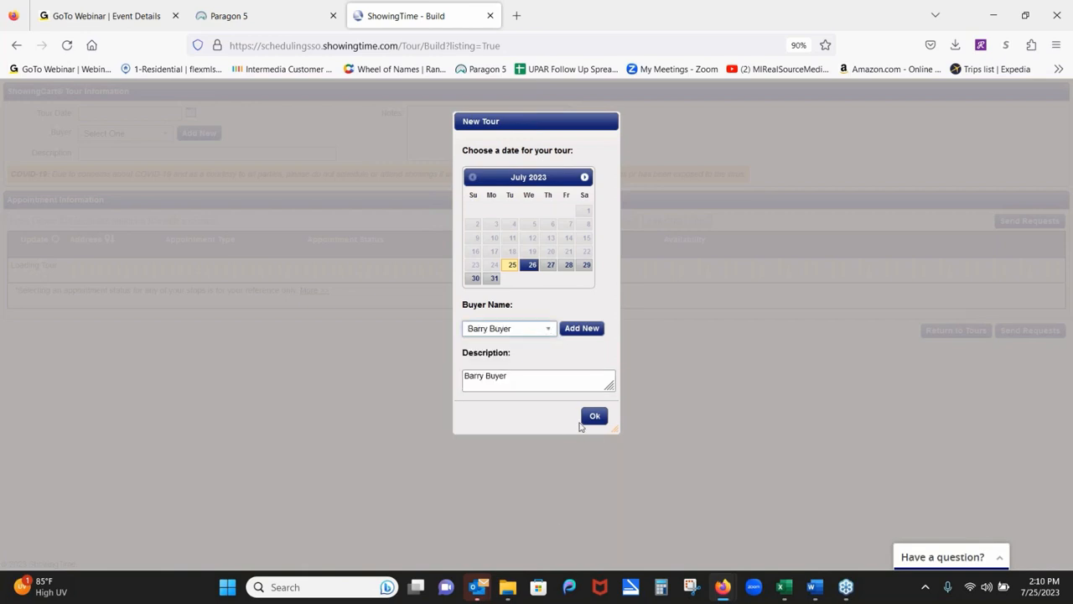
left_click(595, 416)
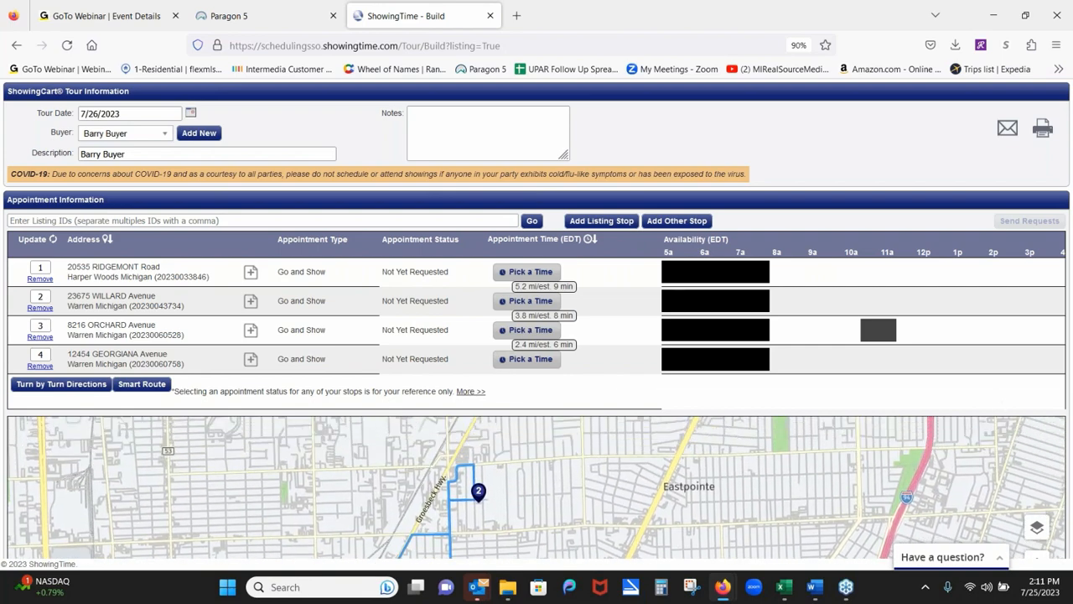
Smart-route the tour, then renumber the first stop to 2 and the second stop to 1.
left_click(165, 384)
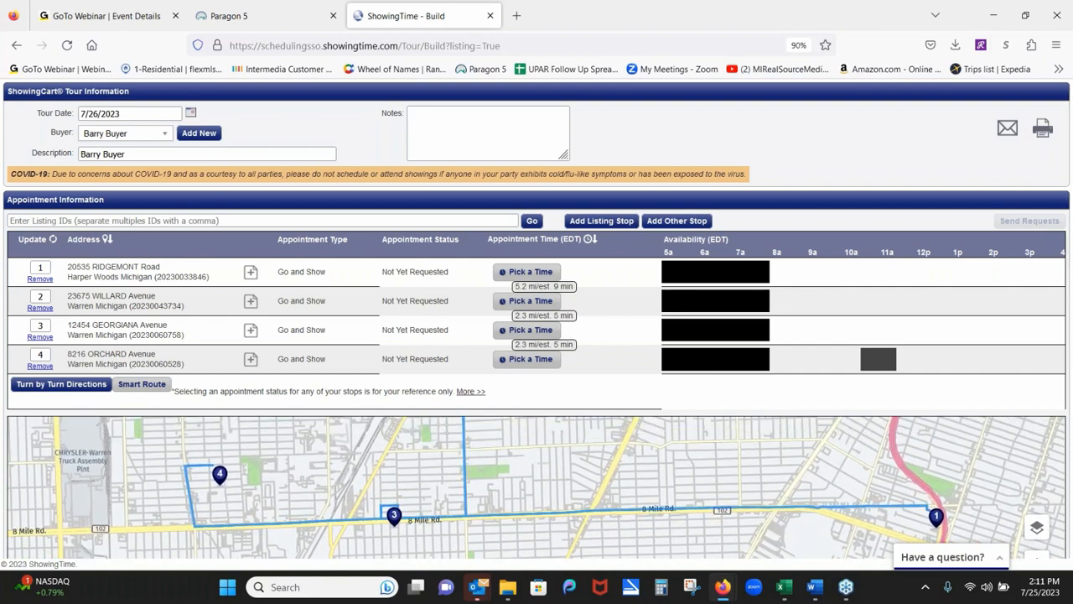
left_click_drag(895, 485, 896, 501)
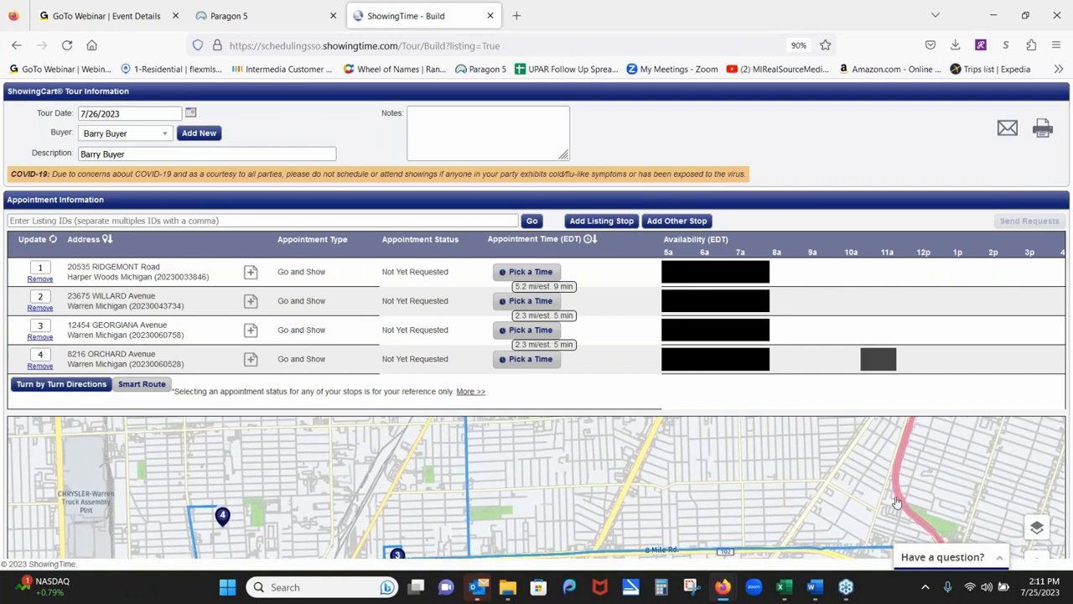
left_click(339, 303)
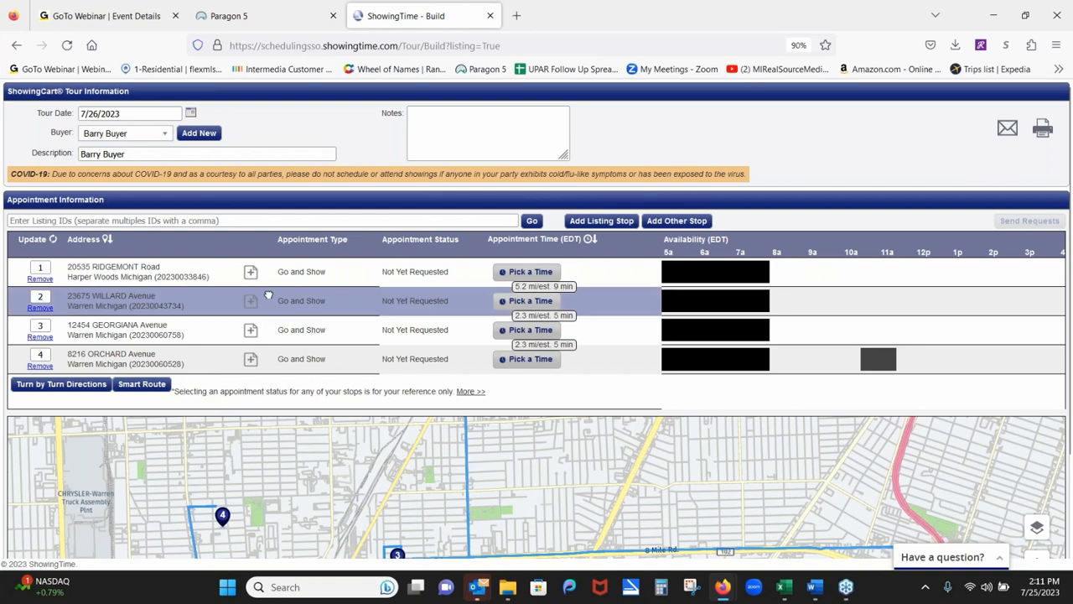
left_click_drag(43, 267, 18, 268)
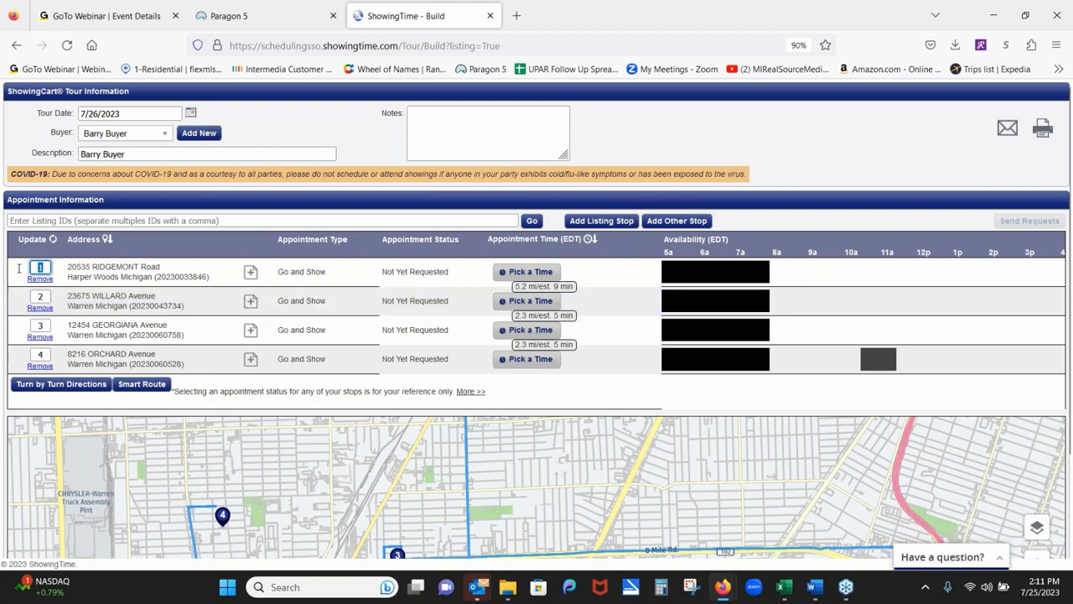
type("2")
double_click(41, 295)
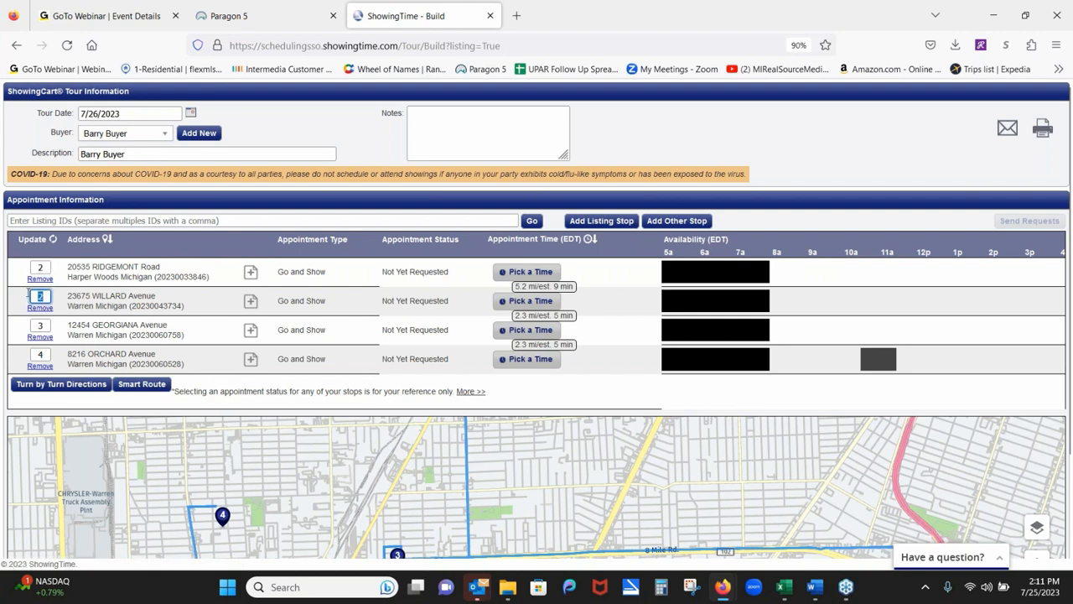
type("1")
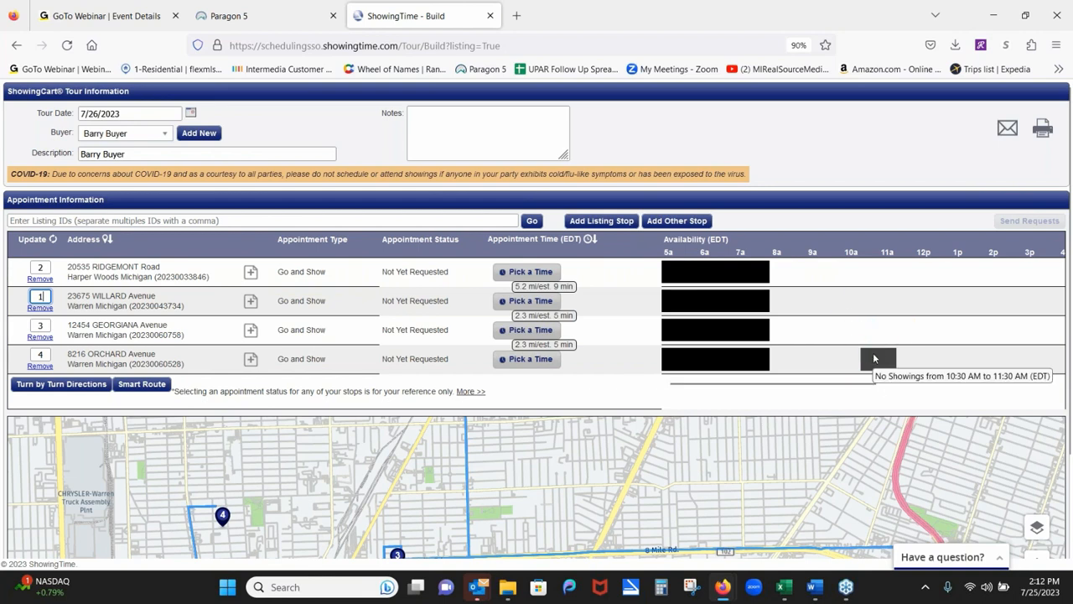
left_click(529, 273)
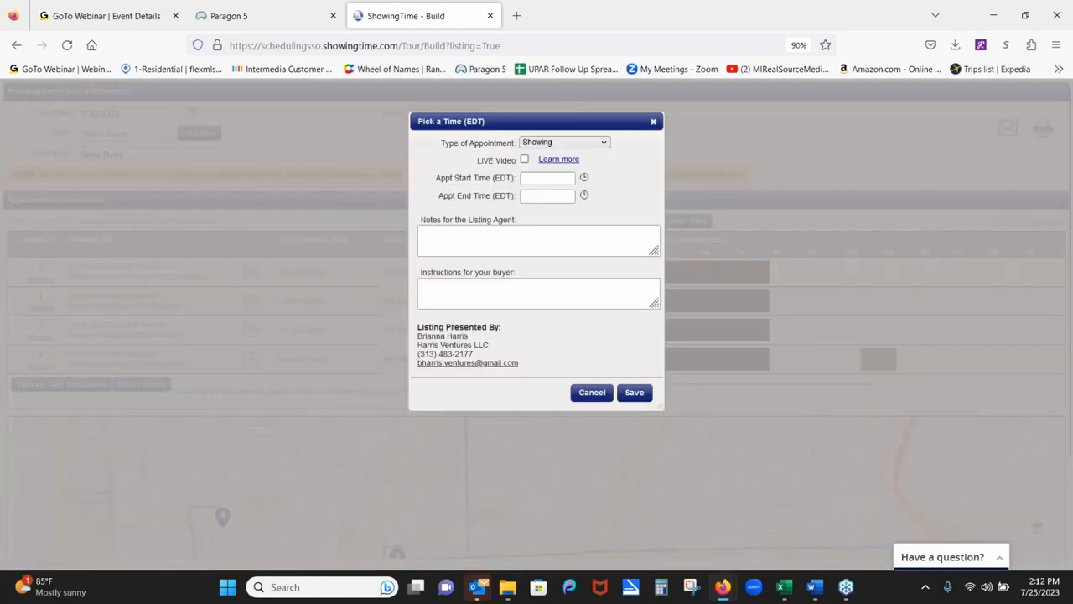
left_click(585, 181)
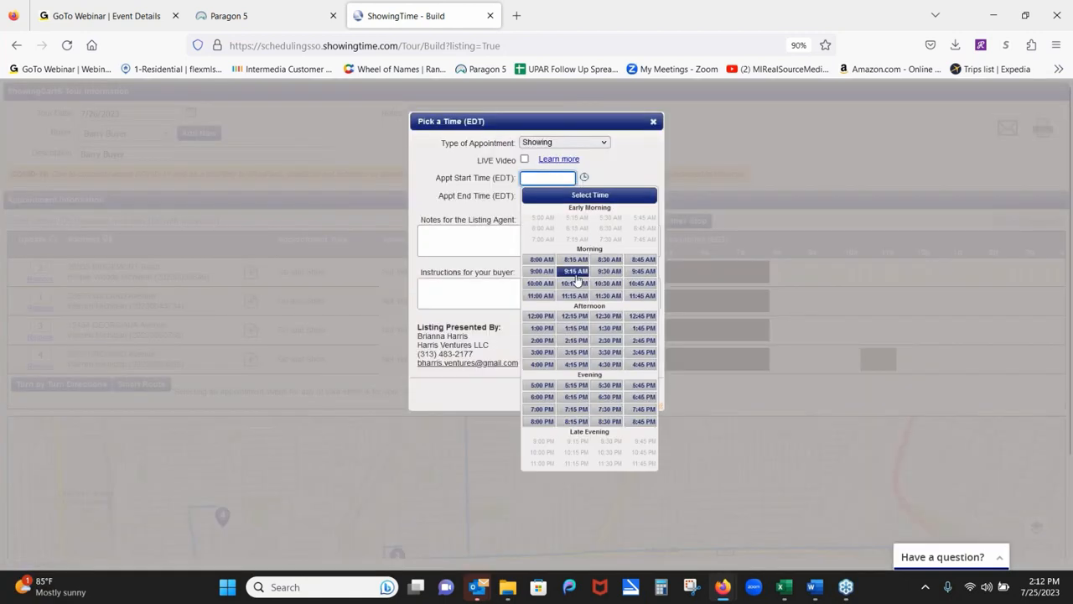
left_click(575, 284)
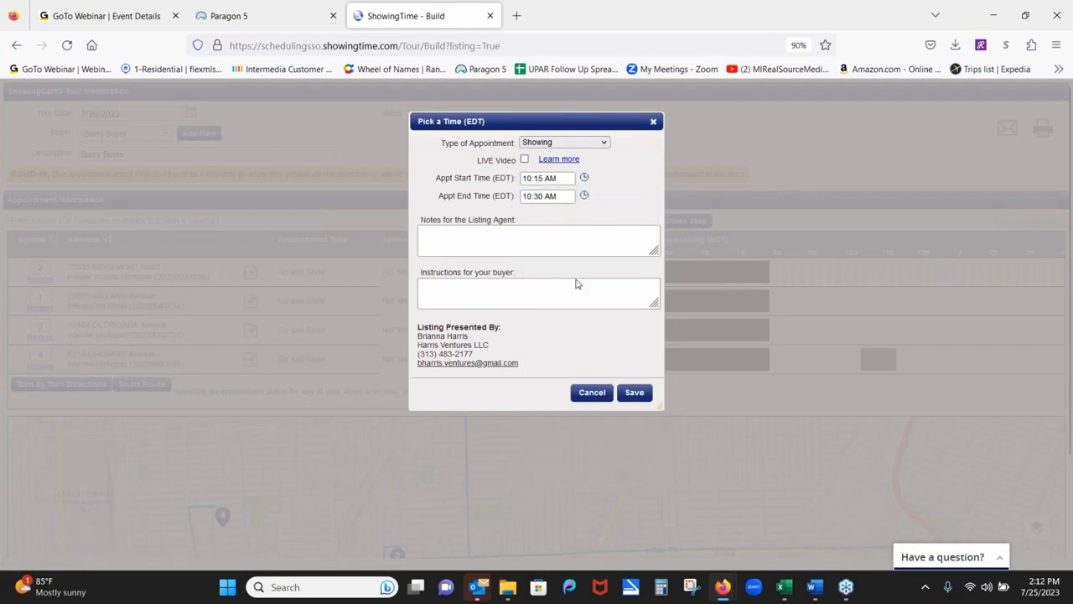
left_click(634, 394)
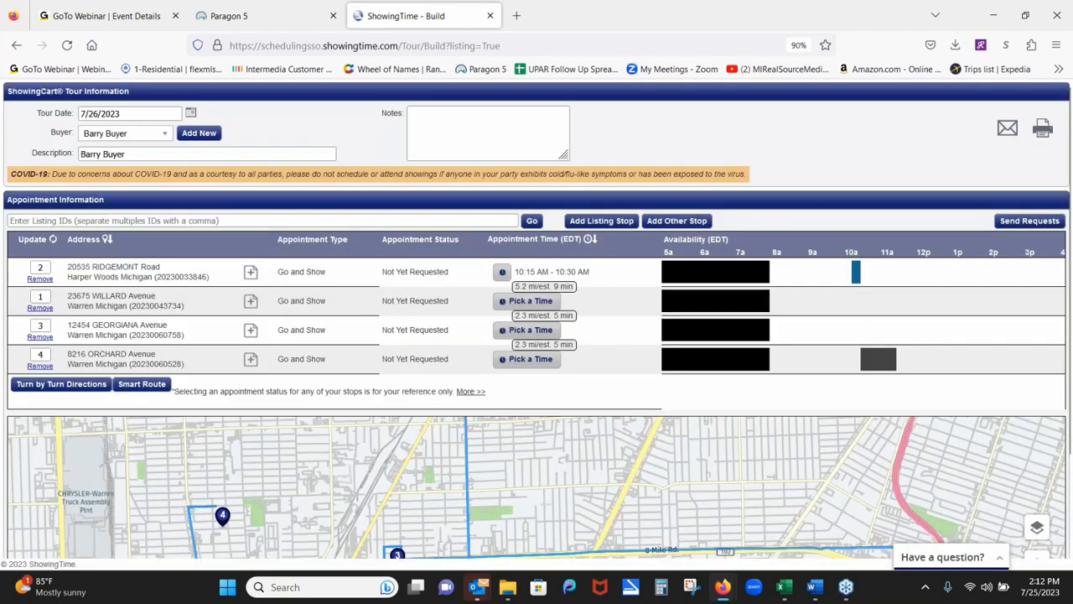
left_click(877, 304)
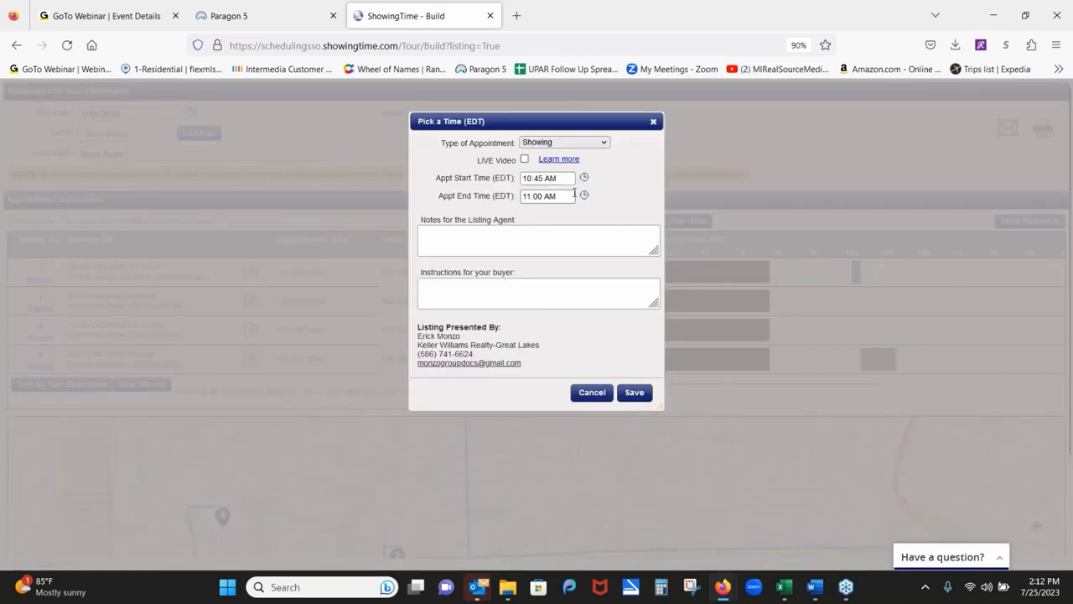
left_click(635, 393)
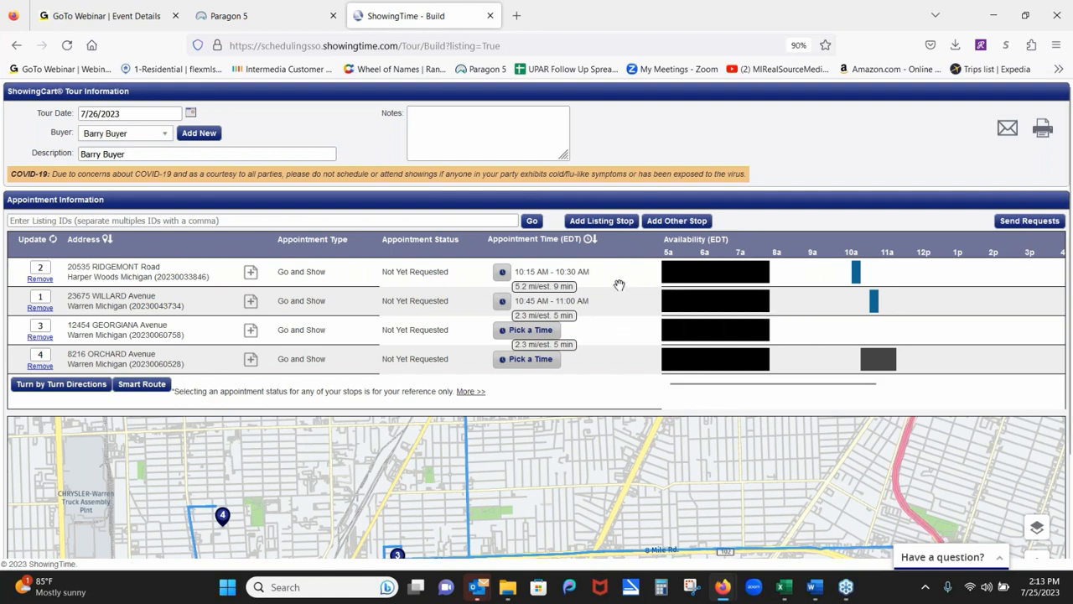
left_click(662, 223)
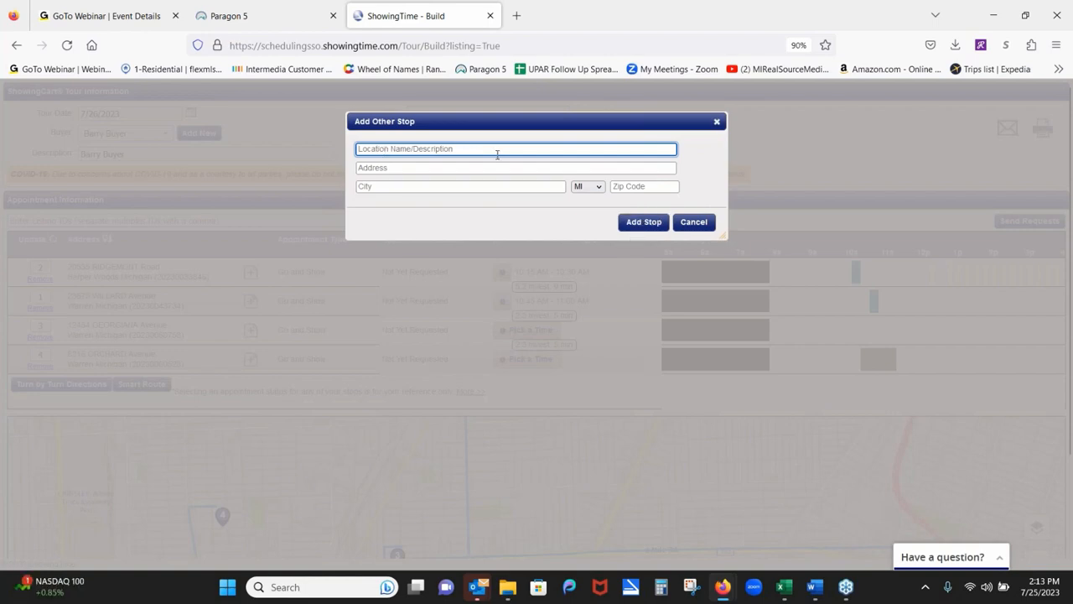
left_click(719, 123)
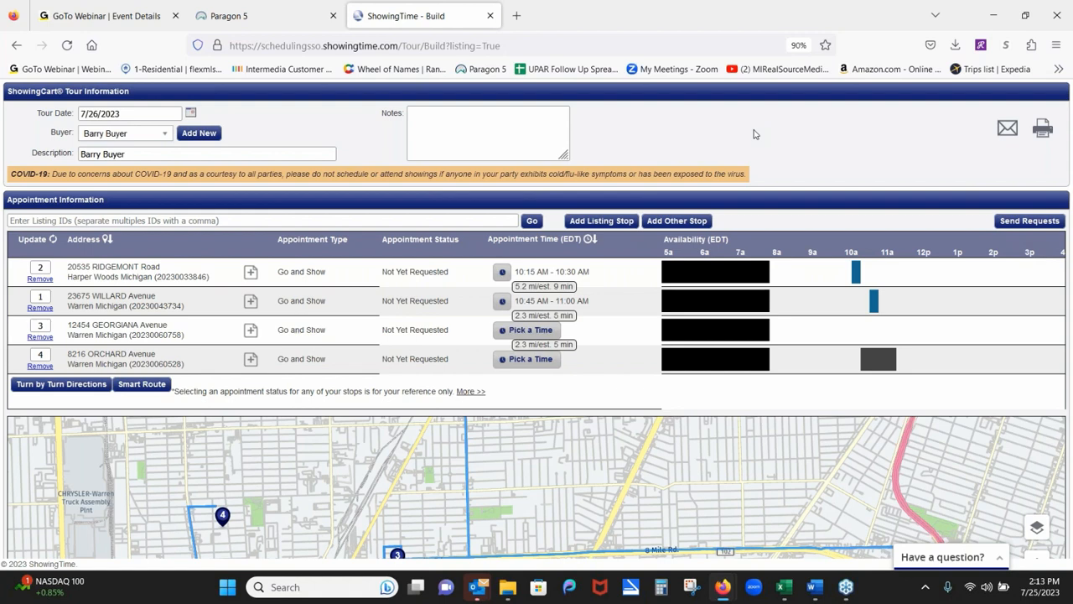
Cancel adding another listing to the tour and go back to the Paragon 5 tab.
left_click(593, 221)
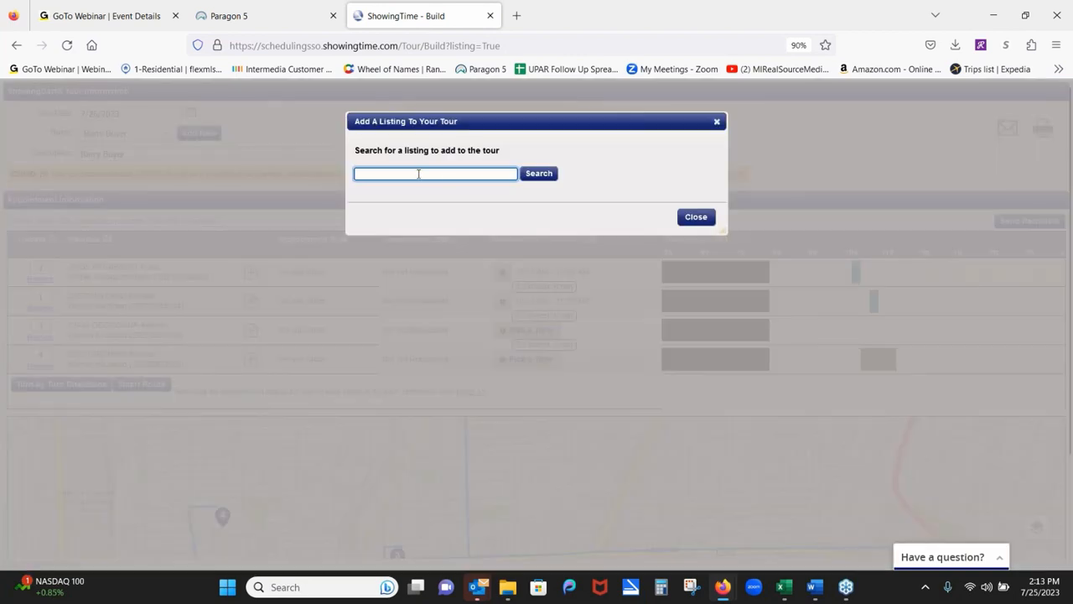
left_click(717, 124)
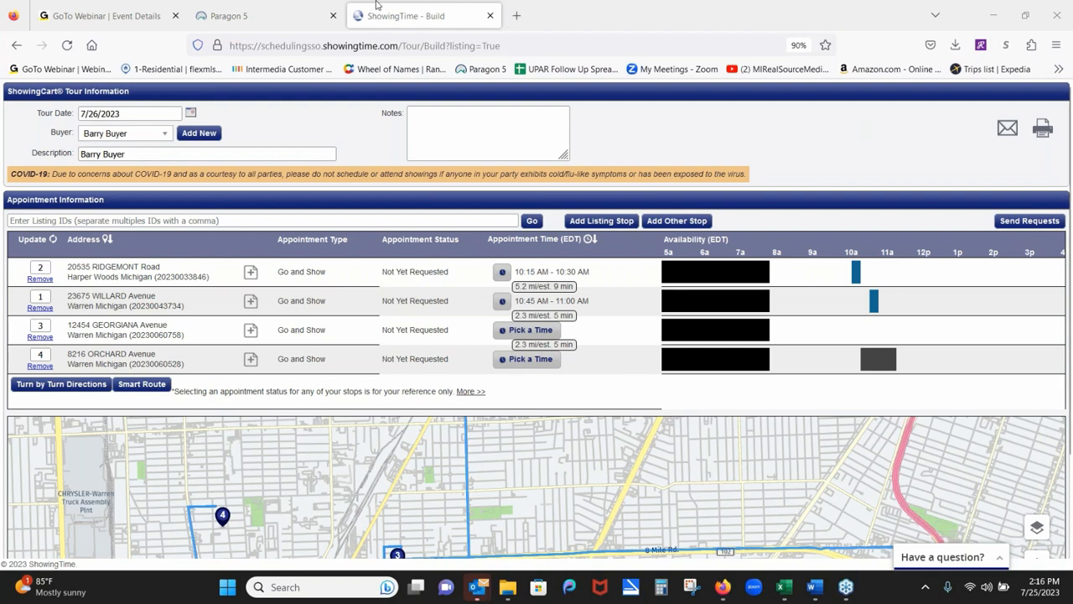
left_click(307, 9)
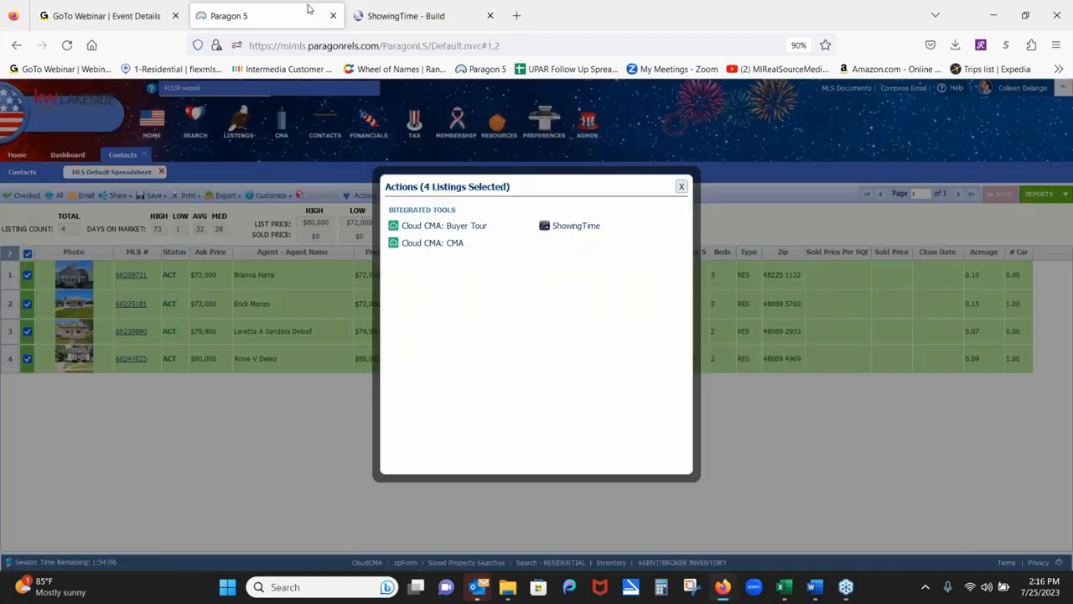
Close the Actions dialog and Contacts tab, return to the Home dashboard, and review the search options.
left_click(681, 187)
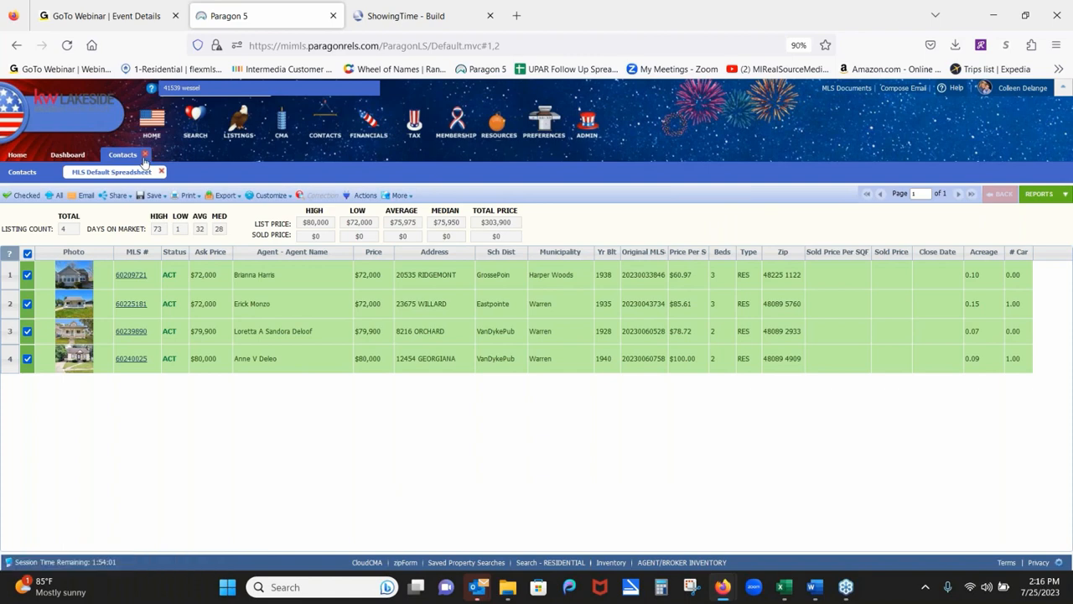
left_click(145, 156)
left_click(17, 155)
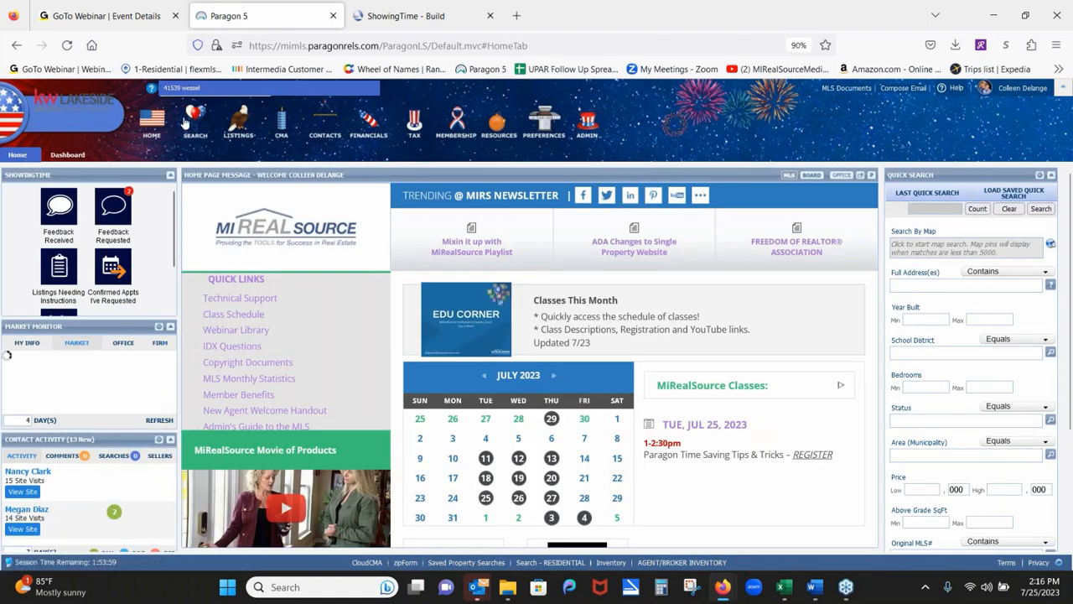
left_click(198, 120)
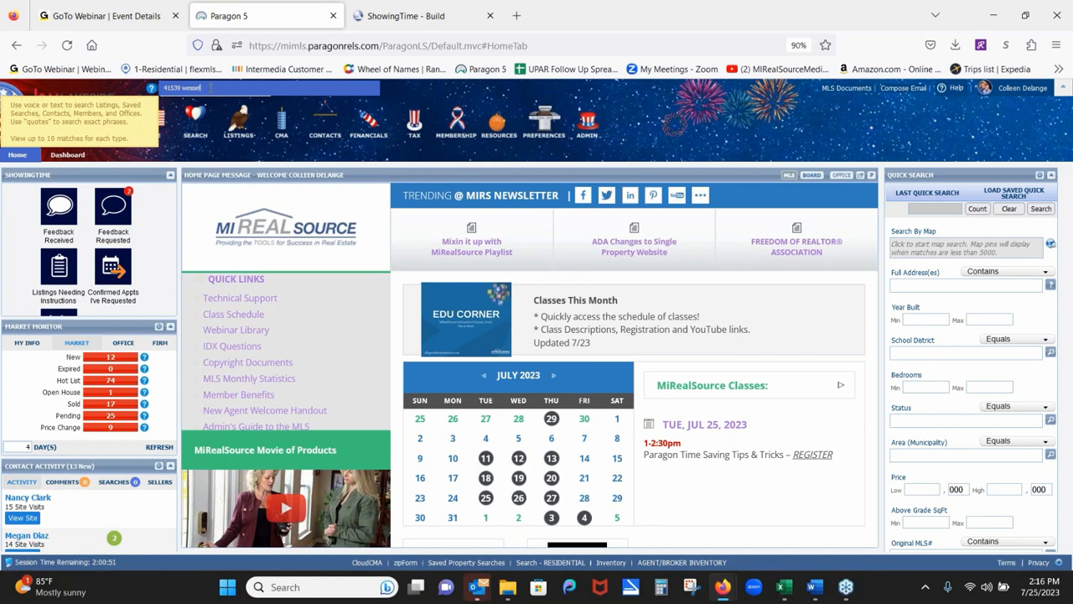
mouse_move(918, 194)
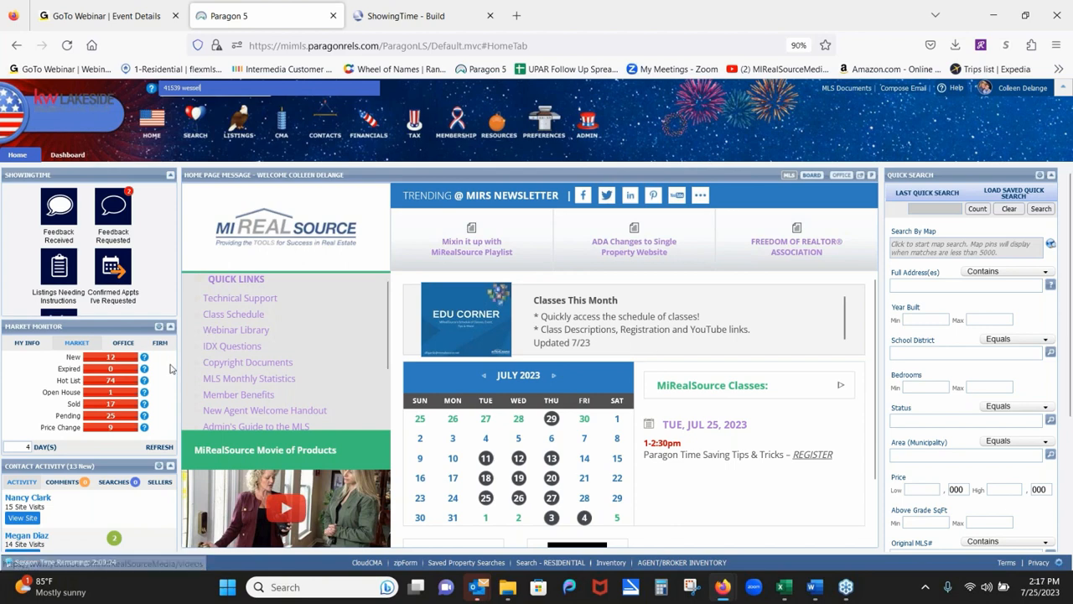
Open the 12 new listings from the Market Monitor and scroll through their spreadsheet.
left_click(110, 363)
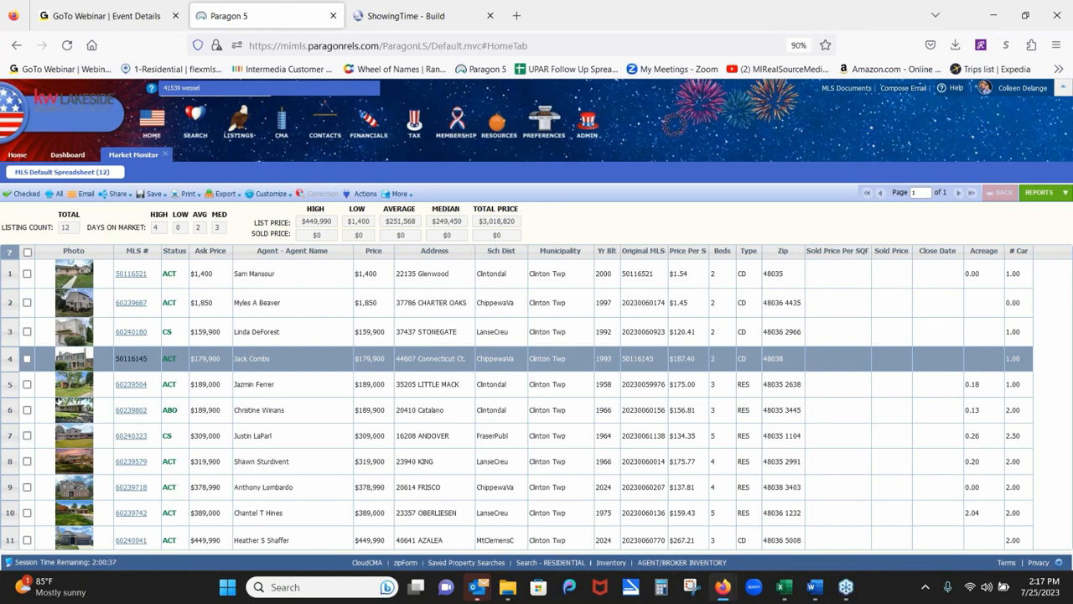
scroll(1059, 394, "down", 1)
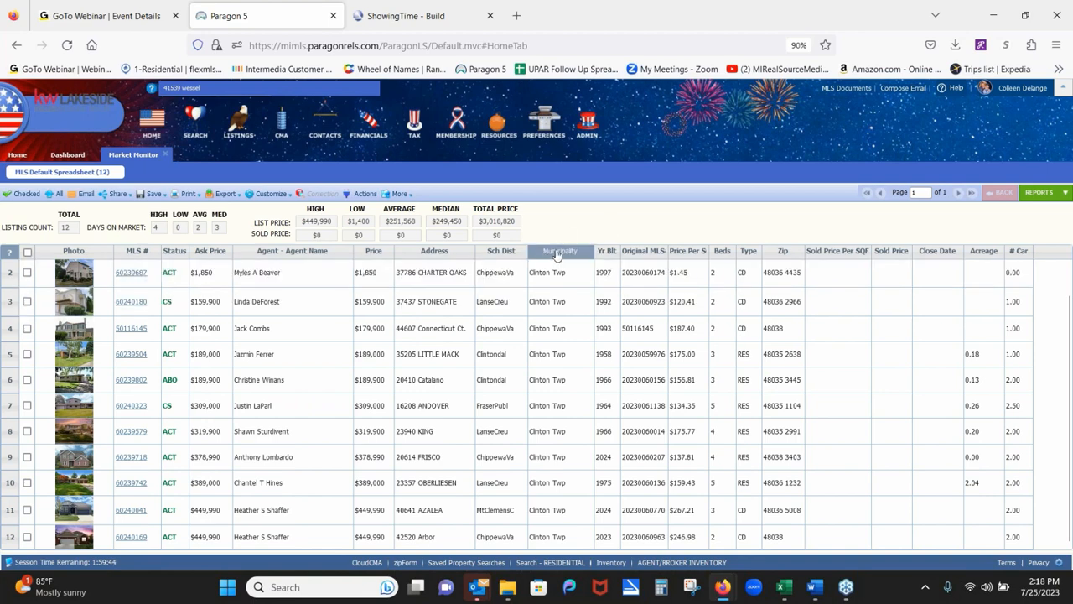
Widen the Sch Dist column and move it to sit right after Ask Price.
left_click_drag(529, 251, 568, 252)
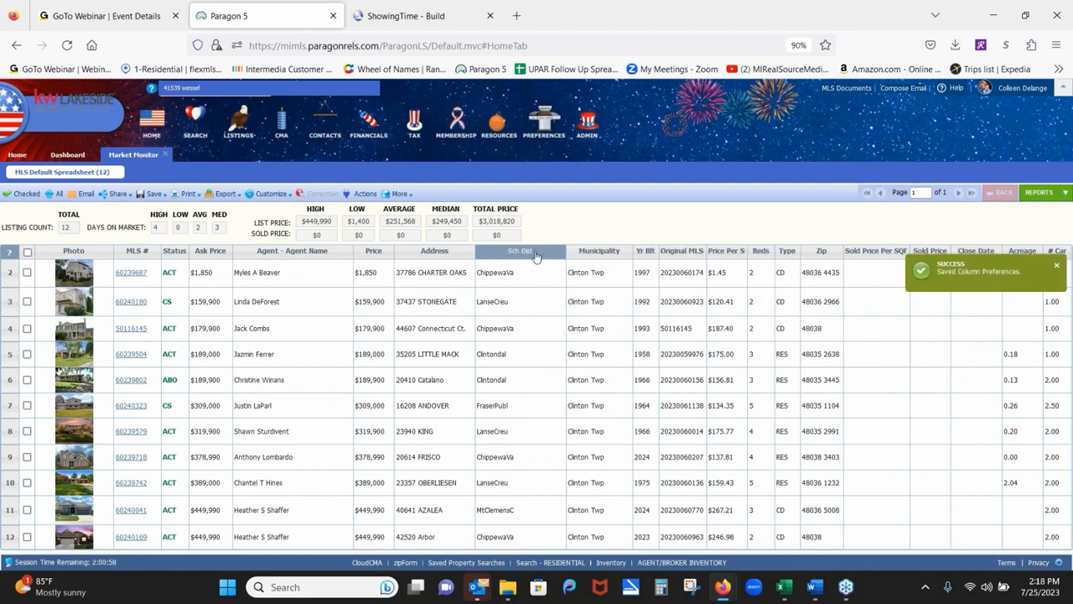
left_click_drag(545, 255, 300, 276)
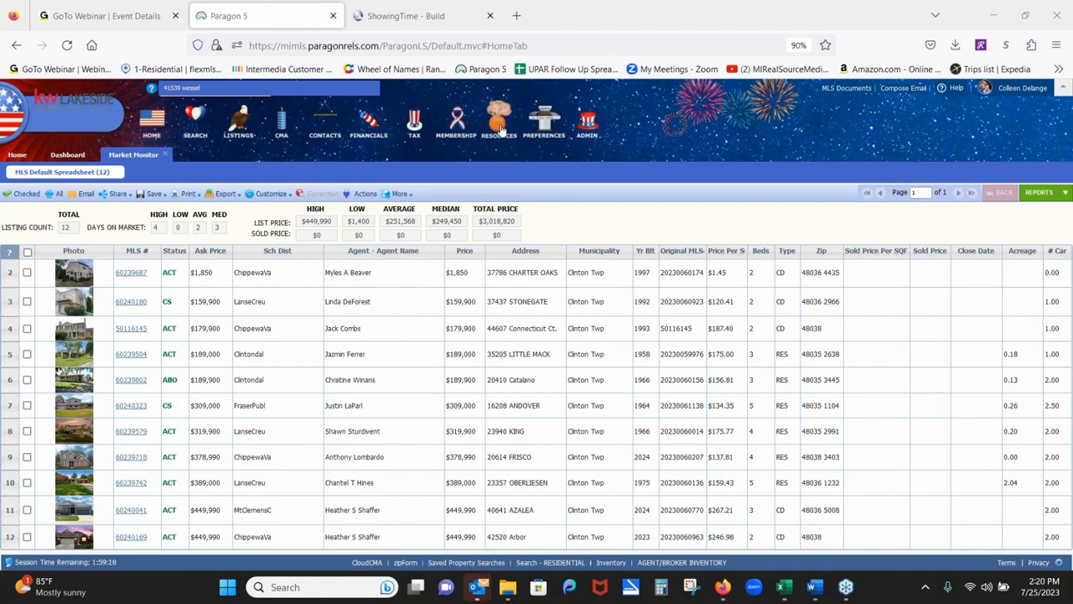
Open Recorded Webinars under Education in Paragon's Resources menu, launching the MIRealSourceMedia YouTube channel.
mouse_move(501, 125)
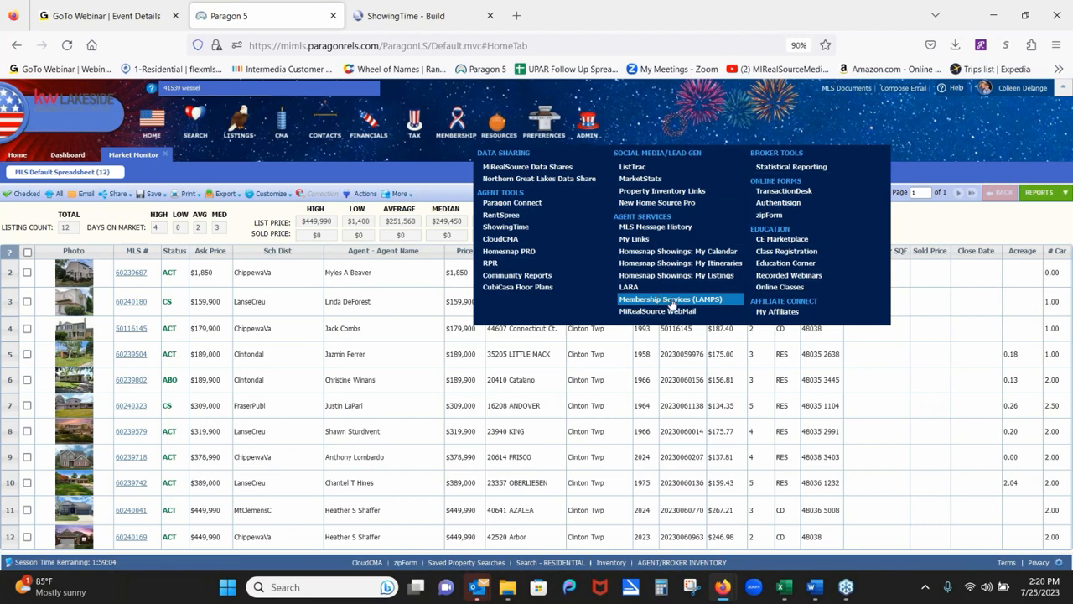
left_click(777, 276)
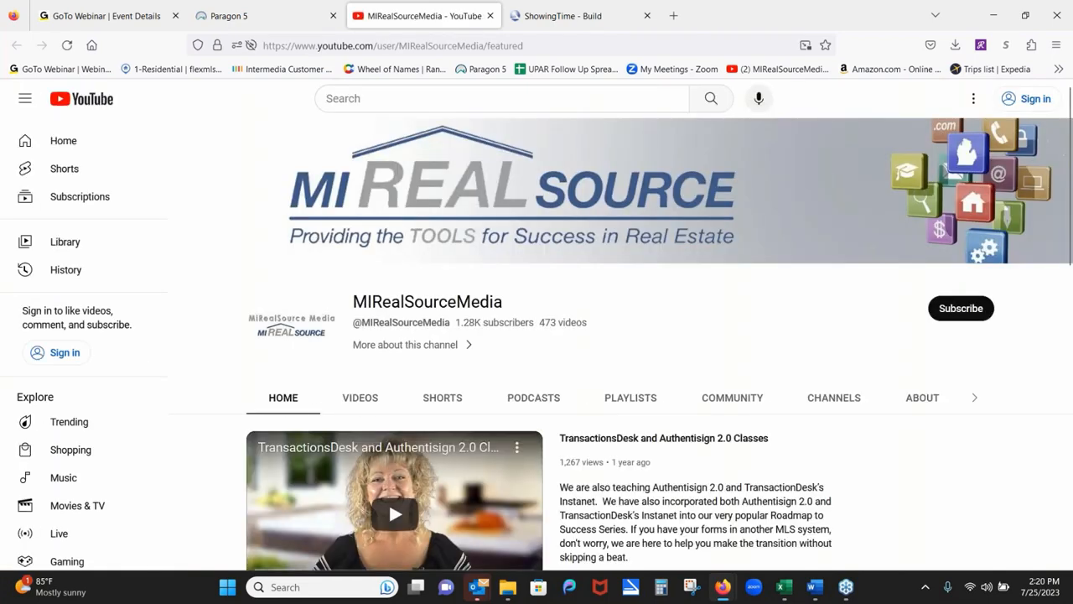
Go to the channel's Playlists and open the full Paragon MLS System playlist.
left_click(628, 400)
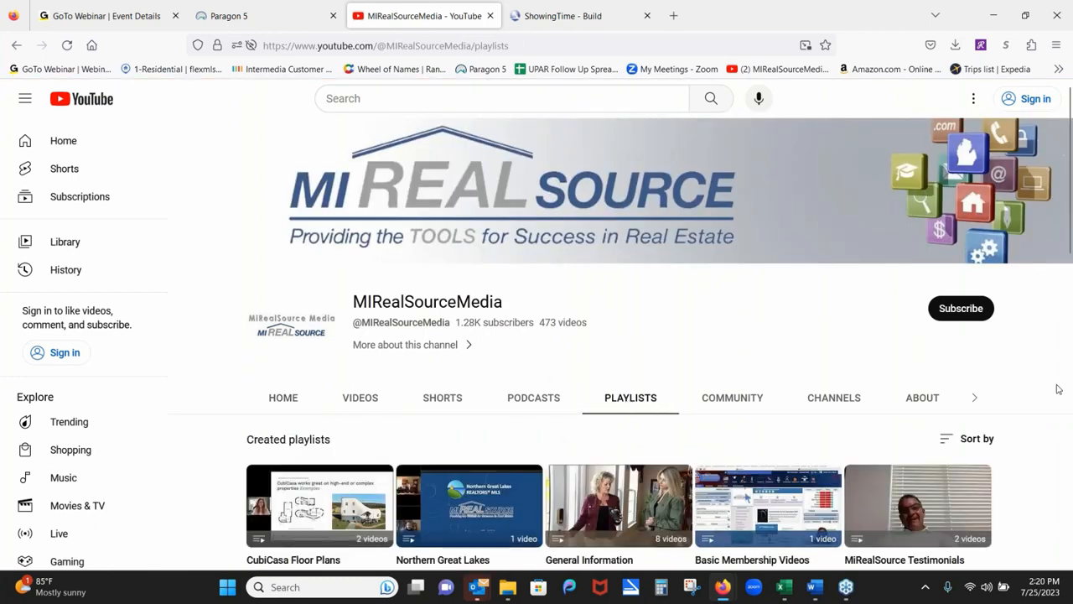
scroll(1058, 318, "down", 3)
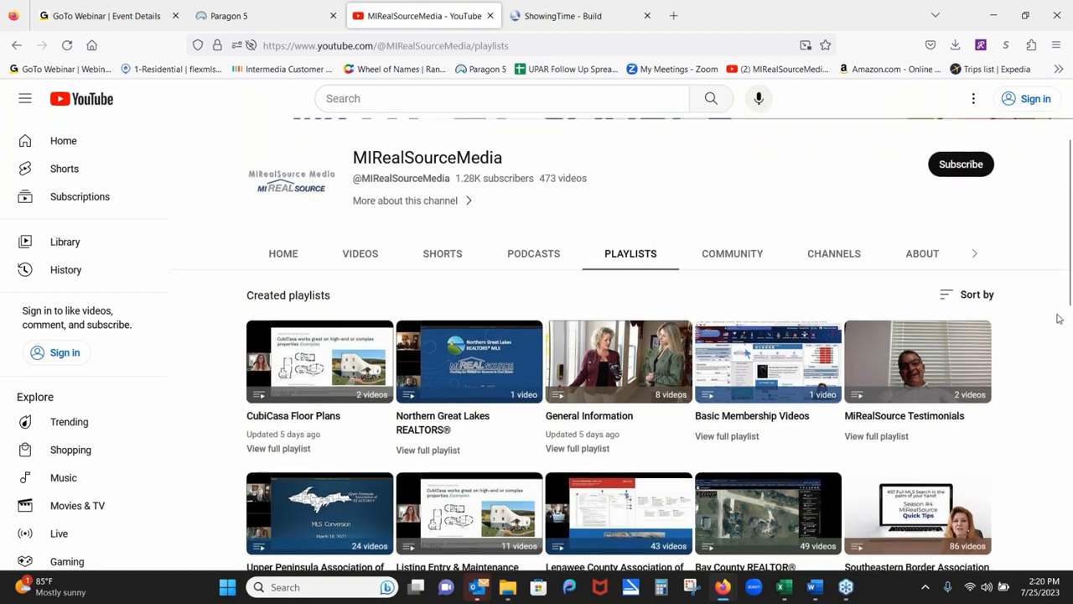
mouse_move(474, 386)
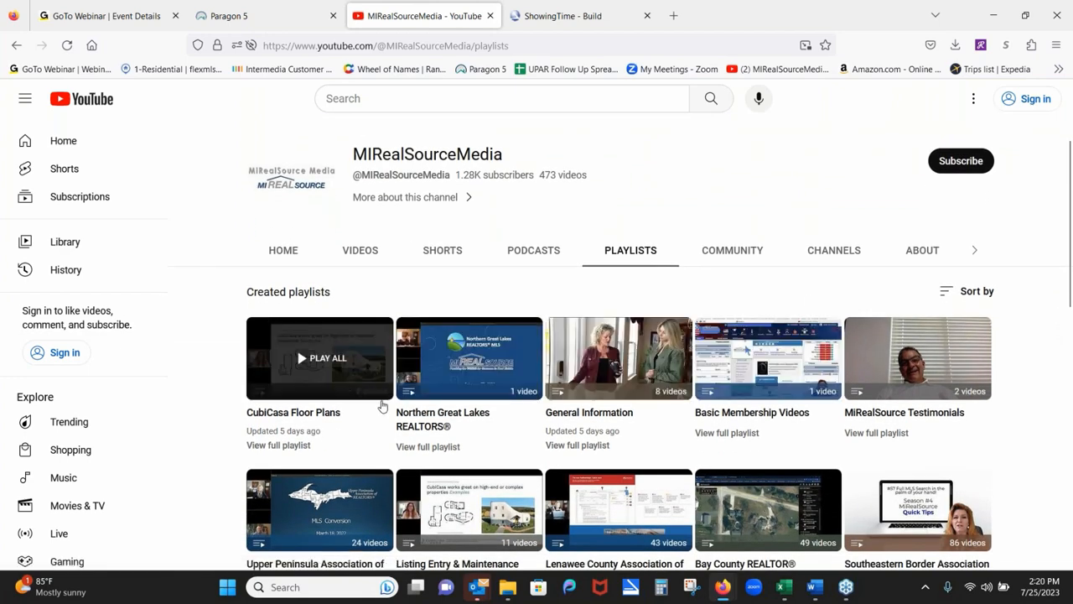
scroll(1062, 368, "down", 3)
scroll(1063, 327, "down", 5)
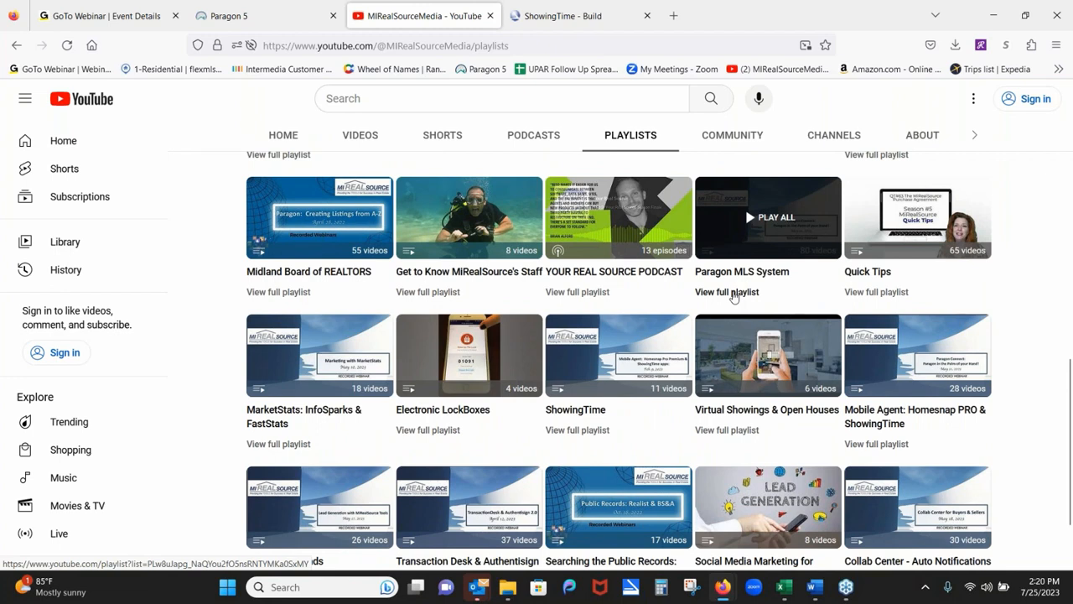
left_click(726, 291)
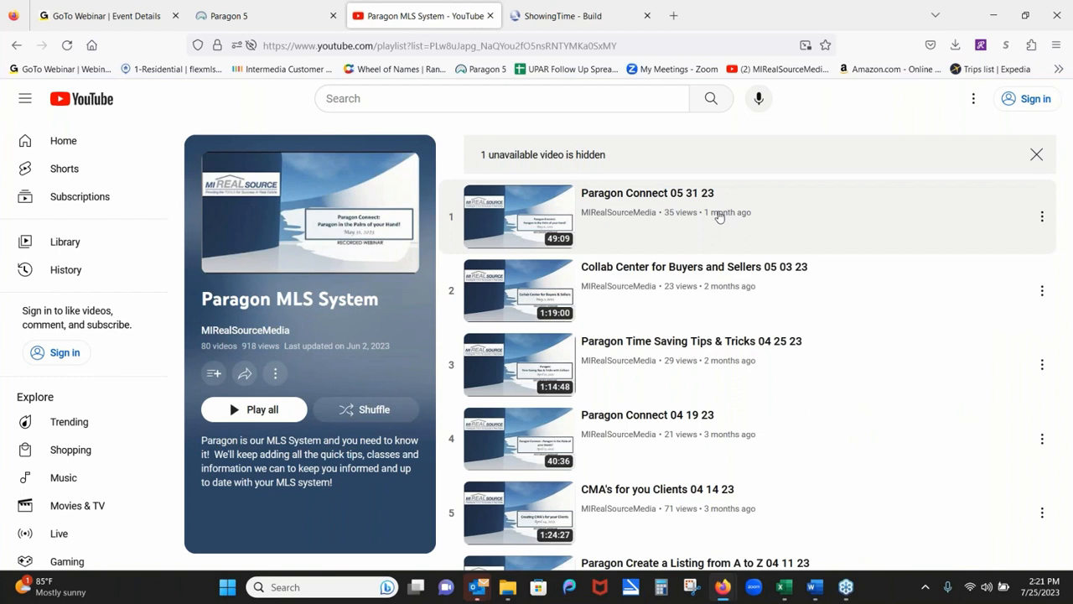
Return to the Paragon 5 tab and open MiRealSource Technical Support through Help.
scroll(943, 411, "down", 4)
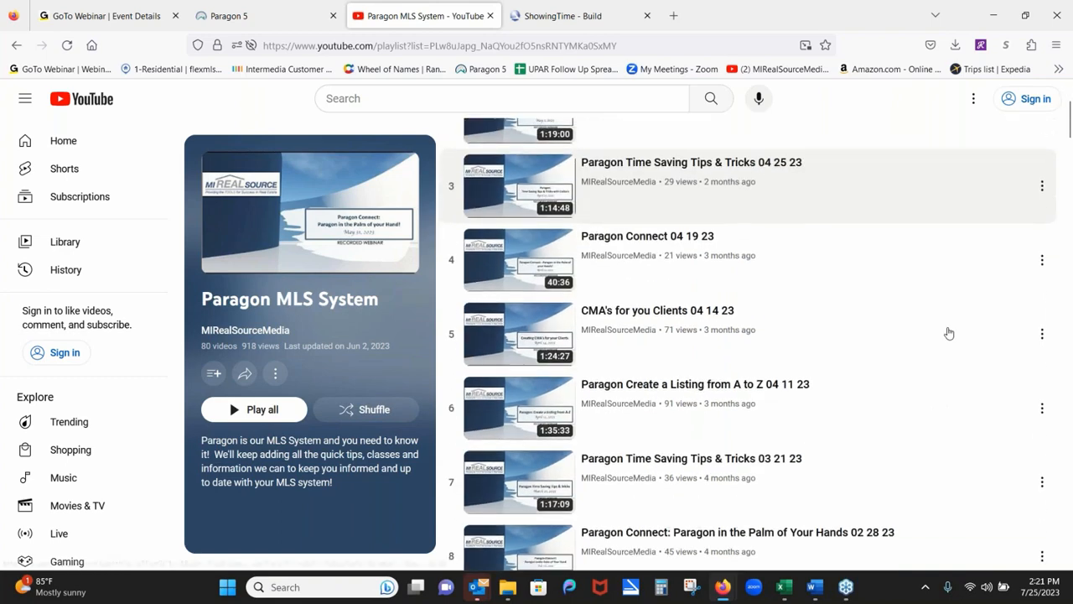
scroll(935, 407, "up", 3)
scroll(931, 406, "up", 1)
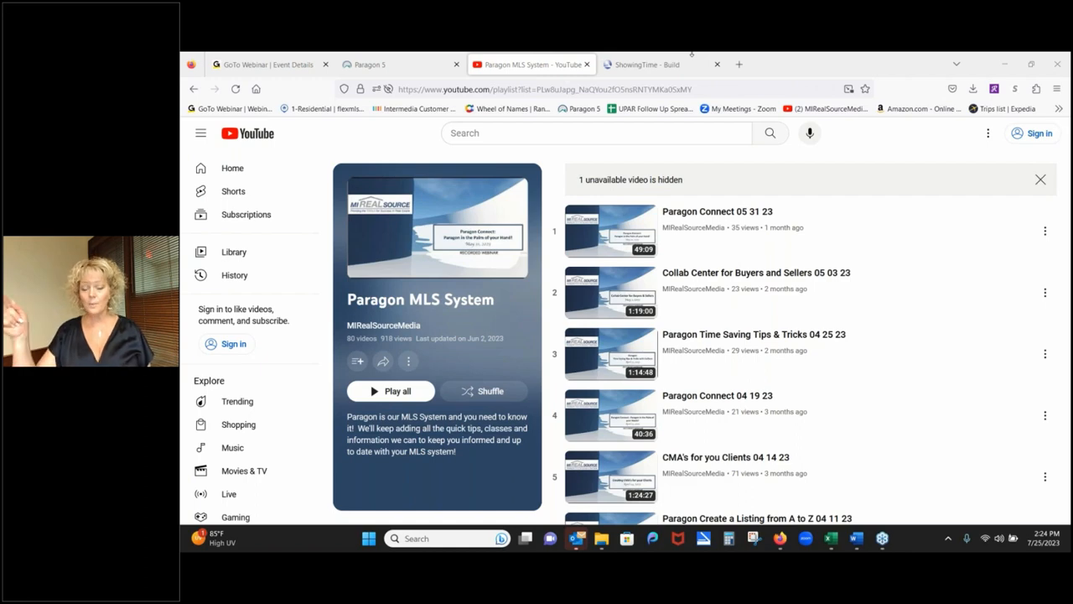
left_click(361, 67)
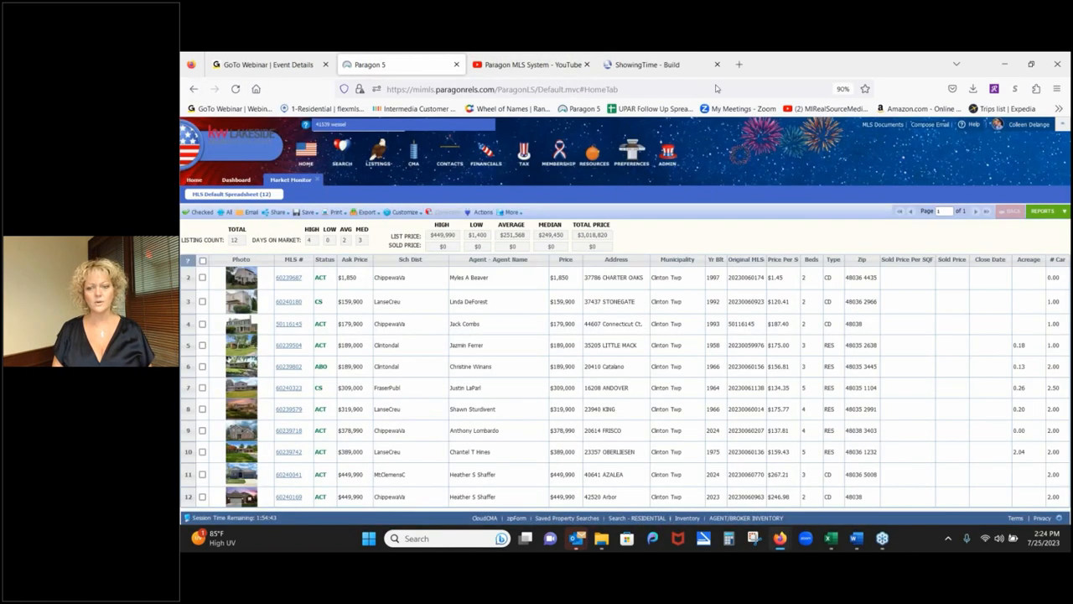
left_click(974, 126)
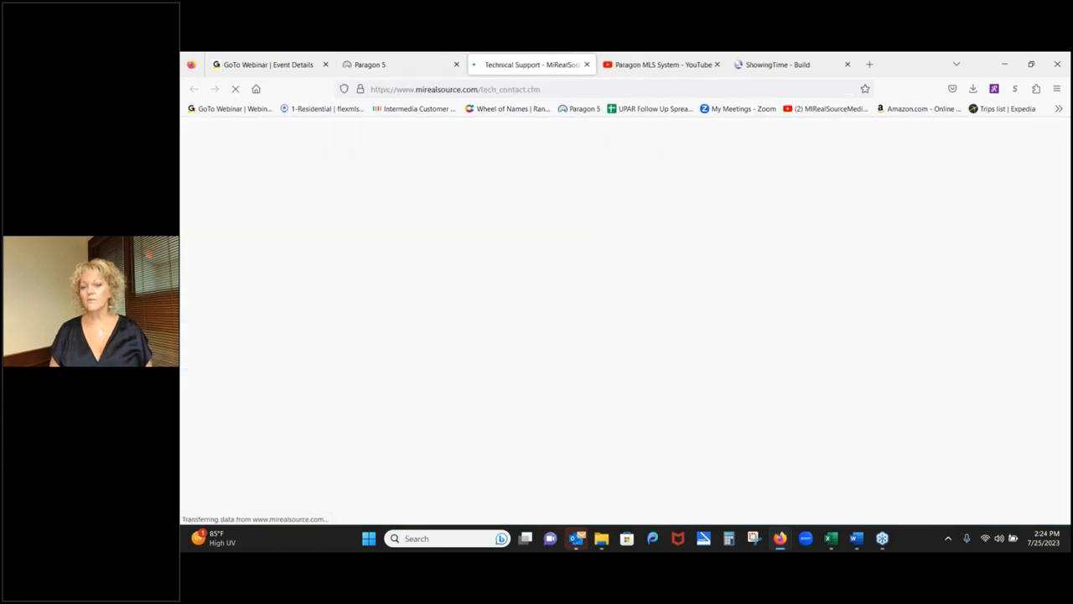